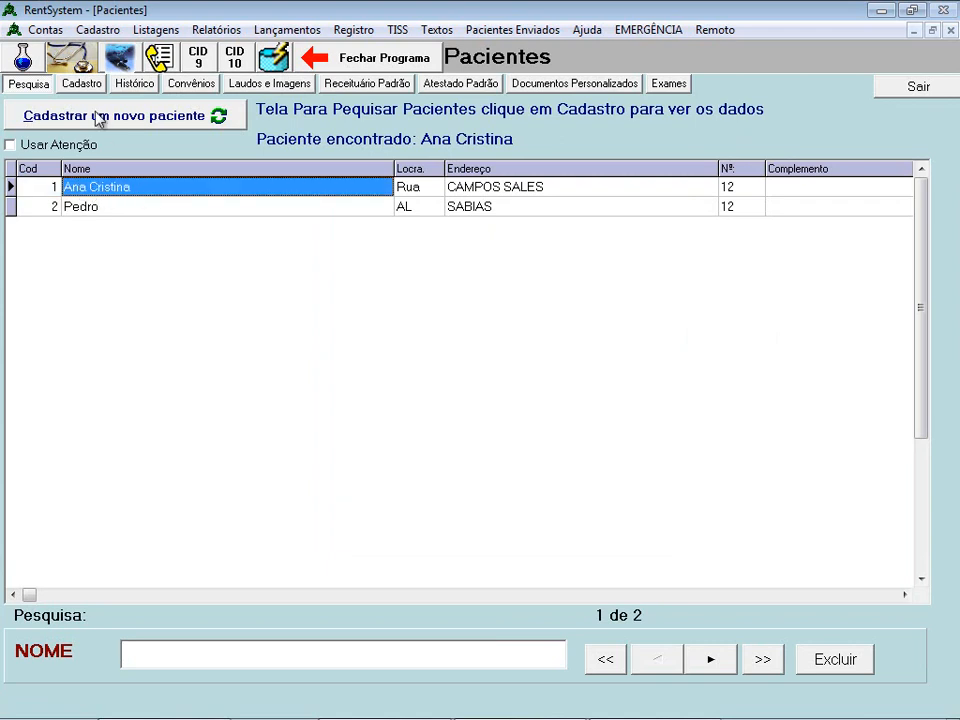
- Show the selected patient's Cadastro record, with address and CAPEP insurance details
{"action": "left_click", "coordinate": [88, 84]}
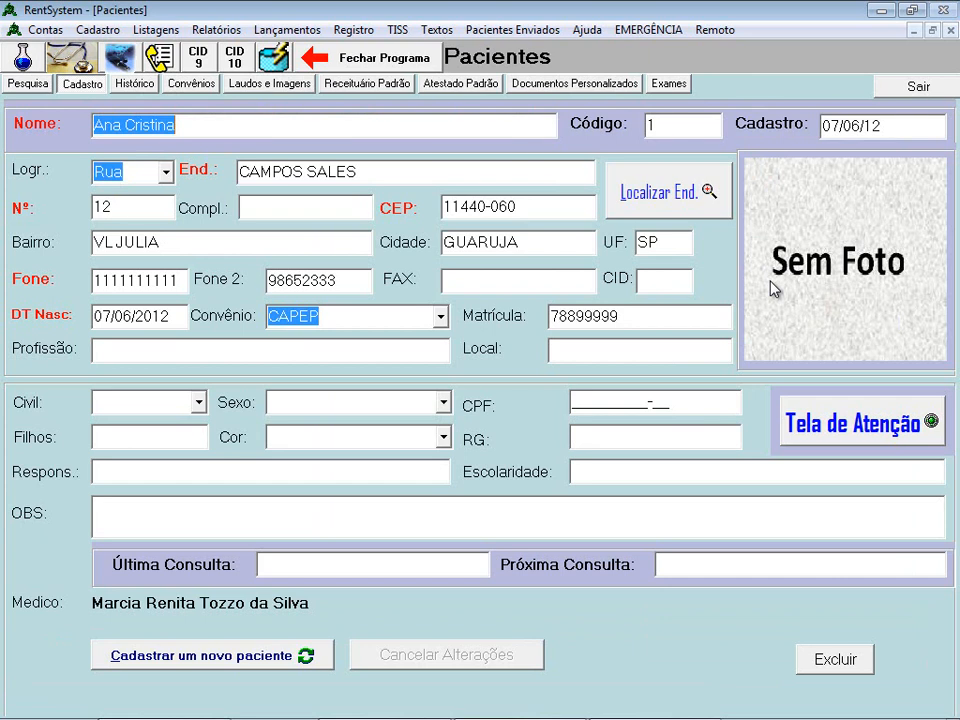
- Load j3.jpg from the foto folder as the first patient's photo and dismiss the success message
{"action": "right_click", "coordinate": [825, 227]}
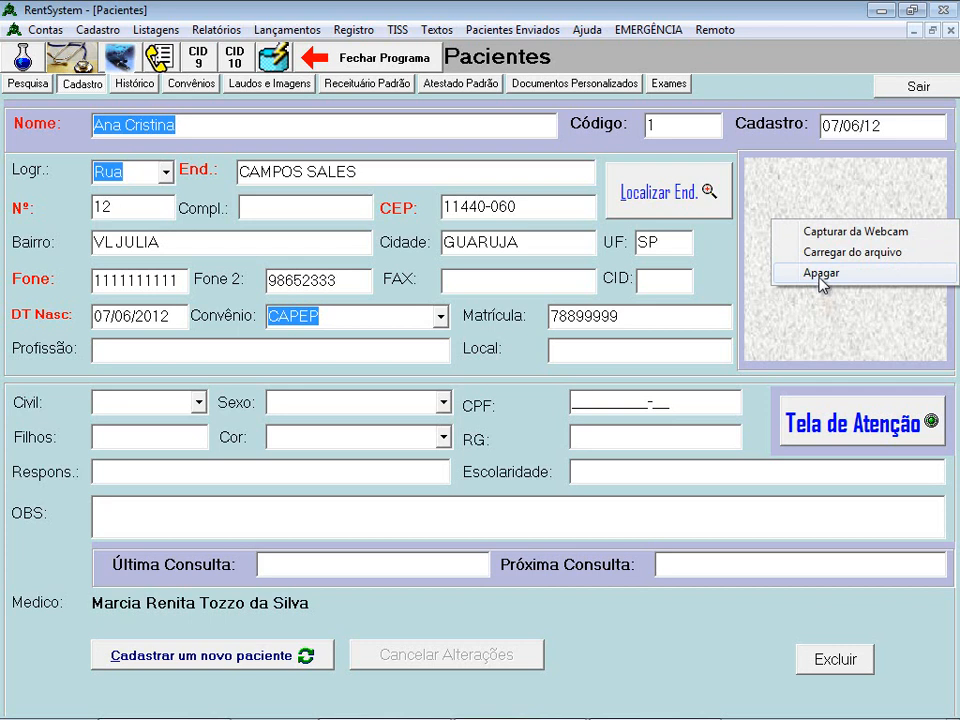
{"action": "double_click", "coordinate": [814, 184]}
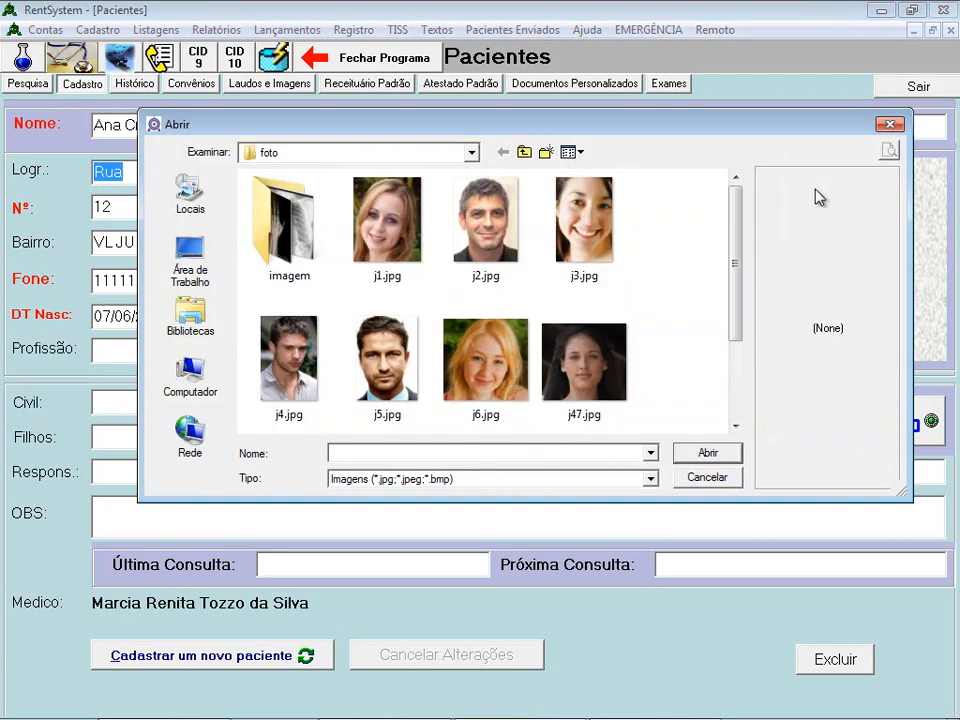
{"action": "left_click", "coordinate": [892, 125]}
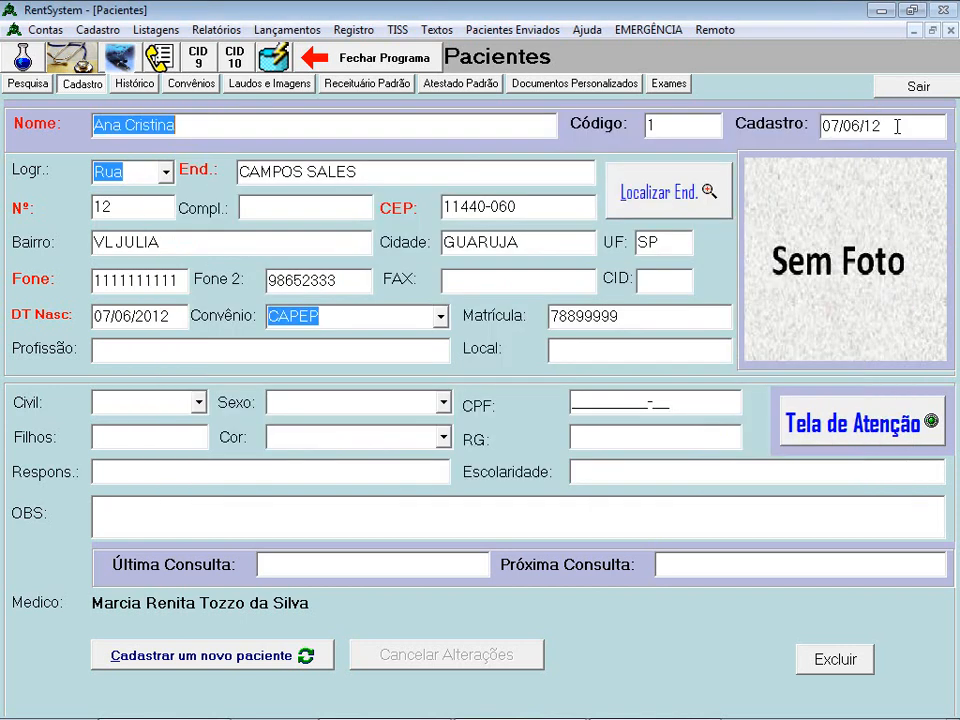
{"action": "right_click", "coordinate": [826, 203]}
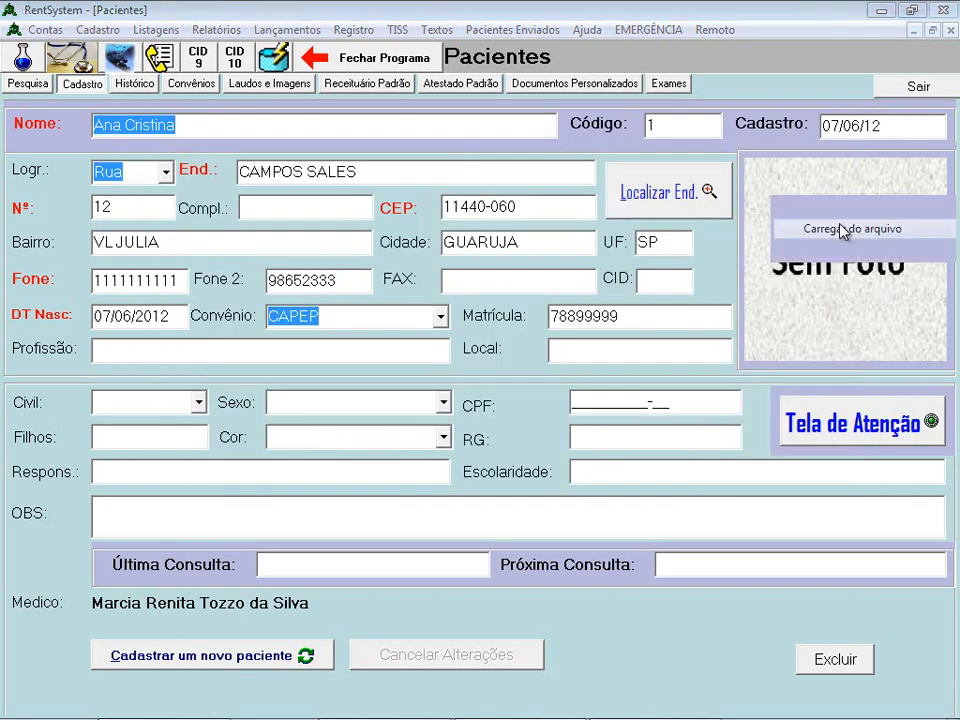
{"action": "left_click", "coordinate": [844, 230]}
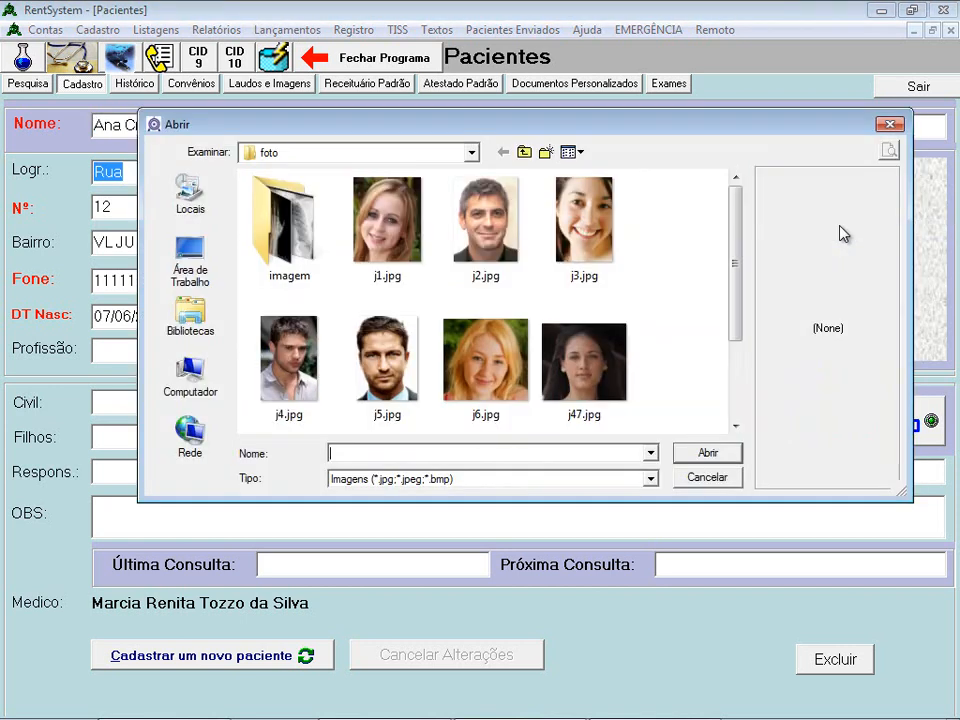
{"action": "left_click", "coordinate": [587, 220]}
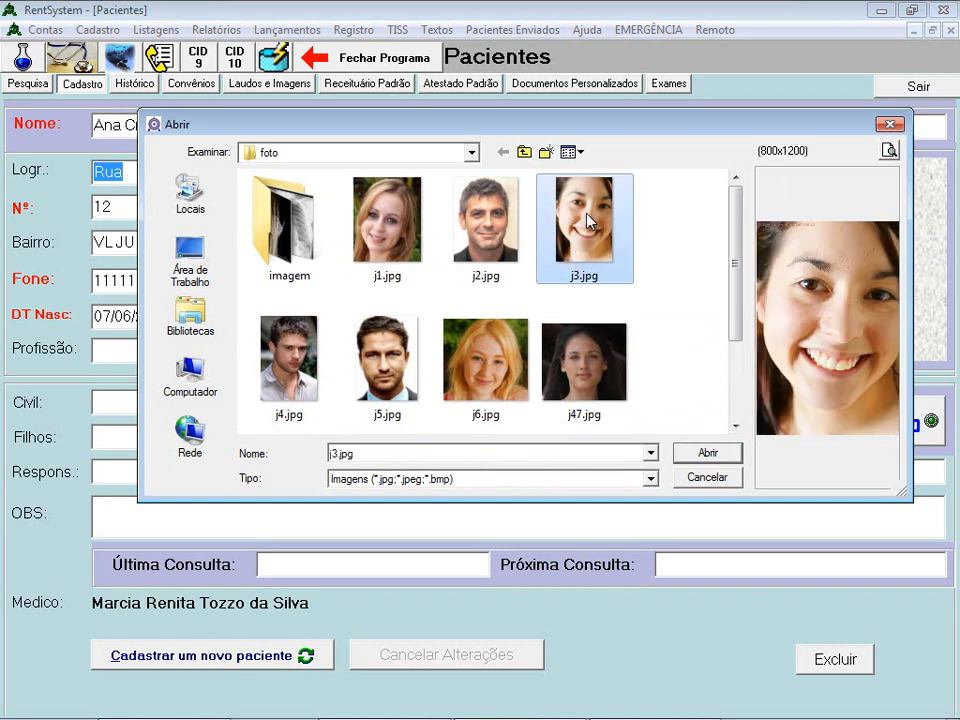
{"action": "left_click", "coordinate": [709, 454]}
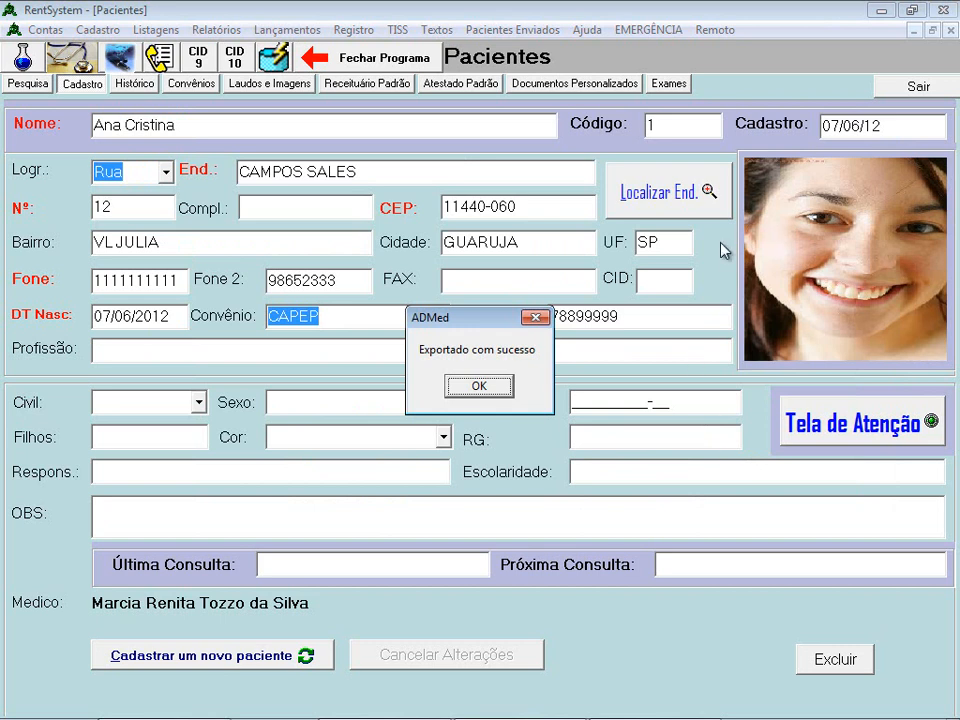
{"action": "left_click", "coordinate": [497, 388]}
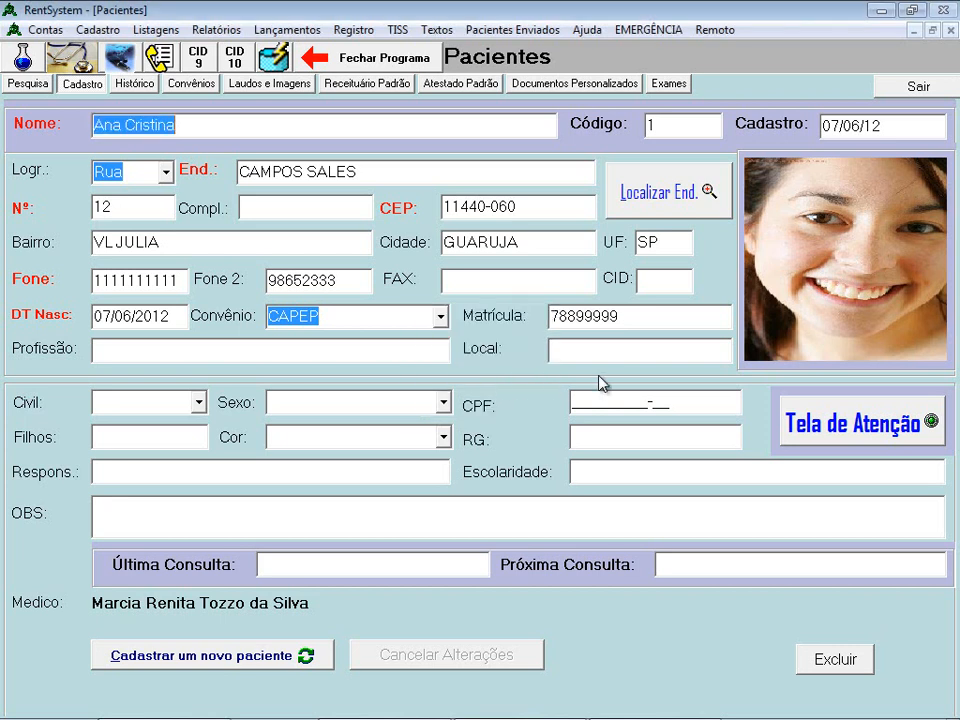
{"action": "left_click", "coordinate": [643, 349]}
{"action": "left_click", "coordinate": [557, 278]}
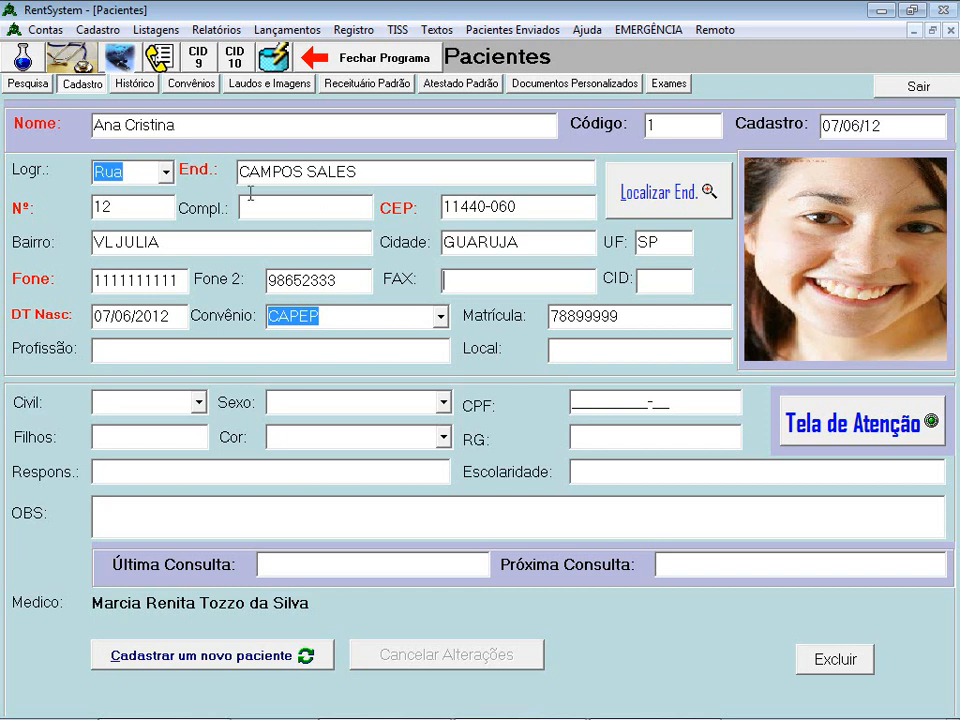
- Pick the second patient in Pesquisa and view their Cadastro record
{"action": "left_click", "coordinate": [30, 85]}
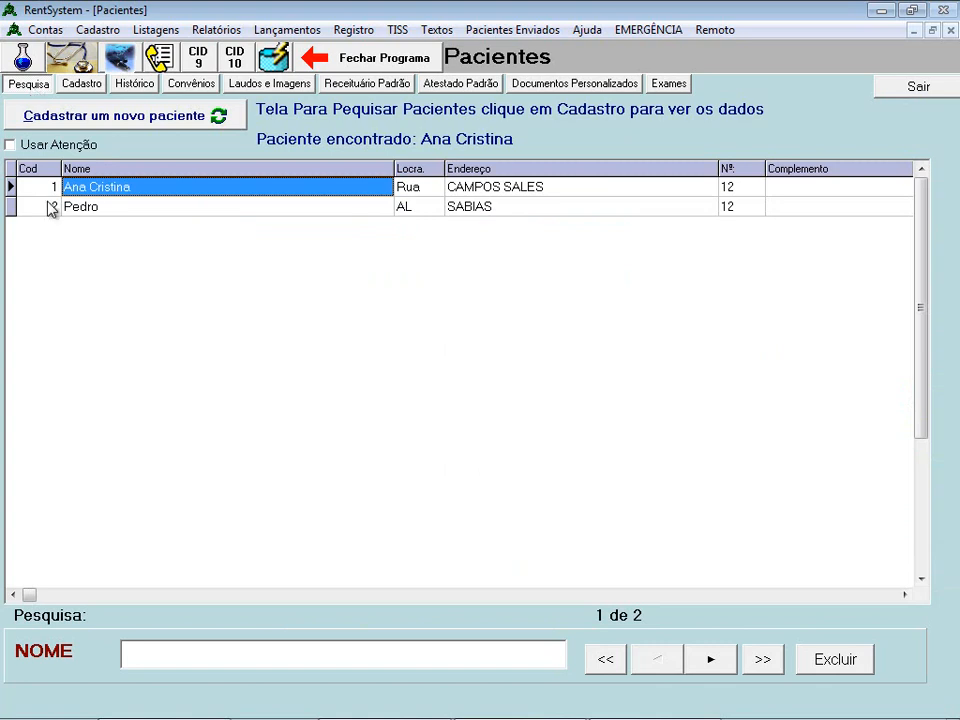
{"action": "left_click", "coordinate": [92, 209]}
{"action": "left_click", "coordinate": [80, 85]}
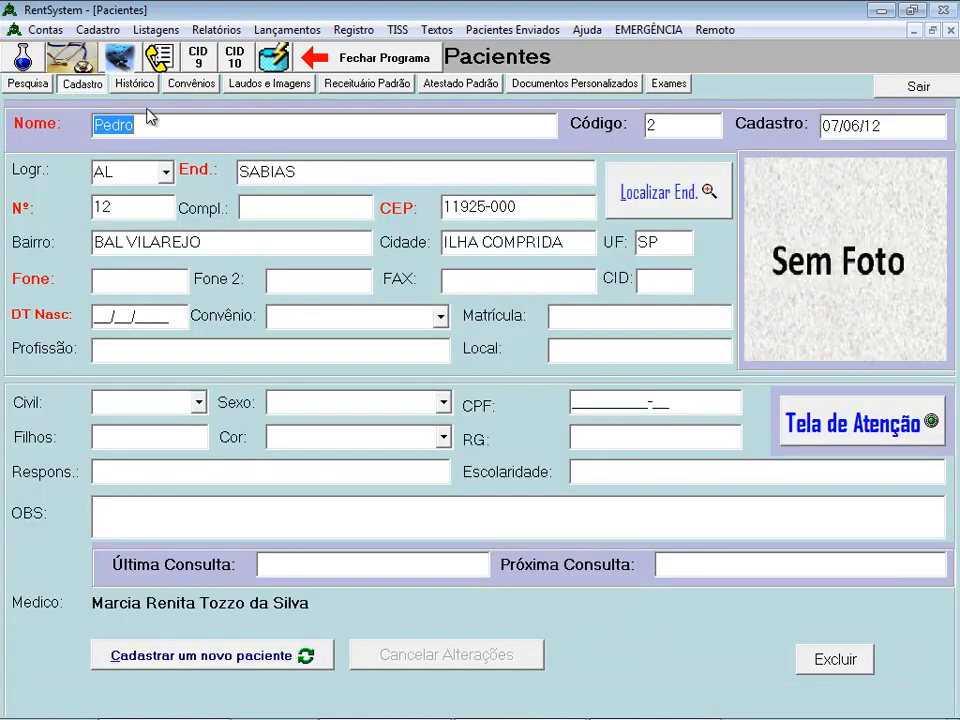
- Reselect the first patient and browse Cadastro, Histórico, Convênios and Laudos e Imagens
{"action": "left_click", "coordinate": [30, 85]}
{"action": "left_click", "coordinate": [100, 186]}
{"action": "left_click", "coordinate": [80, 85]}
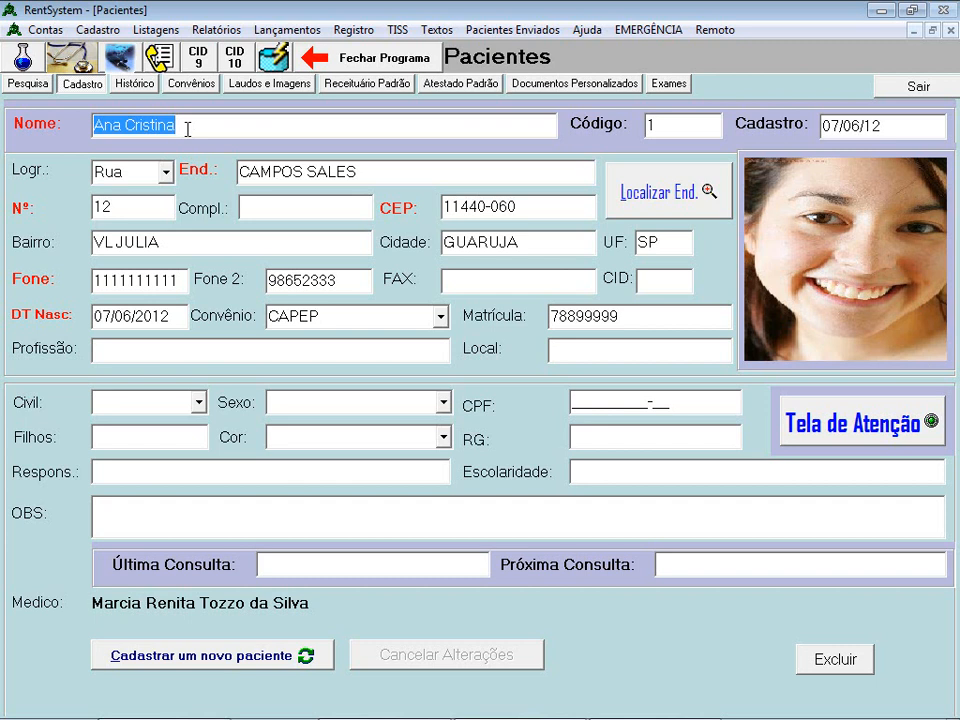
{"action": "left_click", "coordinate": [134, 90]}
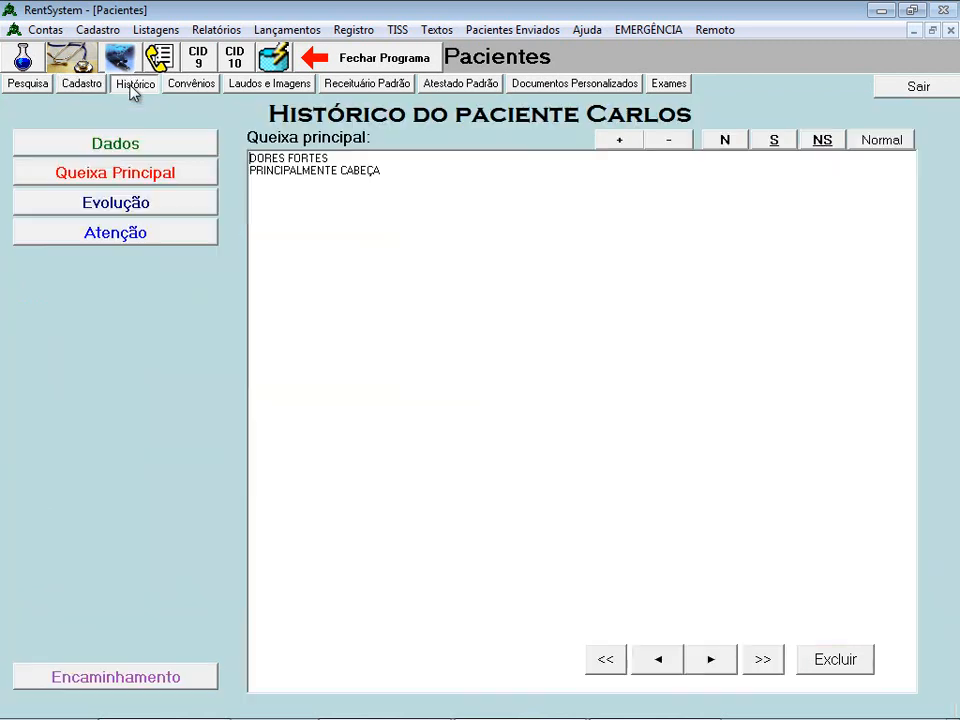
{"action": "left_click", "coordinate": [187, 92]}
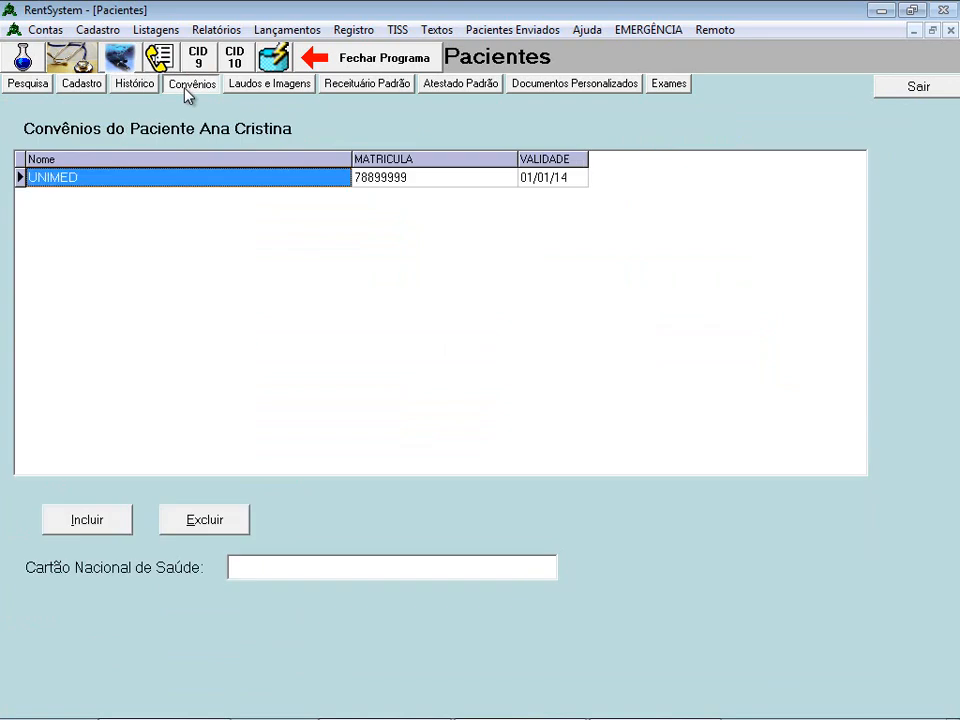
{"action": "left_click", "coordinate": [271, 86]}
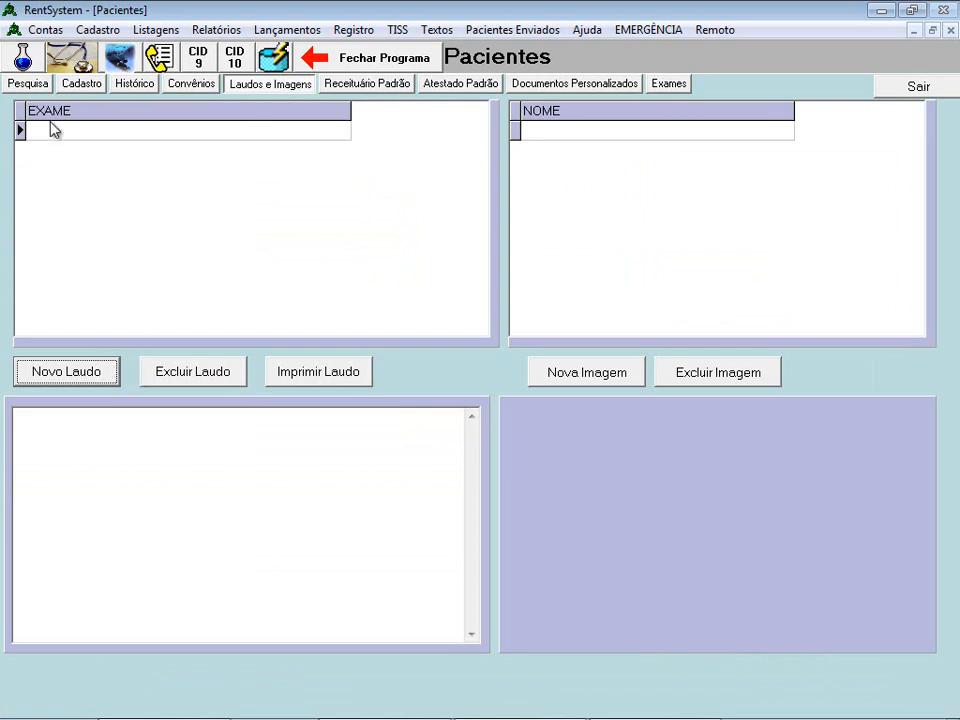
- Create a new TOMOGRAFIA report with the text 'NÃO MOSTRA ALTERAÇÕES'
{"action": "left_click", "coordinate": [93, 376]}
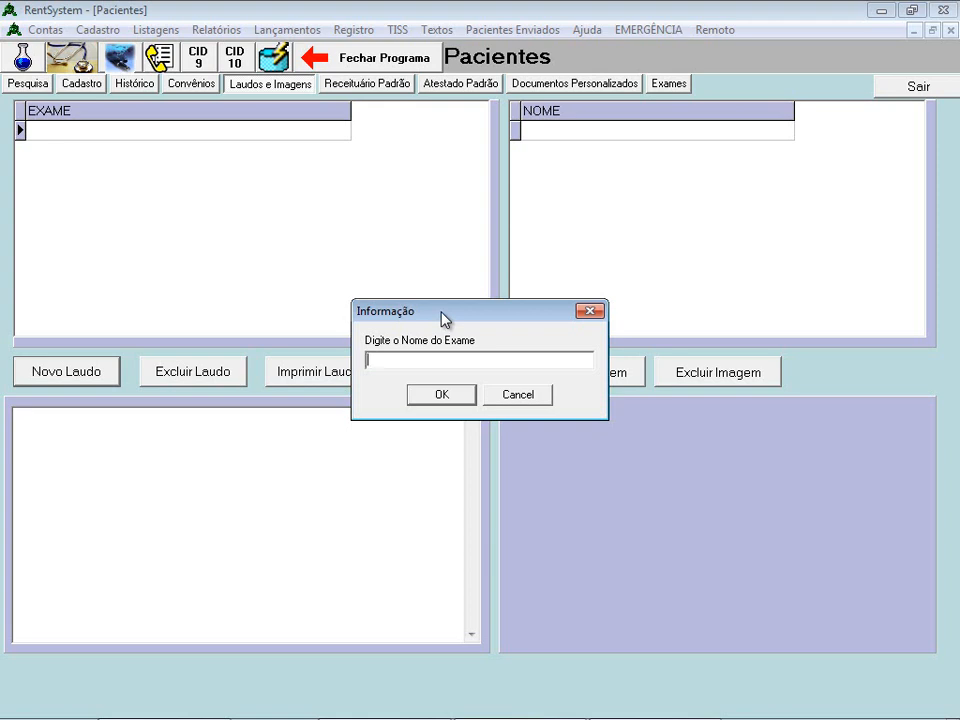
{"action": "type", "text": "TOMOGRAFIA"}
{"action": "left_click", "coordinate": [449, 399]}
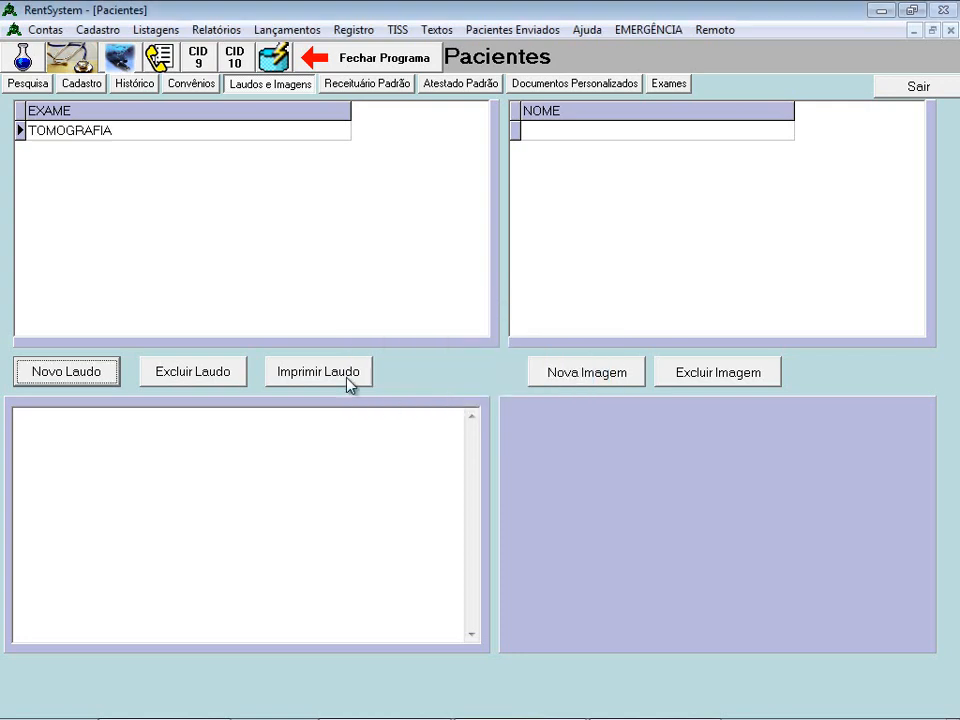
{"action": "left_click", "coordinate": [178, 481]}
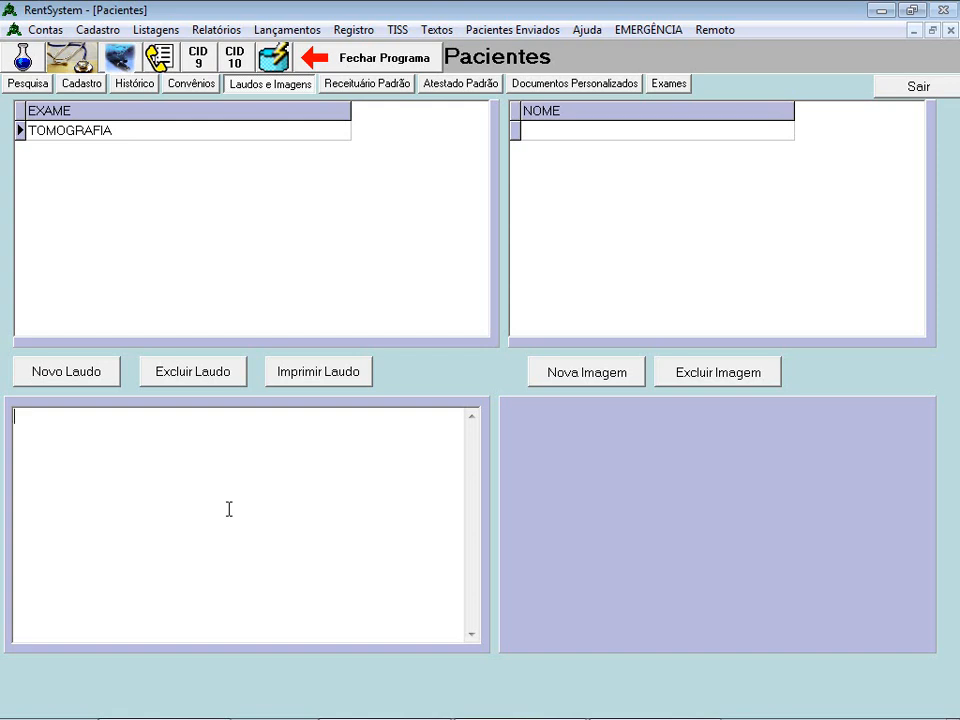
{"action": "type", "text": "NÃO MOSTRA AL"}
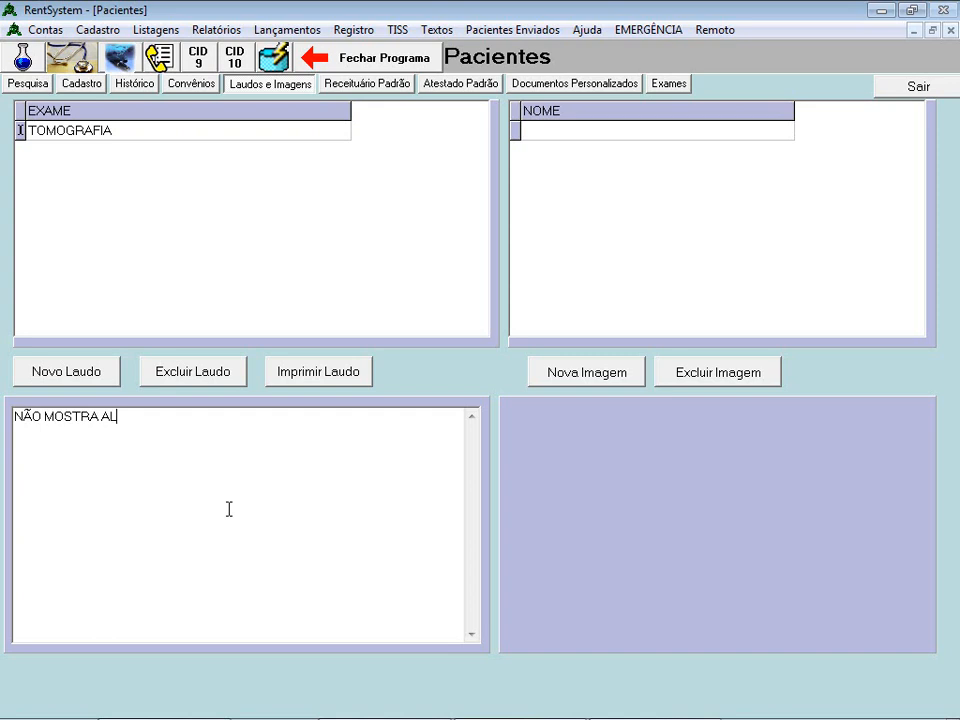
{"action": "type", "text": "TERAÇÕES"}
- Add an image named FRONTAL to TOMOGRAFIA using M1.JPG from the imagem folder
{"action": "left_click", "coordinate": [70, 131]}
{"action": "left_click", "coordinate": [603, 133]}
{"action": "left_click", "coordinate": [617, 386]}
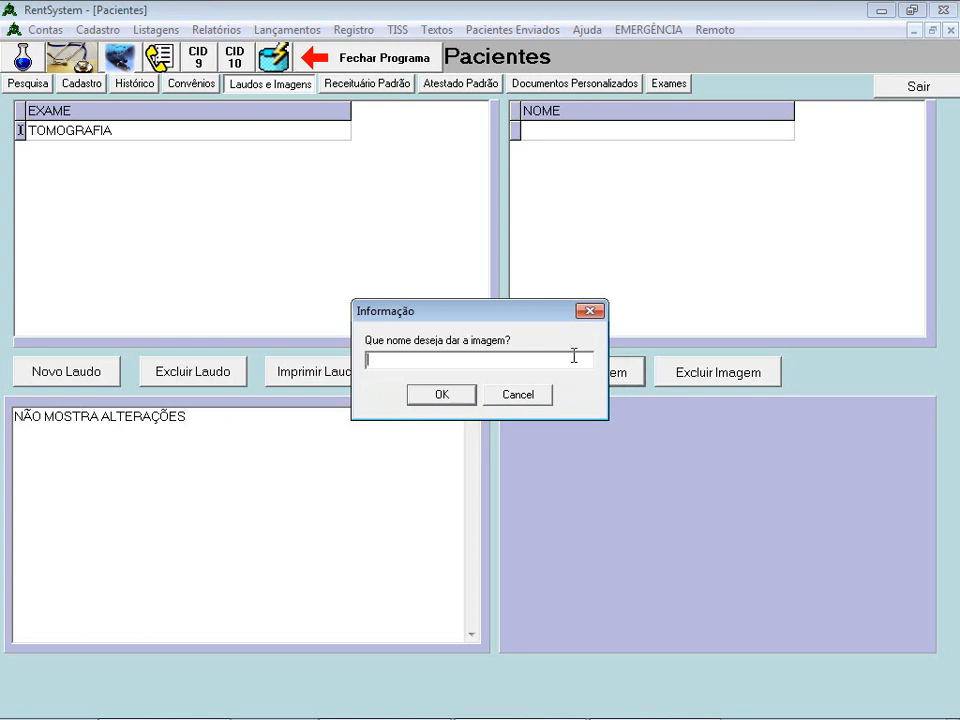
{"action": "type", "text": "FRONTAL"}
{"action": "left_click", "coordinate": [461, 399]}
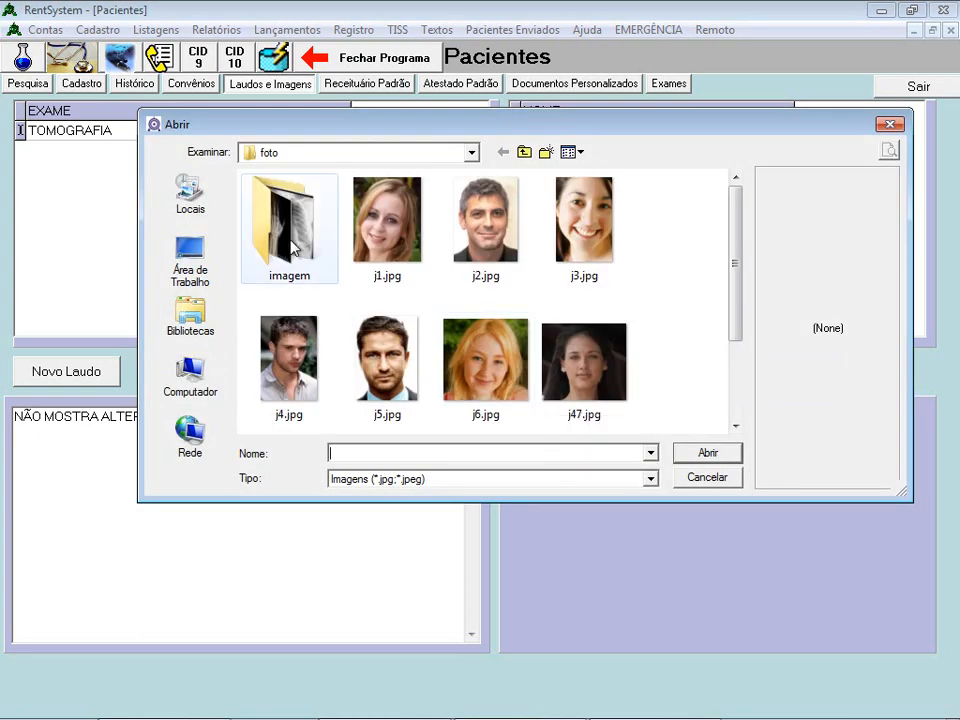
{"action": "double_click", "coordinate": [290, 240]}
{"action": "left_click", "coordinate": [260, 224]}
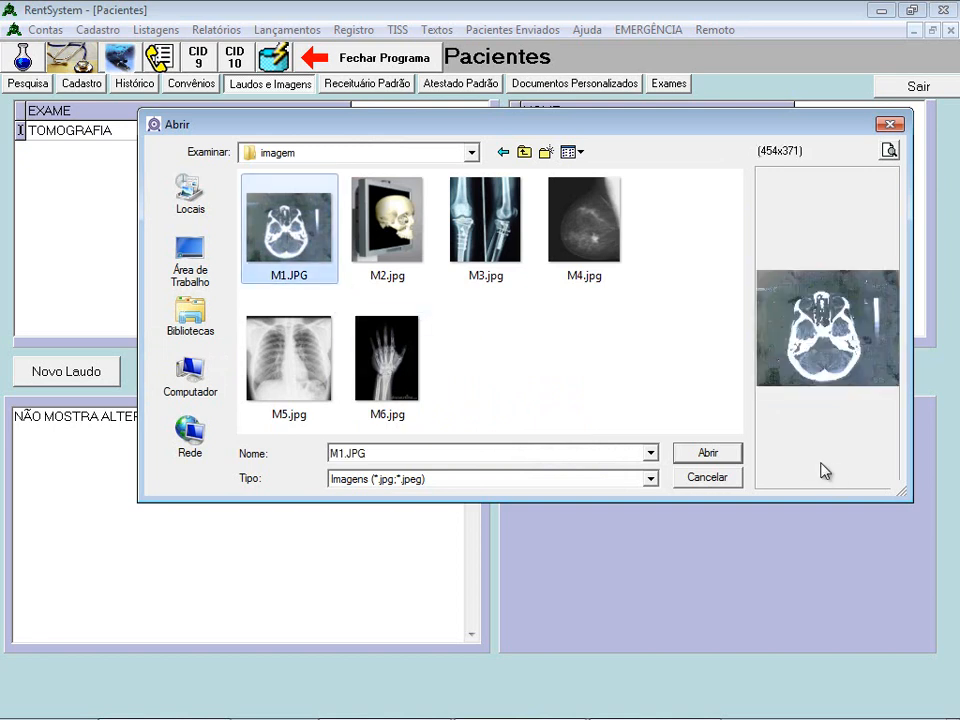
{"action": "left_click", "coordinate": [707, 455]}
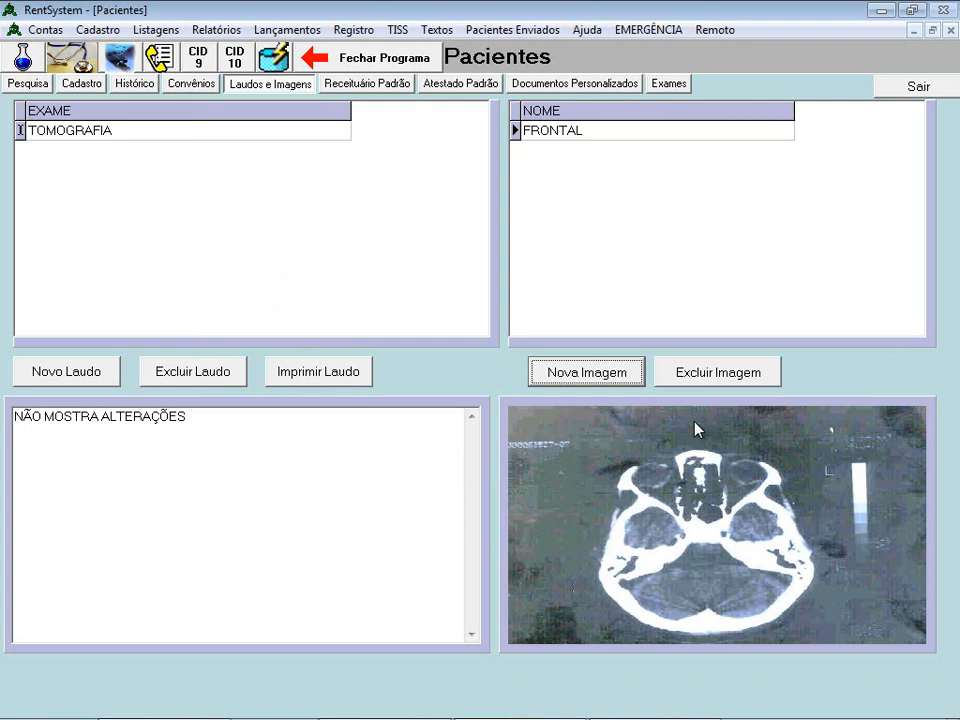
{"action": "left_click", "coordinate": [152, 139]}
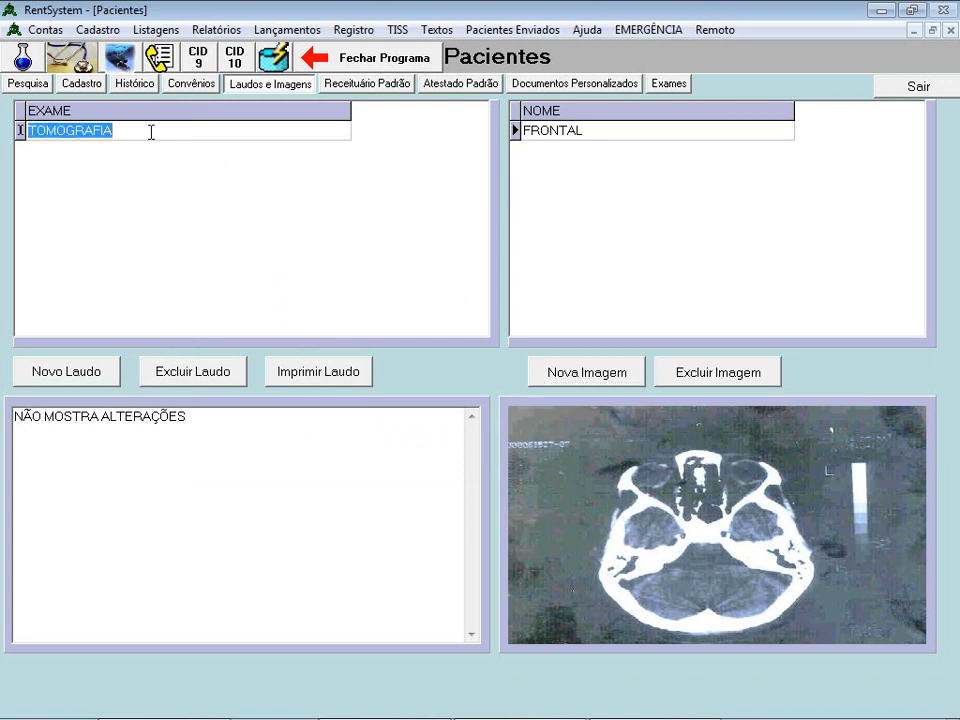
{"action": "left_click", "coordinate": [593, 131]}
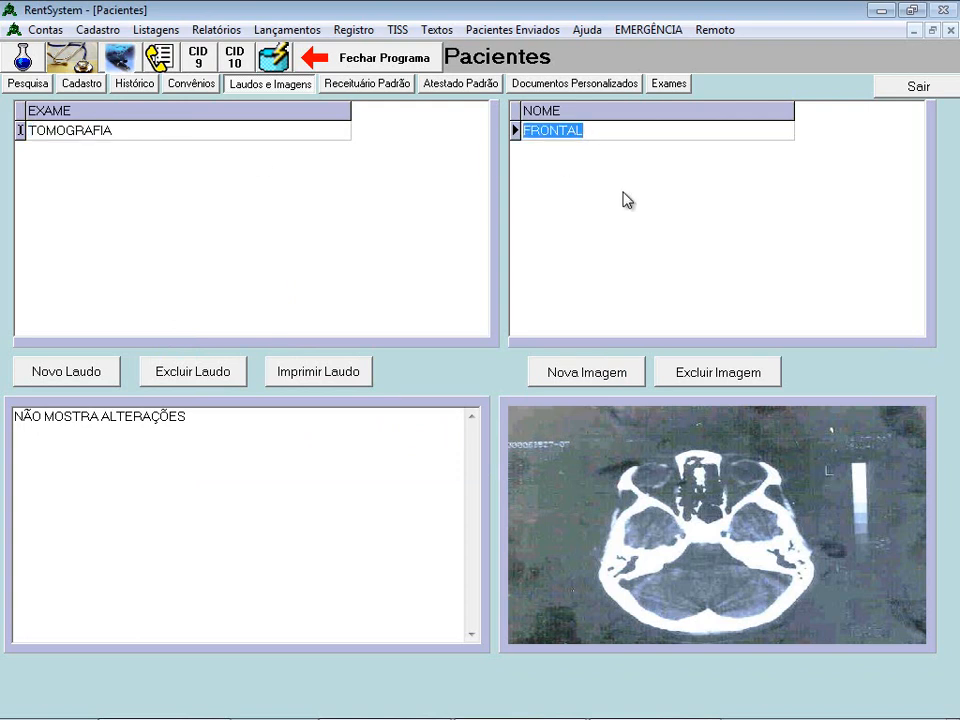
- View the FRONTAL scan maximized, zoomed and panned, then close the viewer back to TOMOGRAFIA
{"action": "double_click", "coordinate": [705, 508]}
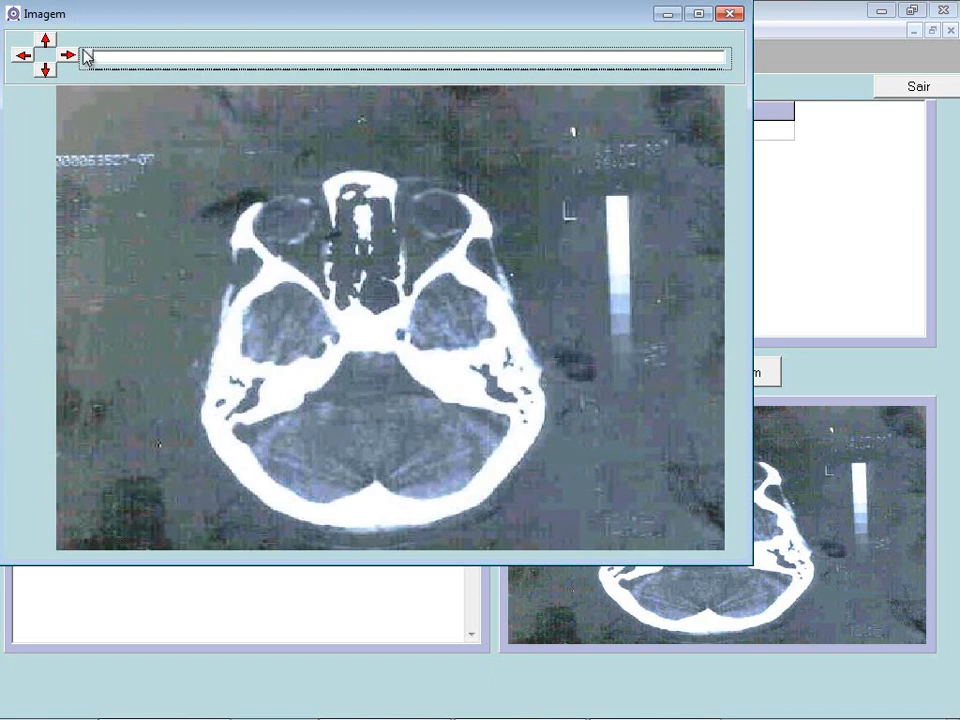
{"action": "mouse_move", "coordinate": [88, 61]}
{"action": "left_mouse_down"}
{"action": "mouse_move", "coordinate": [347, 69]}
{"action": "mouse_move", "coordinate": [94, 69]}
{"action": "left_mouse_up"}
{"action": "left_click", "coordinate": [705, 14]}
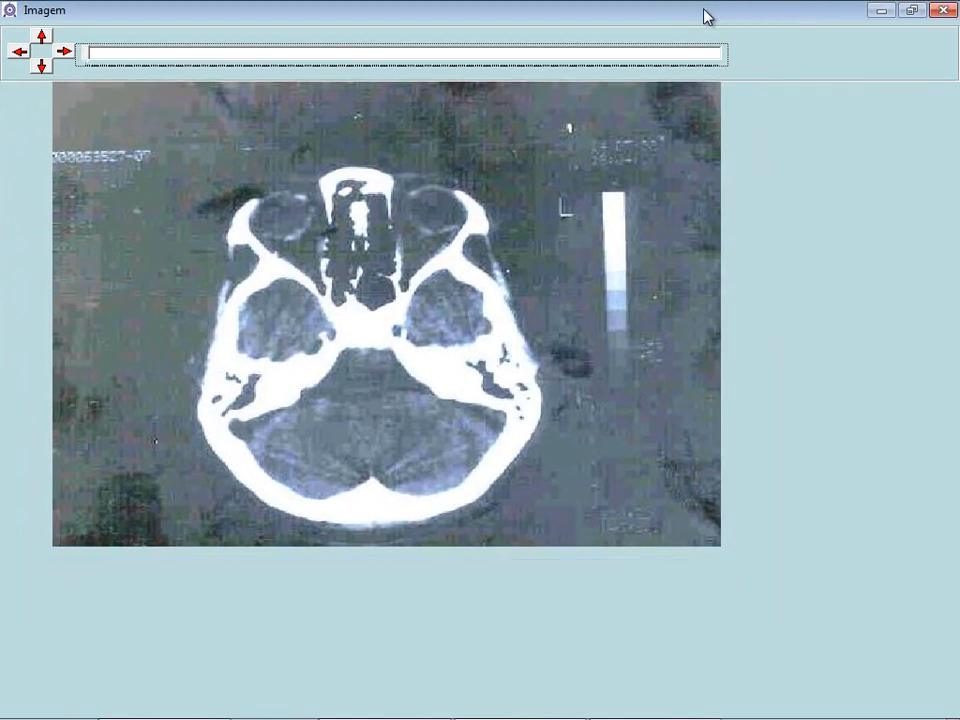
{"action": "left_click", "coordinate": [42, 67]}
{"action": "left_click", "coordinate": [65, 54]}
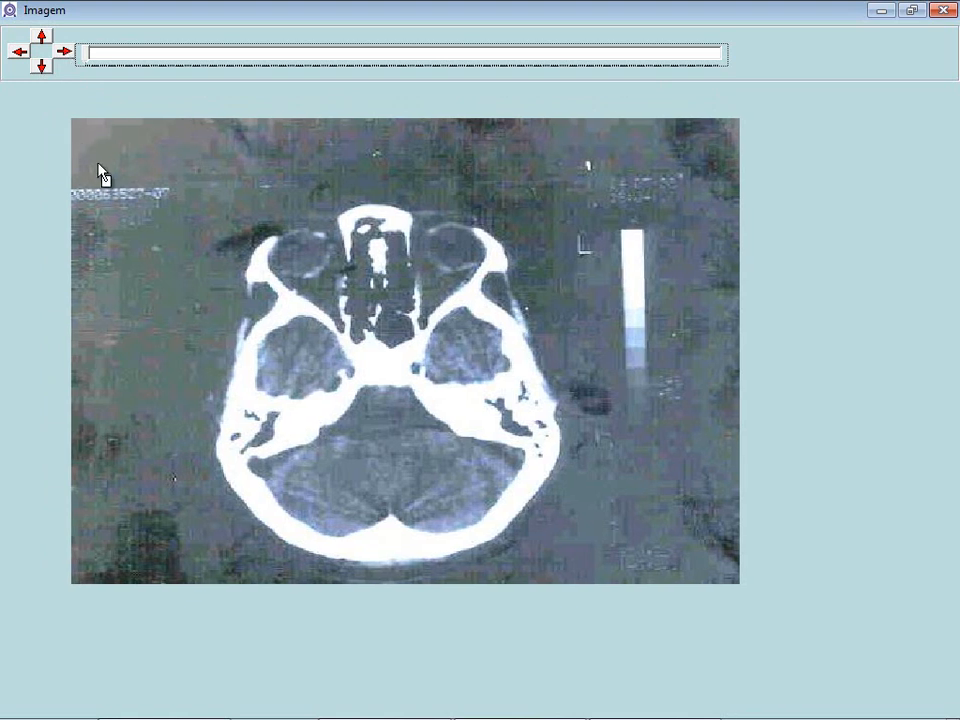
{"action": "left_click_drag", "start_coordinate": [95, 159], "coordinate": [99, 166]}
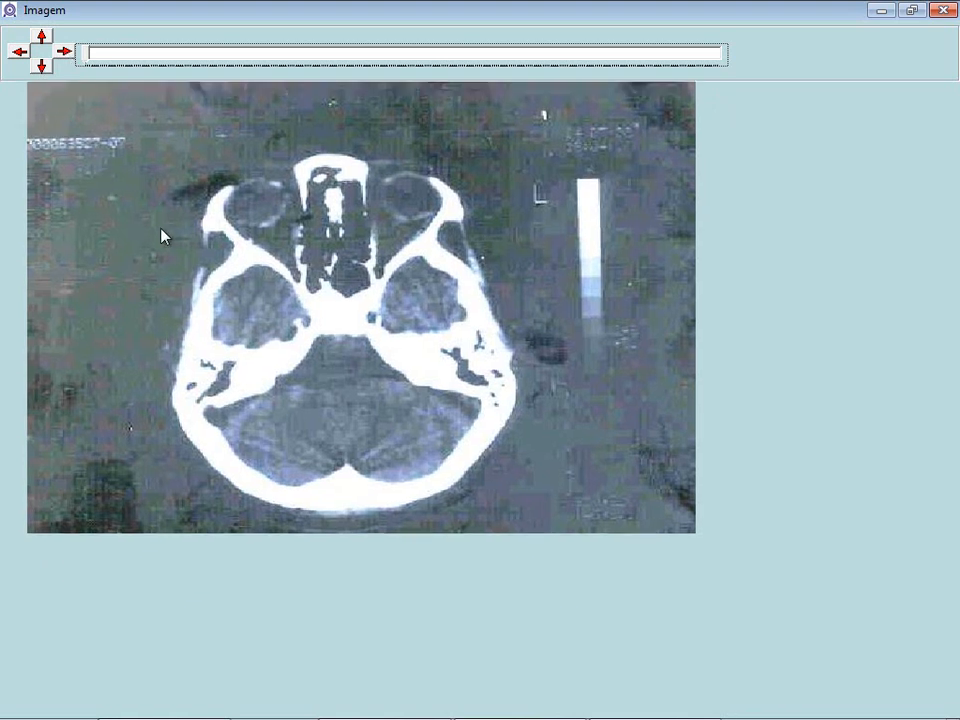
{"action": "mouse_move", "coordinate": [90, 54]}
{"action": "left_mouse_down"}
{"action": "mouse_move", "coordinate": [236, 58]}
{"action": "mouse_move", "coordinate": [79, 60]}
{"action": "left_mouse_up"}
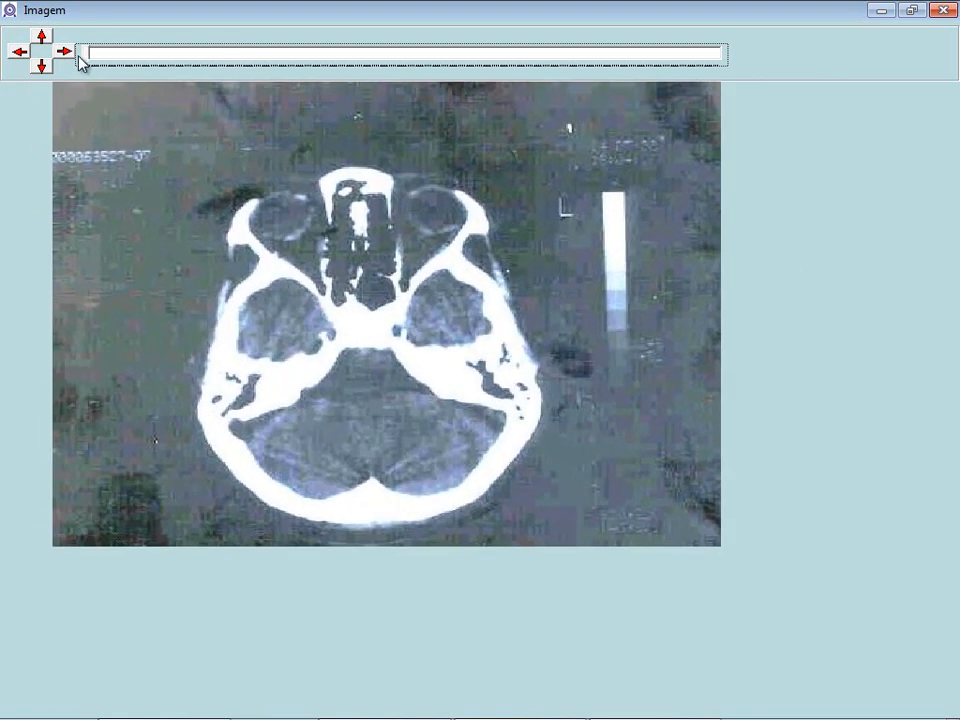
{"action": "left_click", "coordinate": [942, 9]}
{"action": "left_click", "coordinate": [137, 134]}
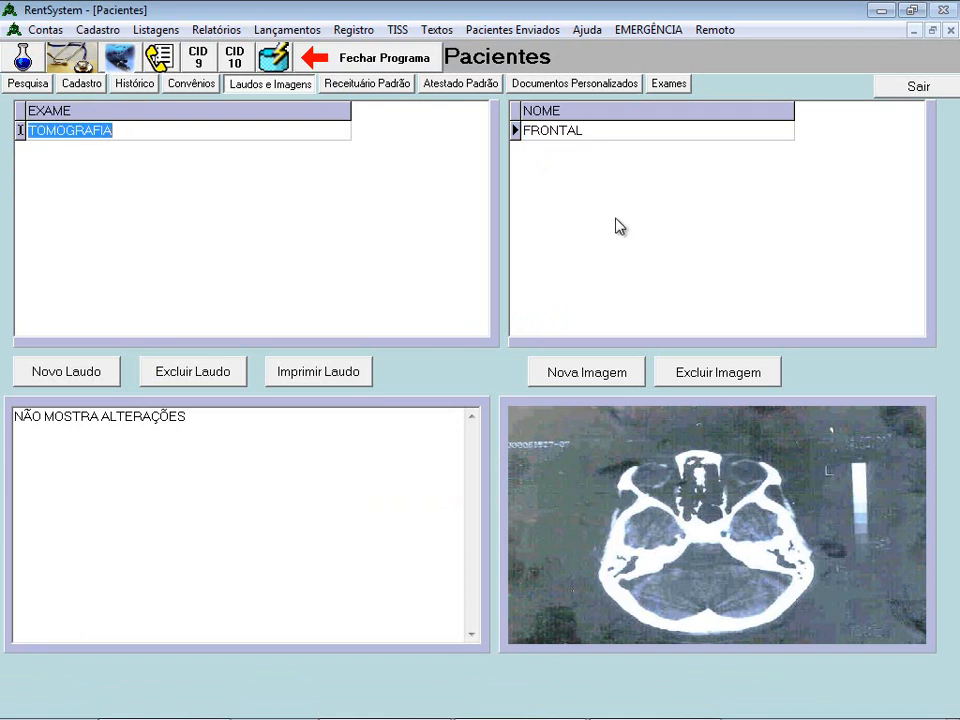
- Add an image named SUPERIOR to the TOMOGRAFIA exam using M2.jpg
{"action": "left_click", "coordinate": [615, 376]}
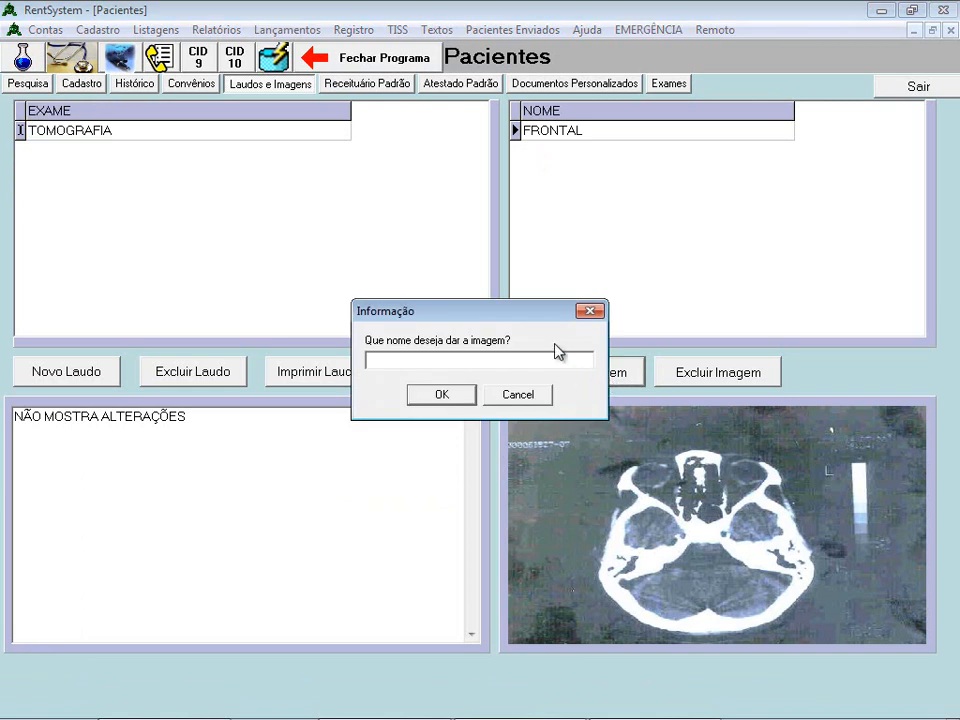
{"action": "type", "text": "SUPERIOR"}
{"action": "left_click", "coordinate": [450, 402]}
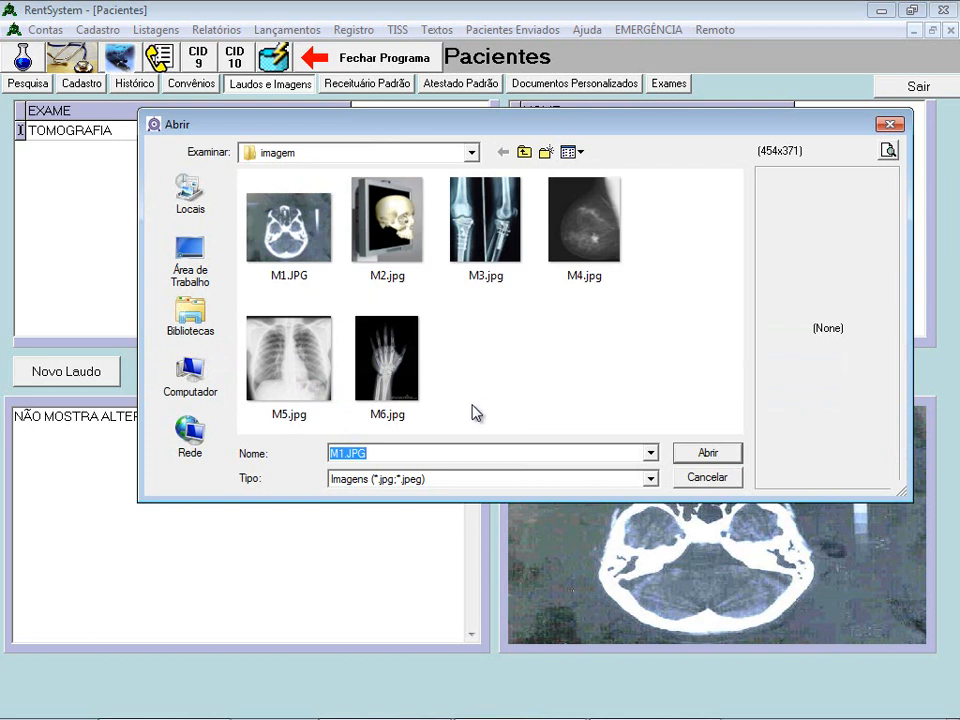
{"action": "left_click", "coordinate": [390, 235]}
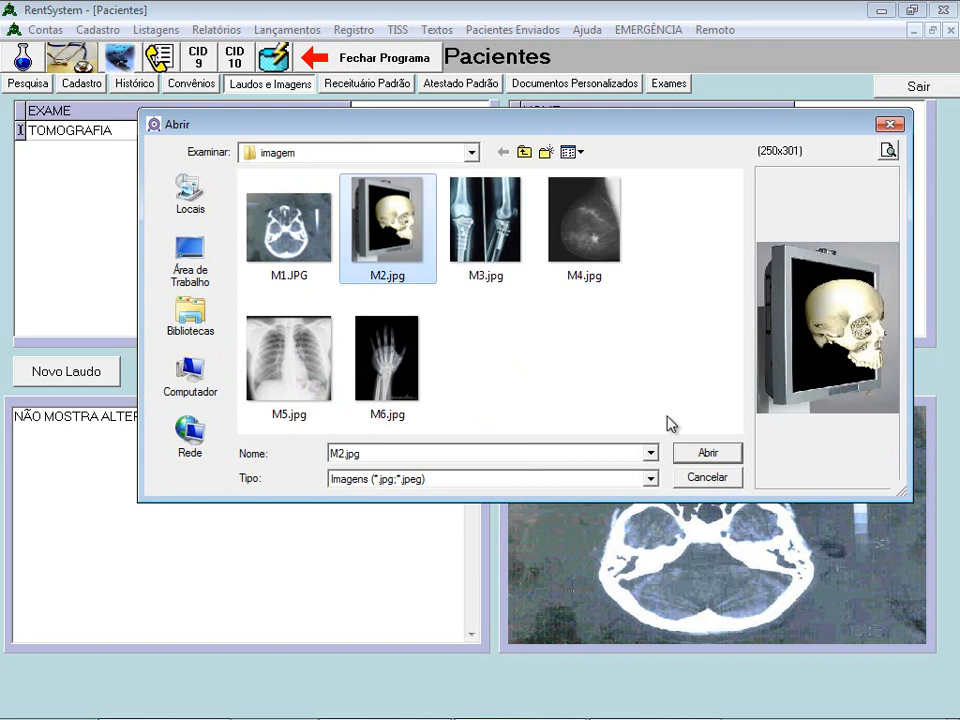
{"action": "left_click", "coordinate": [708, 453]}
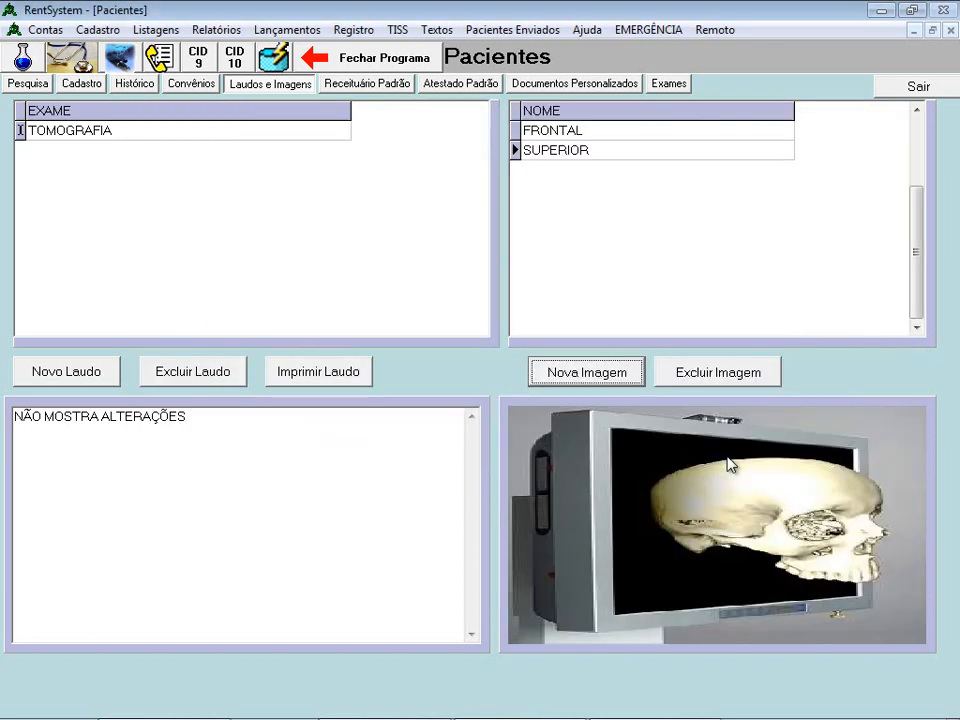
- Compare the FRONTAL and SUPERIOR images, then return to the patient's Cadastro record
{"action": "left_click", "coordinate": [567, 132]}
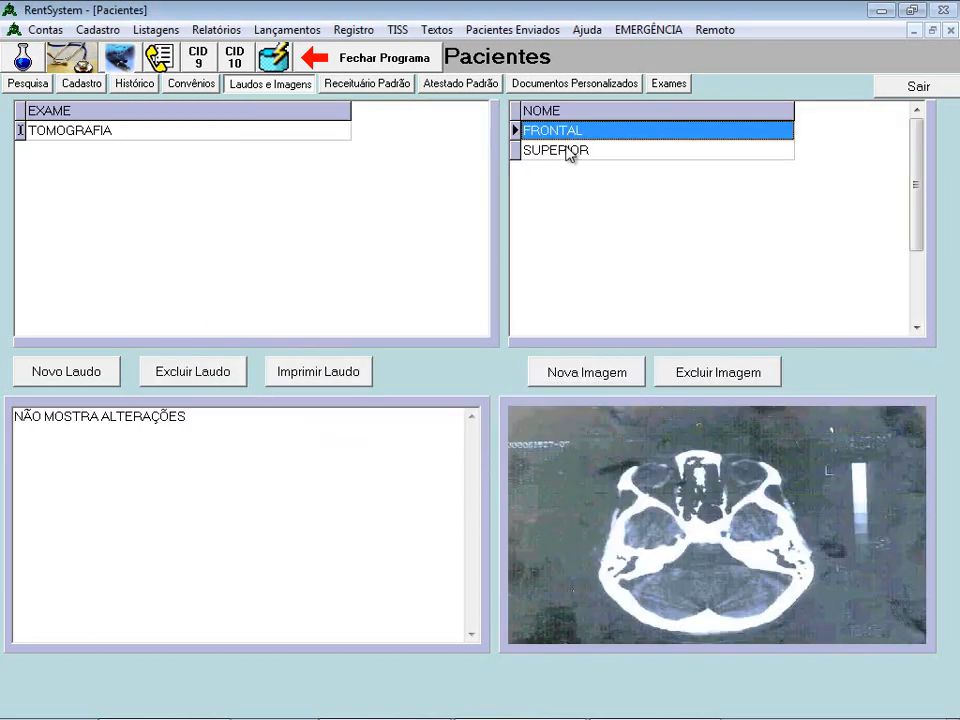
{"action": "left_click", "coordinate": [565, 154]}
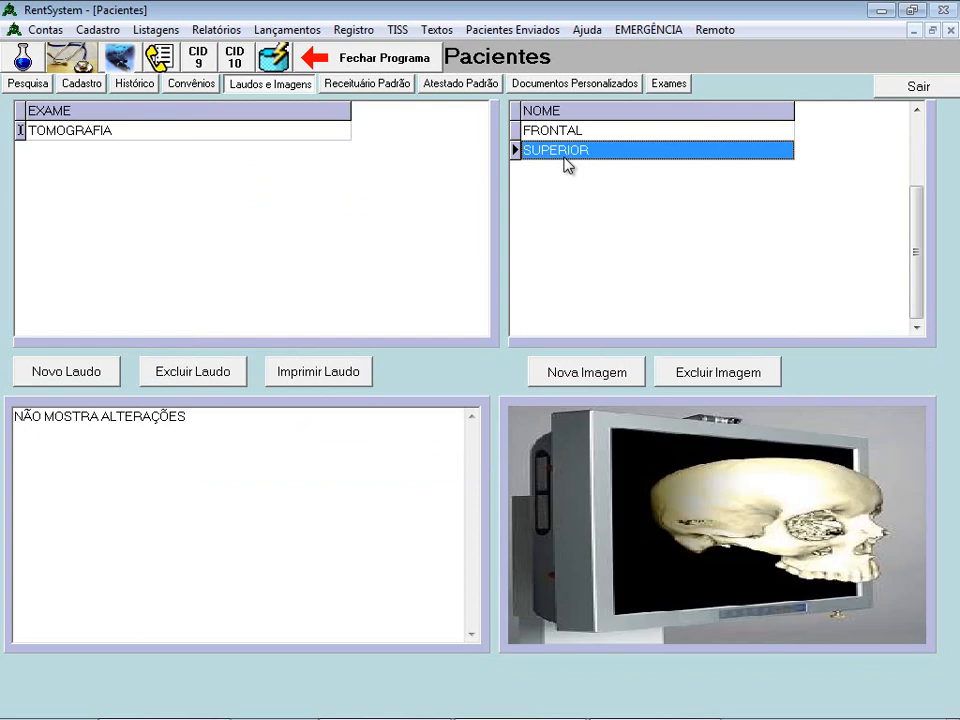
{"action": "left_click", "coordinate": [108, 129]}
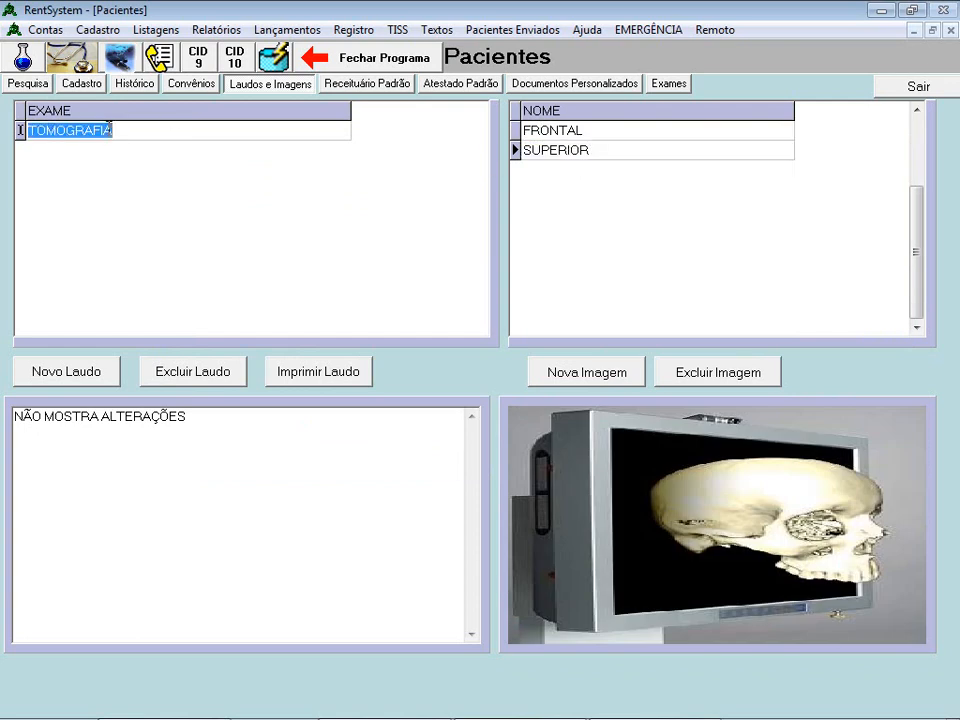
{"action": "left_click", "coordinate": [26, 85]}
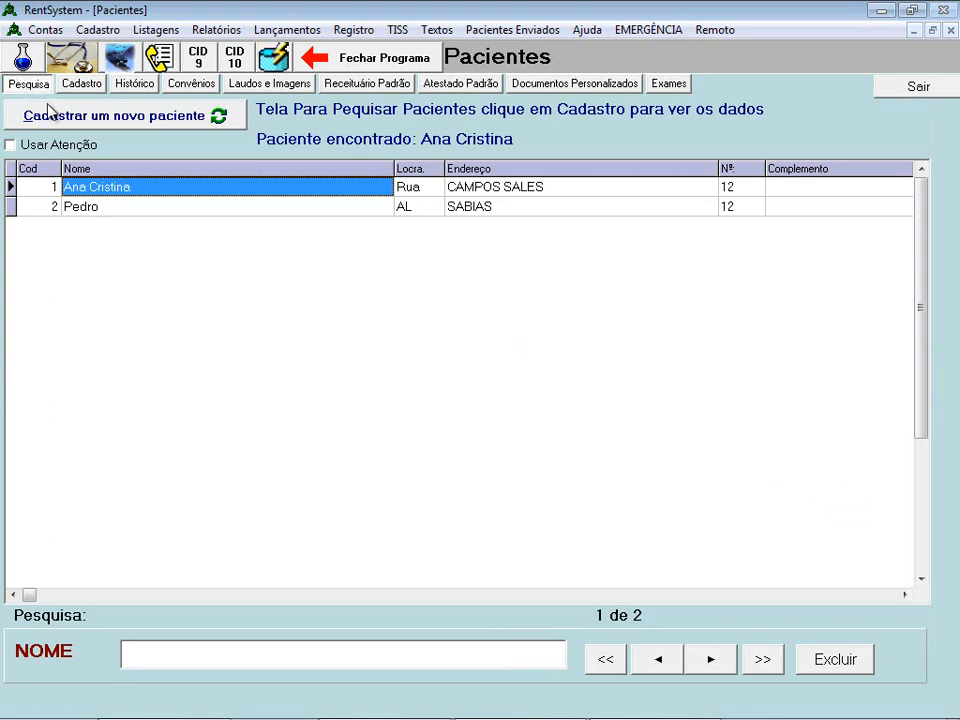
{"action": "left_click", "coordinate": [78, 85]}
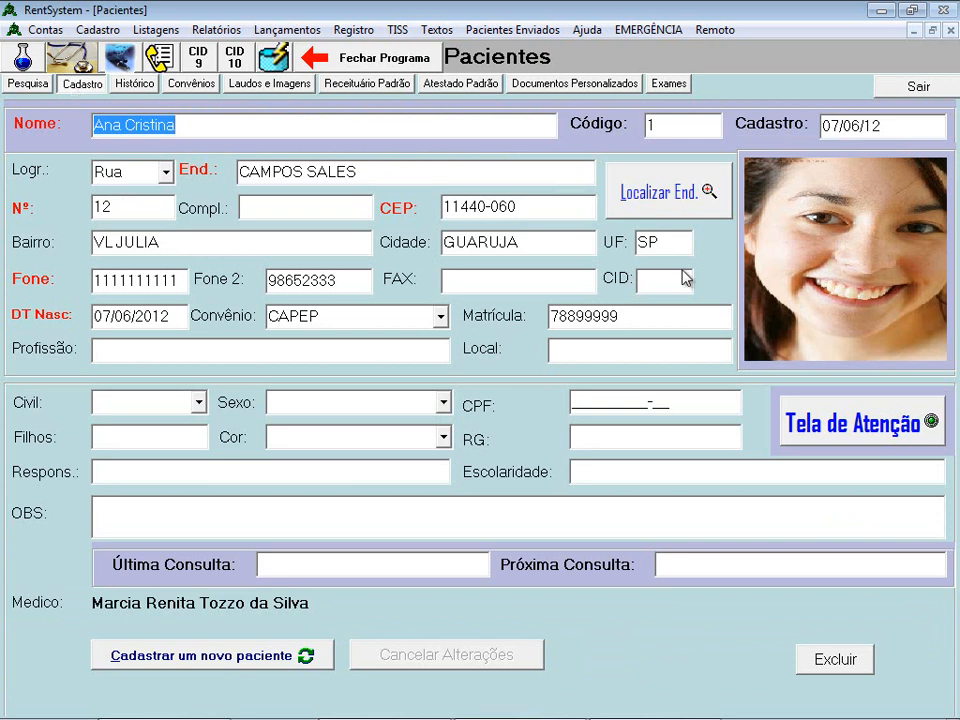
- Close and reopen the Pacientes window, then view the first patient's Laudos e Imagens
{"action": "left_click", "coordinate": [918, 86]}
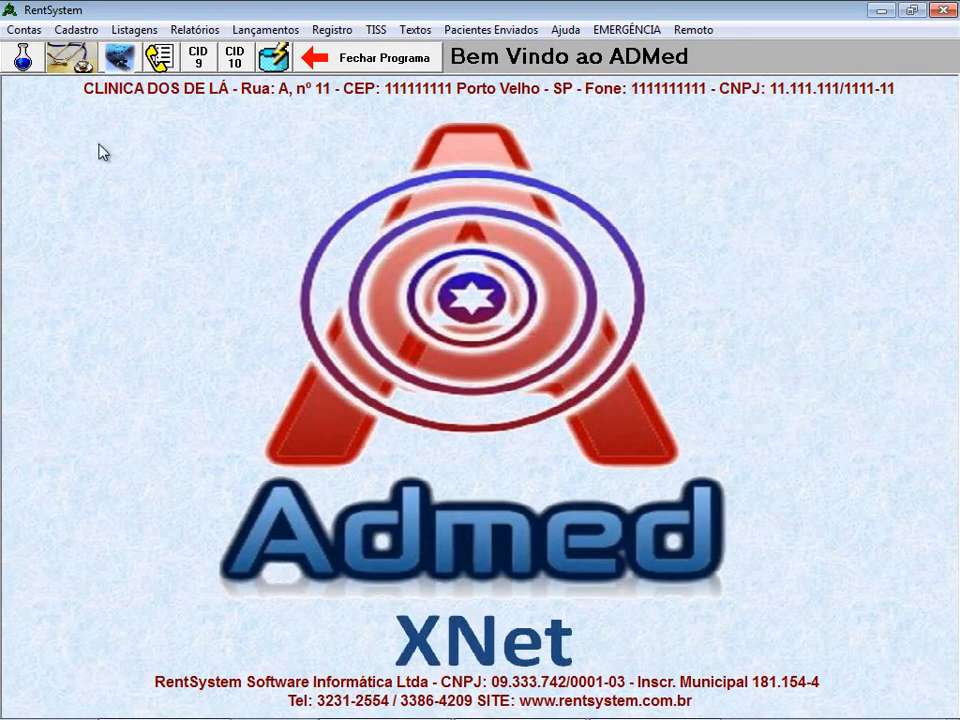
{"action": "left_click", "coordinate": [20, 57]}
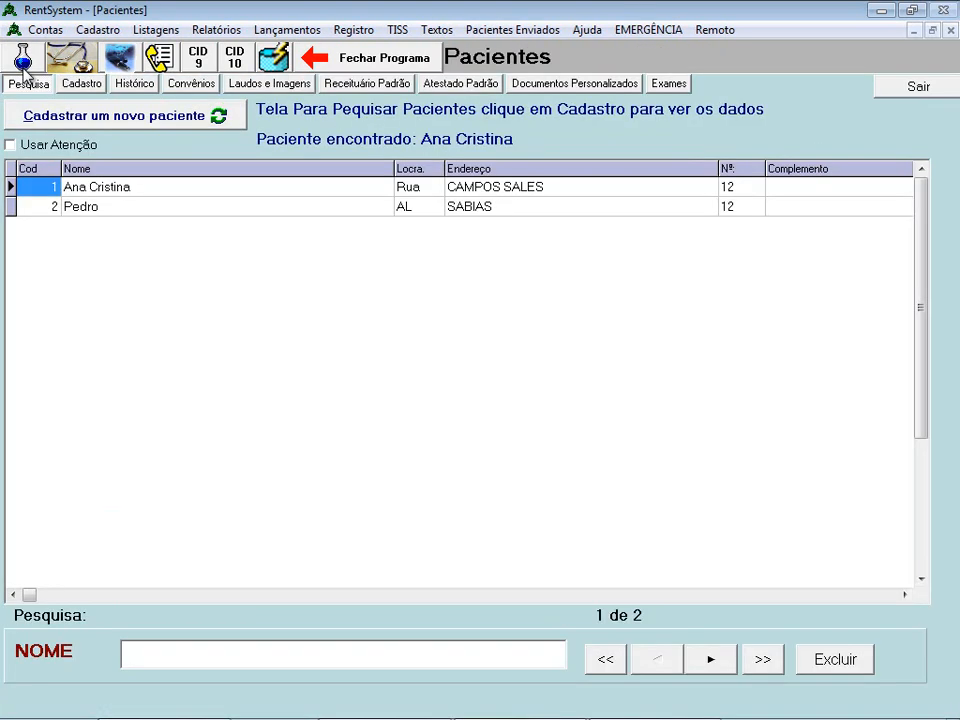
{"action": "left_click", "coordinate": [66, 190]}
{"action": "left_click", "coordinate": [84, 86]}
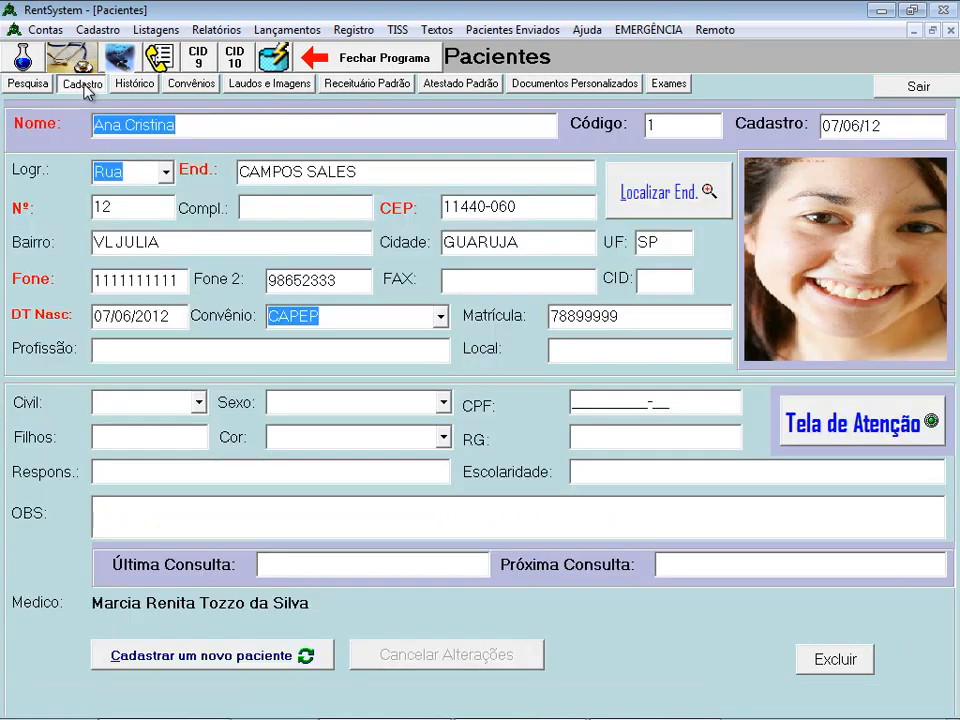
{"action": "left_click", "coordinate": [262, 90]}
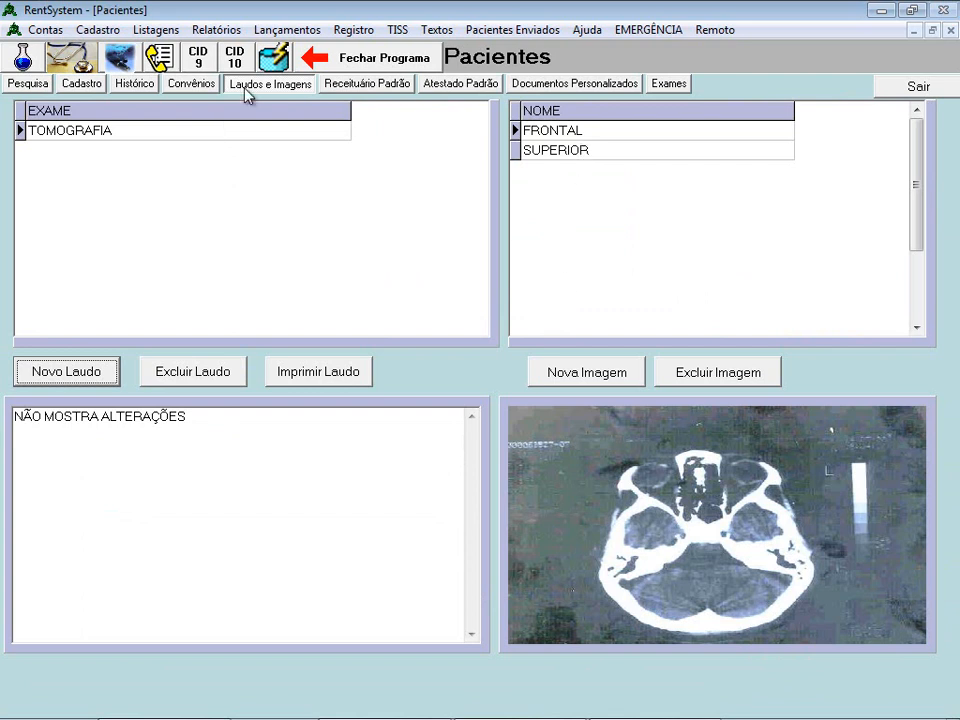
- Check the second patient's Laudos e Imagens, then return to the first patient's
{"action": "left_click", "coordinate": [30, 84]}
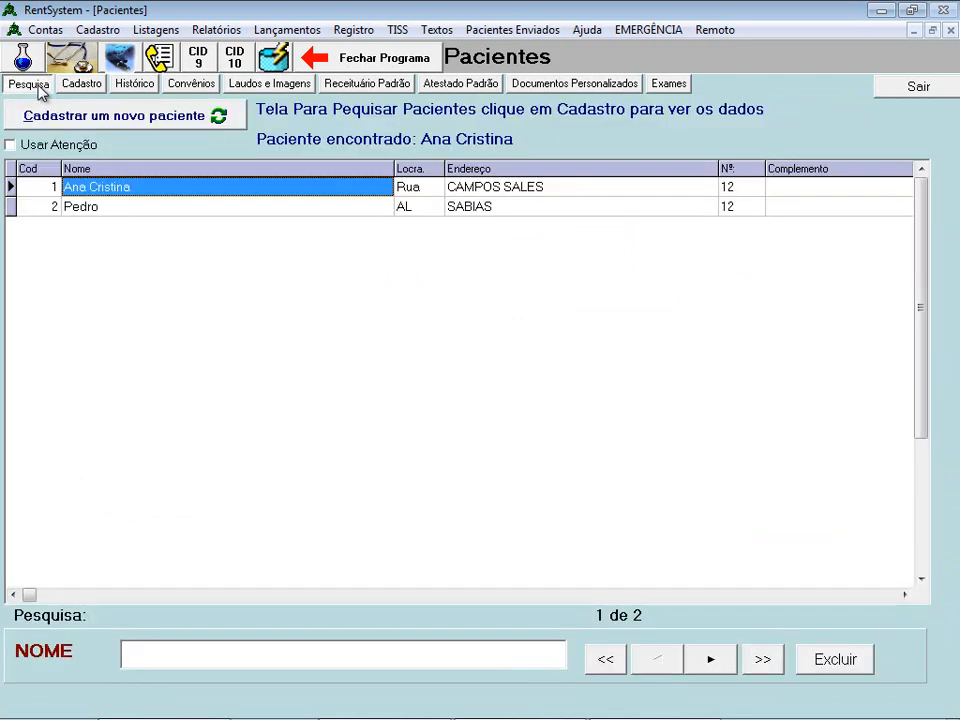
{"action": "left_click", "coordinate": [92, 212]}
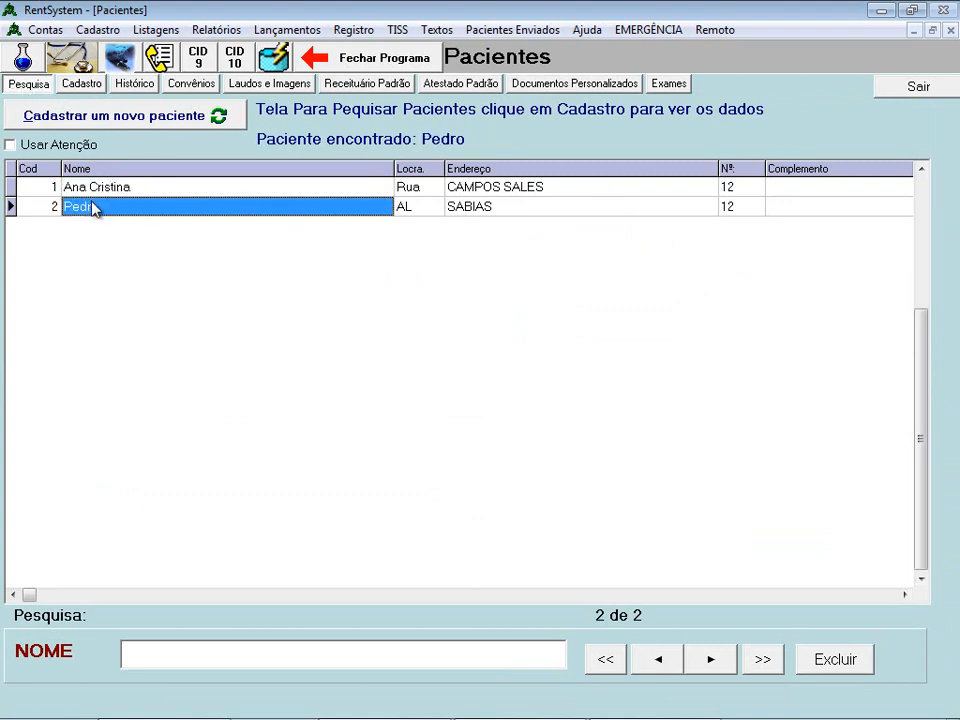
{"action": "left_click", "coordinate": [272, 85]}
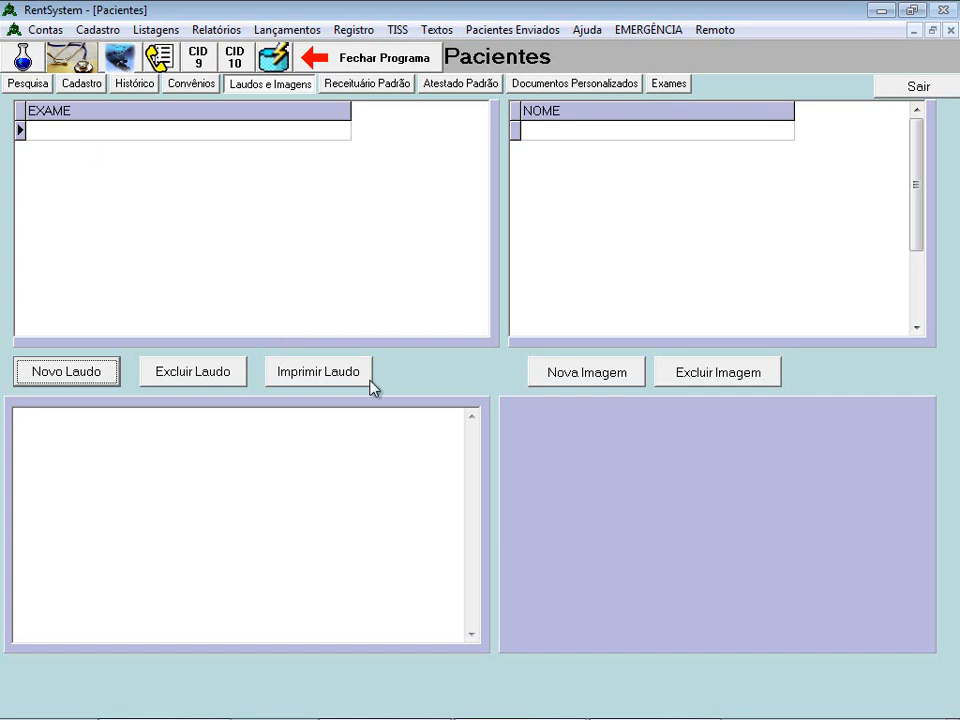
{"action": "left_click", "coordinate": [32, 85]}
{"action": "left_click", "coordinate": [112, 188]}
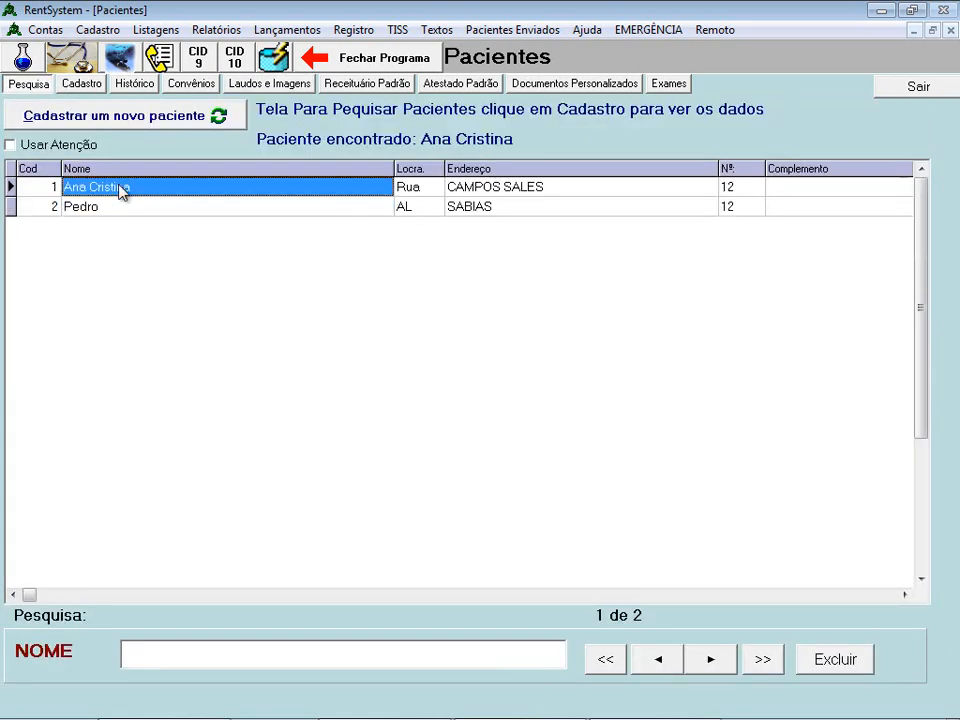
{"action": "left_click", "coordinate": [270, 86]}
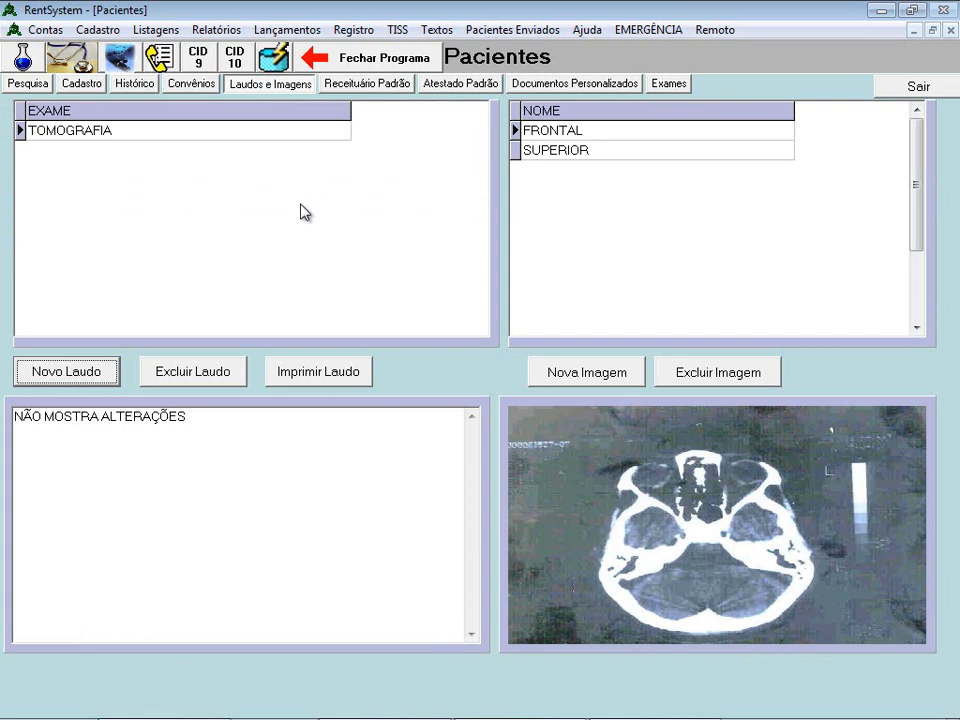
- Create a new exam report named EXAME and compare it with TOMOGRAFIA
{"action": "left_click", "coordinate": [86, 380]}
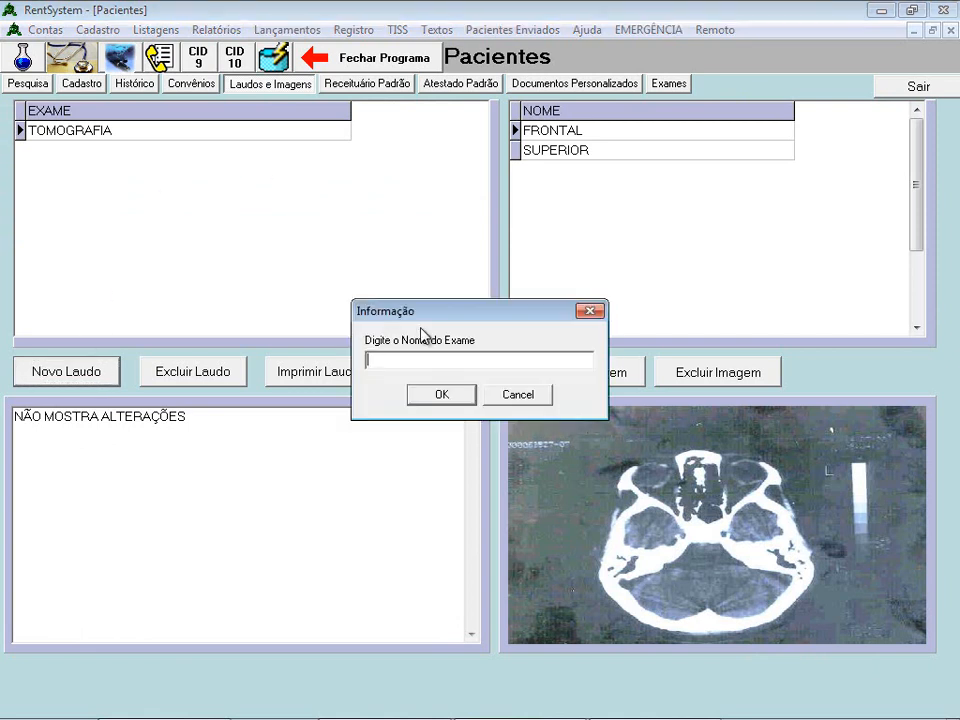
{"action": "type", "text": "EXAME"}
{"action": "left_click", "coordinate": [469, 401]}
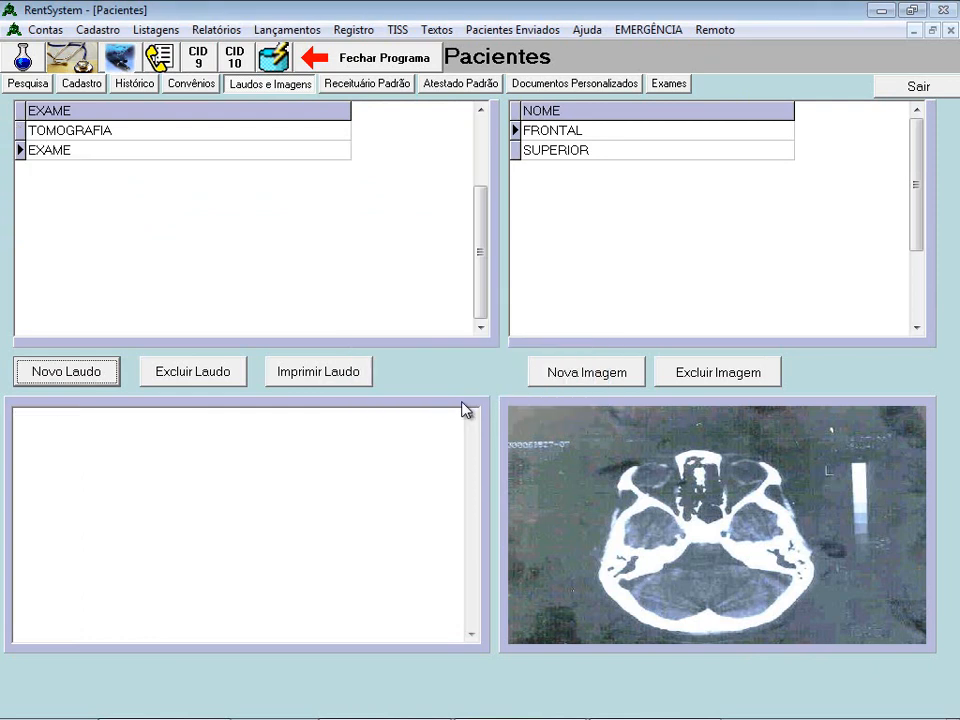
{"action": "left_click", "coordinate": [339, 485]}
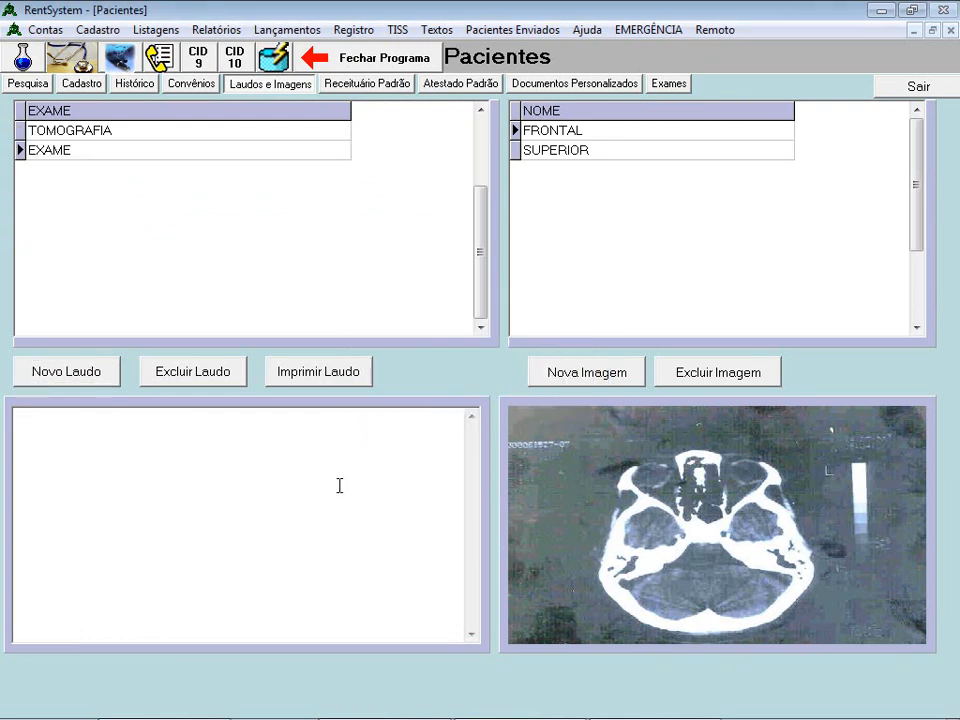
{"action": "left_click", "coordinate": [88, 152]}
{"action": "left_click", "coordinate": [108, 137]}
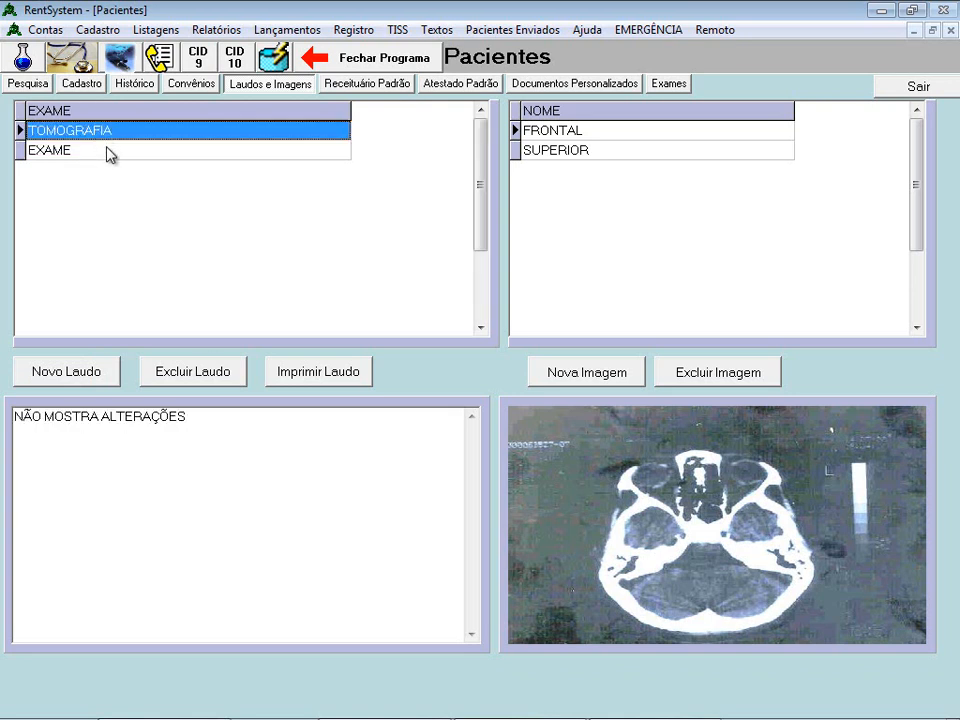
{"action": "left_click", "coordinate": [108, 150]}
{"action": "left_click", "coordinate": [111, 133]}
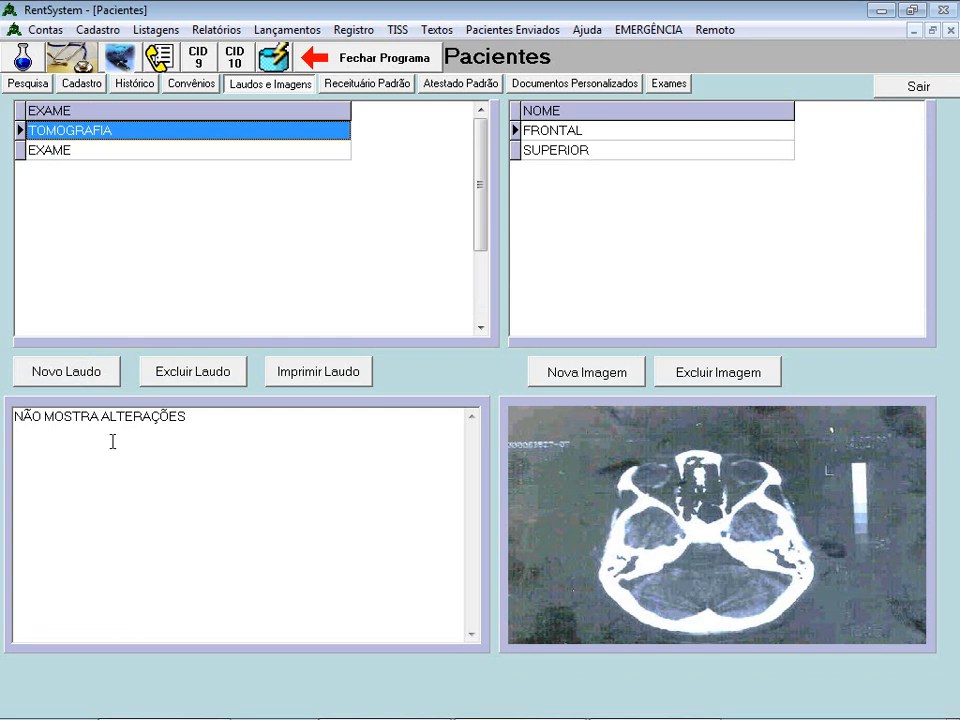
{"action": "left_click", "coordinate": [94, 156]}
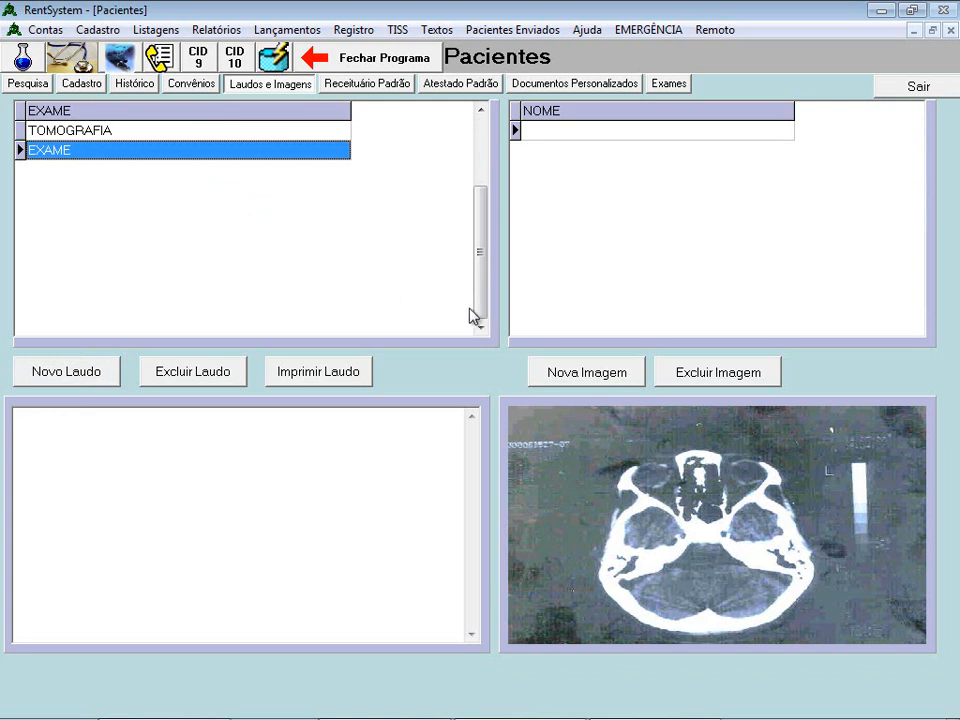
- Add an image named TESTE to EXAME using the M6.jpg hand X-ray
{"action": "left_click", "coordinate": [595, 388]}
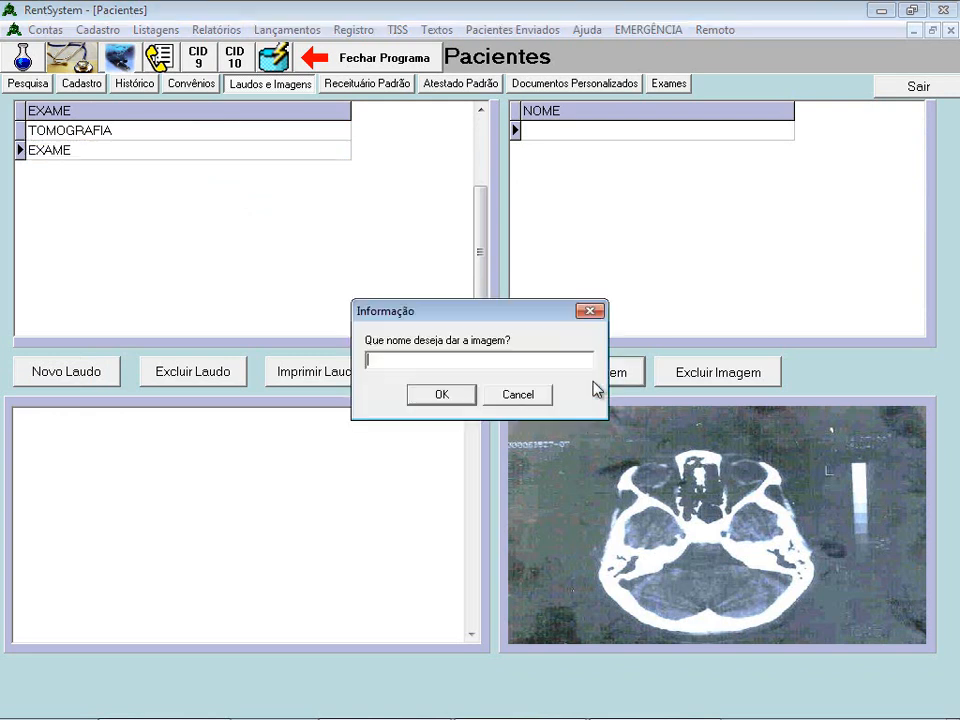
{"action": "type", "text": "TESTE"}
{"action": "left_click", "coordinate": [442, 398]}
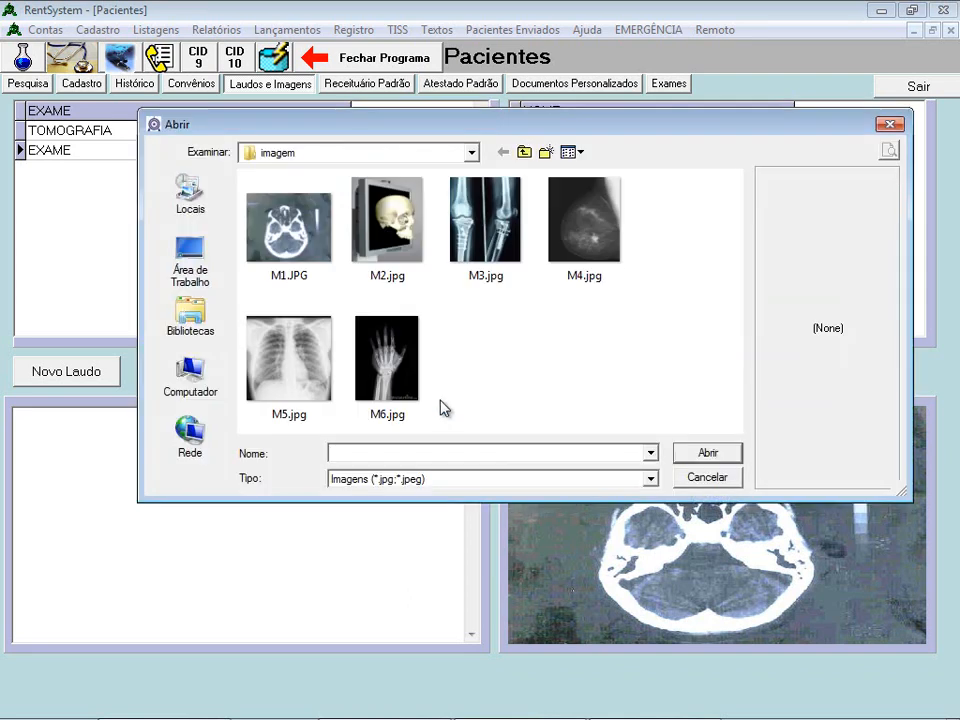
{"action": "double_click", "coordinate": [388, 382]}
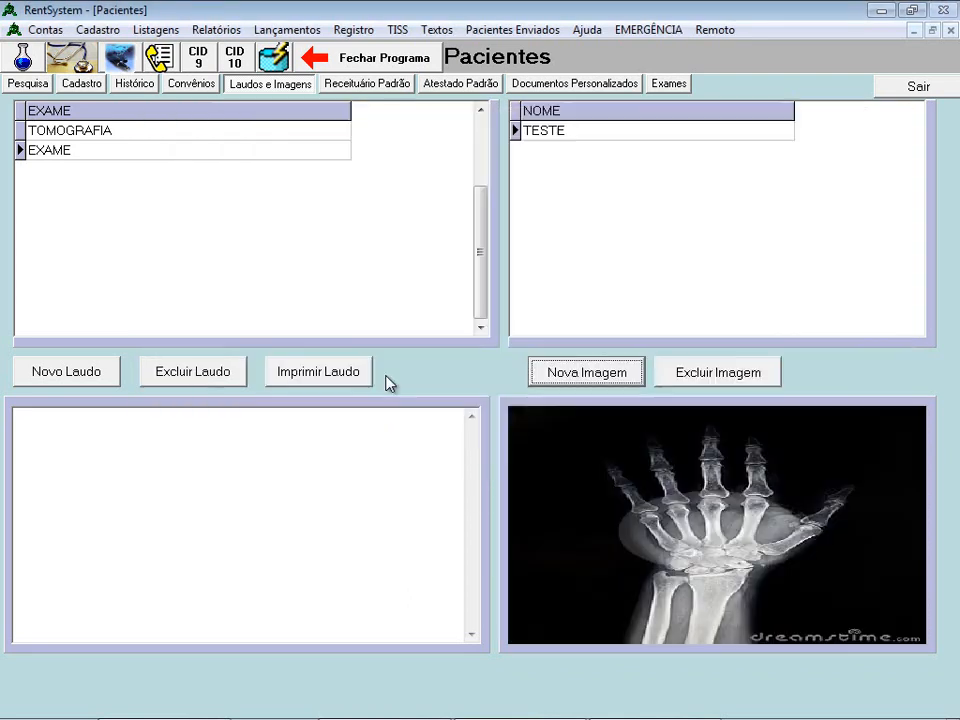
- Delete the SUPERIOR image from TOMOGRAFIA, confirming with Sim, then reselect the EXAME report
{"action": "left_click", "coordinate": [71, 150]}
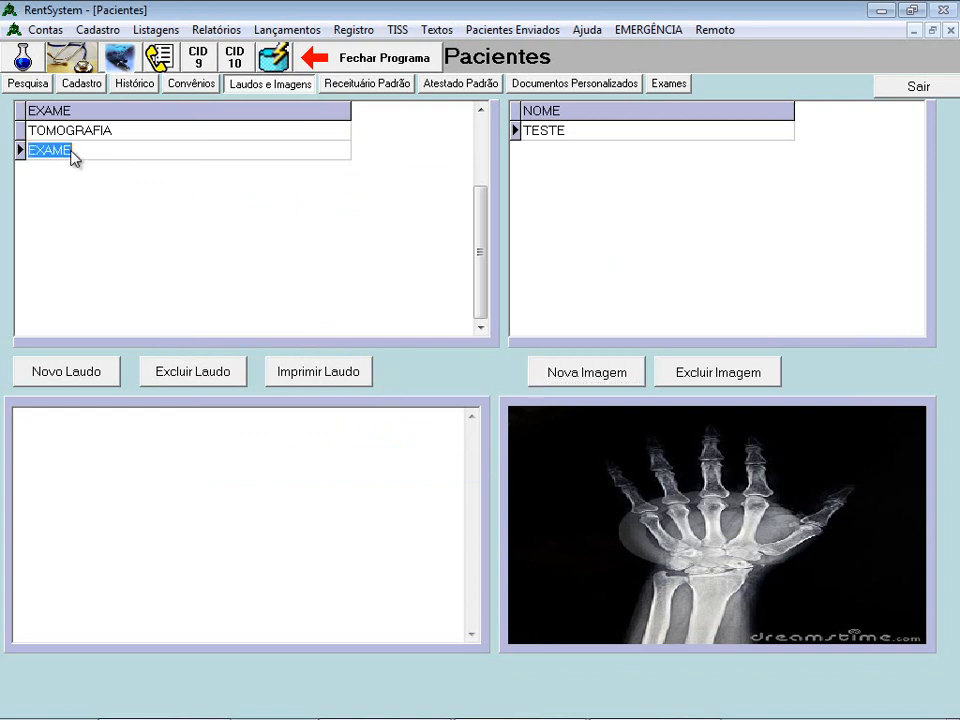
{"action": "left_click", "coordinate": [117, 134]}
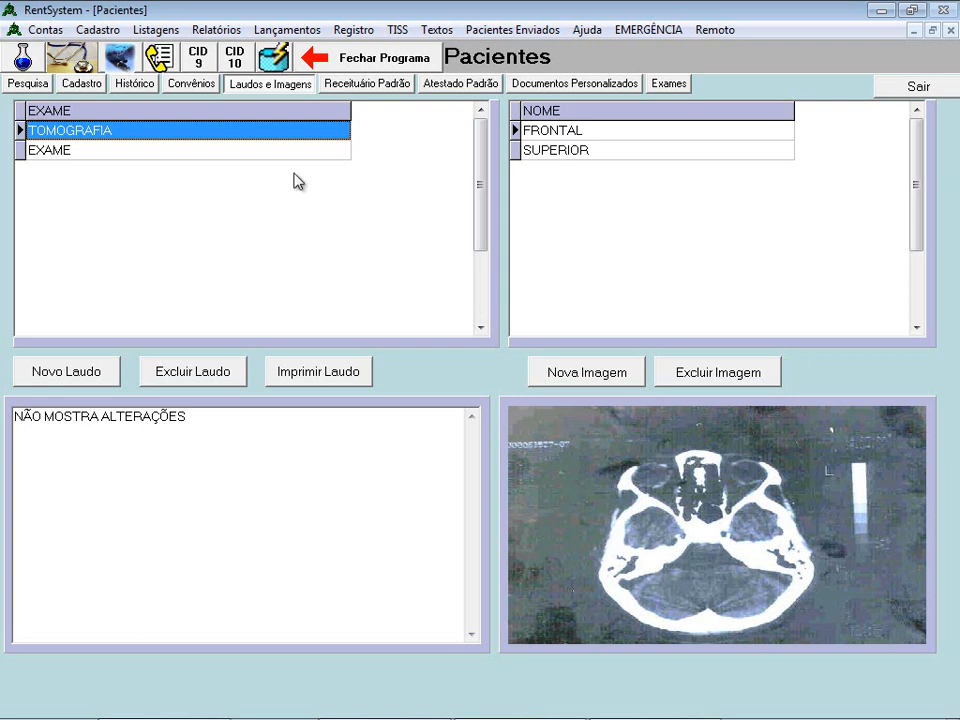
{"action": "left_click", "coordinate": [276, 149]}
{"action": "left_click", "coordinate": [275, 136]}
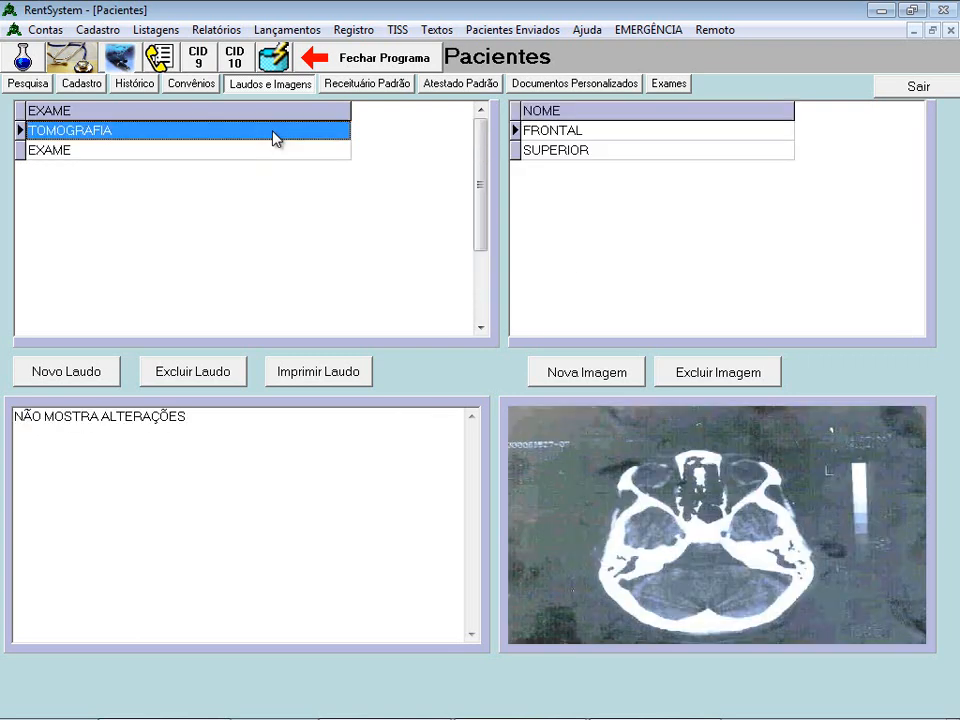
{"action": "left_click", "coordinate": [592, 150]}
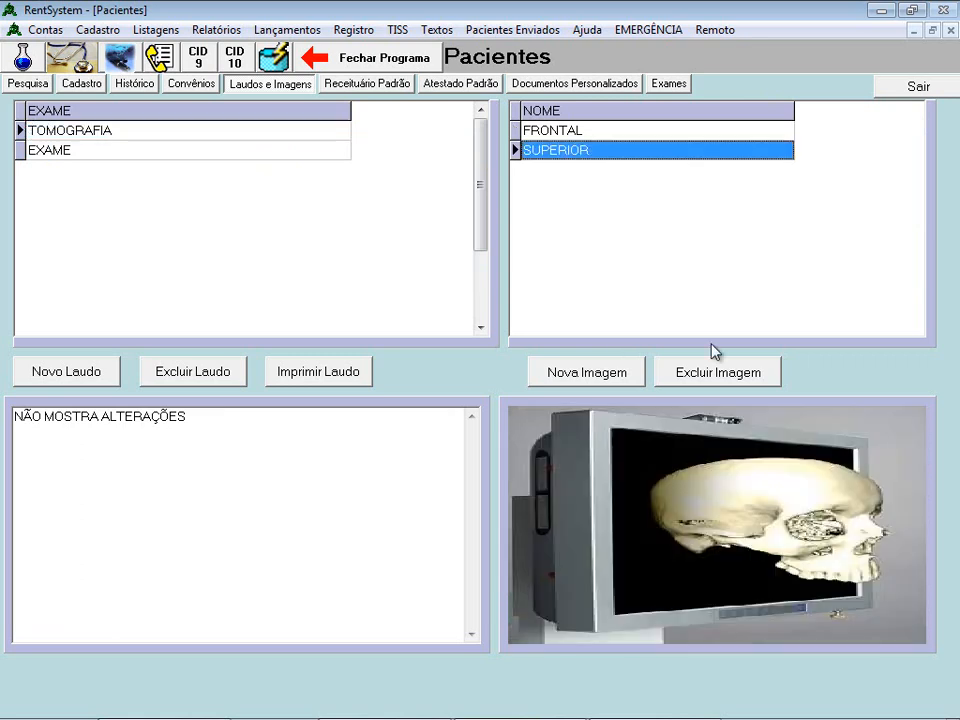
{"action": "left_click", "coordinate": [716, 374]}
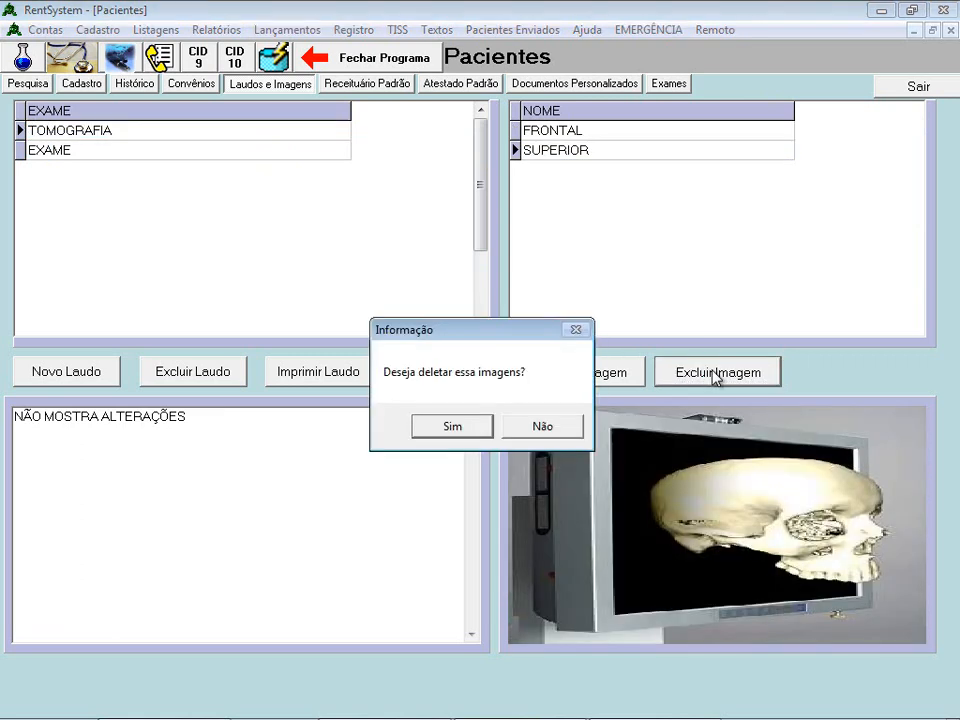
{"action": "left_click", "coordinate": [452, 428]}
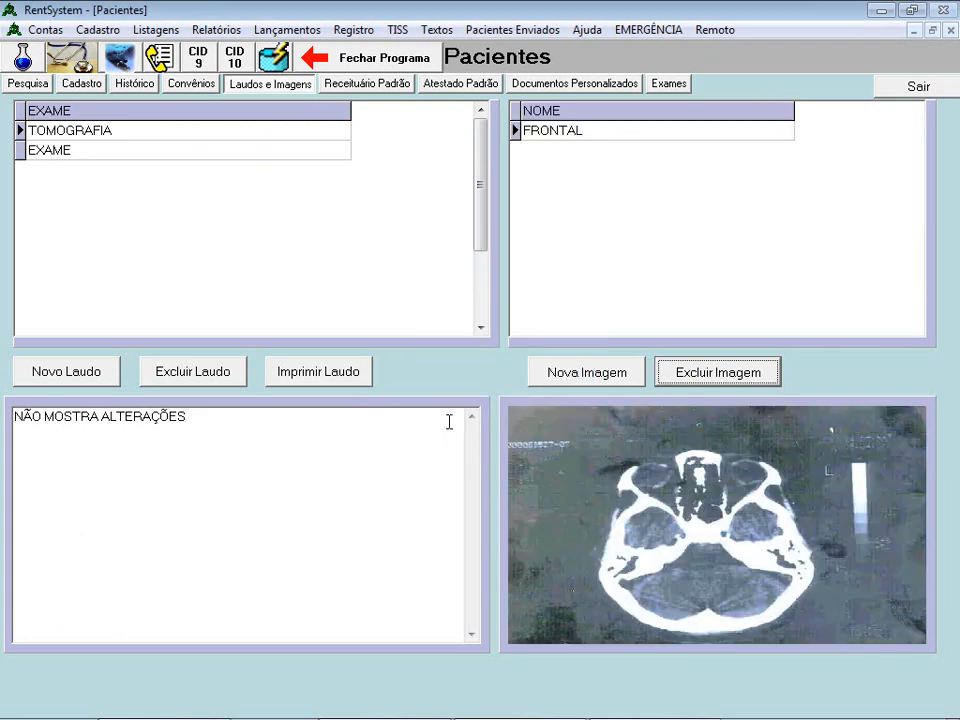
{"action": "left_click", "coordinate": [72, 151]}
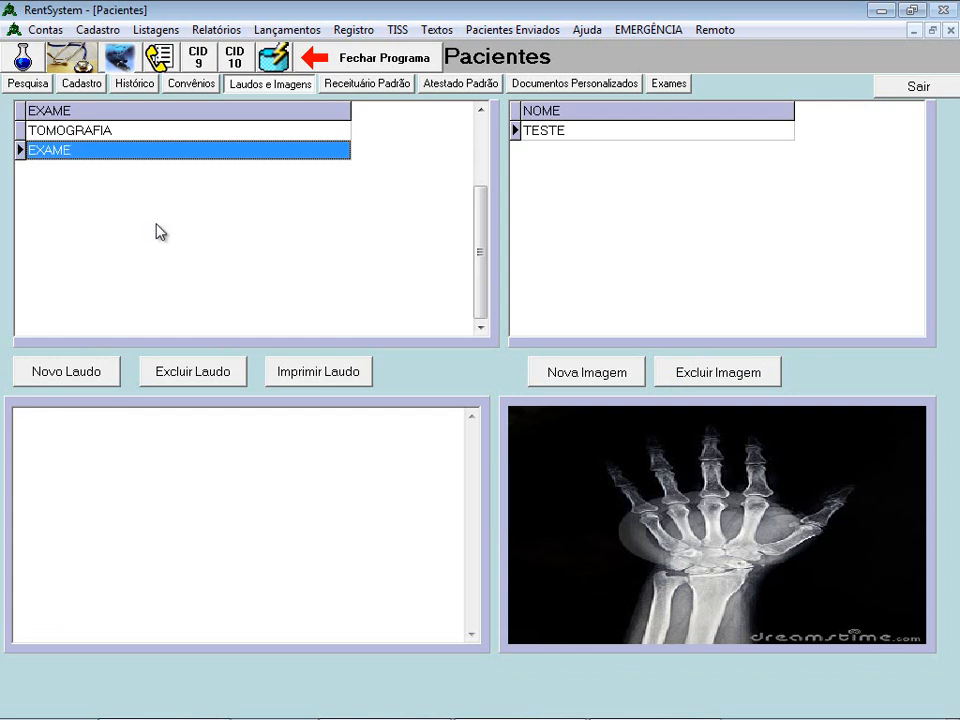
- Delete the EXAME report with its TESTE hand X-ray, then select the TOMOGRAFIA report
{"action": "left_click", "coordinate": [229, 373]}
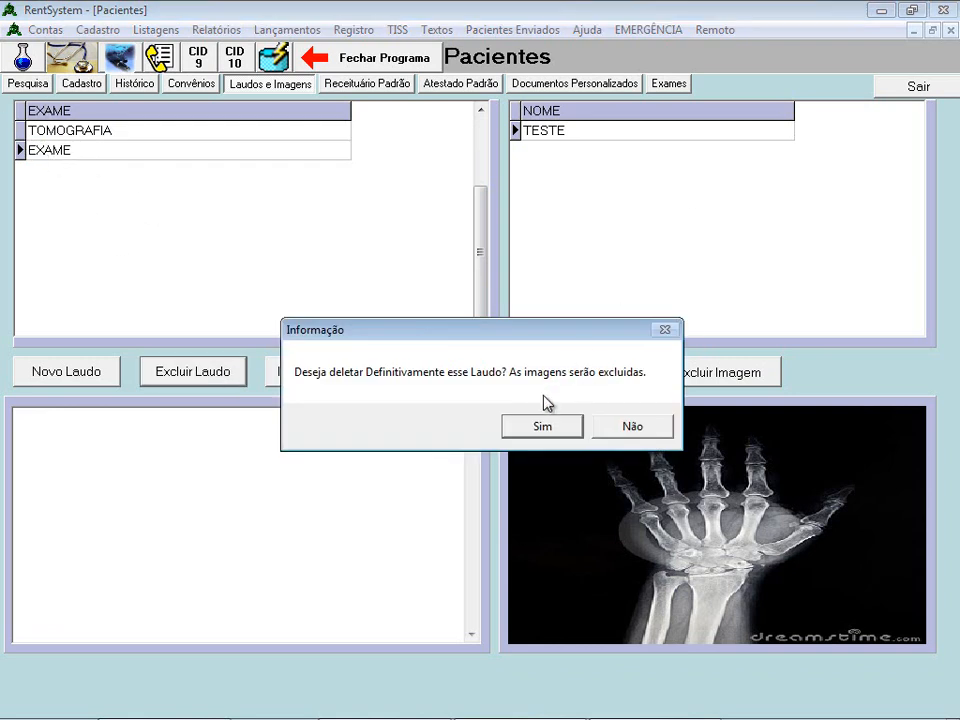
{"action": "left_click", "coordinate": [537, 436]}
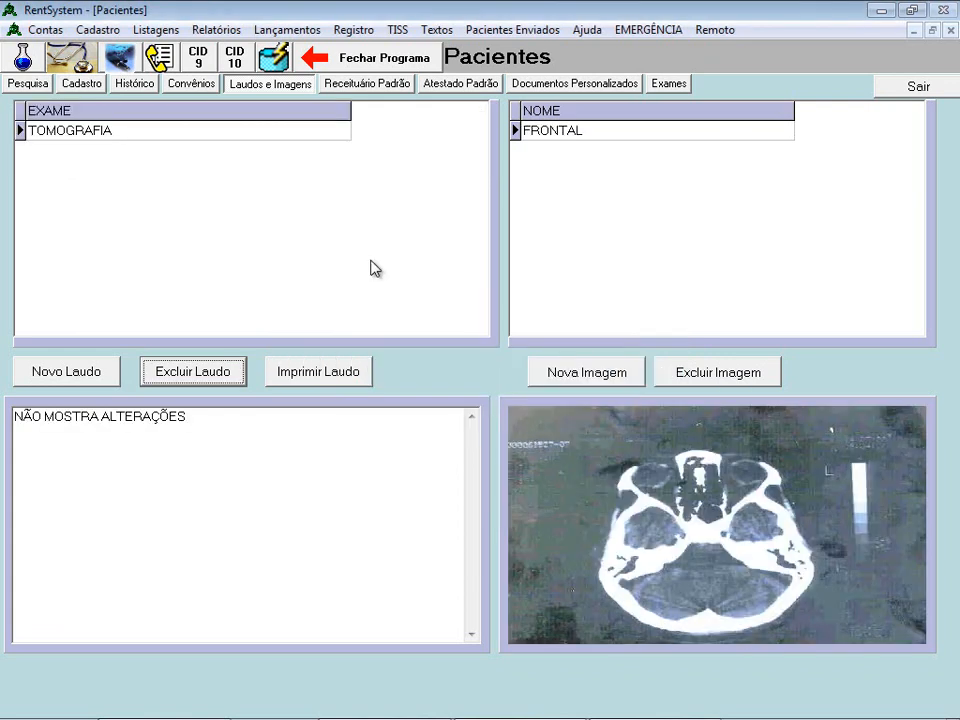
{"action": "left_click", "coordinate": [215, 130]}
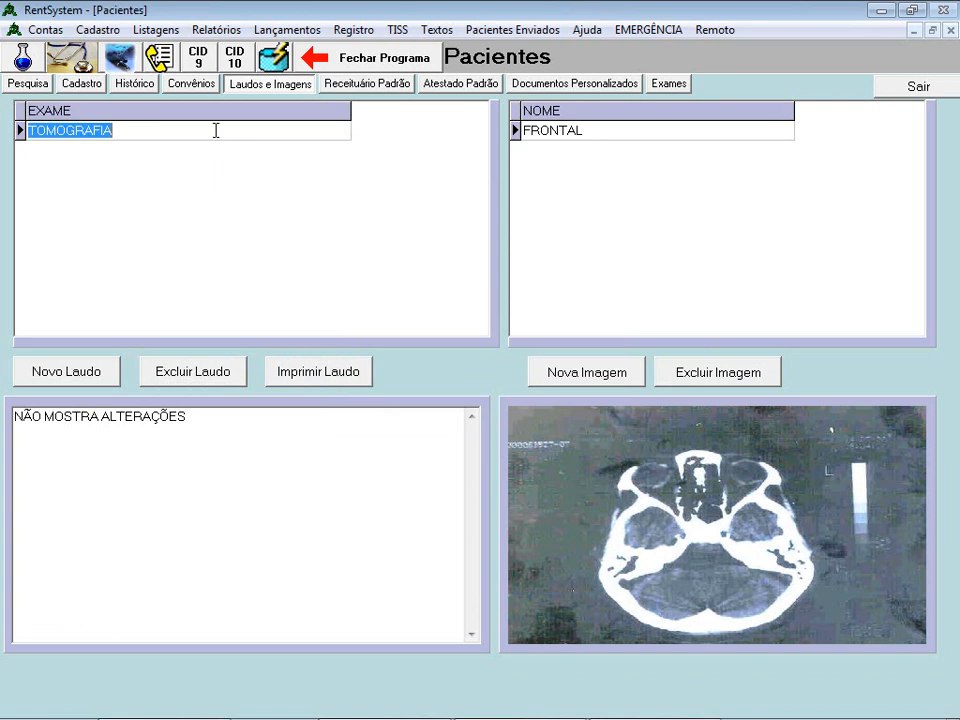
{"action": "left_click", "coordinate": [332, 384]}
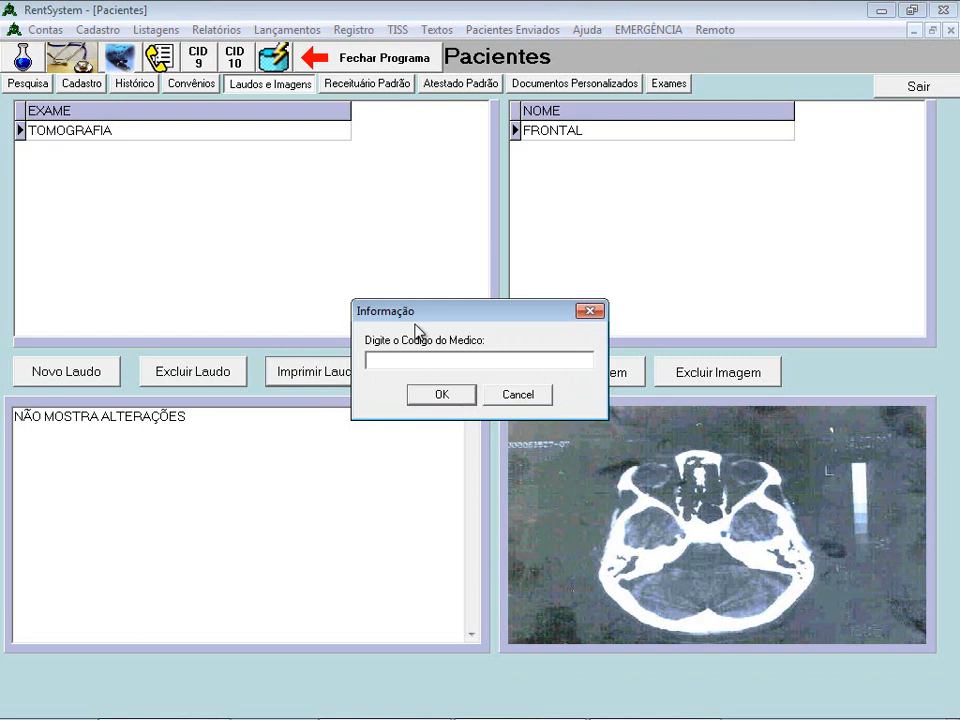
{"action": "type", "text": "1"}
{"action": "key", "text": "Return"}
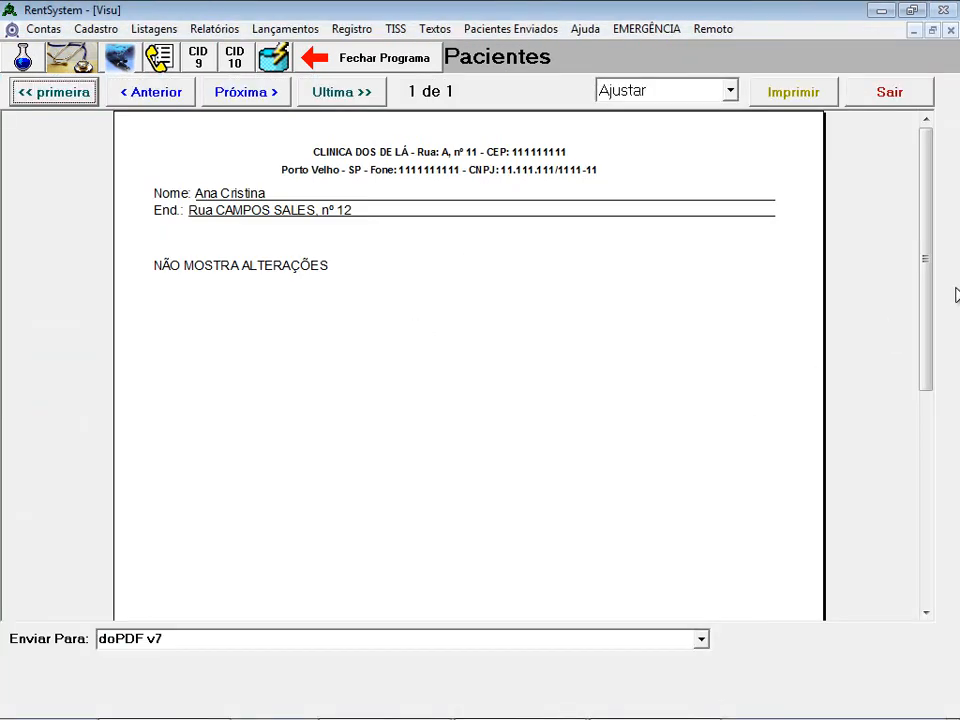
{"action": "left_click_drag", "start_coordinate": [927, 311], "coordinate": [933, 276]}
{"action": "left_click", "coordinate": [701, 640]}
{"action": "left_click", "coordinate": [702, 641]}
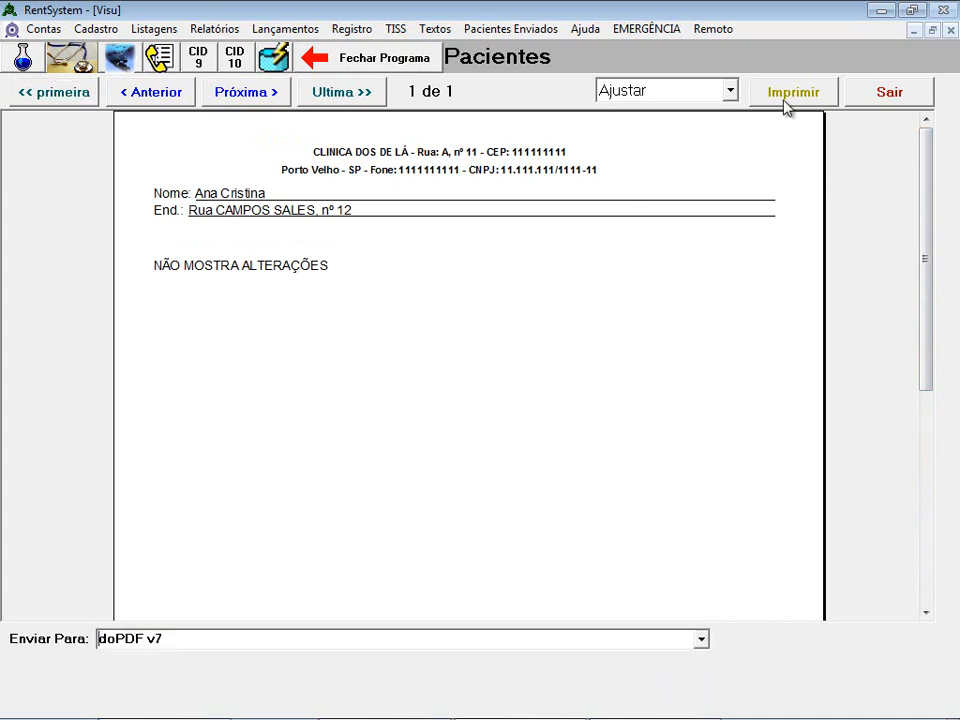
{"action": "left_click", "coordinate": [914, 95]}
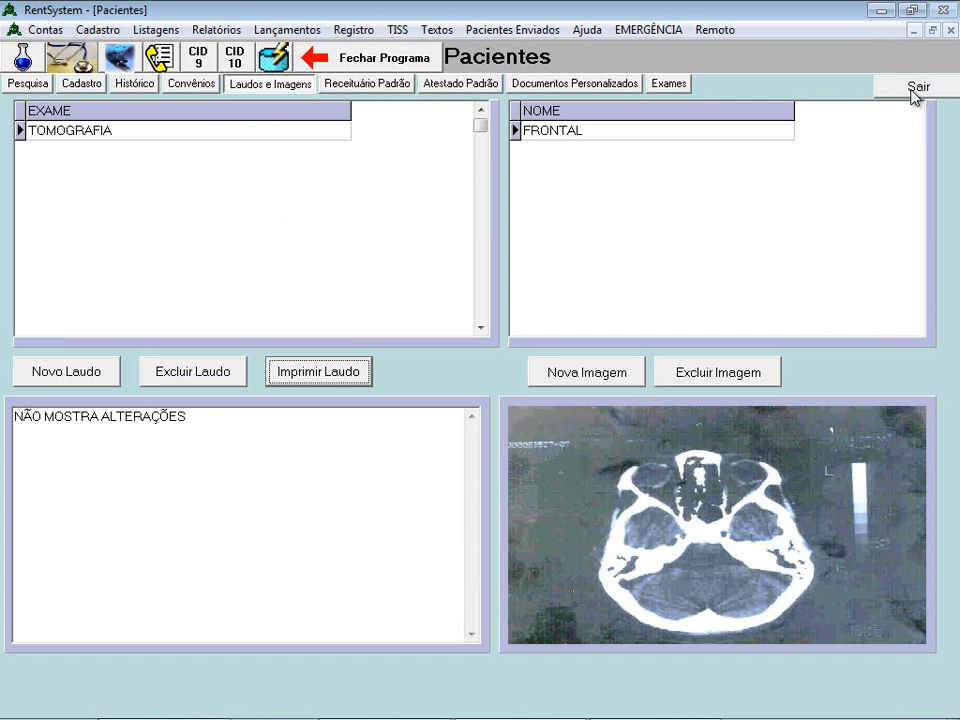
- Close the patient records, reopen Pacientes to view the Receituário Padrão tab, then close again
{"action": "left_click", "coordinate": [914, 88]}
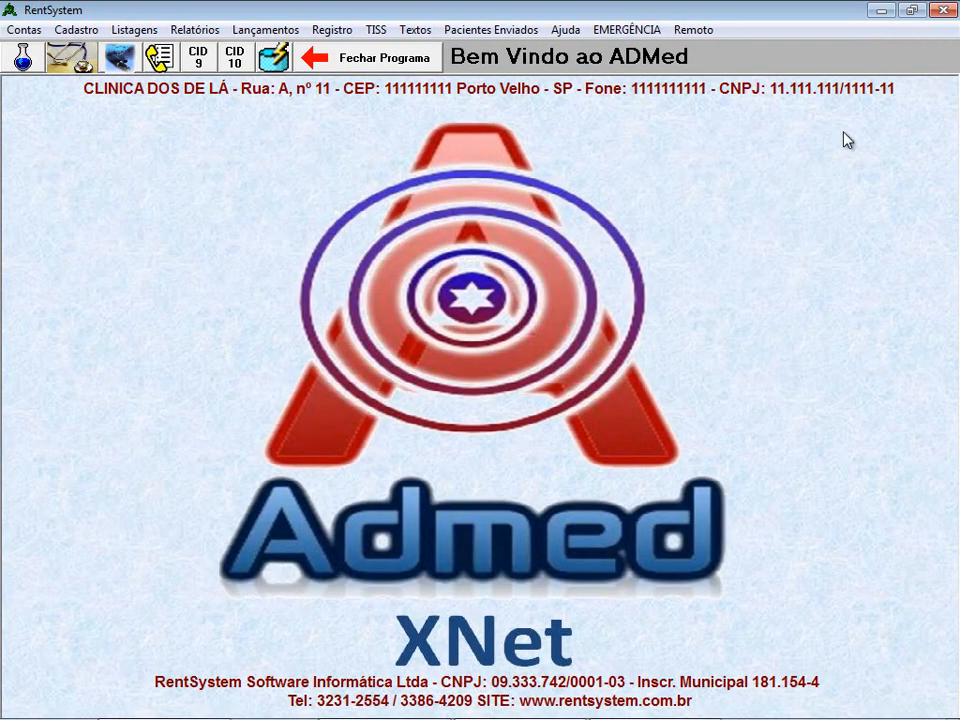
{"action": "left_click", "coordinate": [22, 57]}
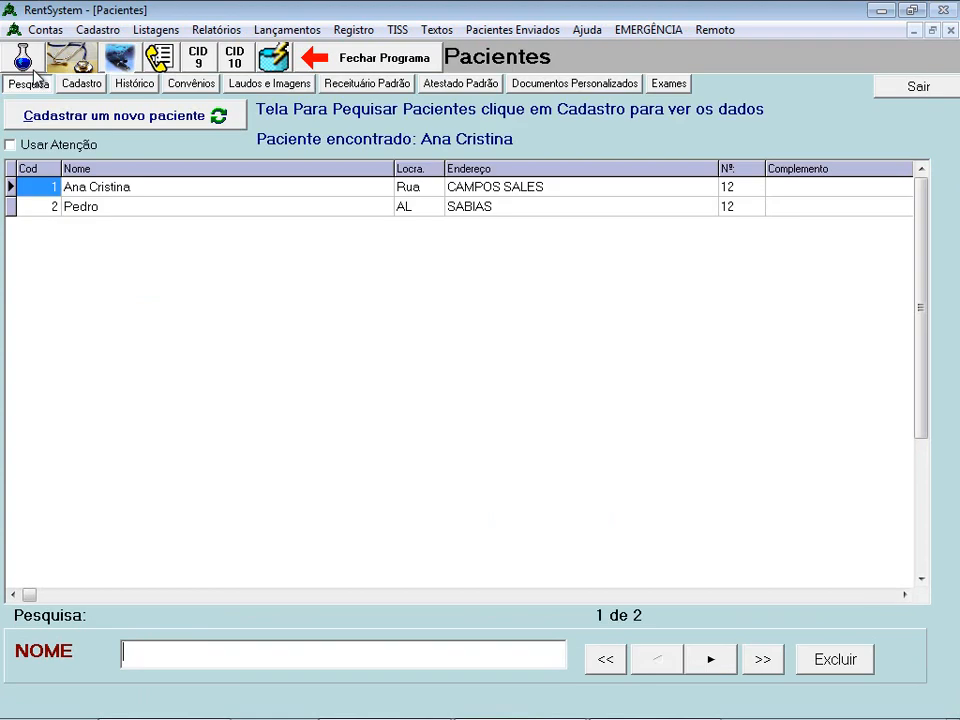
{"action": "left_click", "coordinate": [362, 86]}
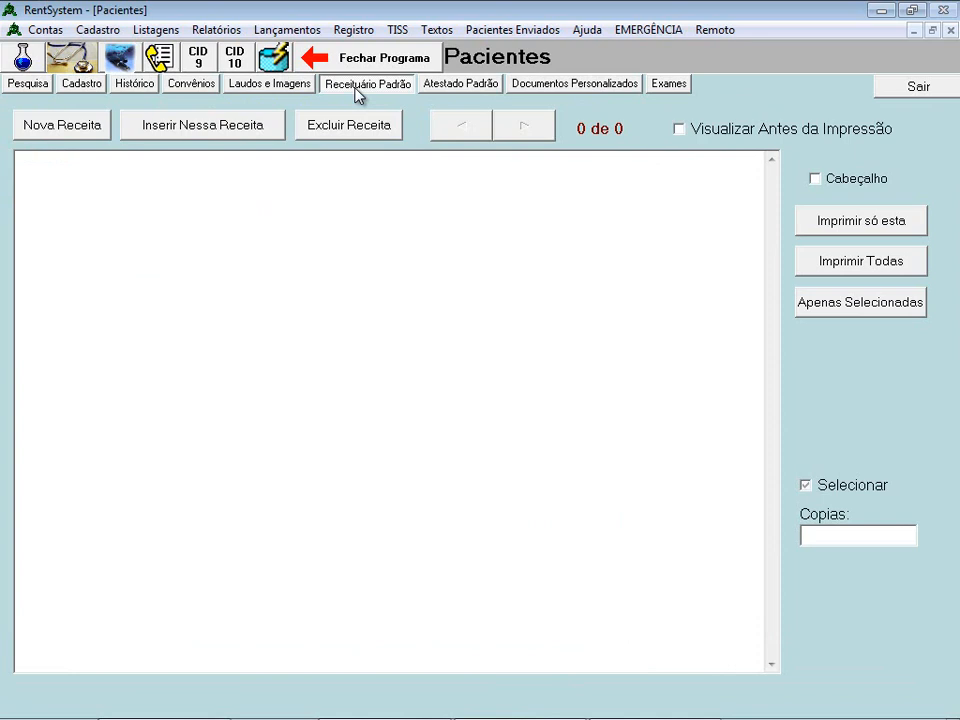
{"action": "left_click", "coordinate": [917, 86]}
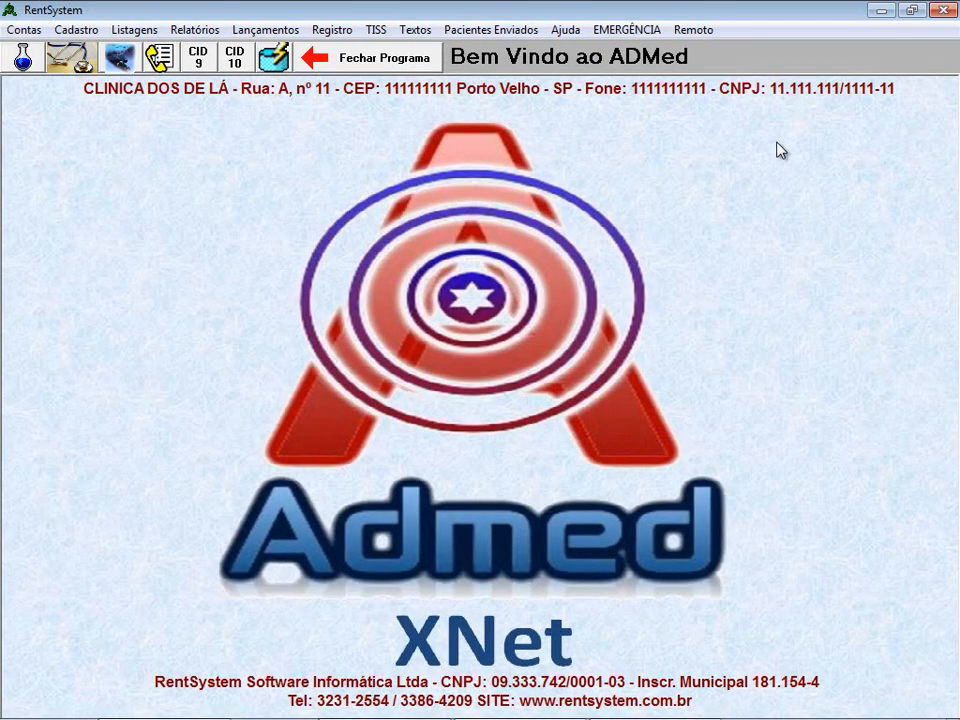
- Open the Médicos register, select the only doctor and show her Cadastro record
{"action": "left_click", "coordinate": [77, 30]}
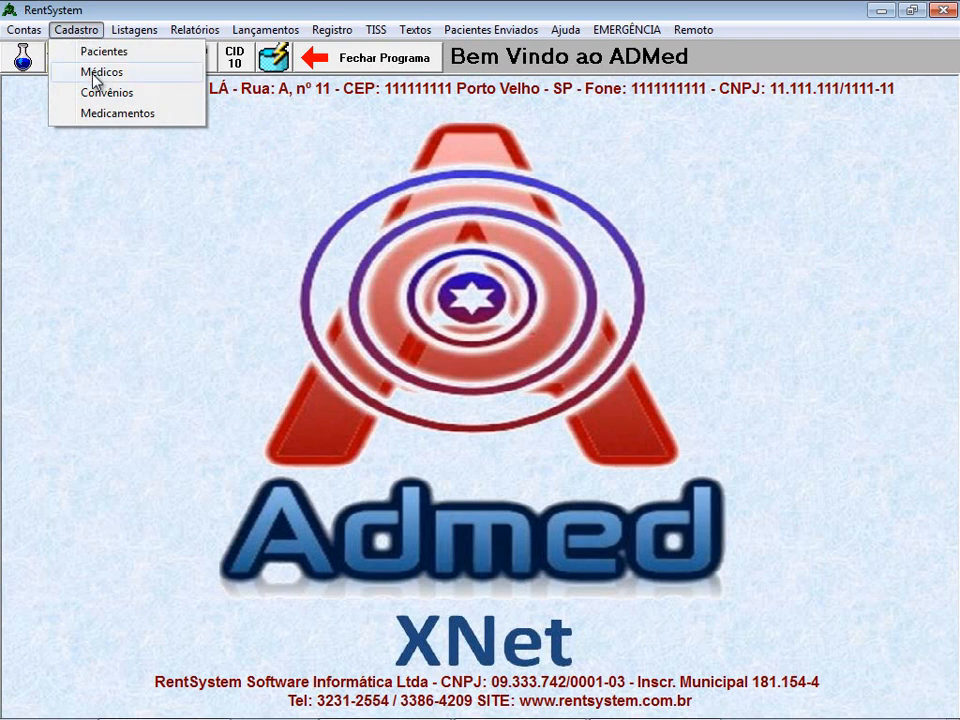
{"action": "left_click", "coordinate": [118, 5]}
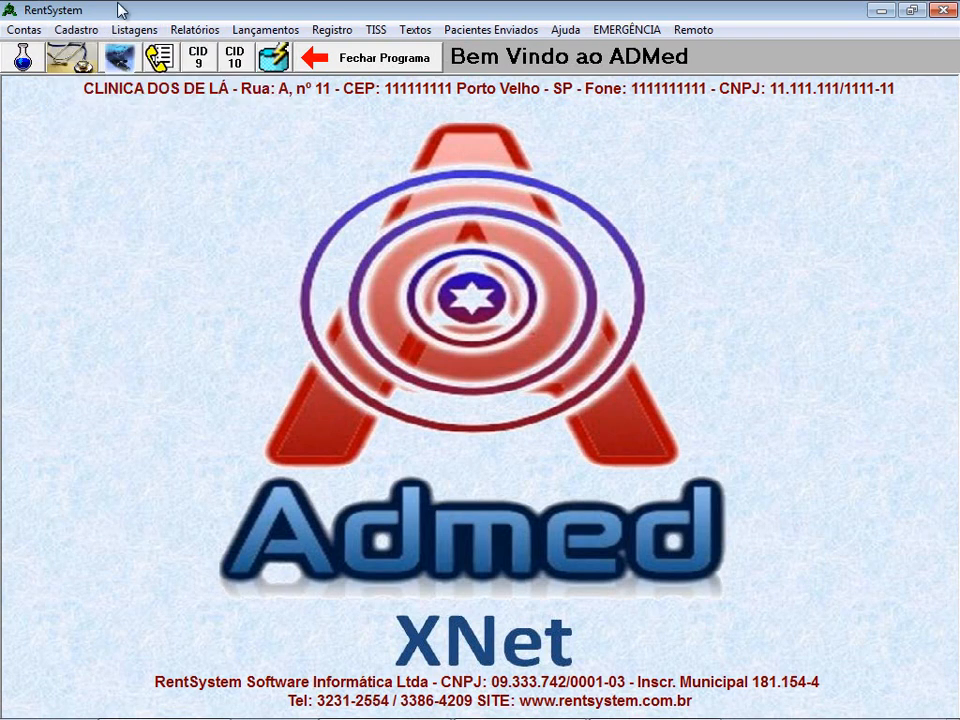
{"action": "left_click", "coordinate": [77, 64]}
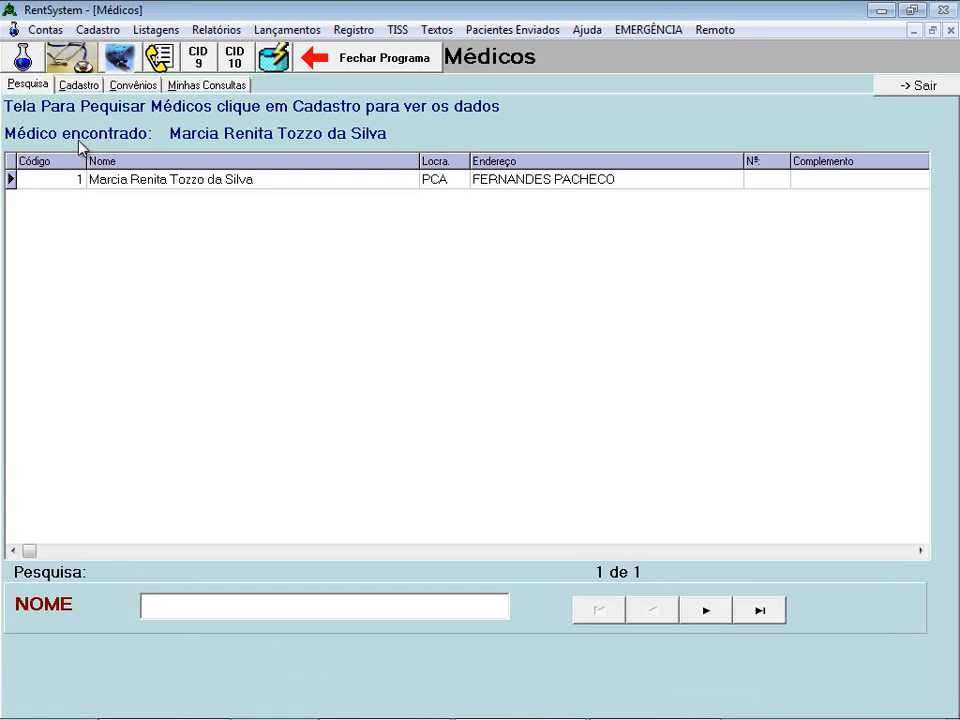
{"action": "left_click", "coordinate": [111, 190]}
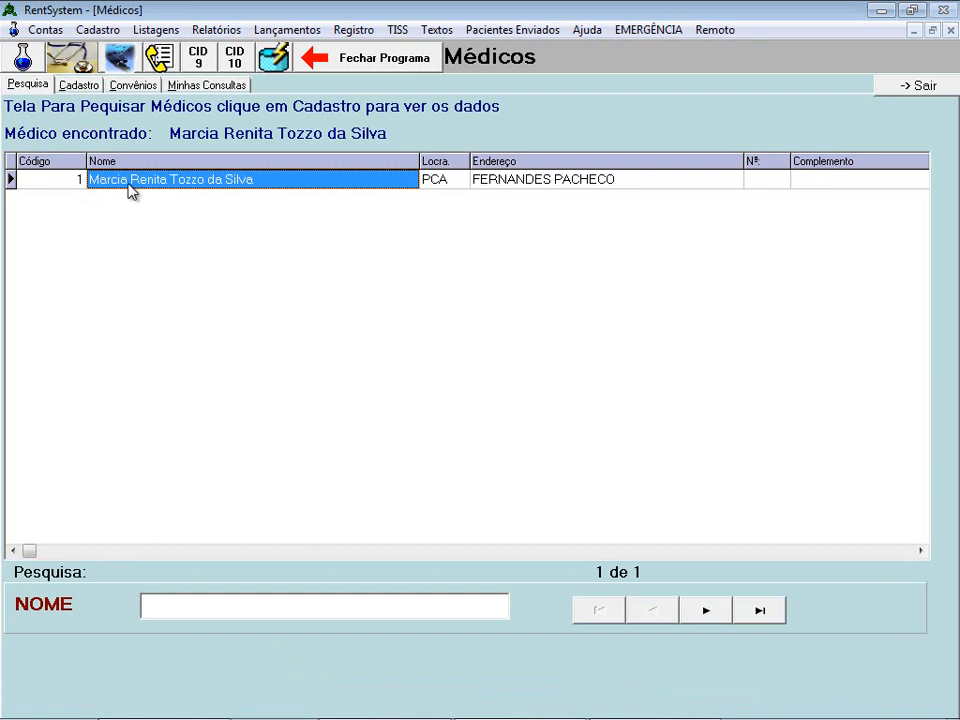
{"action": "left_click", "coordinate": [80, 88]}
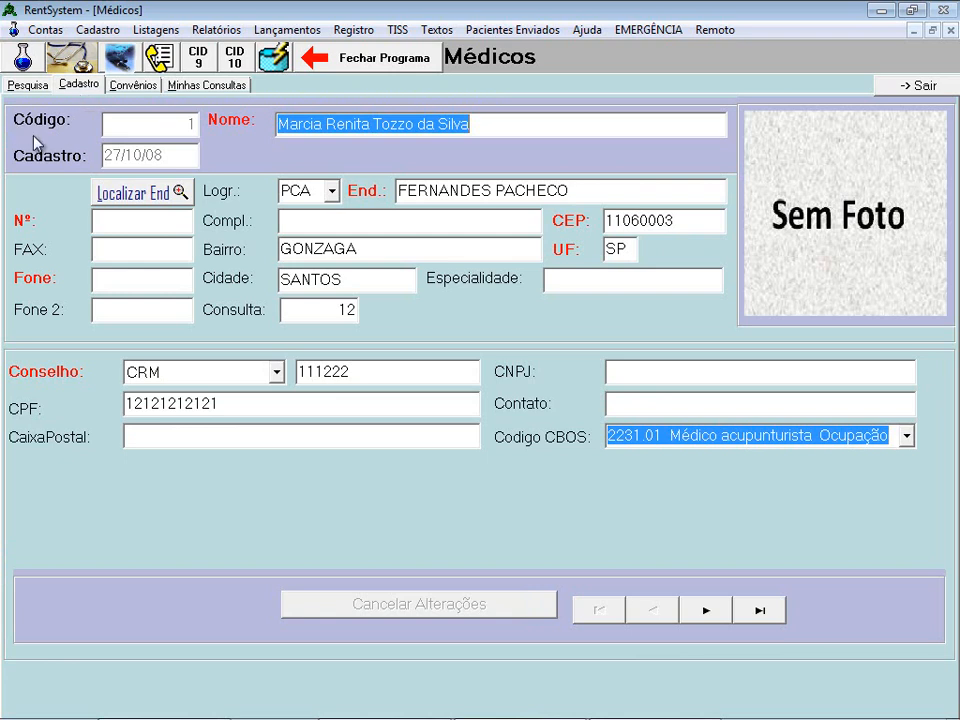
- Review the doctor's name, CPF and CNPJ fields, switching between the Pesquisa and Cadastro tabs
{"action": "left_click", "coordinate": [530, 124]}
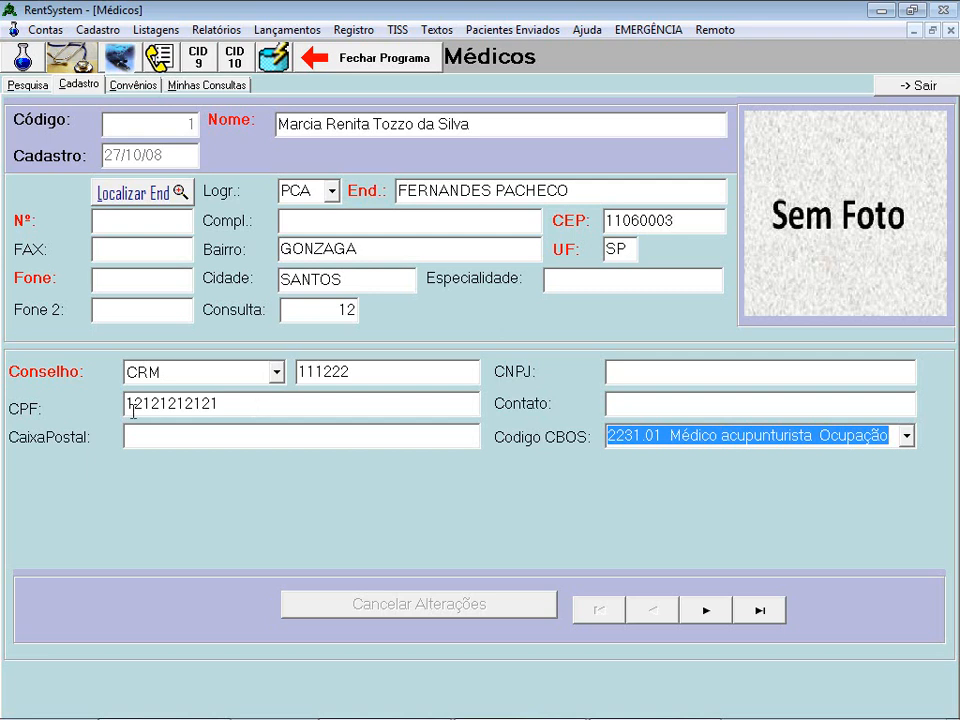
{"action": "left_click", "coordinate": [668, 375]}
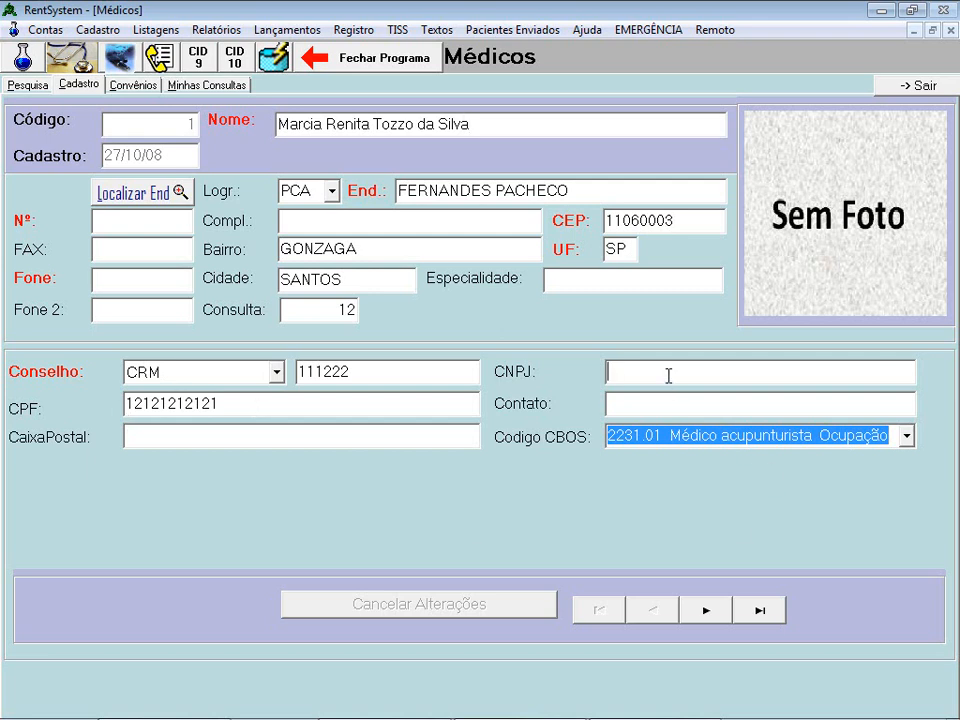
{"action": "left_click", "coordinate": [244, 405]}
{"action": "left_click", "coordinate": [653, 368]}
{"action": "left_click", "coordinate": [251, 408]}
{"action": "left_click", "coordinate": [630, 376]}
{"action": "left_click", "coordinate": [30, 86]}
{"action": "left_click", "coordinate": [79, 86]}
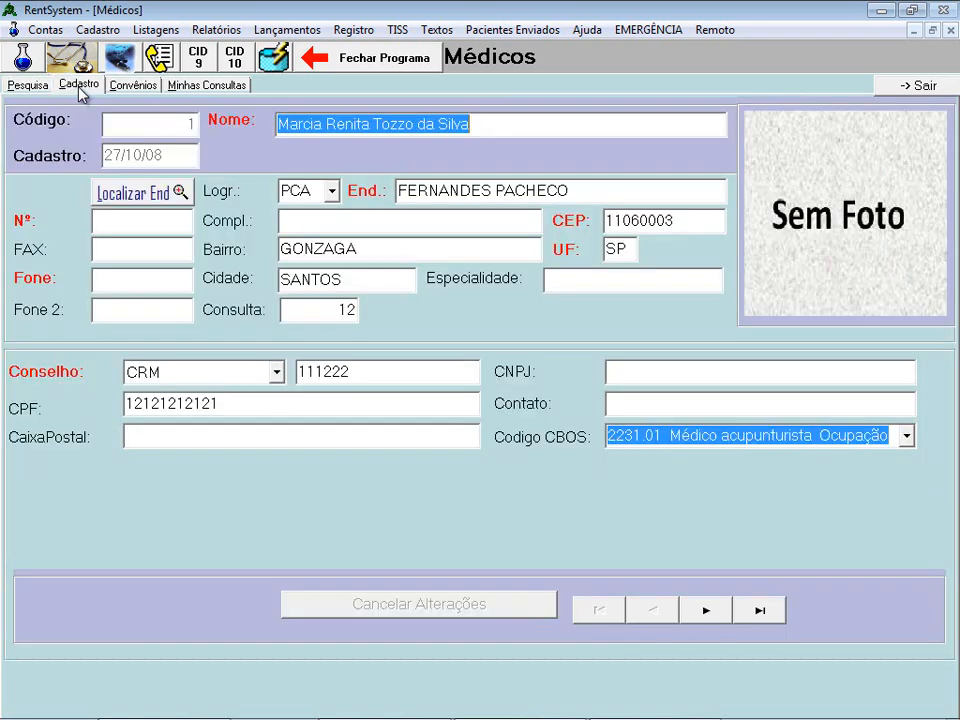
{"action": "left_click", "coordinate": [30, 90]}
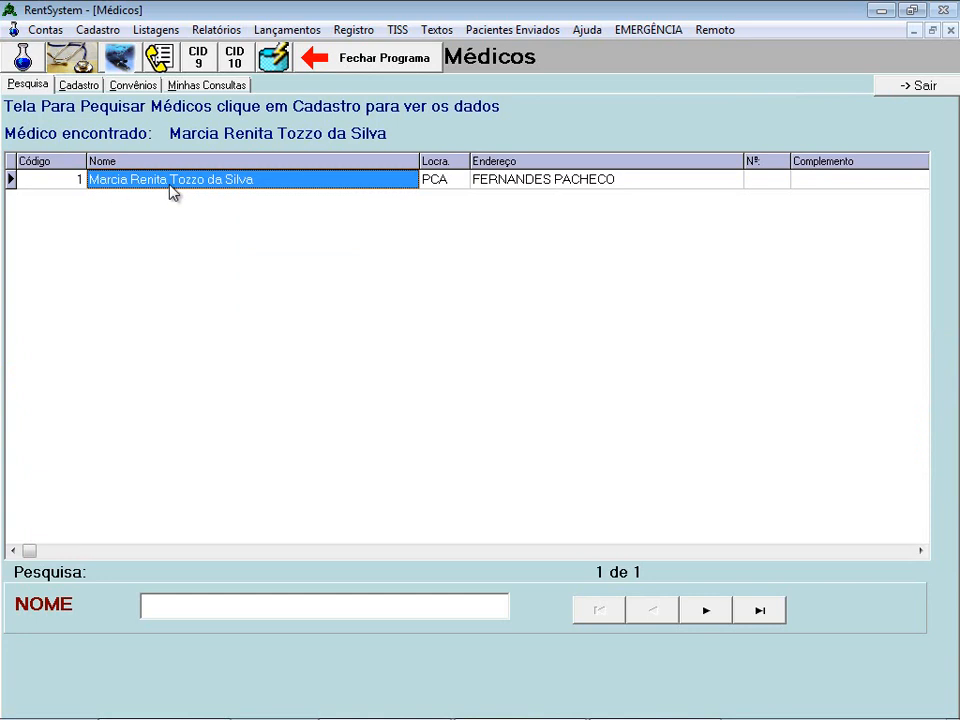
{"action": "left_click", "coordinate": [79, 86]}
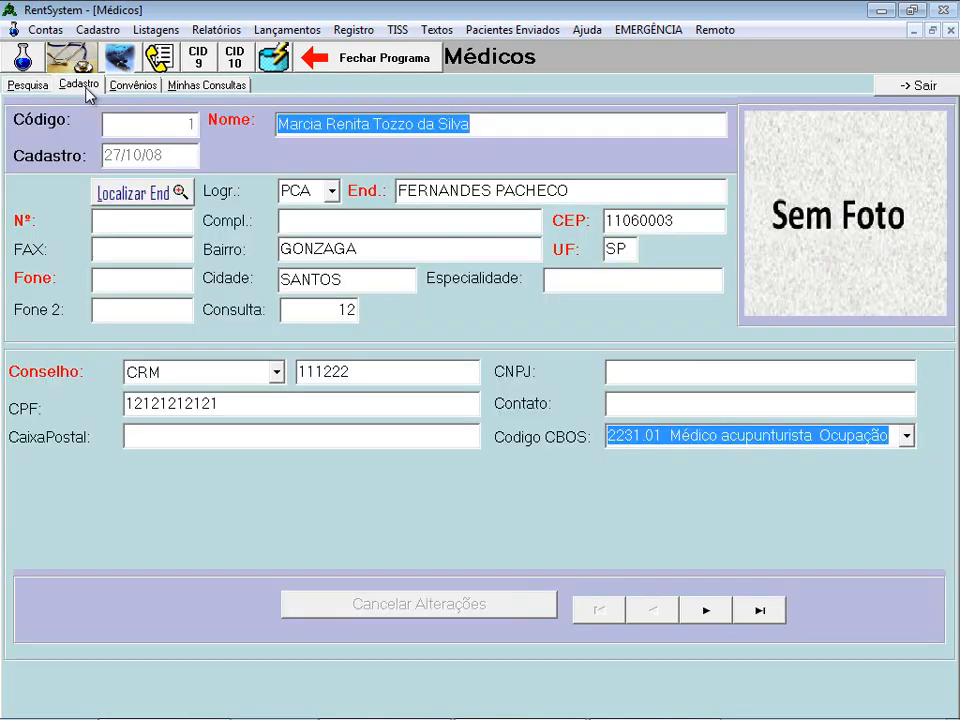
{"action": "left_click", "coordinate": [146, 88]}
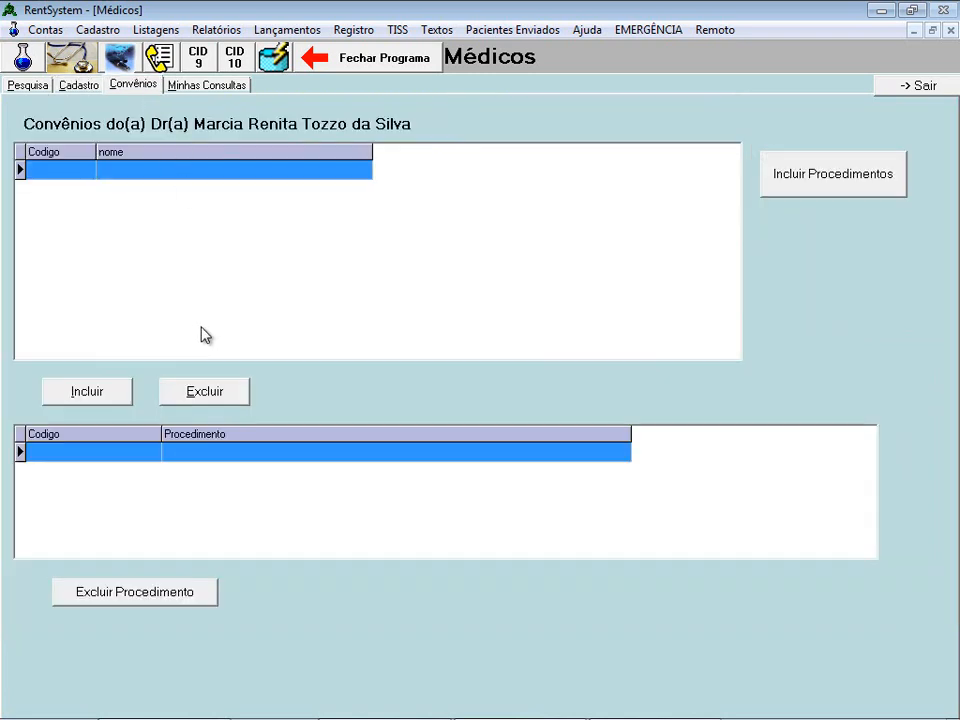
{"action": "left_click", "coordinate": [197, 88]}
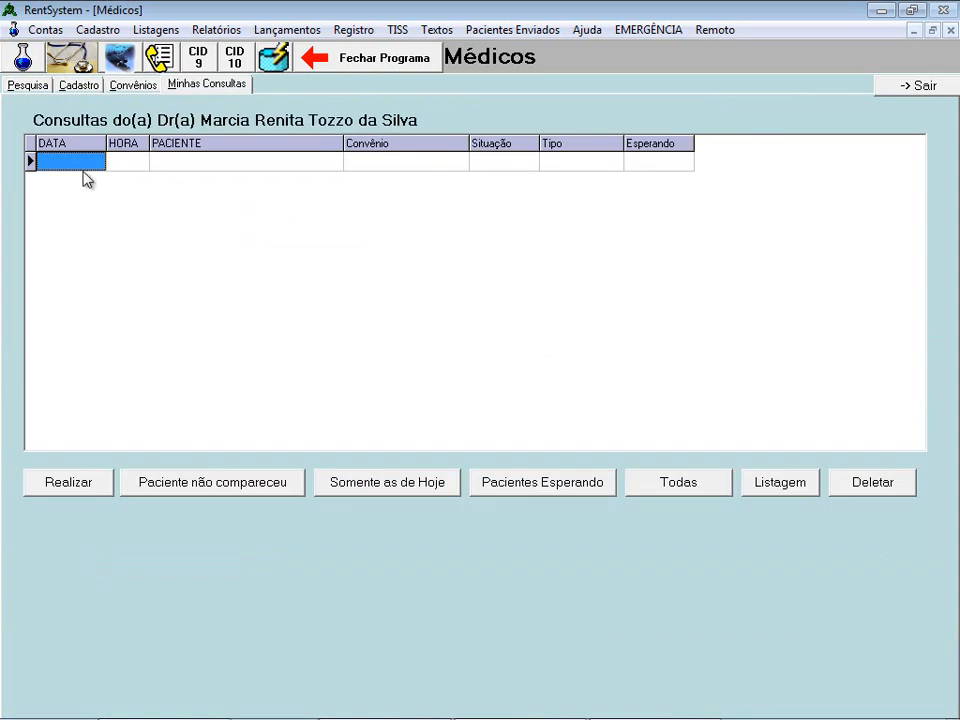
{"action": "left_click", "coordinate": [30, 86]}
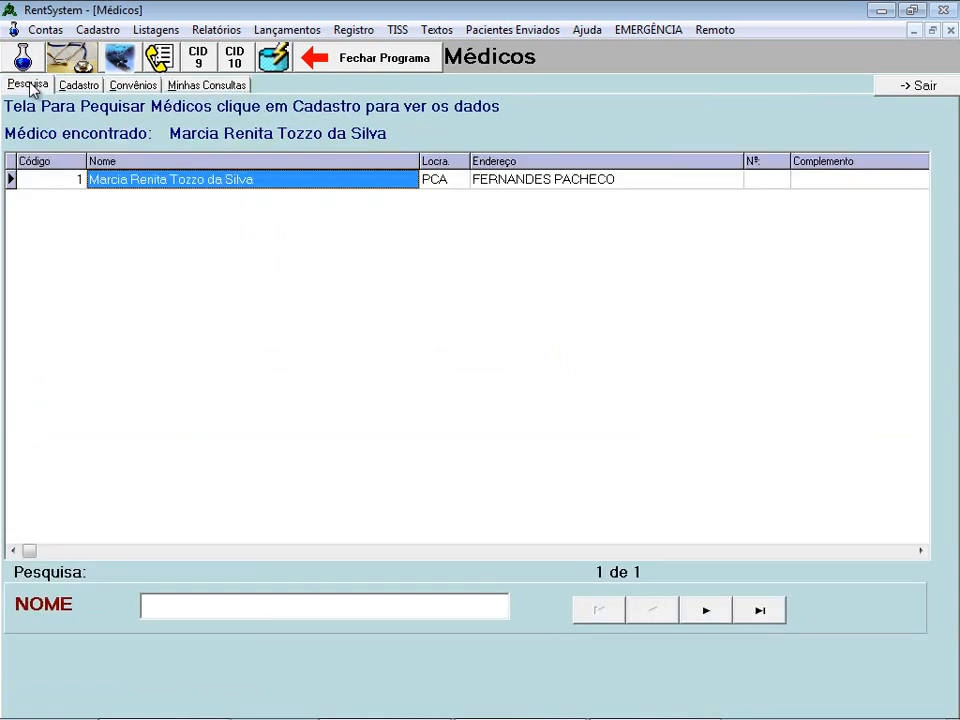
{"action": "left_click", "coordinate": [134, 87]}
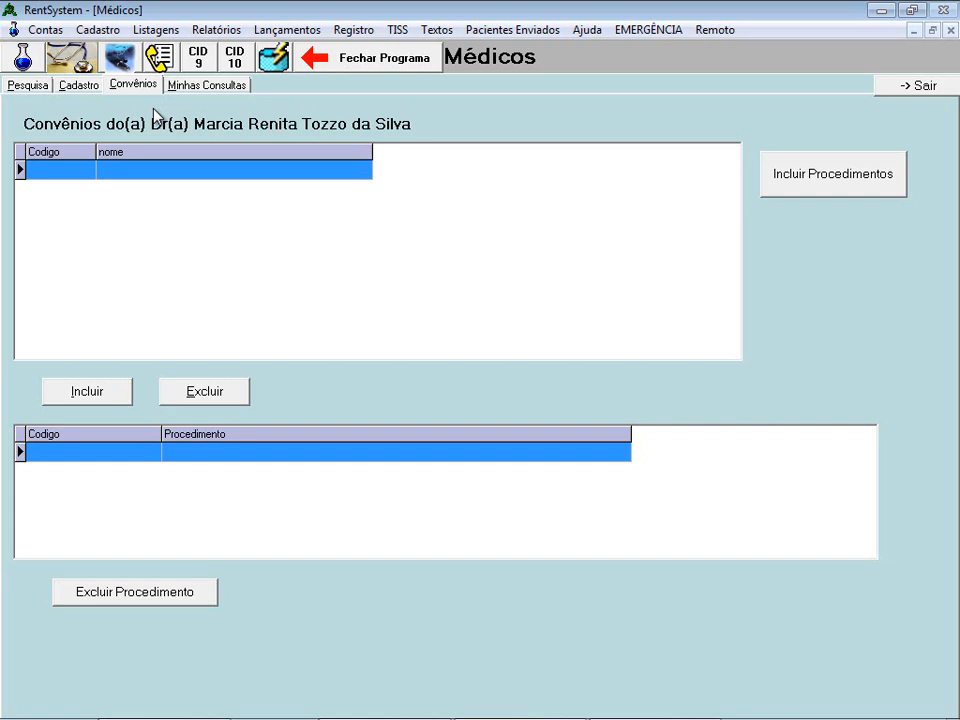
- Add the CAPEP insurance plan to the doctor's plans
{"action": "left_click", "coordinate": [88, 396]}
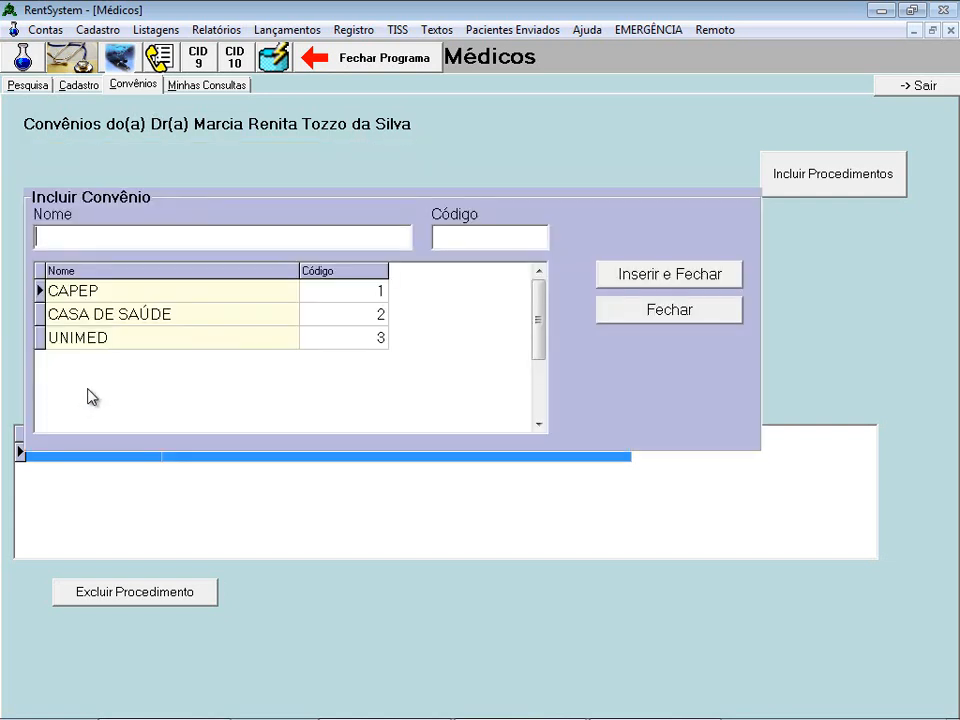
{"action": "left_click", "coordinate": [88, 296]}
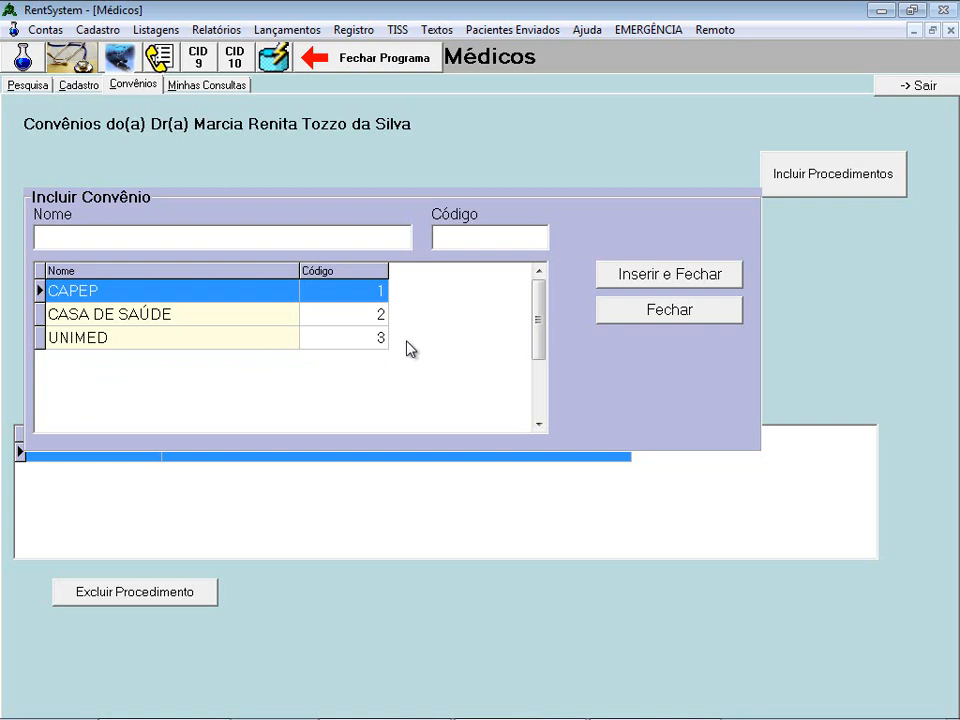
{"action": "left_click", "coordinate": [658, 285]}
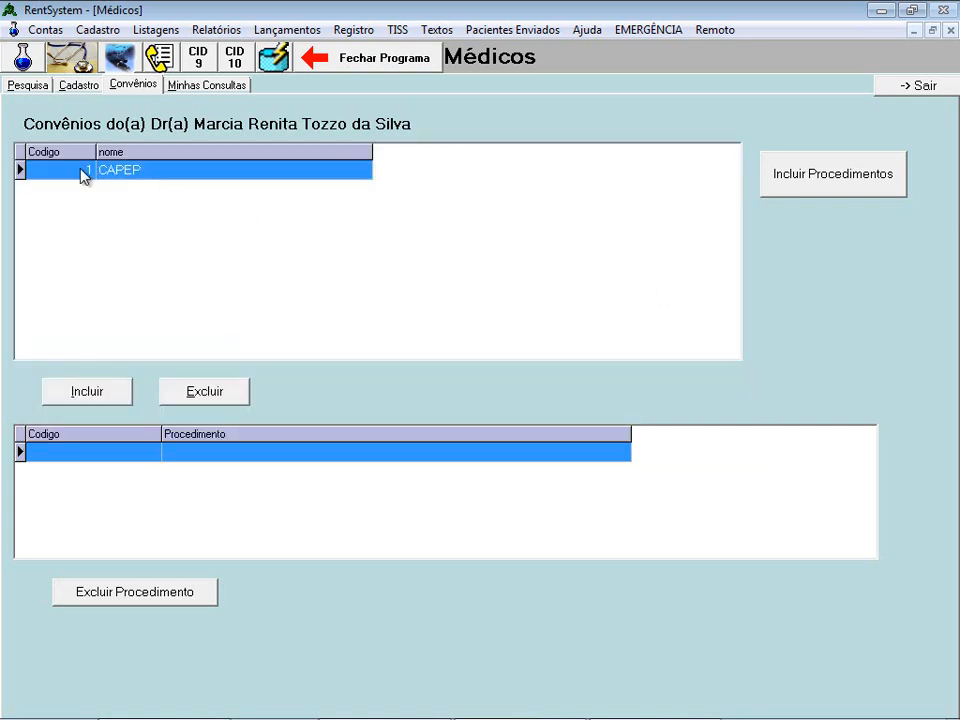
- Try adding UNIMED, accept the missing price table warning, and close the plan picker
{"action": "left_click", "coordinate": [107, 392]}
{"action": "left_click", "coordinate": [126, 337]}
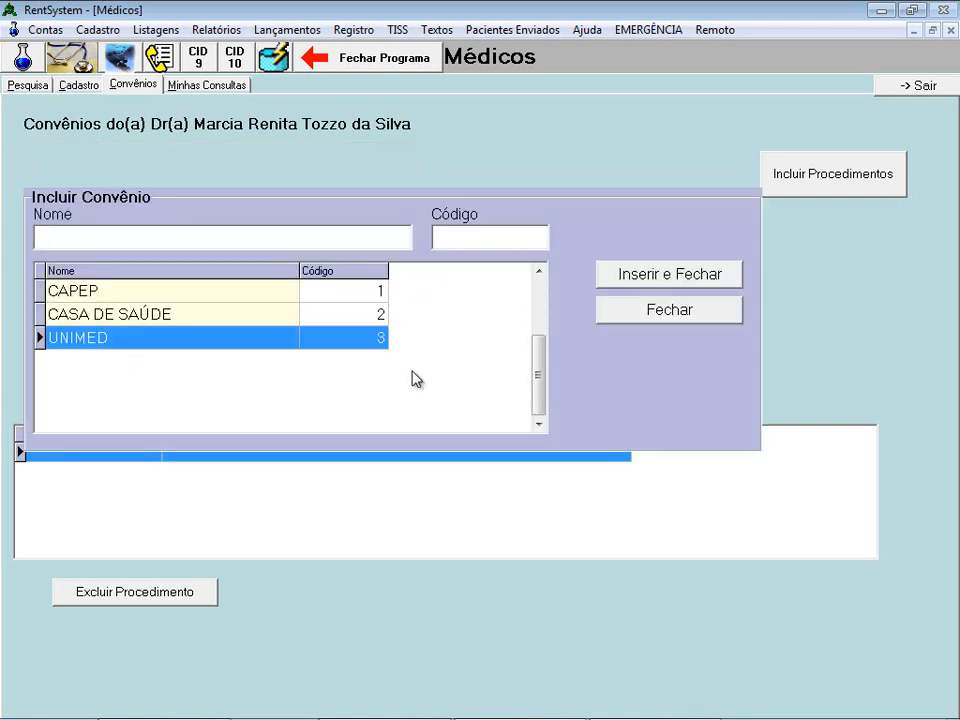
{"action": "left_click", "coordinate": [650, 280]}
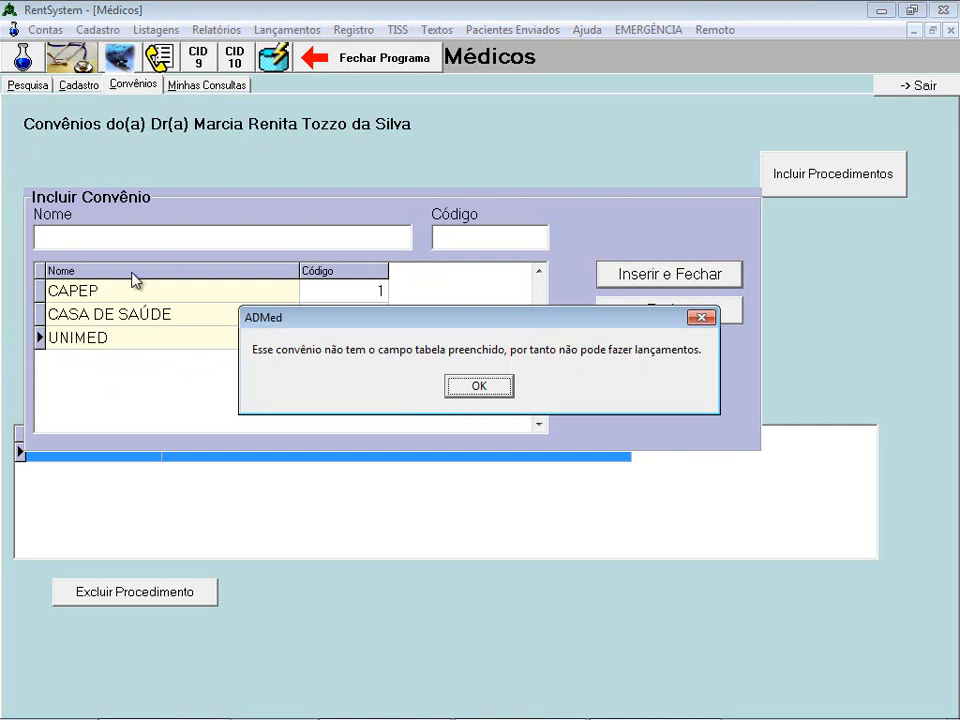
{"action": "left_click", "coordinate": [505, 393]}
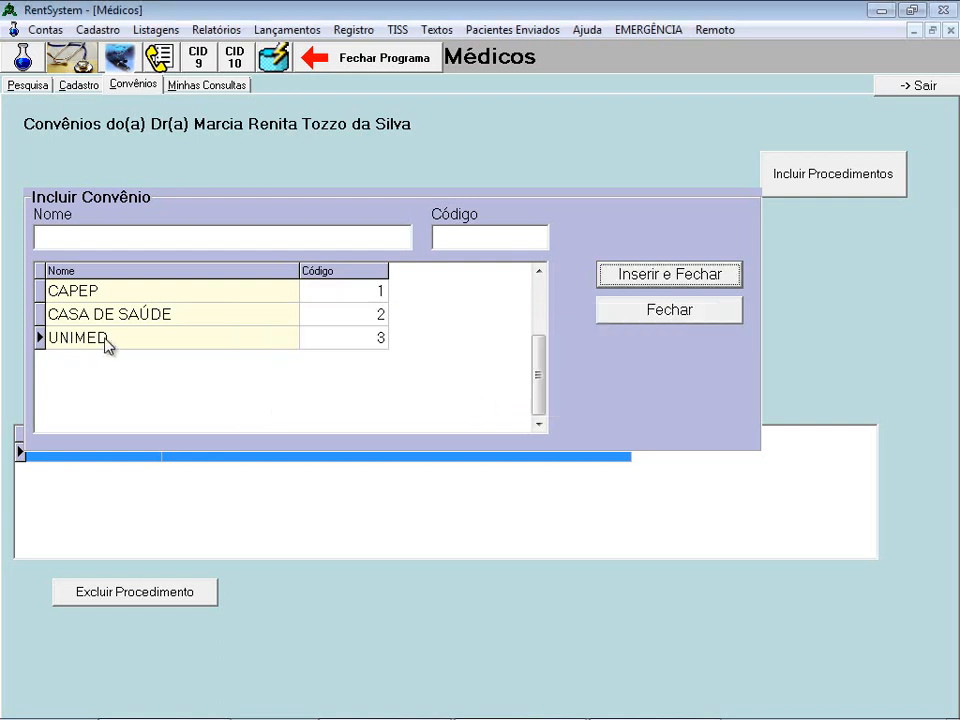
{"action": "left_click", "coordinate": [707, 324]}
- Leave the doctor's record and open UNIMED's registration in the Convênios registry
{"action": "left_click", "coordinate": [940, 88]}
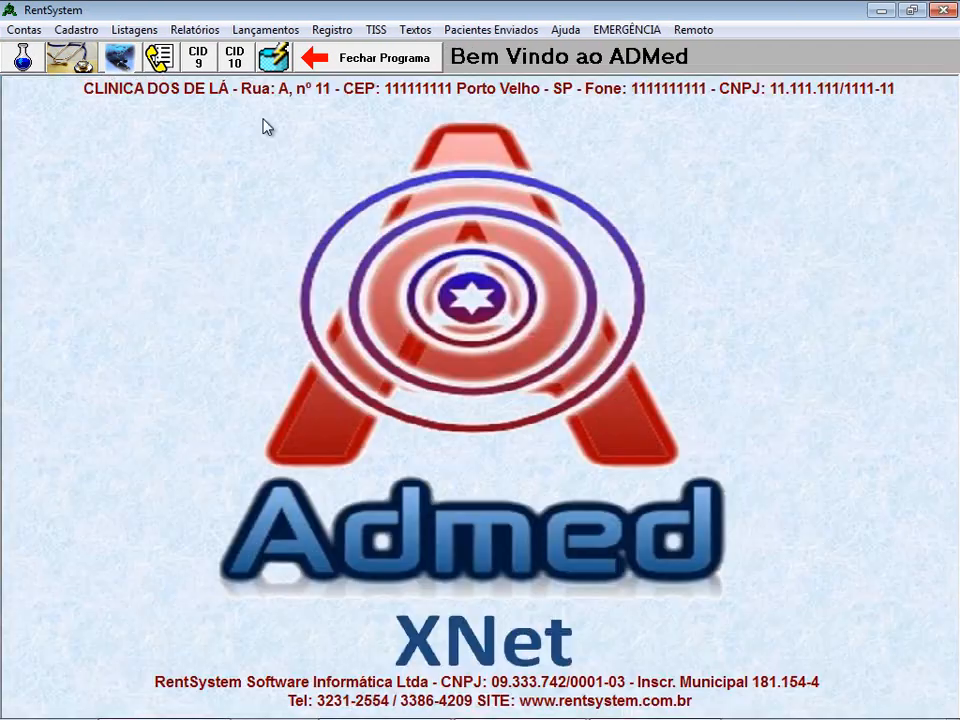
{"action": "left_click", "coordinate": [118, 58]}
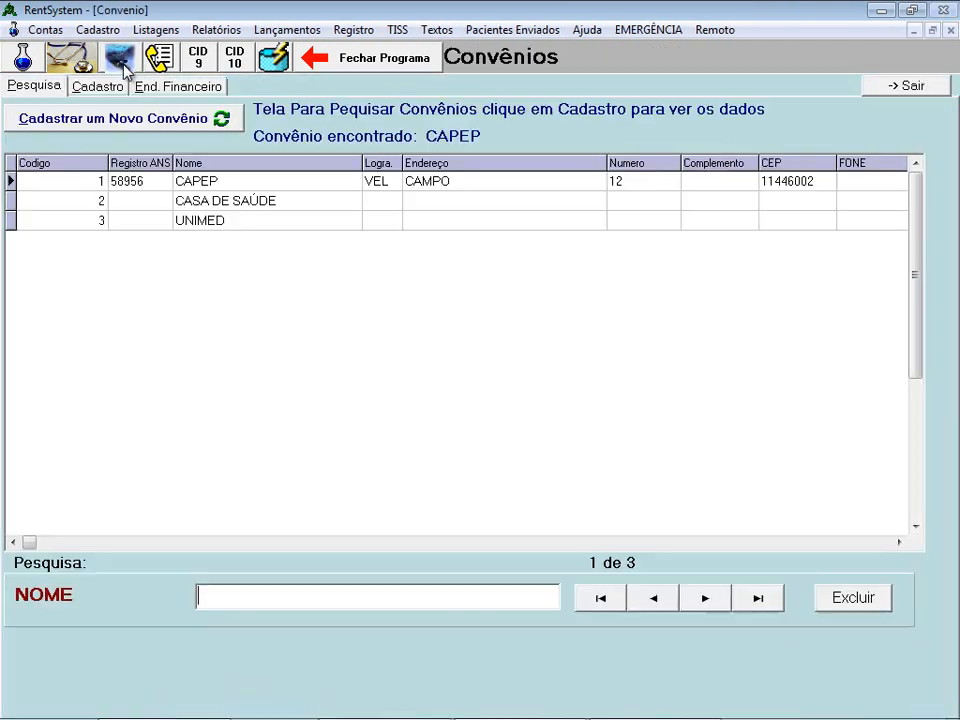
{"action": "left_click", "coordinate": [280, 221]}
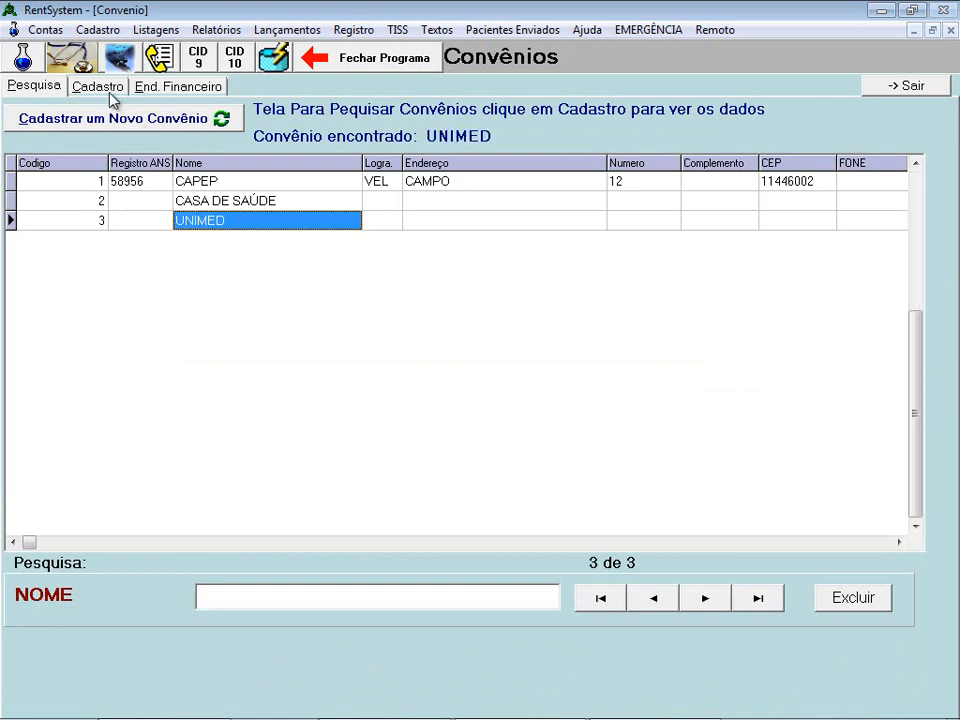
{"action": "left_click", "coordinate": [108, 89]}
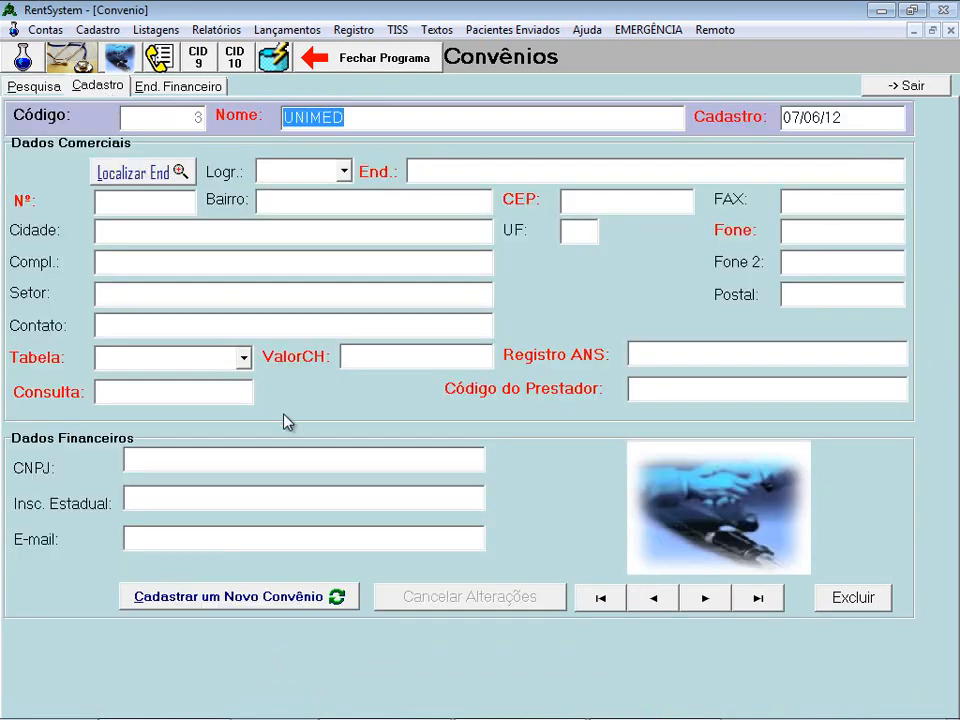
- Give UNIMED the TUSS price table, Consulta 15 and ValorCH 1, then close the registry
{"action": "left_click", "coordinate": [245, 364]}
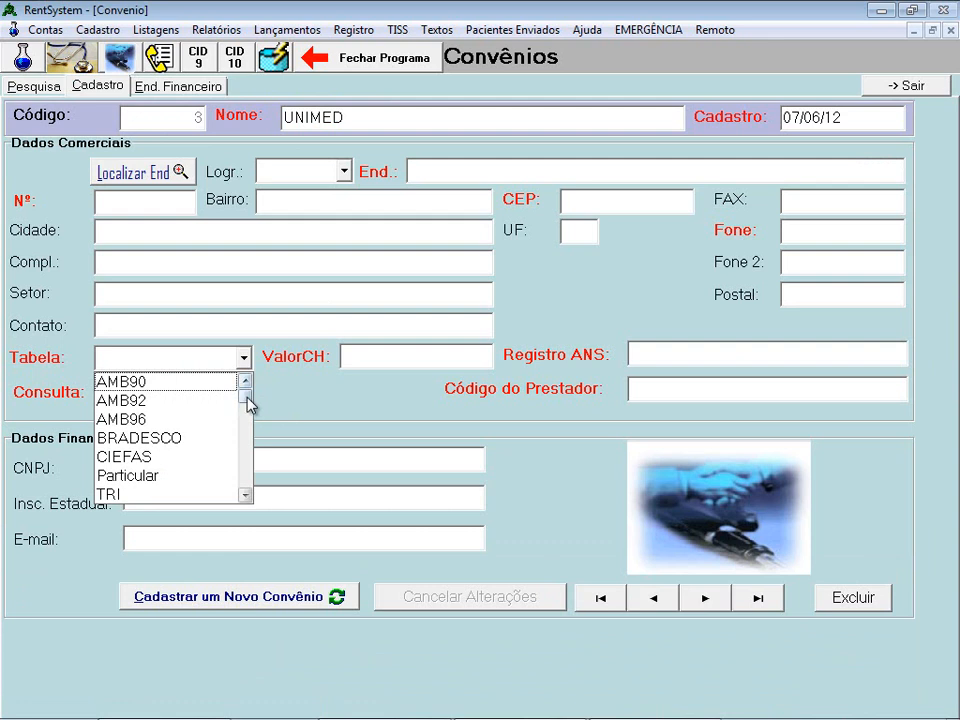
{"action": "left_click", "coordinate": [246, 494]}
{"action": "left_click", "coordinate": [148, 494]}
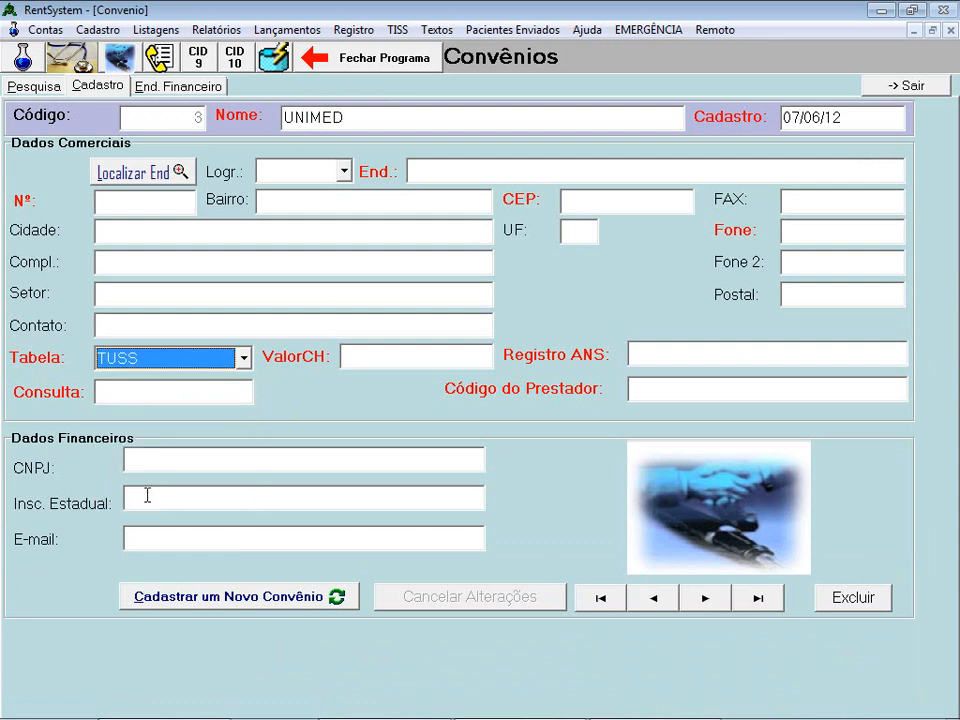
{"action": "left_click", "coordinate": [154, 396]}
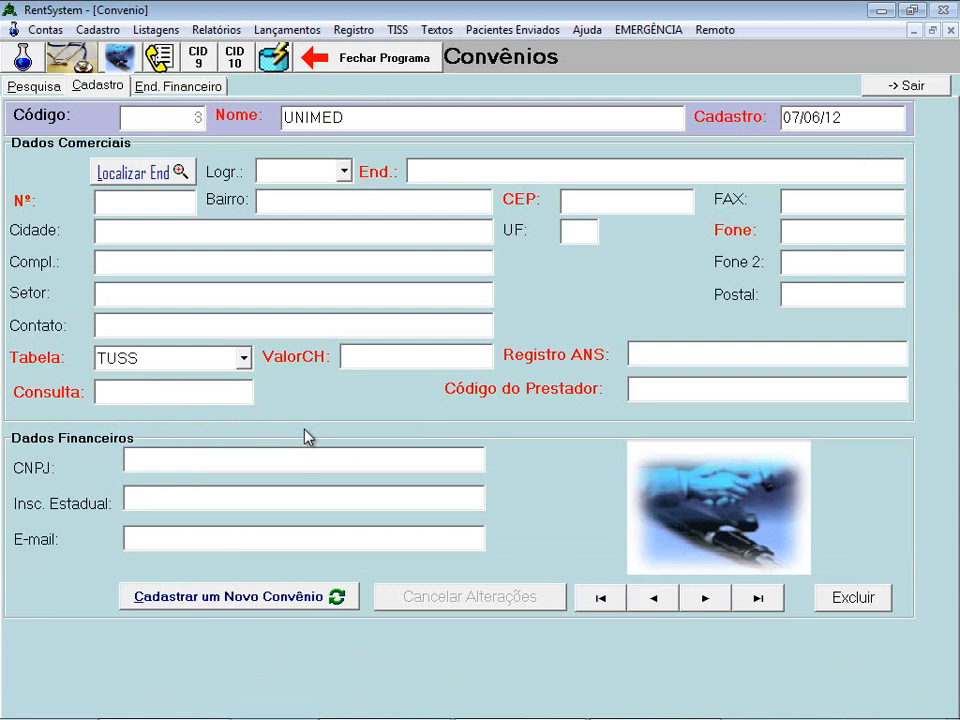
{"action": "type", "text": "15"}
{"action": "left_click", "coordinate": [372, 358]}
{"action": "type", "text": "1"}
{"action": "left_click", "coordinate": [33, 86]}
{"action": "left_click", "coordinate": [895, 90]}
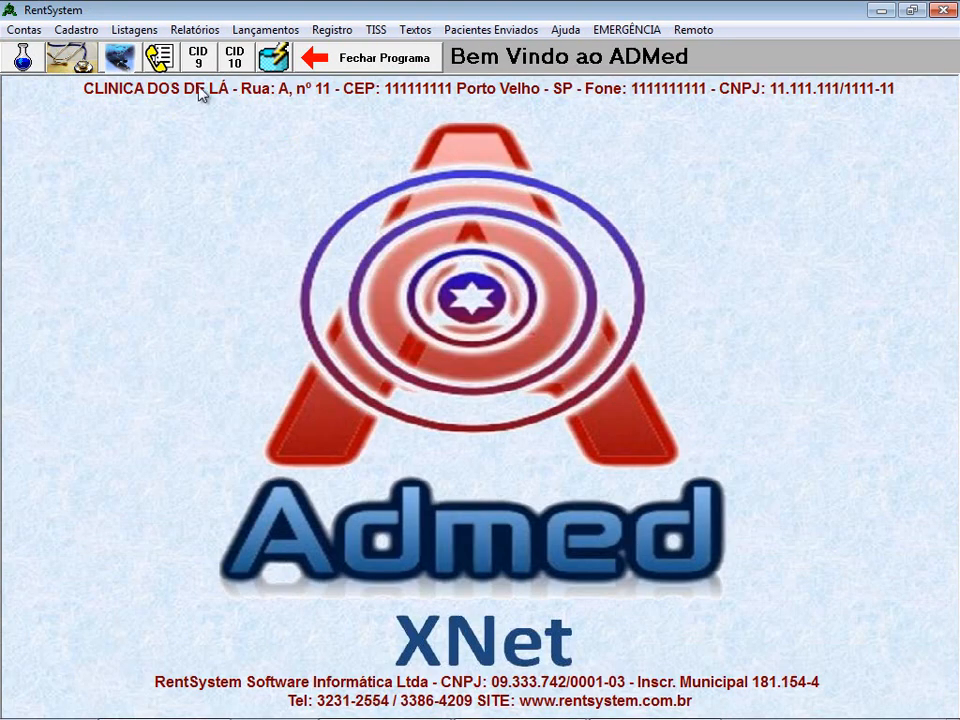
- Reopen the doctor's Convênios tab, add UNIMED alongside CAPEP, and select CAPEP in the list
{"action": "left_click", "coordinate": [78, 68]}
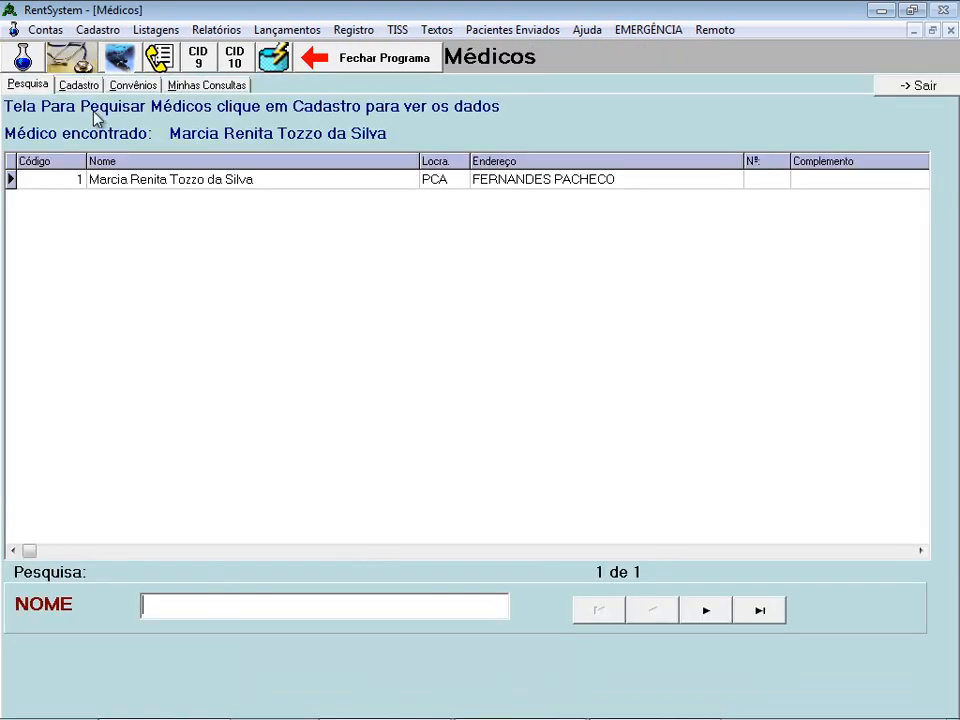
{"action": "left_click", "coordinate": [134, 86]}
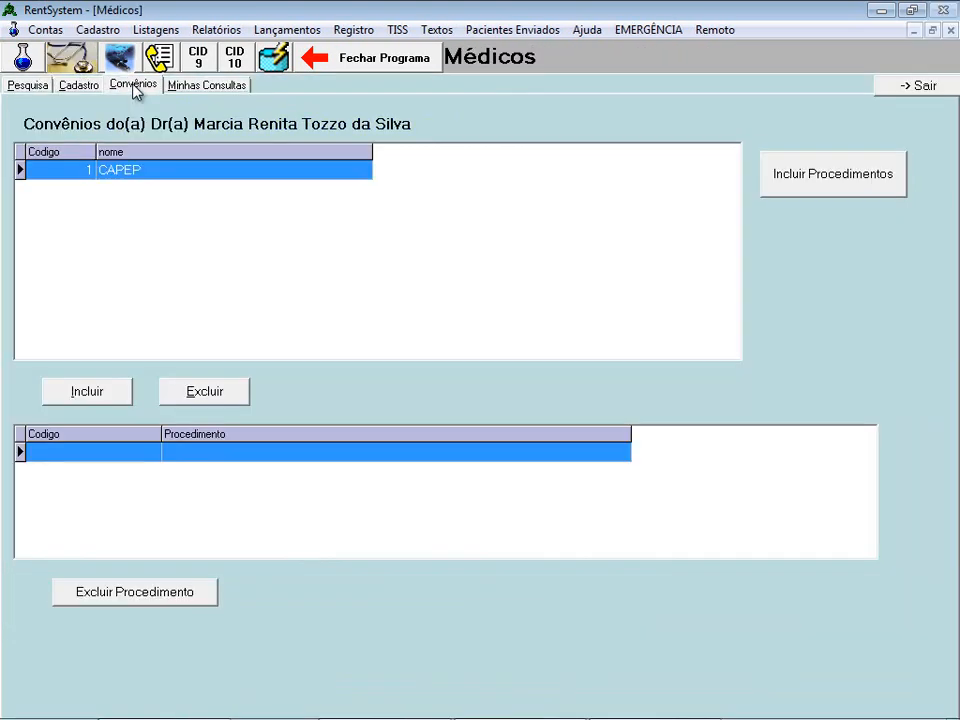
{"action": "left_click", "coordinate": [105, 396]}
{"action": "scroll", "coordinate": [146, 369], "scroll_direction": "down", "scroll_amount": 2}
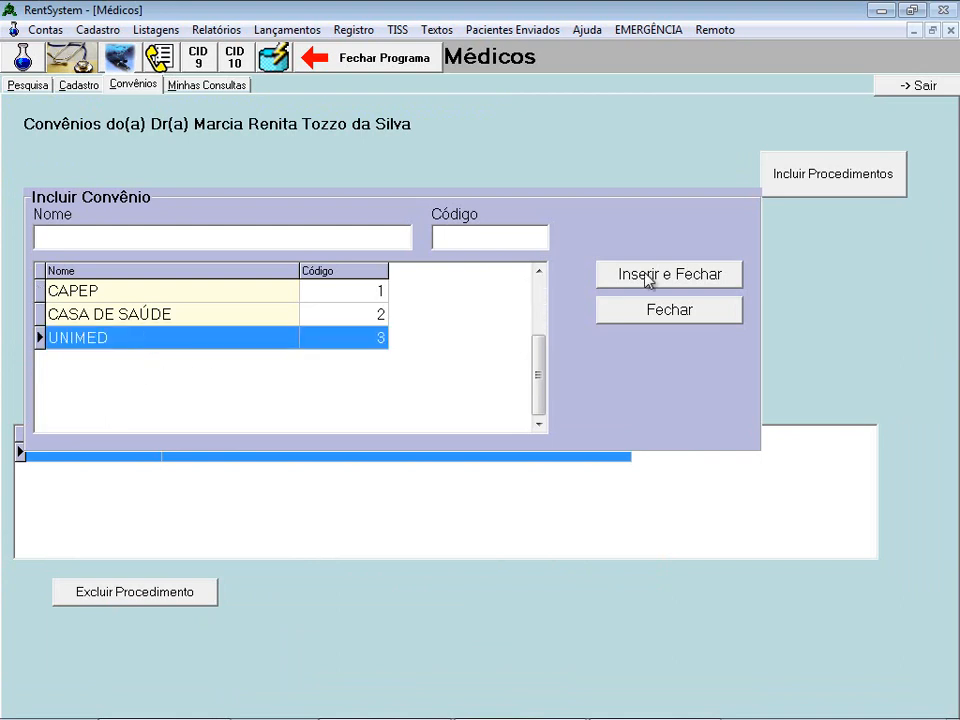
{"action": "left_click", "coordinate": [677, 275]}
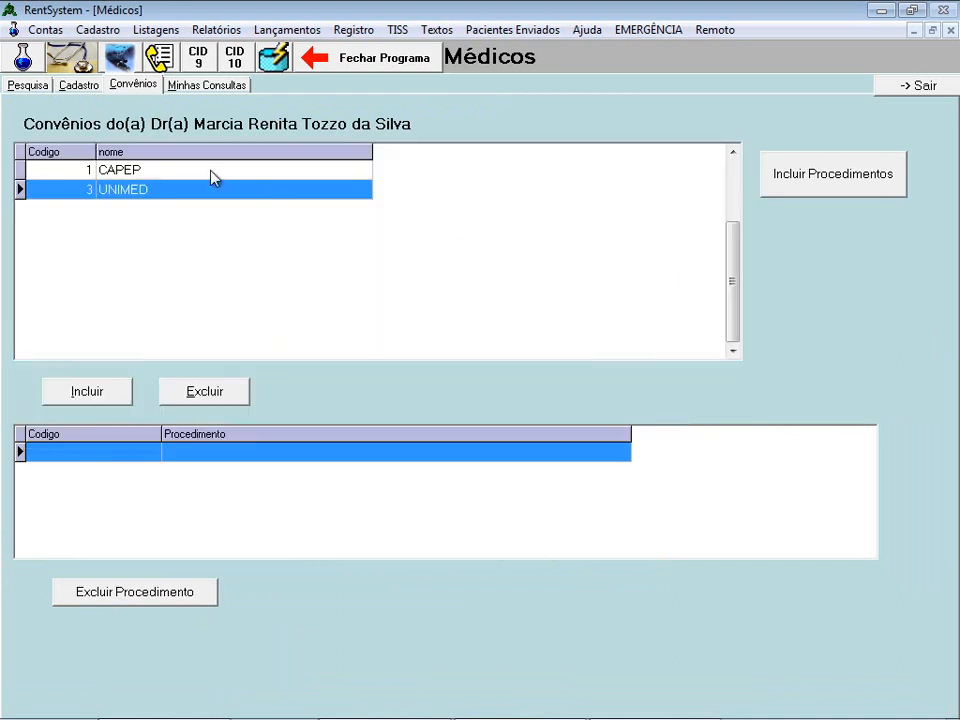
{"action": "left_click", "coordinate": [212, 172]}
{"action": "left_click", "coordinate": [212, 190]}
{"action": "left_click", "coordinate": [162, 171]}
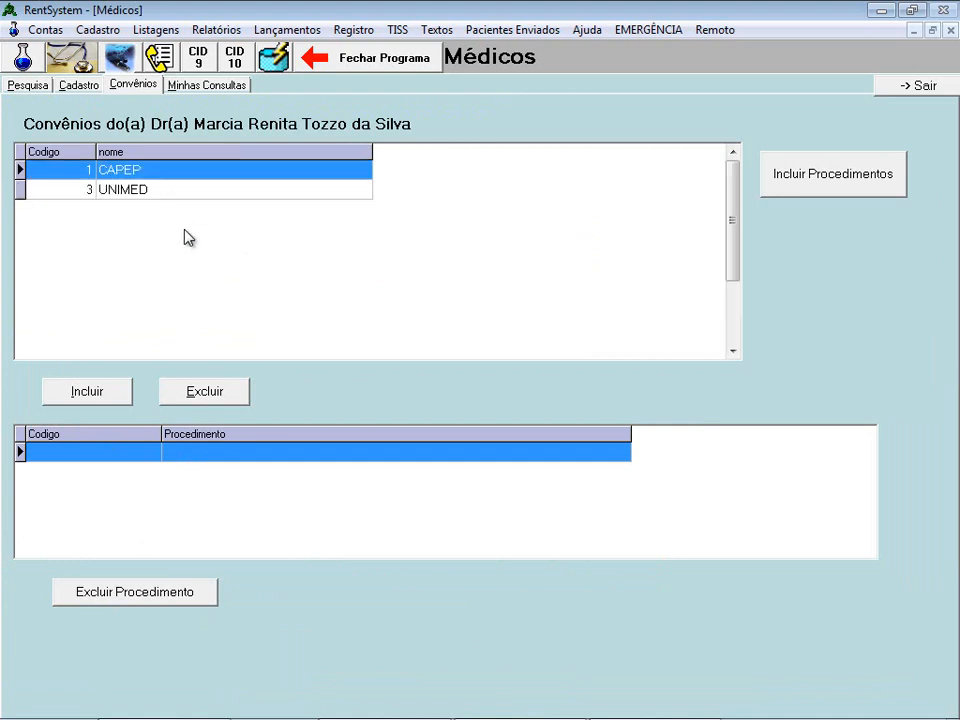
- Add procedures 10104003, 10105050 and 10105000 to the doctor's CAPEP plan, then select UNIMED
{"action": "left_click", "coordinate": [776, 192]}
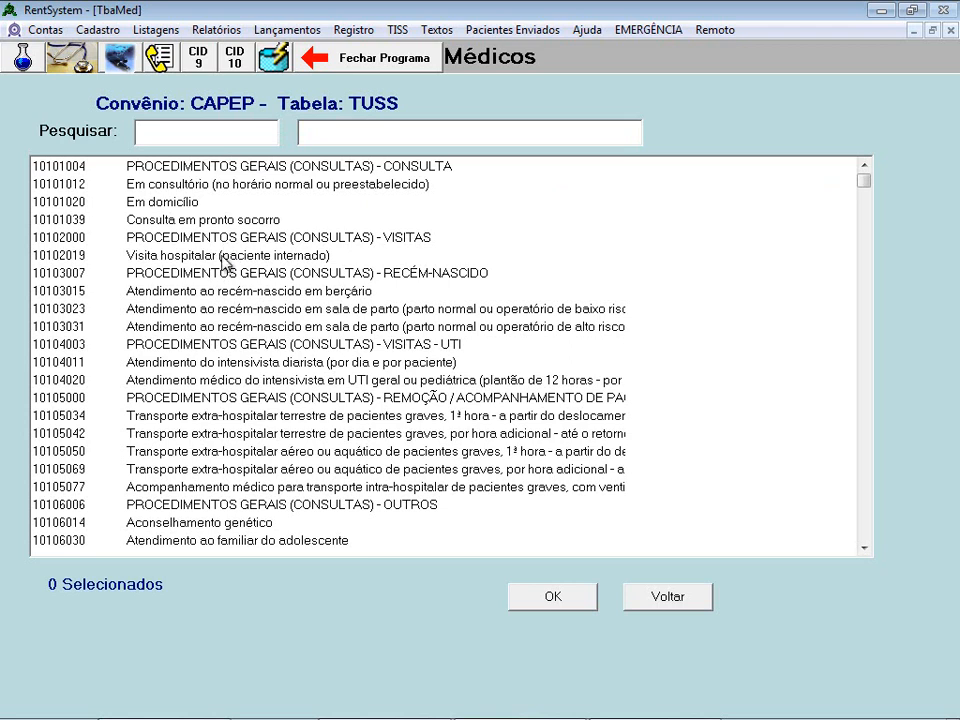
{"action": "left_click", "coordinate": [203, 345]}
{"action": "left_click", "coordinate": [178, 451]}
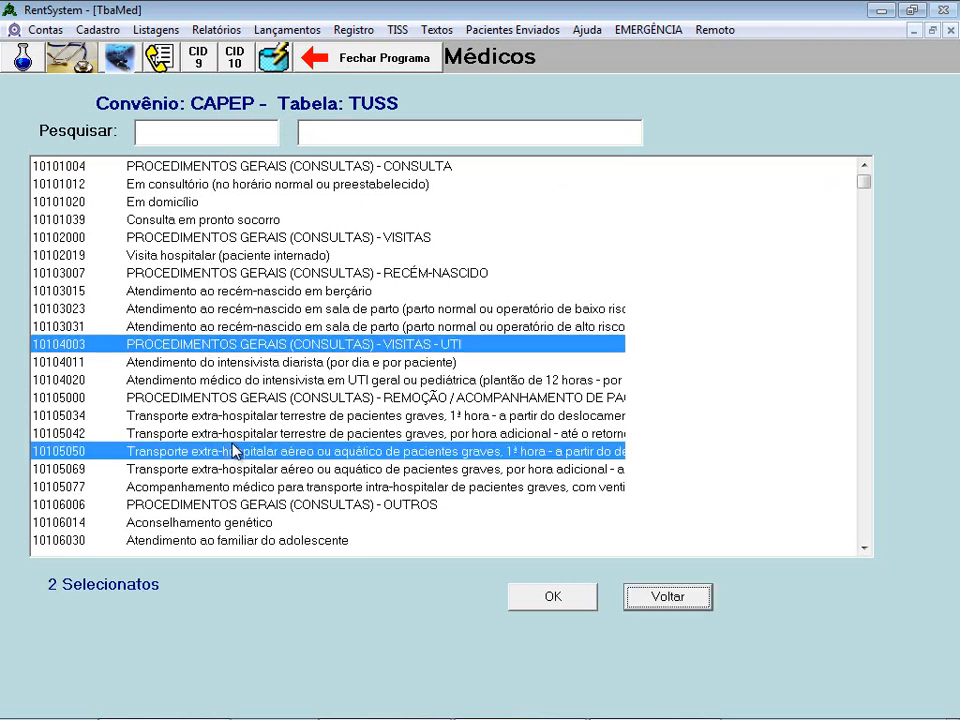
{"action": "left_click", "coordinate": [239, 400]}
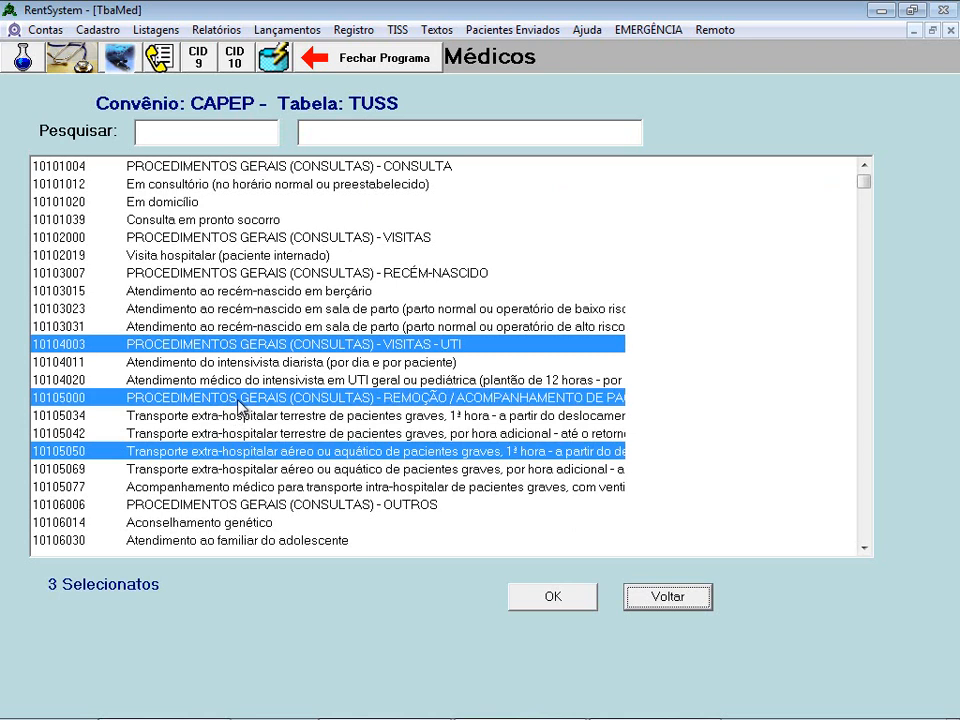
{"action": "left_click", "coordinate": [545, 598]}
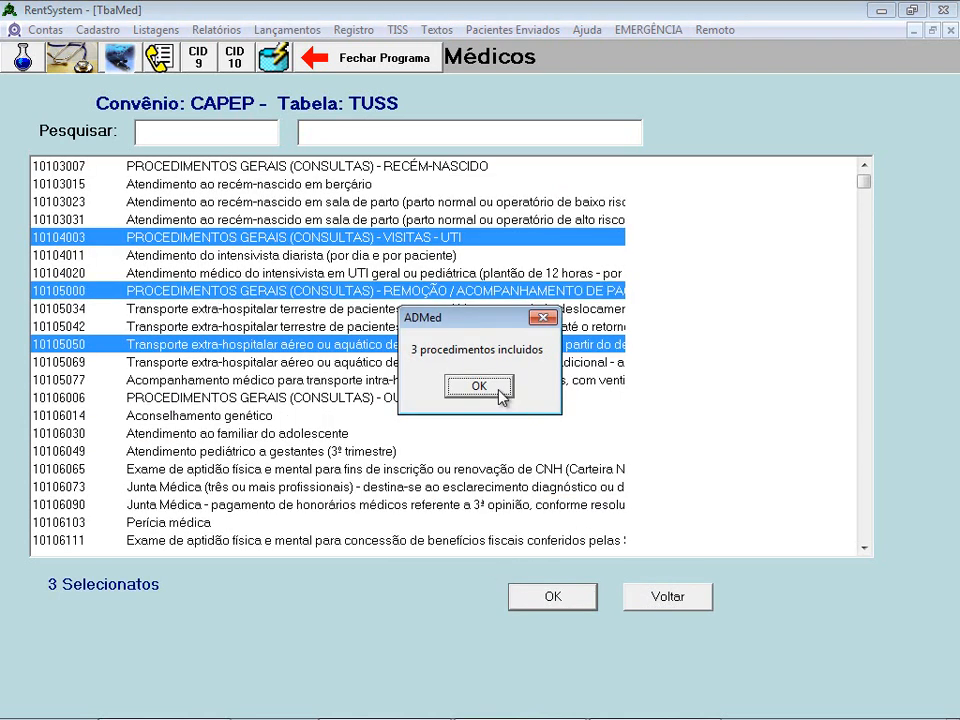
{"action": "left_click", "coordinate": [479, 387]}
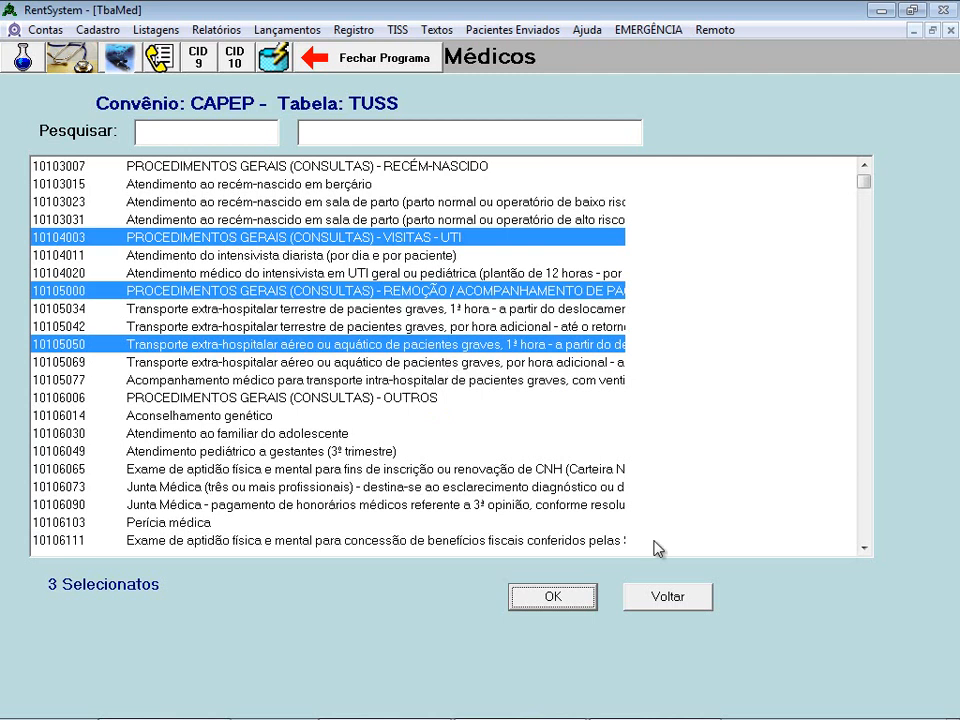
{"action": "left_click", "coordinate": [667, 597]}
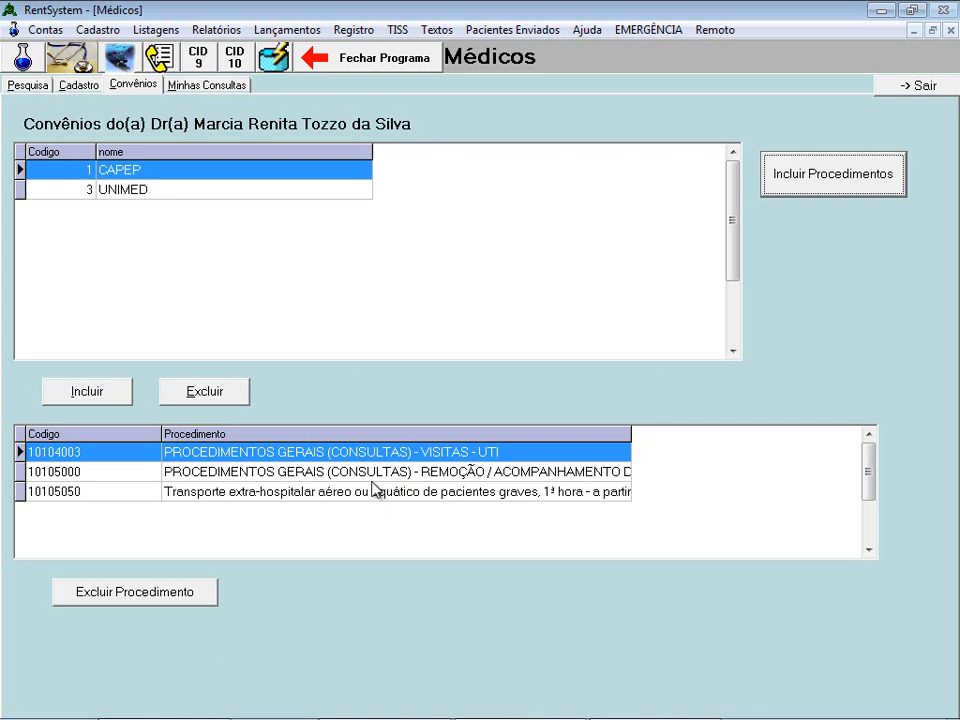
{"action": "left_click", "coordinate": [157, 192]}
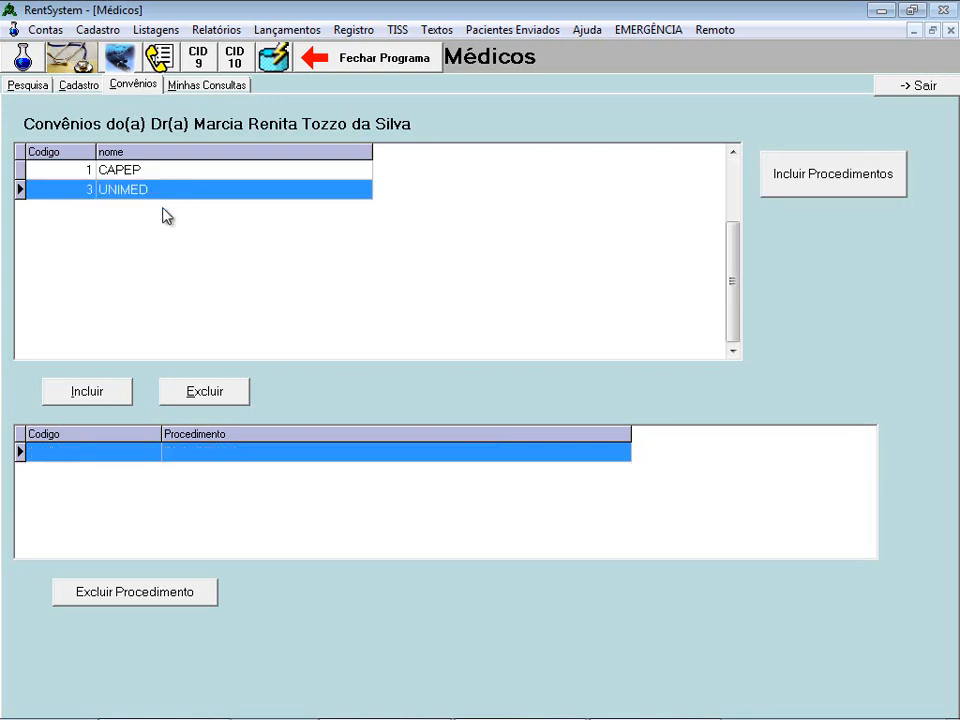
- Search procedures for COLPOS and add Colposcopia (41301102) to UNIMED, returning to the convênios list
{"action": "left_click", "coordinate": [826, 188]}
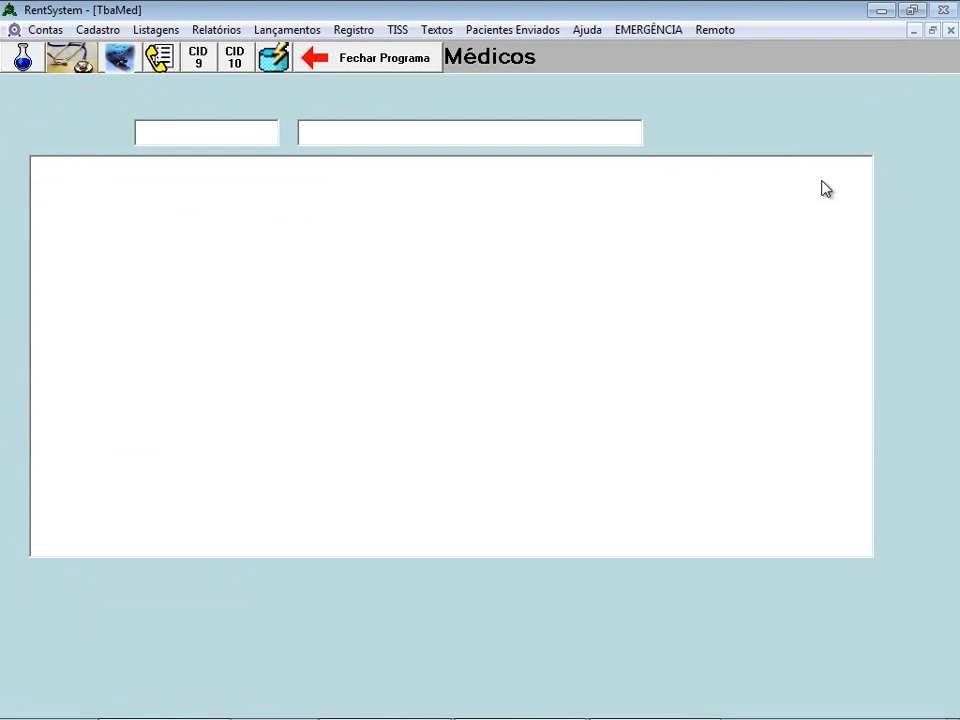
{"action": "left_click", "coordinate": [339, 133]}
{"action": "left_click", "coordinate": [208, 133]}
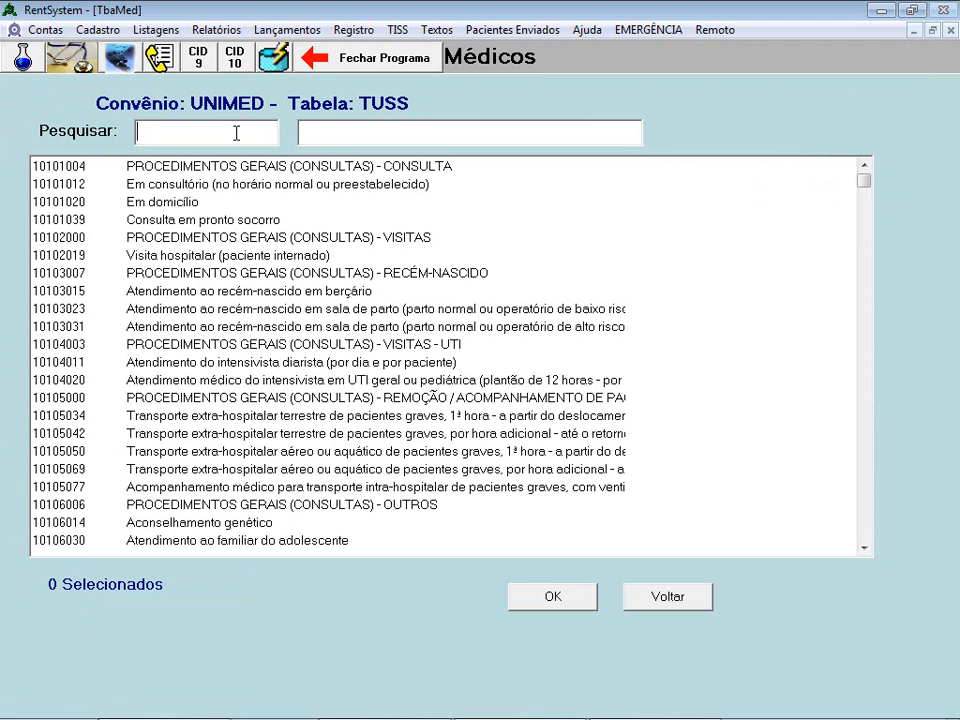
{"action": "left_click", "coordinate": [370, 133]}
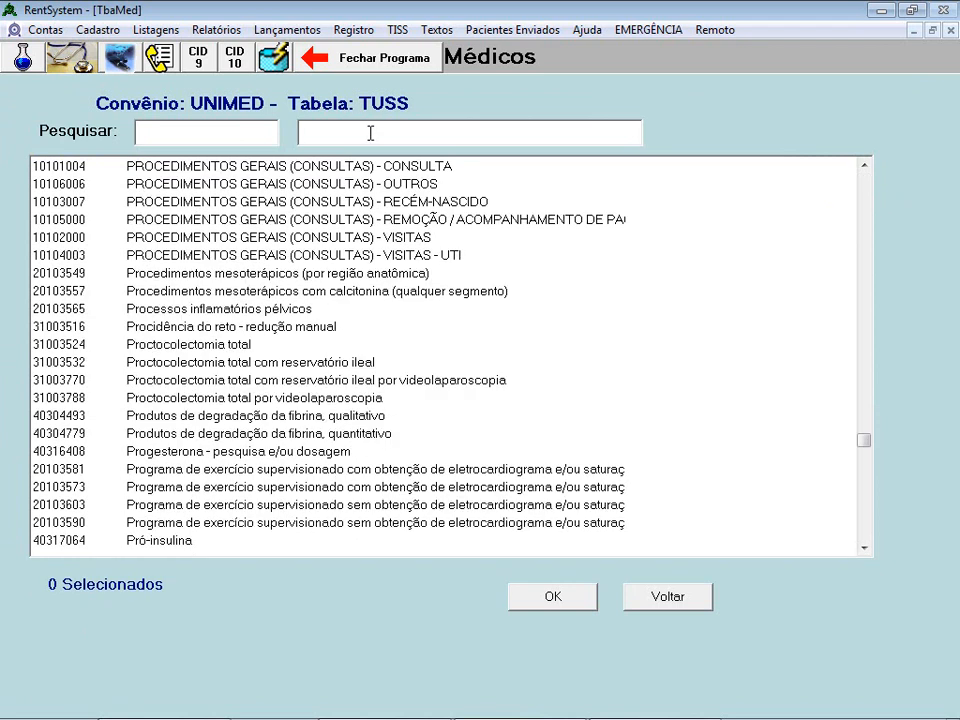
{"action": "type", "text": "FER"}
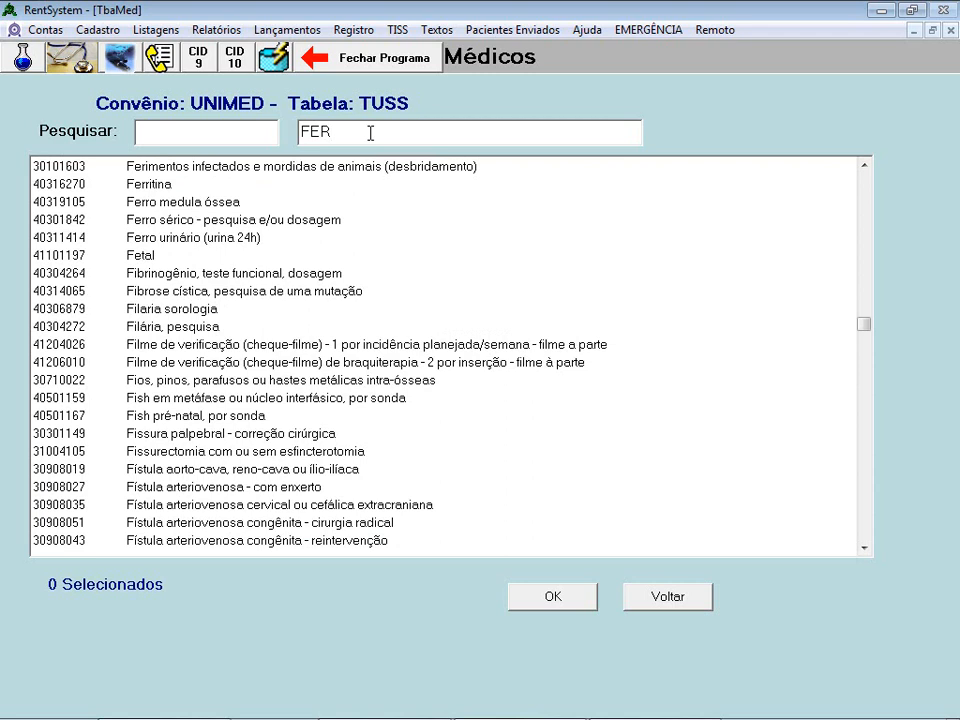
{"action": "left_click_drag", "start_coordinate": [351, 130], "coordinate": [246, 129]}
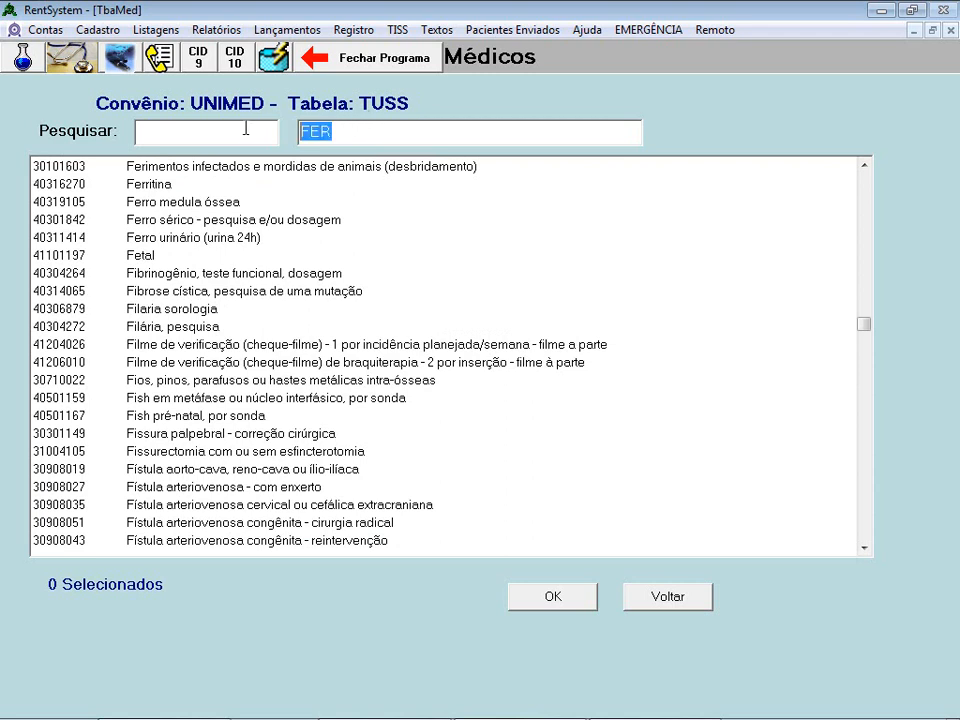
{"action": "type", "text": "CO"}
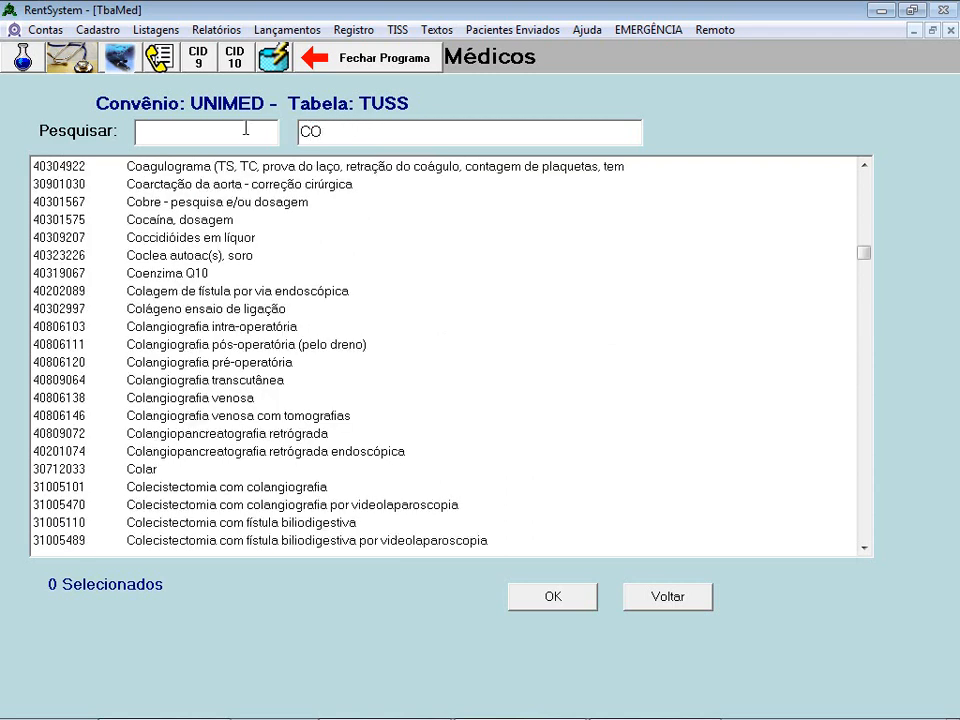
{"action": "type", "text": "L"}
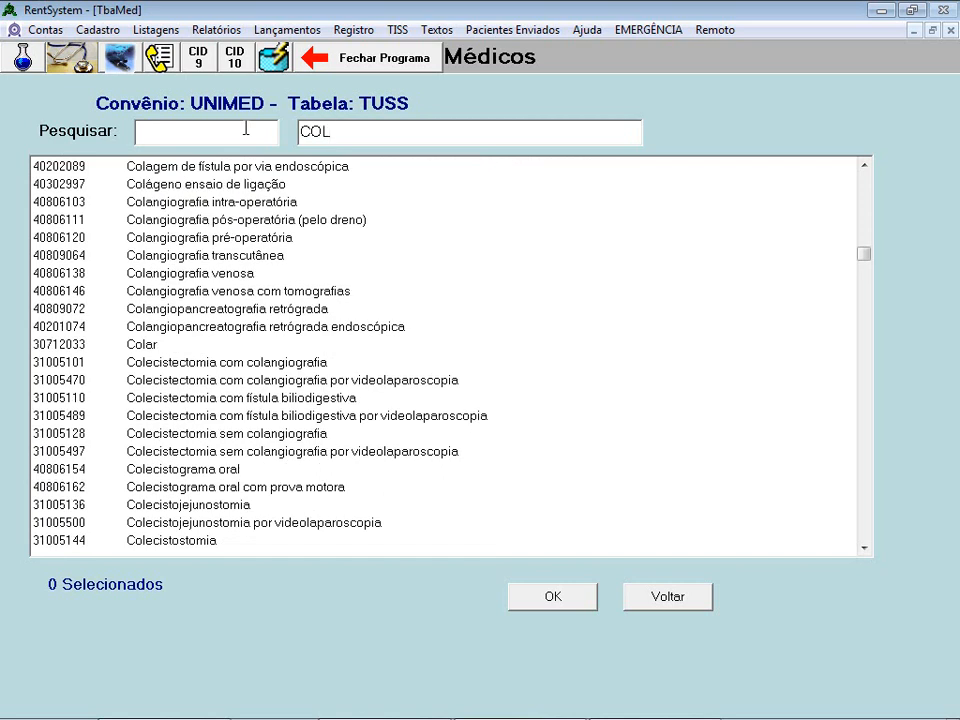
{"action": "type", "text": "PO"}
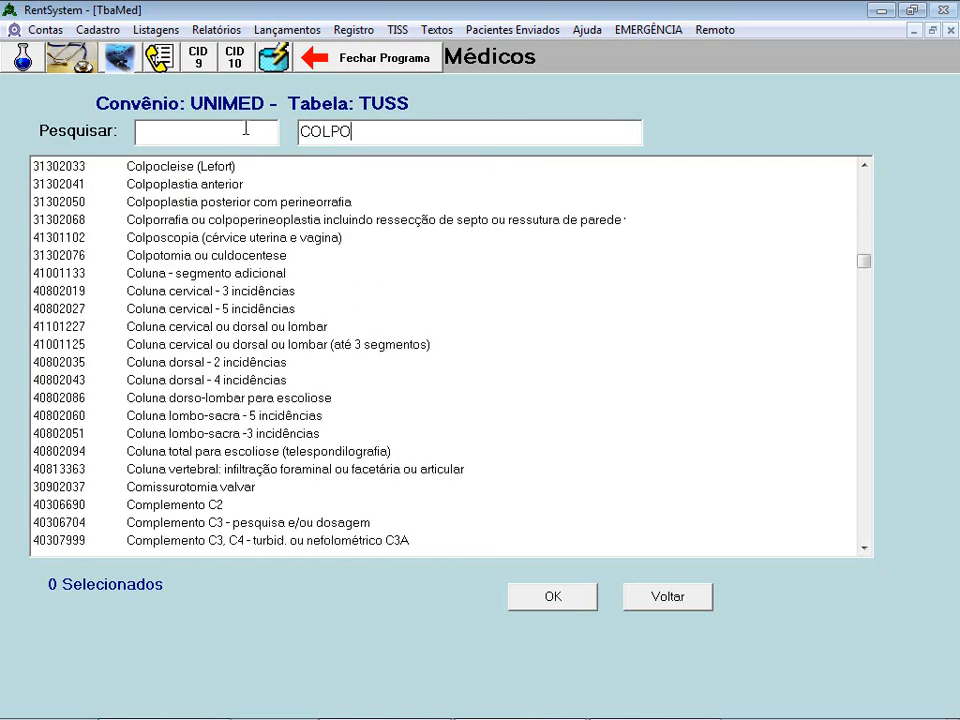
{"action": "type", "text": "S"}
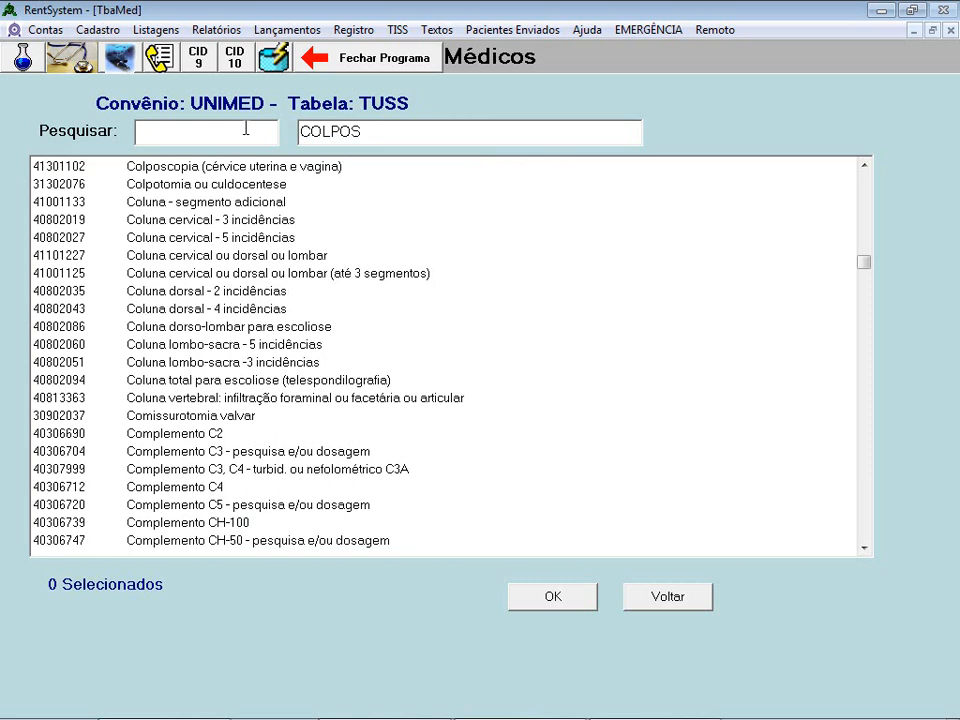
{"action": "left_click", "coordinate": [205, 172]}
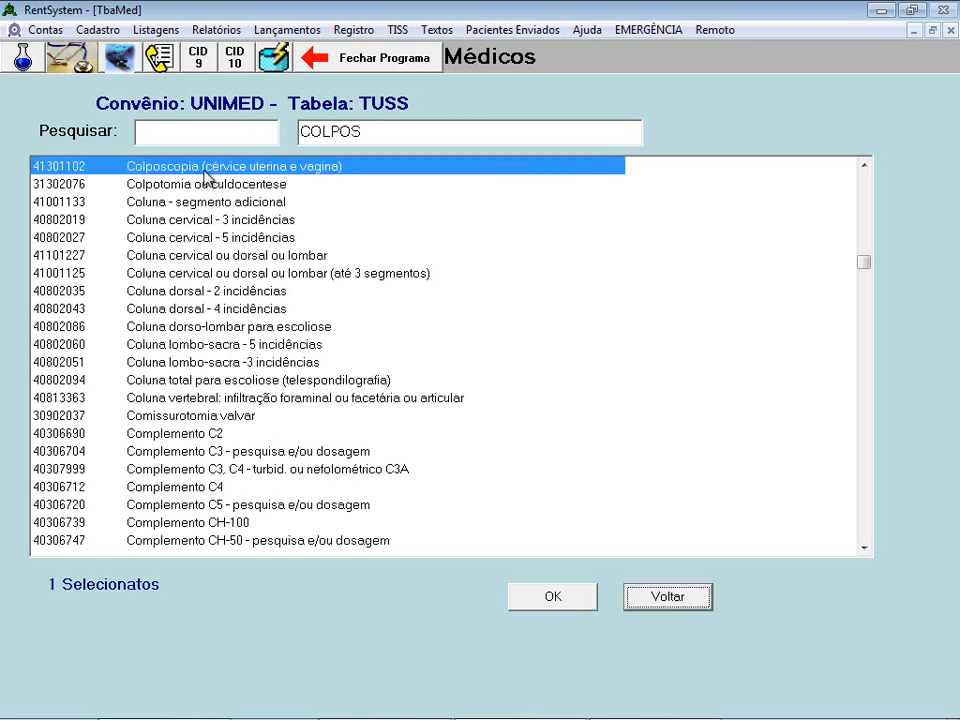
{"action": "left_click", "coordinate": [551, 603]}
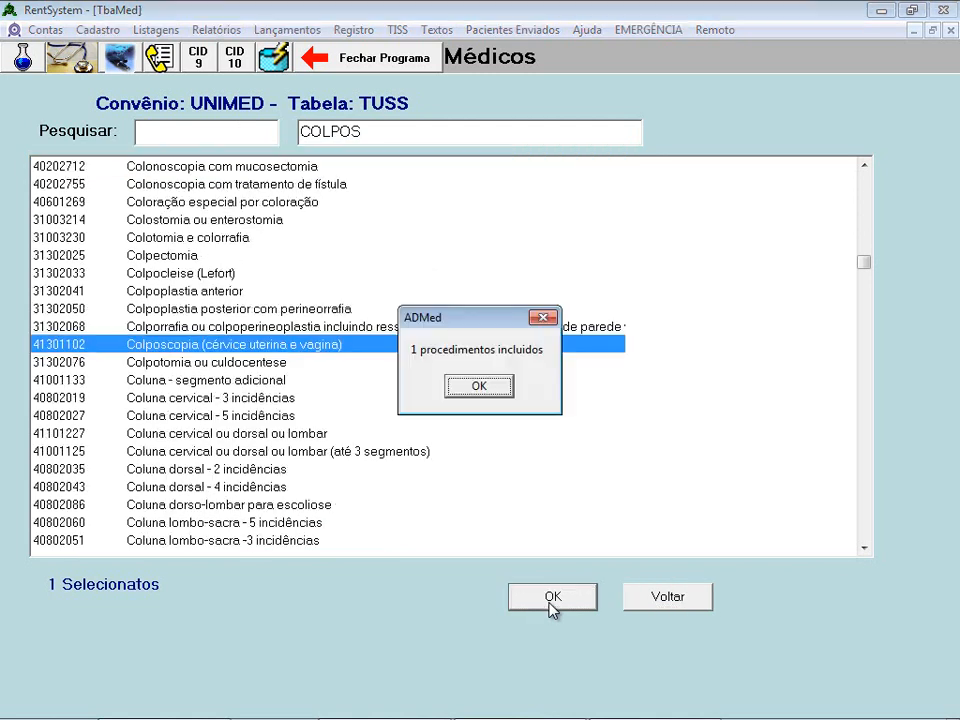
{"action": "left_click", "coordinate": [478, 386]}
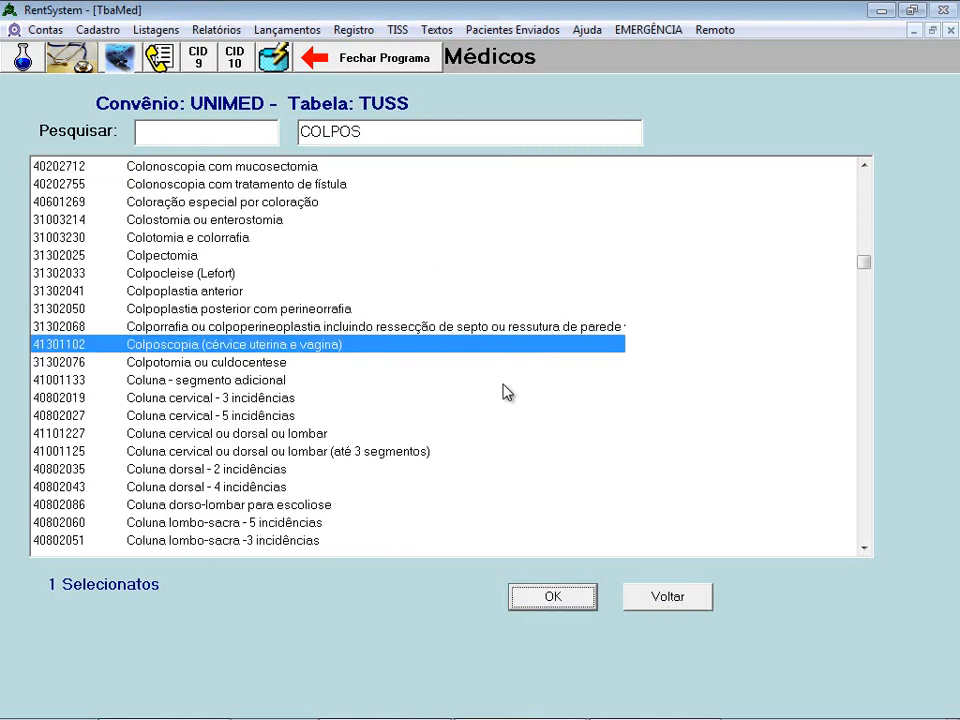
{"action": "left_click", "coordinate": [681, 608]}
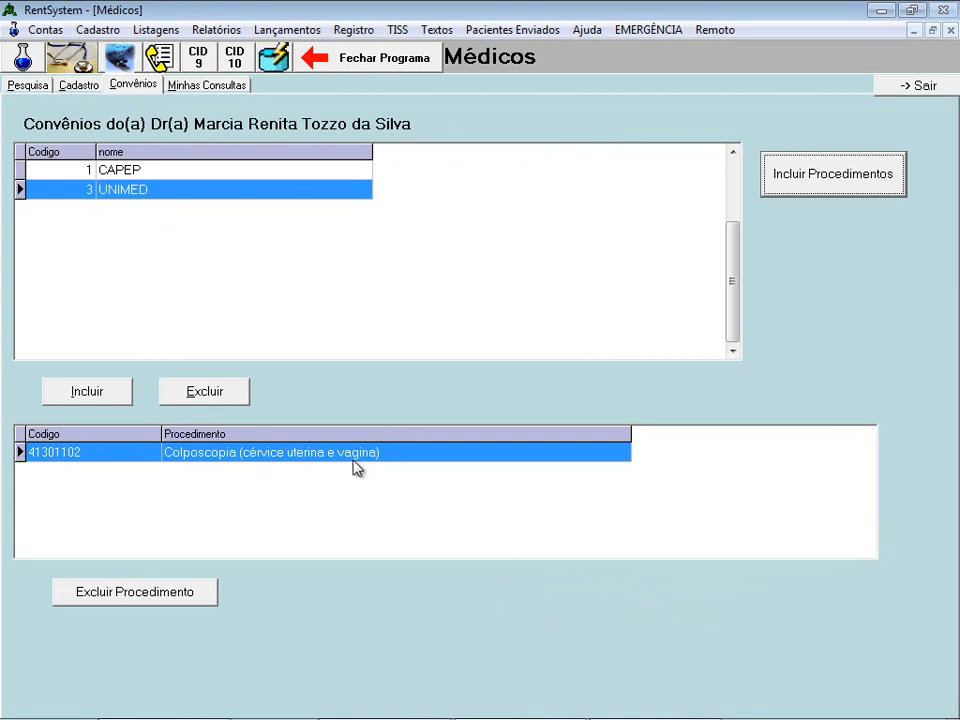
- Compare CAPEP's three procedures with UNIMED's Colposcopia, then return to the doctor's Cadastro tab
{"action": "left_click", "coordinate": [143, 173]}
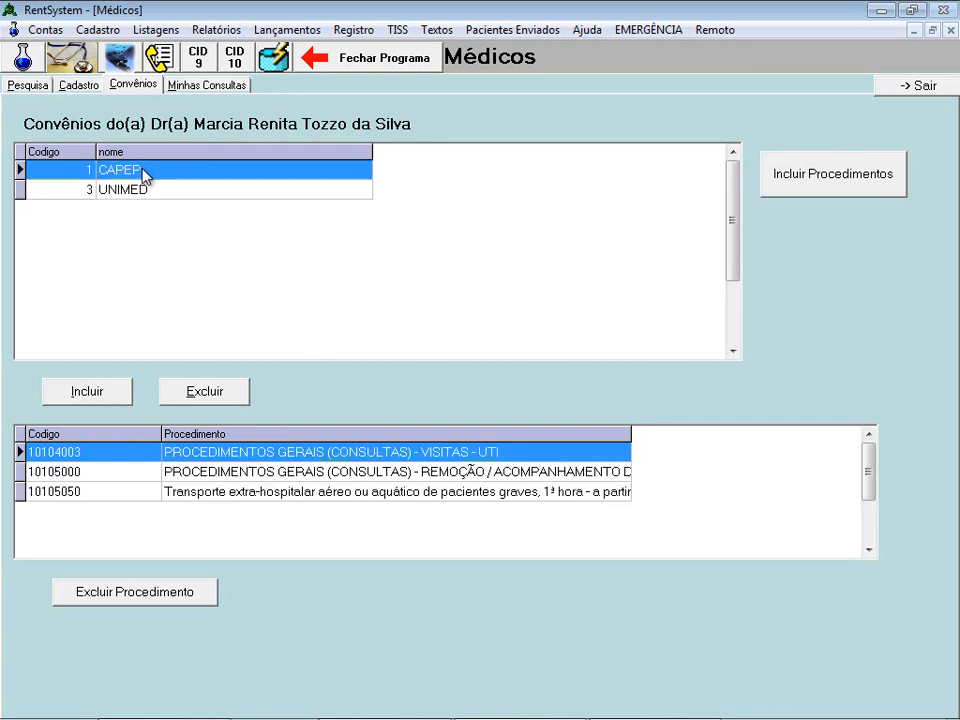
{"action": "left_click", "coordinate": [142, 192]}
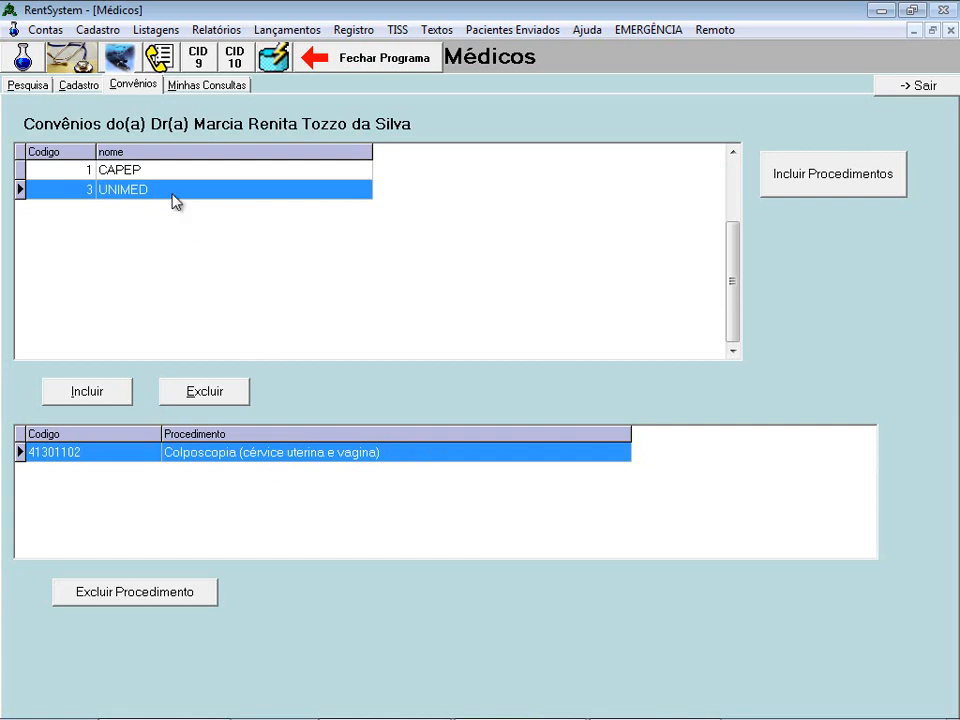
{"action": "left_click", "coordinate": [167, 172]}
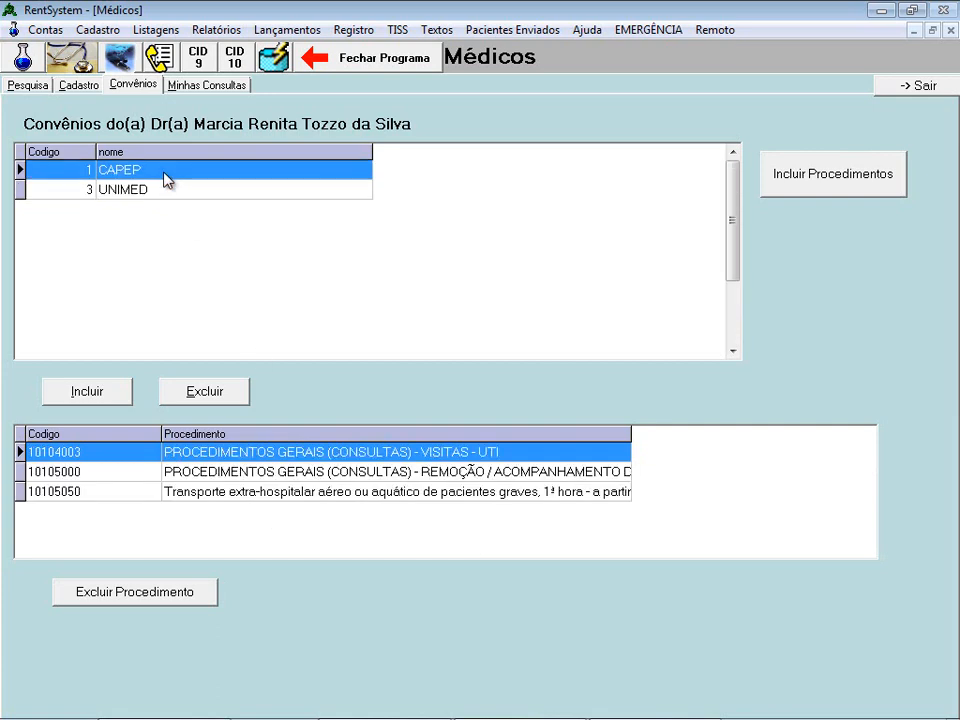
{"action": "left_click", "coordinate": [155, 193]}
{"action": "left_click", "coordinate": [159, 172]}
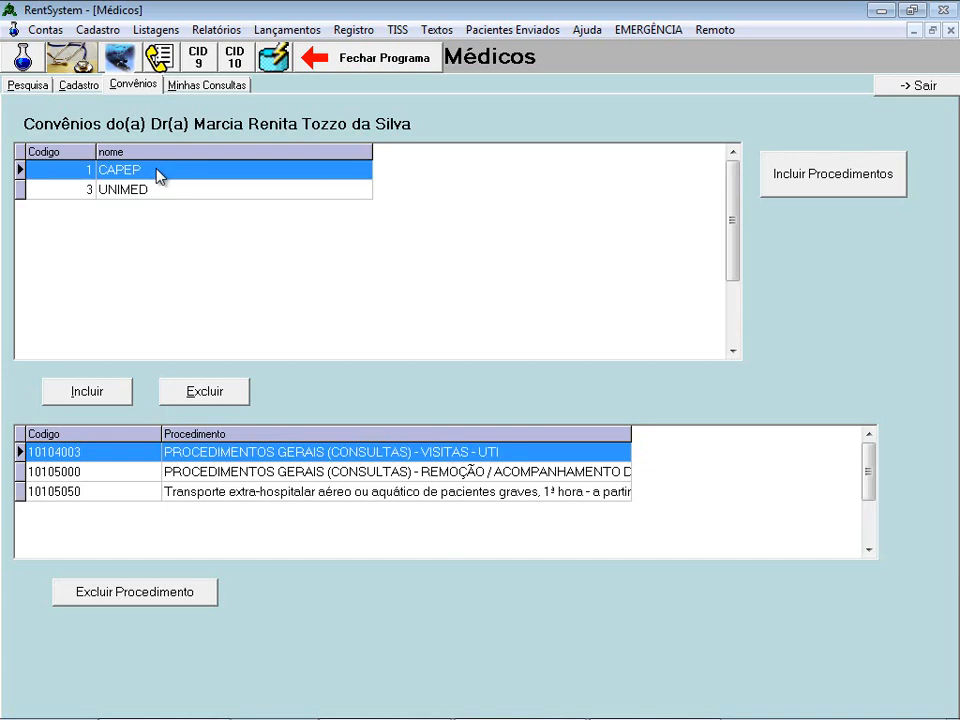
{"action": "left_click", "coordinate": [80, 86]}
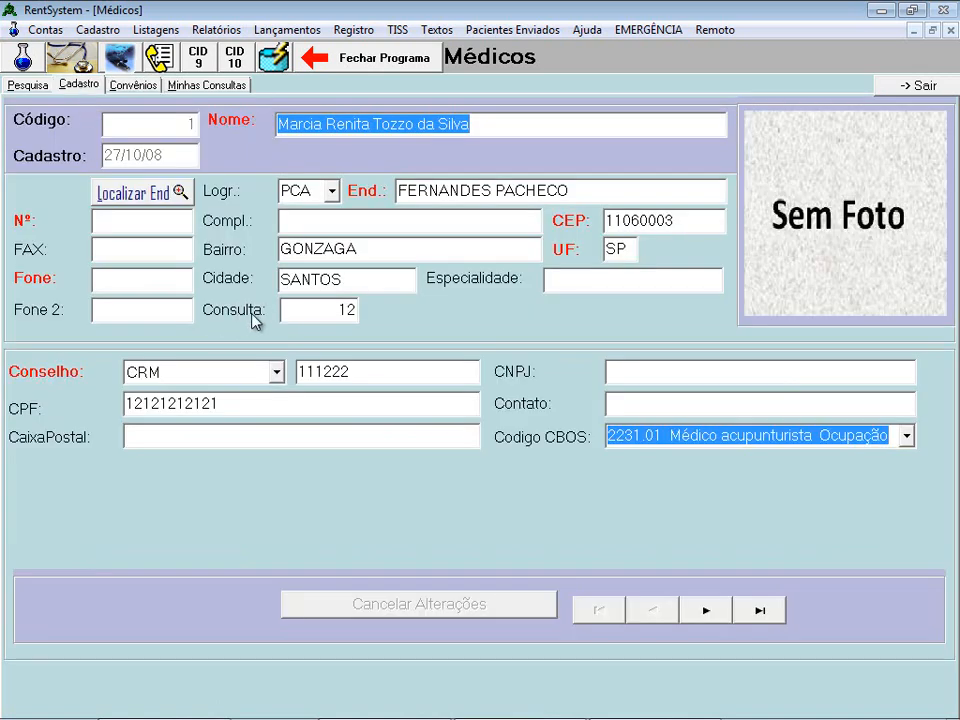
- Overwrite the Consulta value 12 with 260 and commit it by leaving the field
{"action": "left_click", "coordinate": [308, 311]}
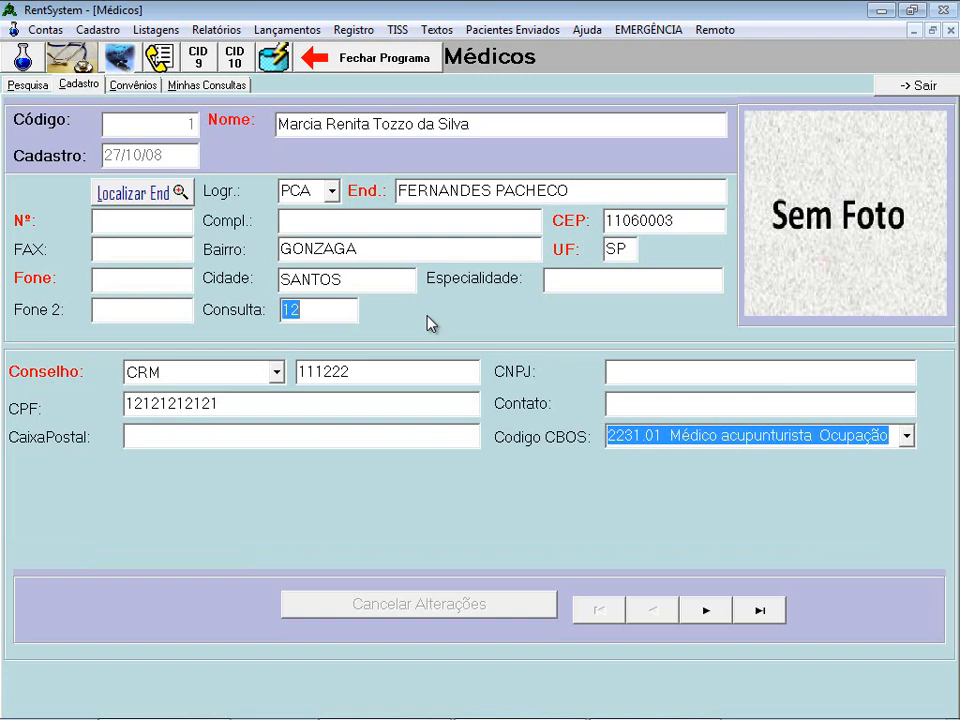
{"action": "type", "text": "260"}
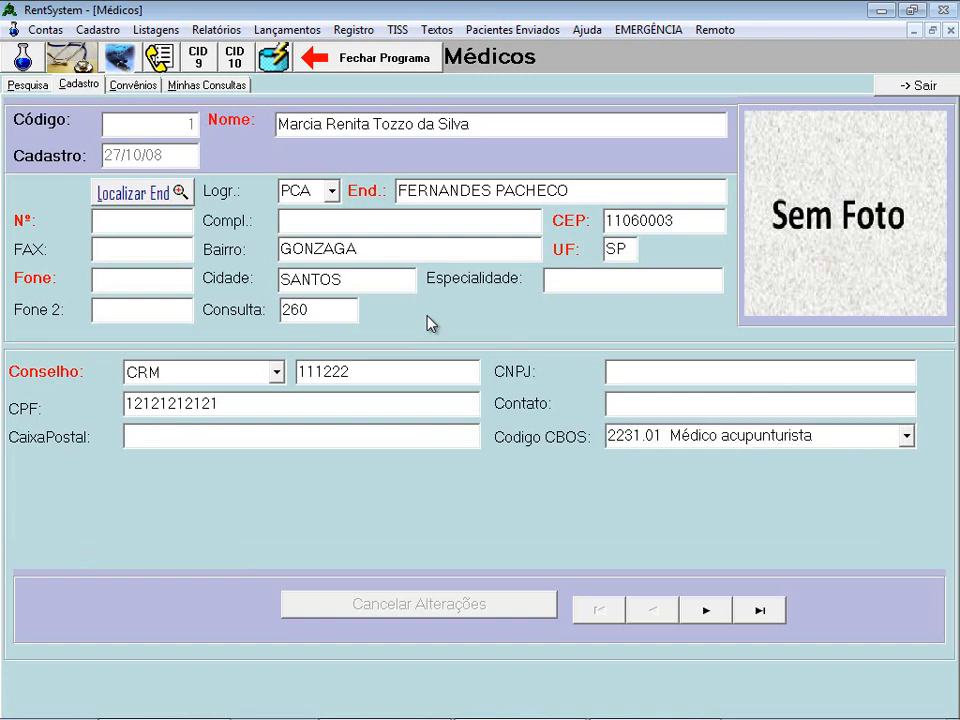
{"action": "left_click", "coordinate": [370, 281]}
- Close the doctor's record and open the Convênios records, moving from CAPEP to CASA DE SAÚDE
{"action": "left_click", "coordinate": [925, 88]}
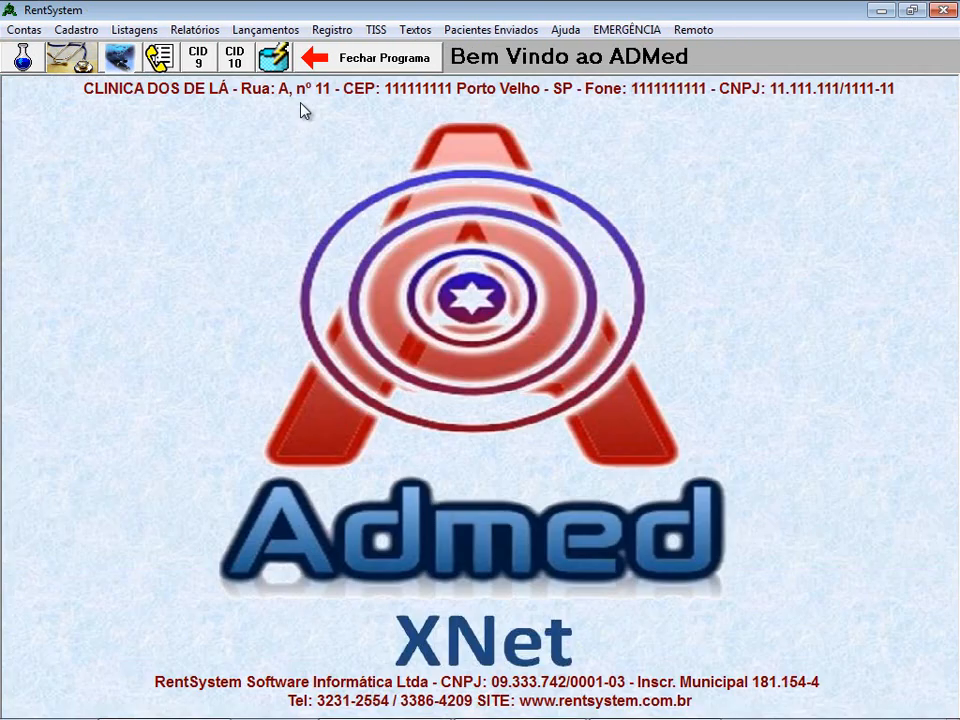
{"action": "left_click", "coordinate": [118, 58]}
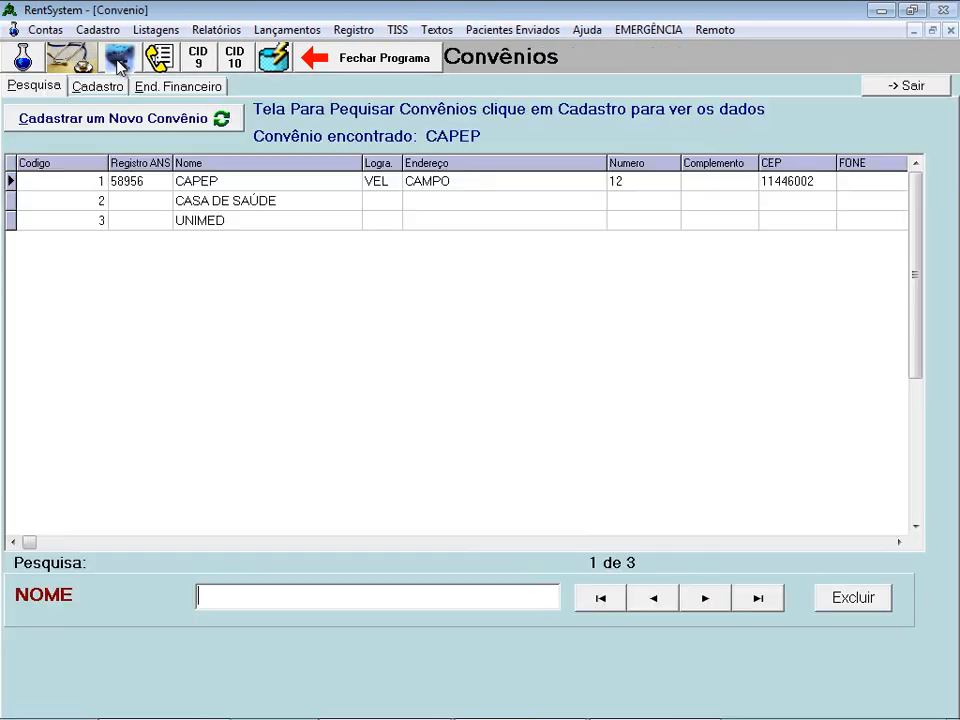
{"action": "left_click", "coordinate": [116, 88]}
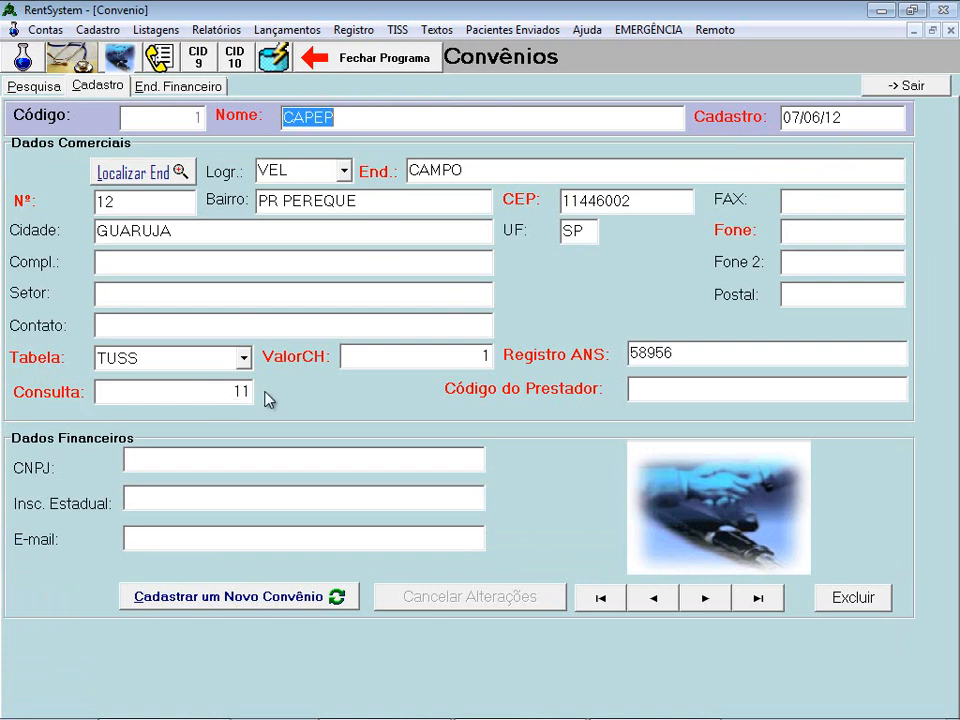
{"action": "left_click", "coordinate": [706, 598]}
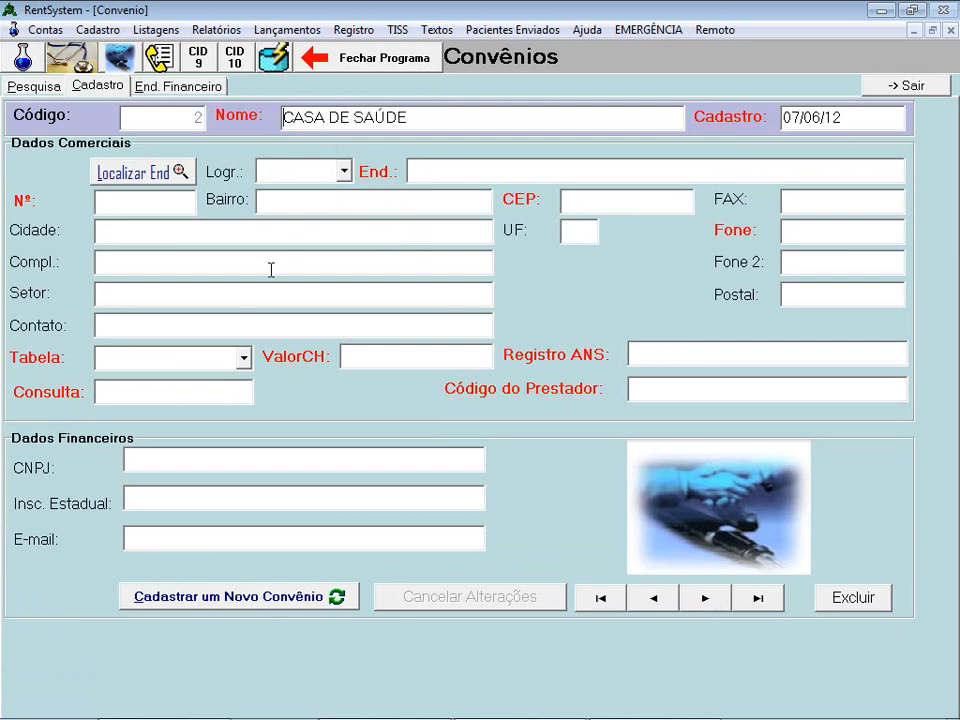
- Give CASA DE SAÚDE the TUSS table, ValorCH 1 and Consulta 25, then step to UNIMED and back
{"action": "left_click", "coordinate": [244, 361]}
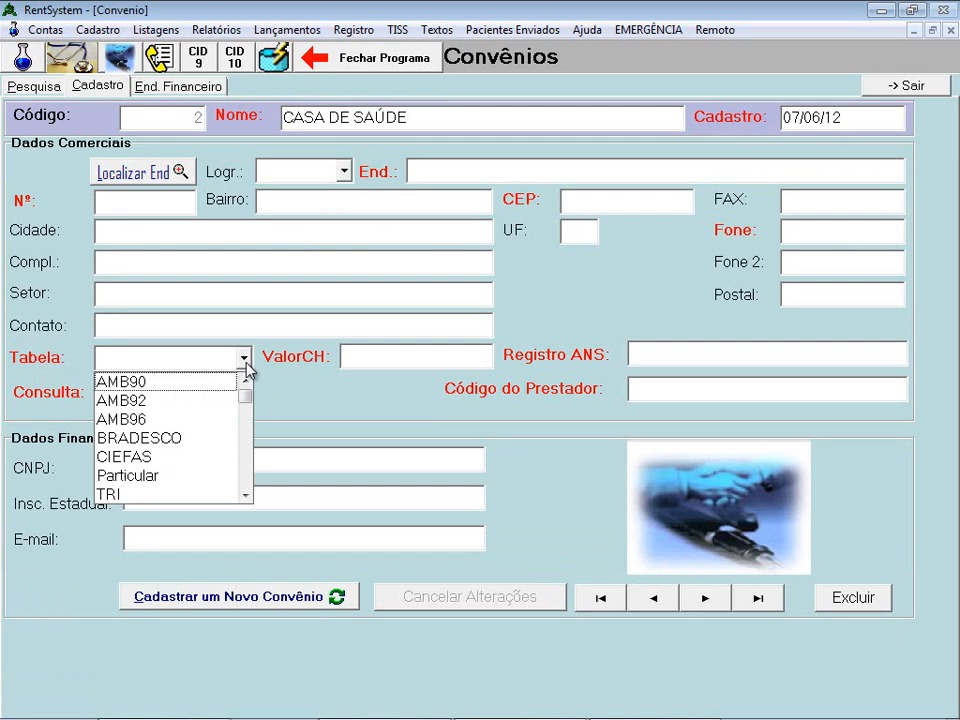
{"action": "scroll", "coordinate": [150, 490], "scroll_direction": "down", "scroll_amount": 1}
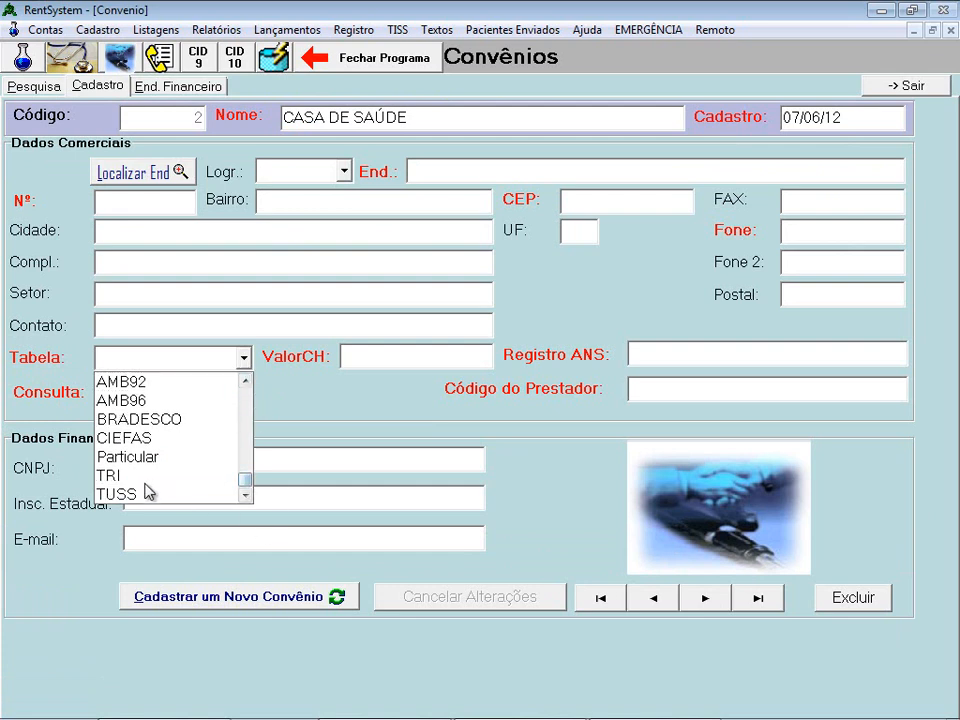
{"action": "left_click", "coordinate": [150, 493]}
{"action": "left_click", "coordinate": [375, 352]}
{"action": "type", "text": "1"}
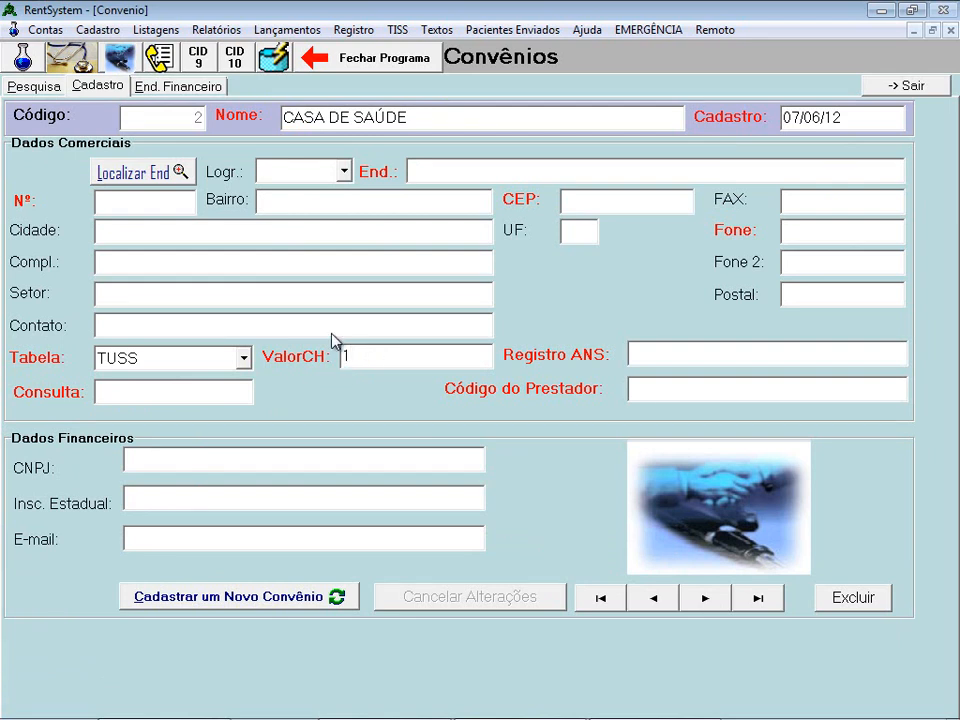
{"action": "left_click", "coordinate": [145, 397]}
{"action": "type", "text": "25"}
{"action": "left_click", "coordinate": [709, 608]}
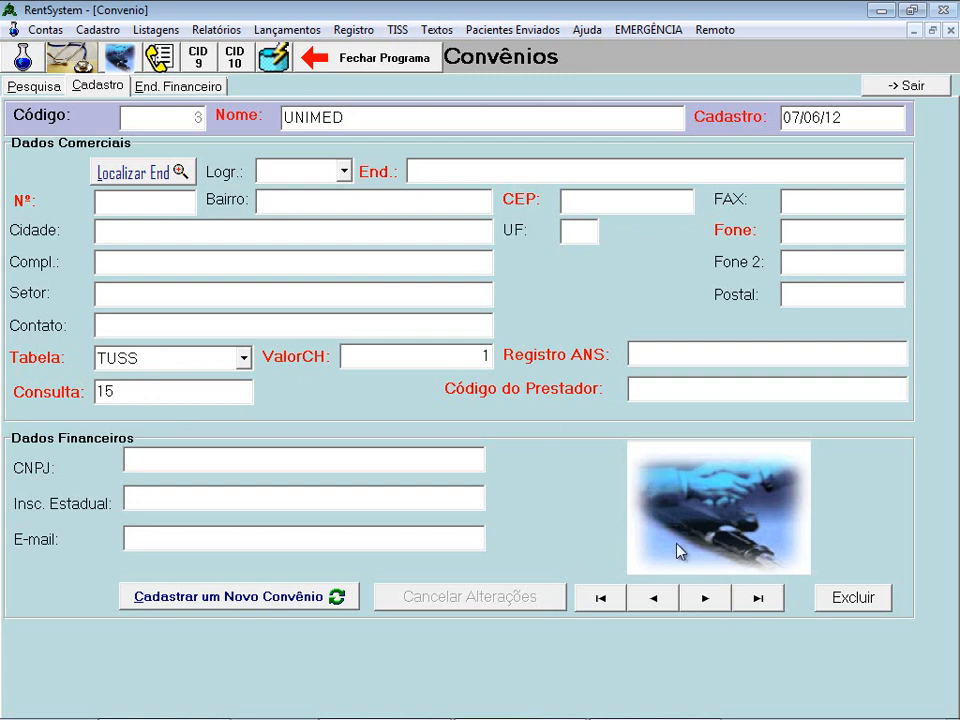
{"action": "left_click", "coordinate": [656, 603]}
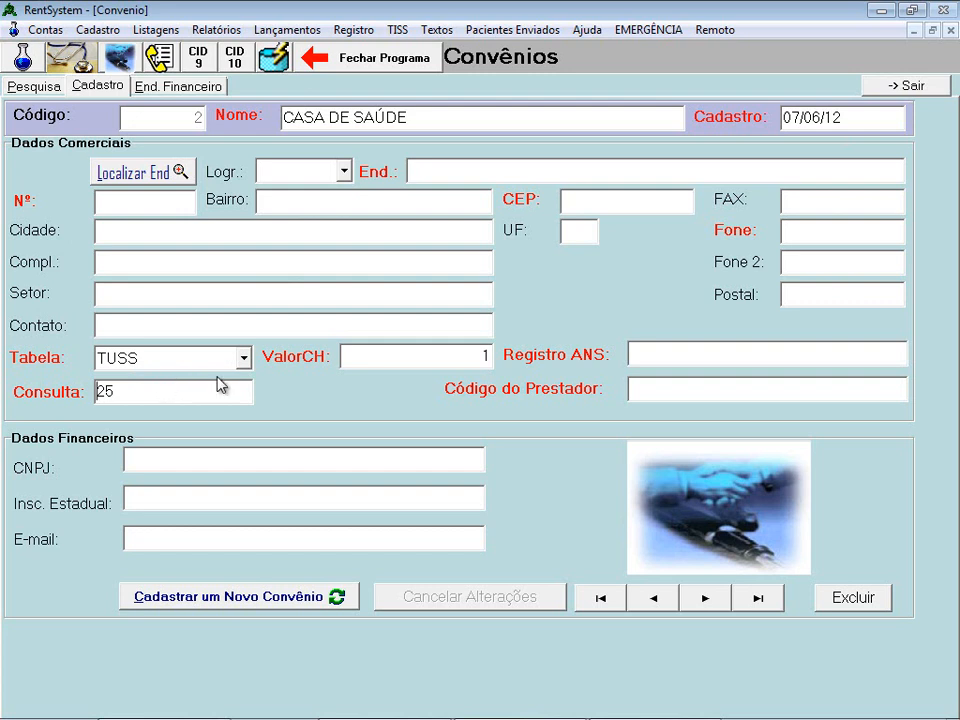
{"action": "left_click", "coordinate": [875, 89]}
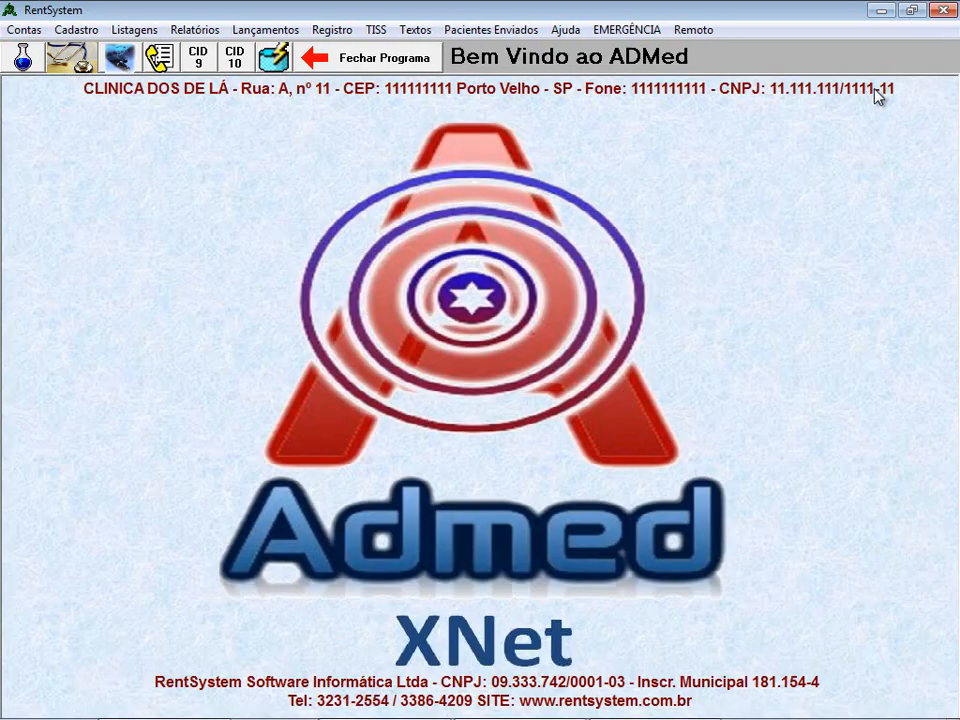
{"action": "left_click", "coordinate": [80, 62]}
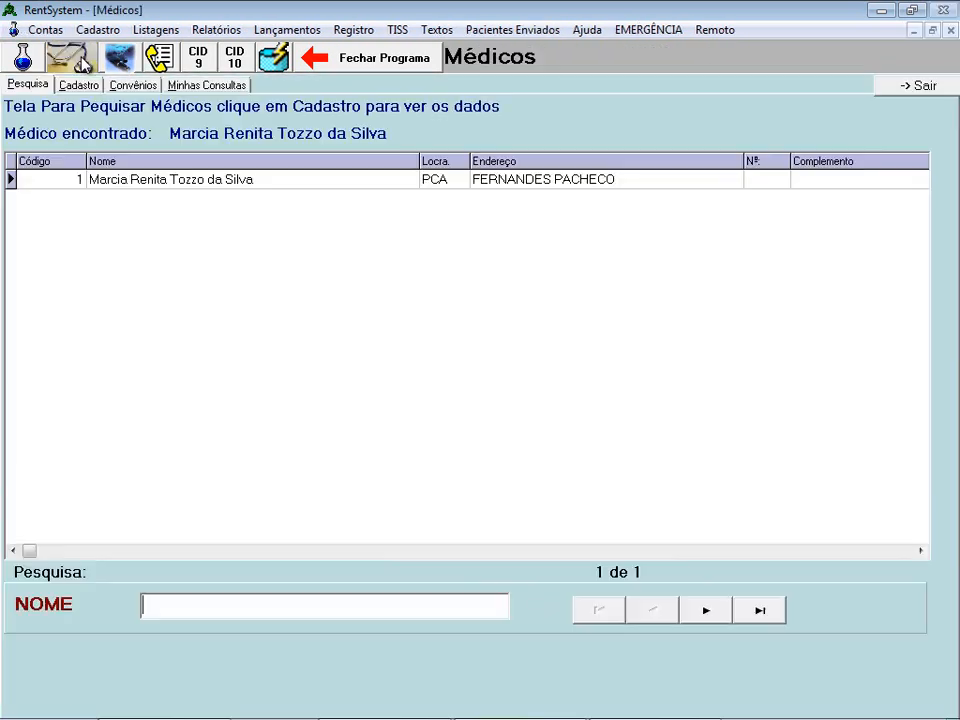
{"action": "left_click", "coordinate": [80, 85]}
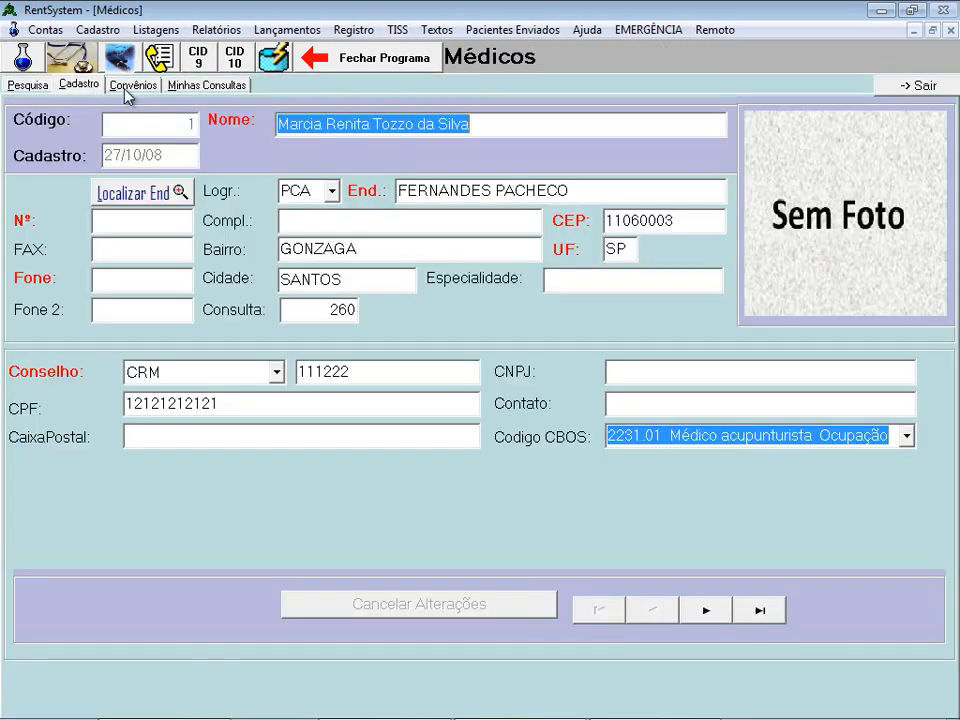
{"action": "left_click", "coordinate": [126, 90]}
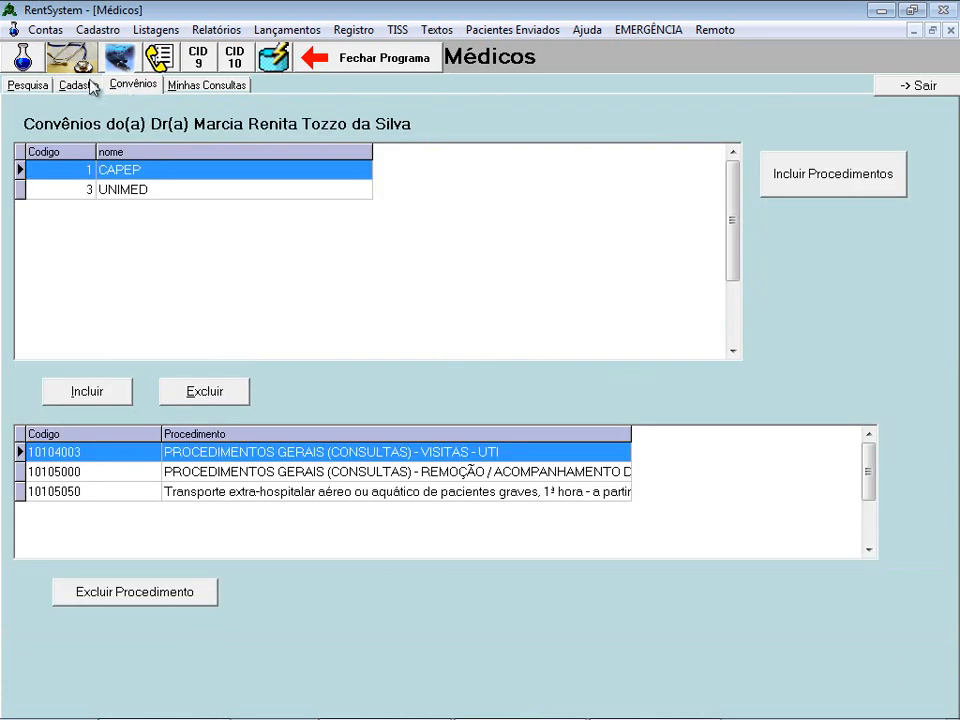
{"action": "left_click", "coordinate": [86, 88]}
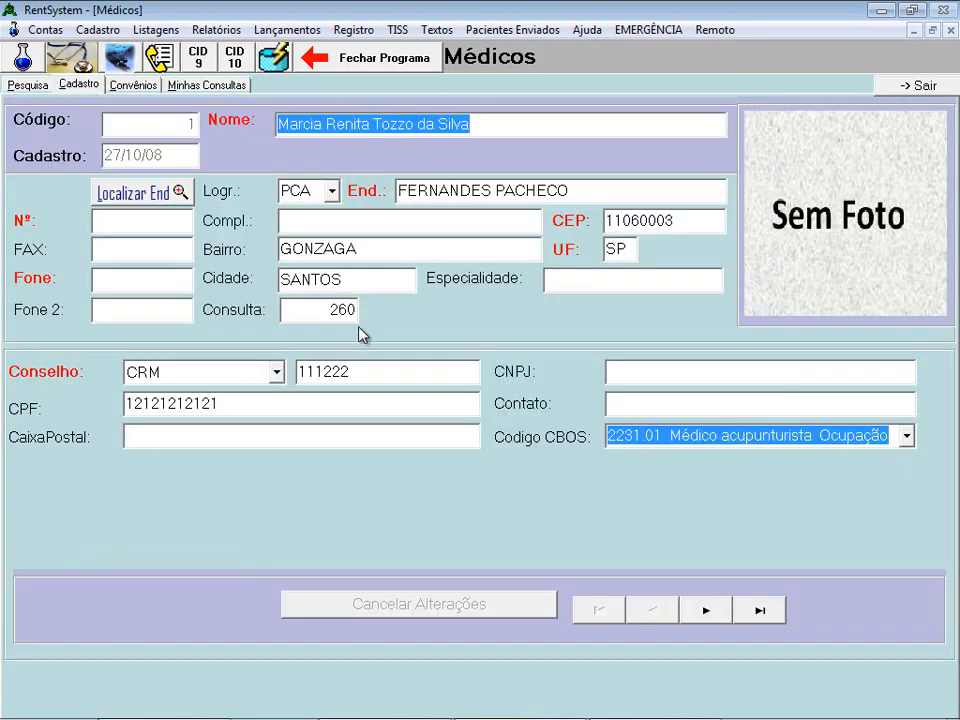
{"action": "left_click", "coordinate": [198, 87]}
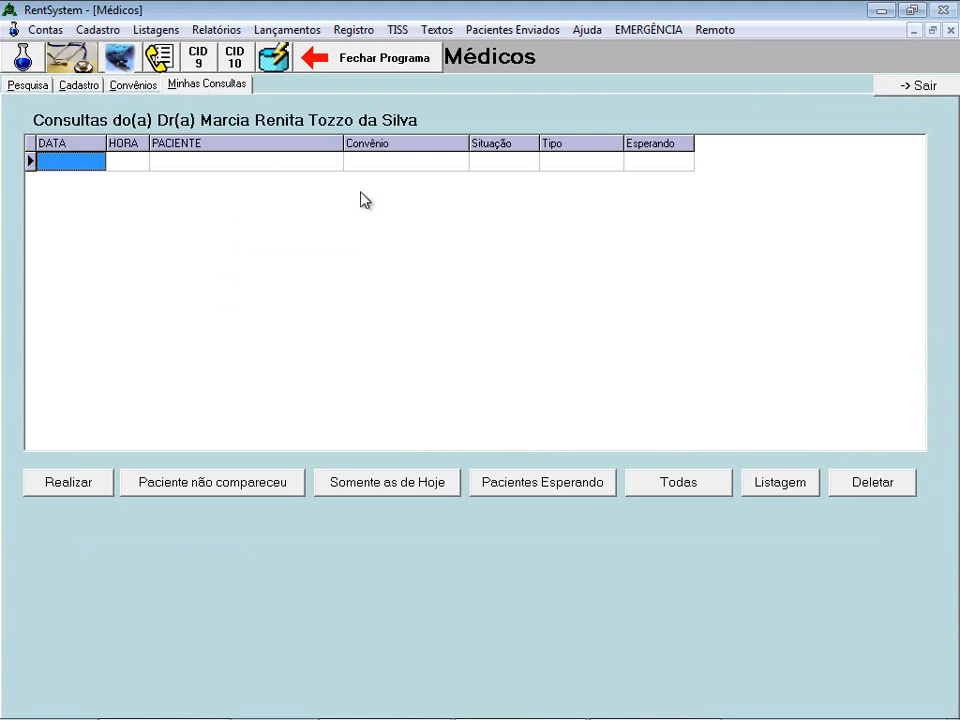
{"action": "left_click", "coordinate": [916, 86]}
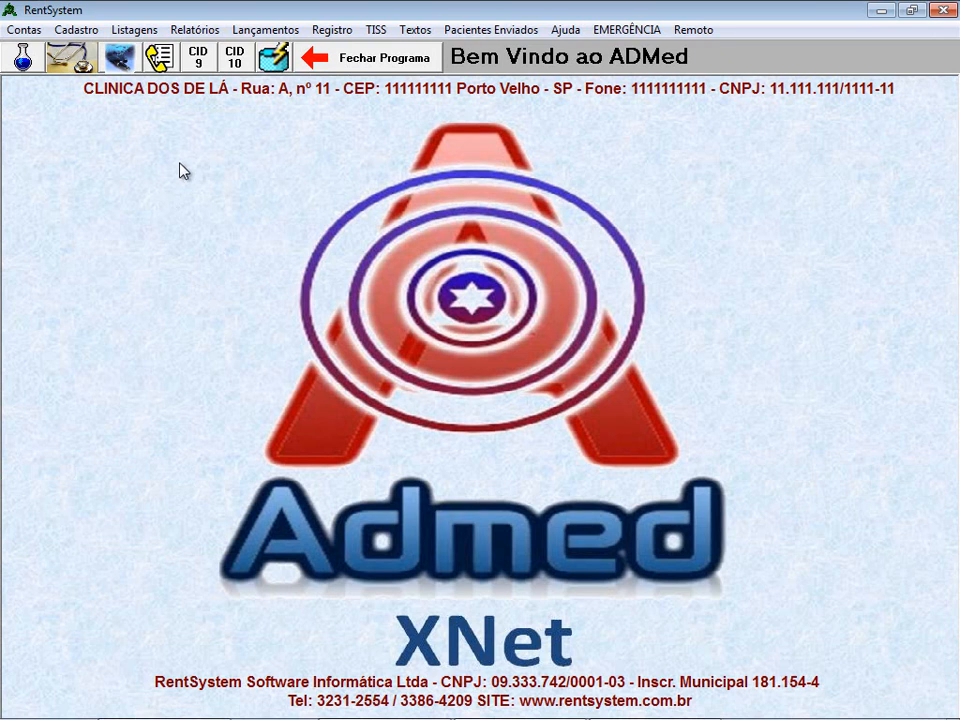
{"action": "left_click", "coordinate": [158, 62]}
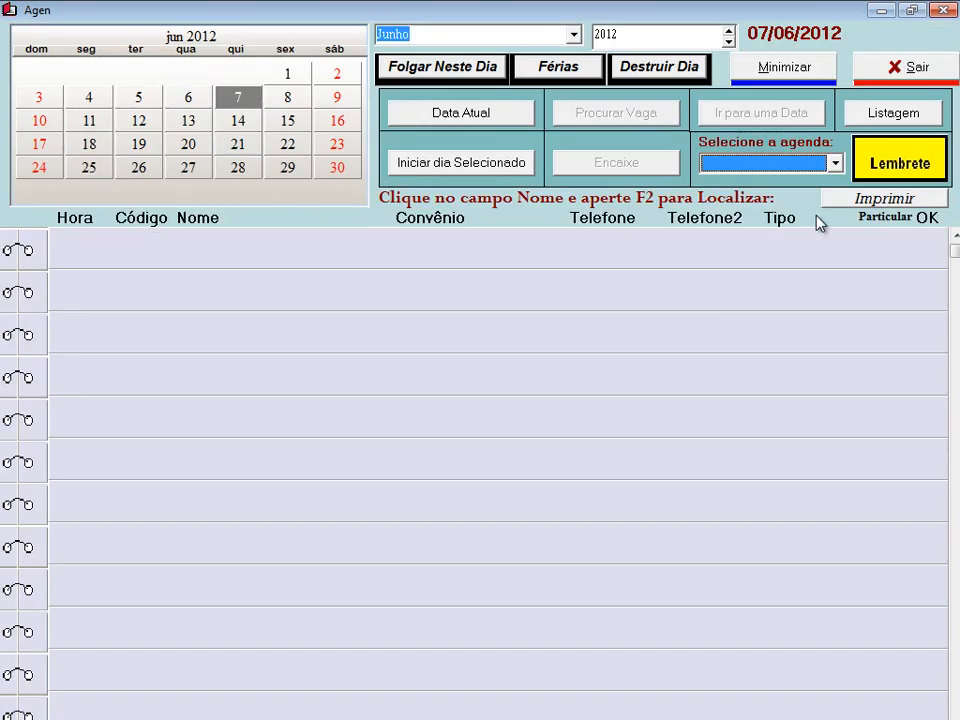
{"action": "left_click", "coordinate": [915, 68]}
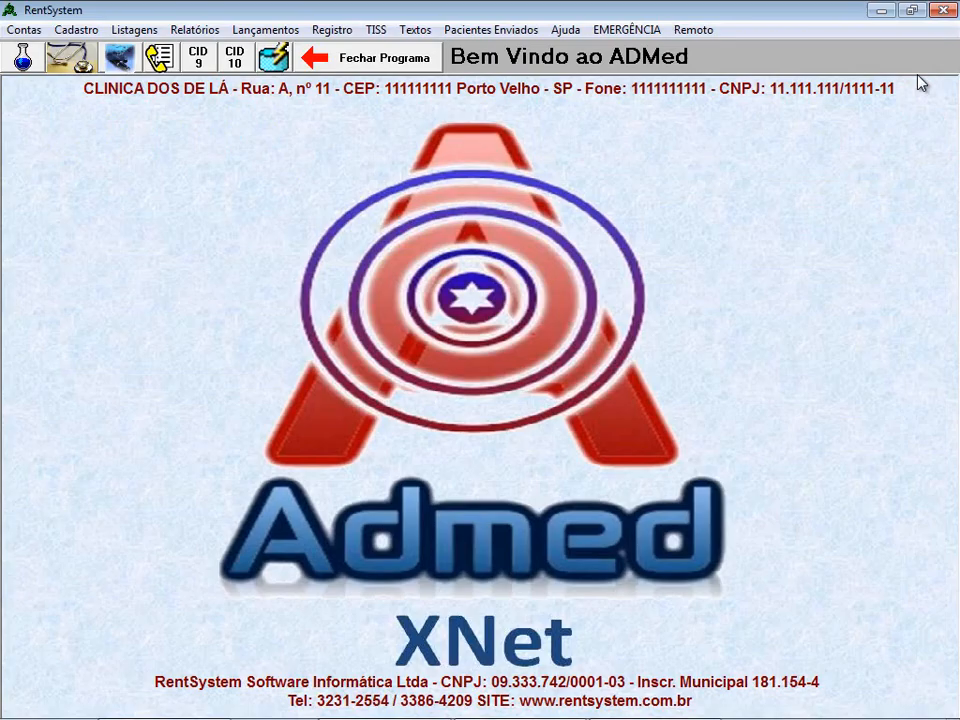
- Open Montar Uma Agenda from Listagens, start a new schedule and choose the doctor
{"action": "left_click", "coordinate": [137, 32]}
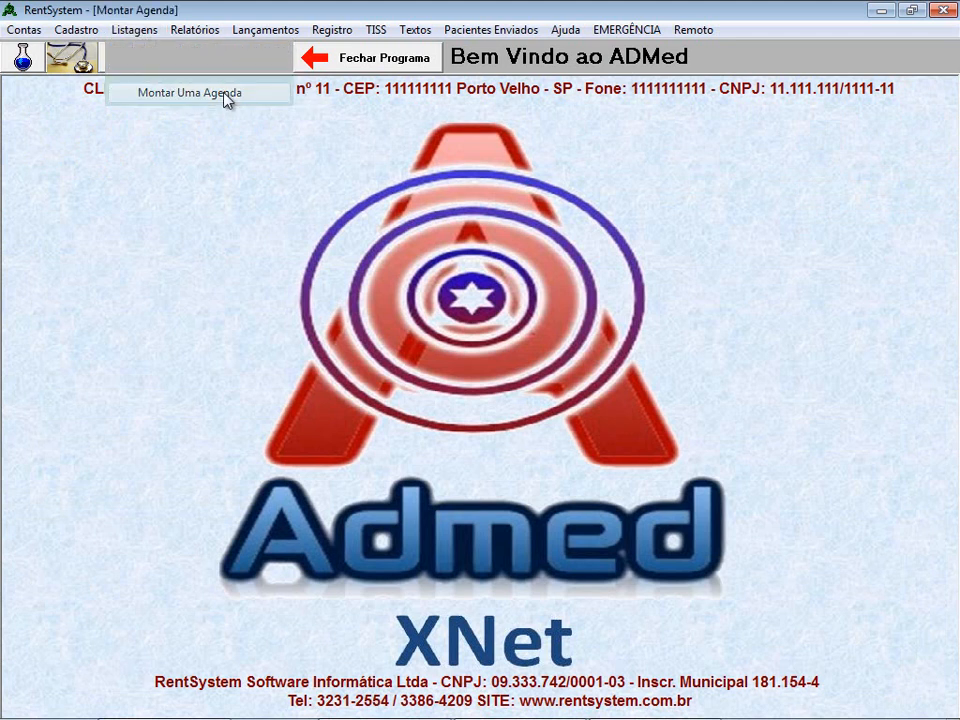
{"action": "left_click", "coordinate": [225, 94]}
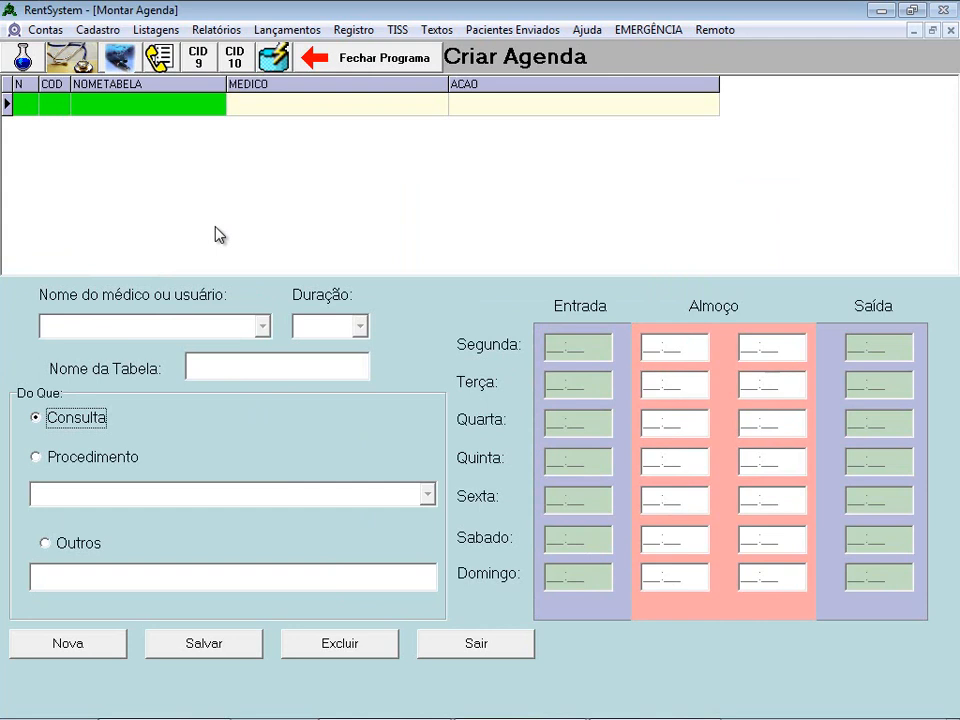
{"action": "left_click", "coordinate": [84, 648]}
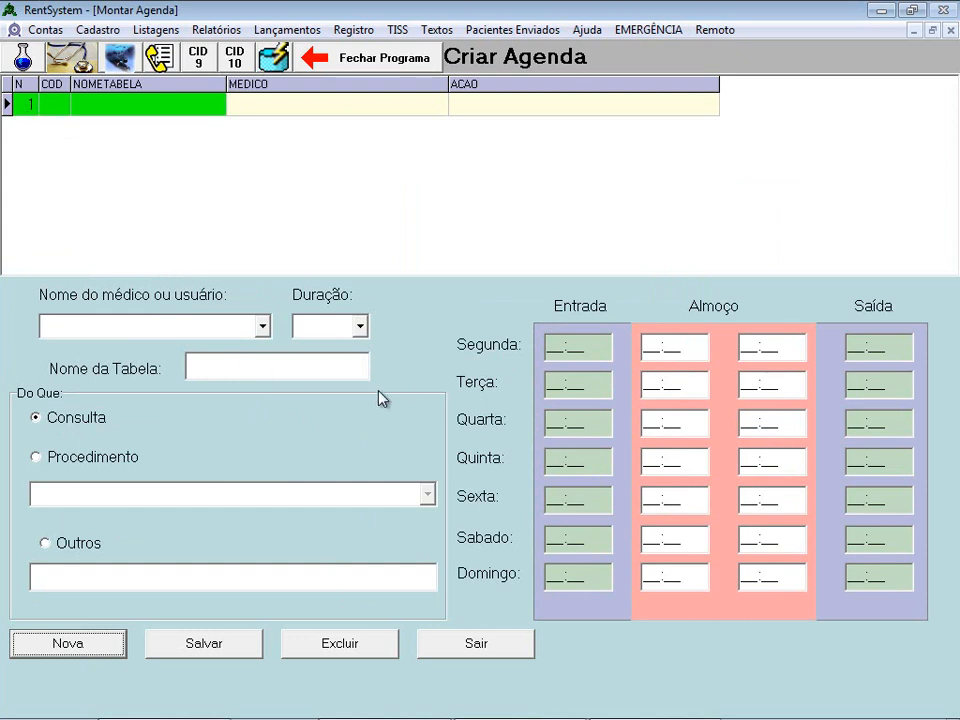
{"action": "left_click", "coordinate": [263, 327]}
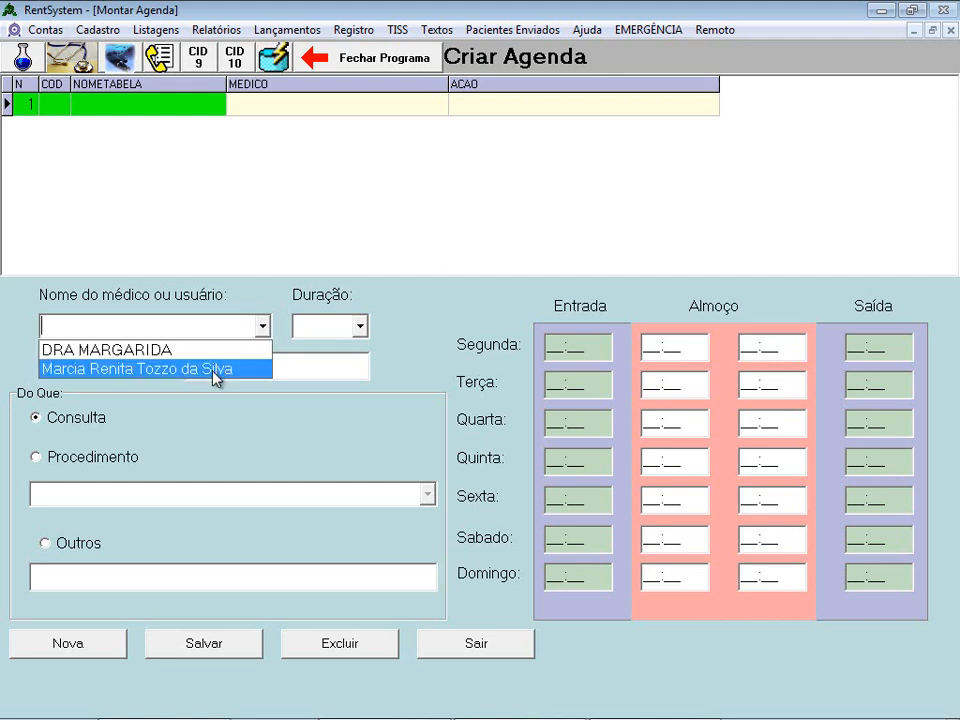
{"action": "left_click", "coordinate": [145, 369]}
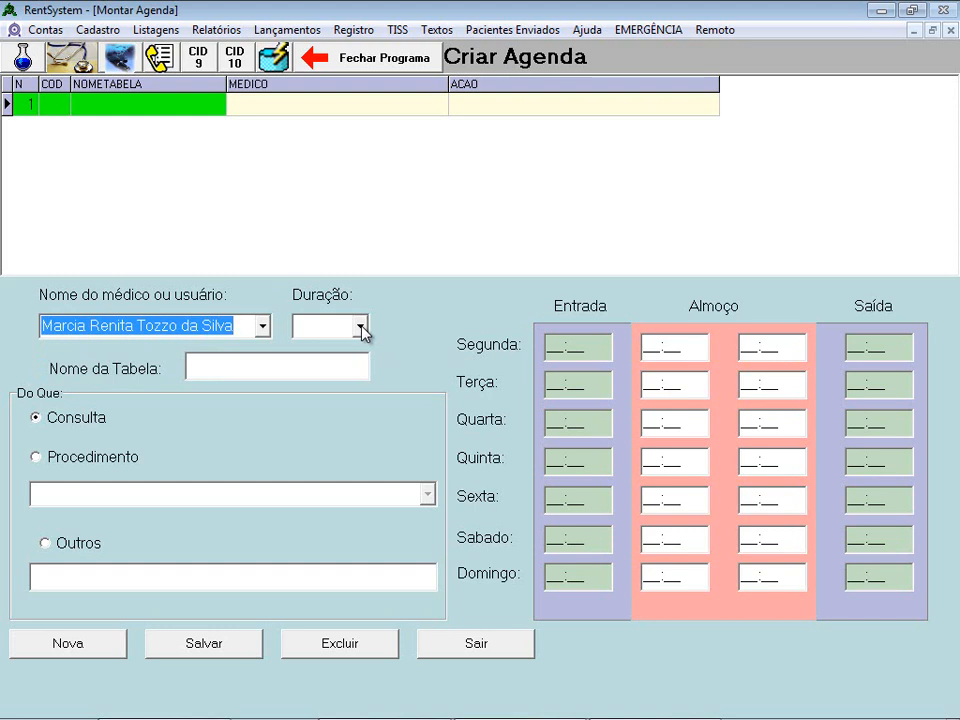
- Try the Procedimento and Outros schedule types, then set the type back to Consulta
{"action": "left_click", "coordinate": [36, 459]}
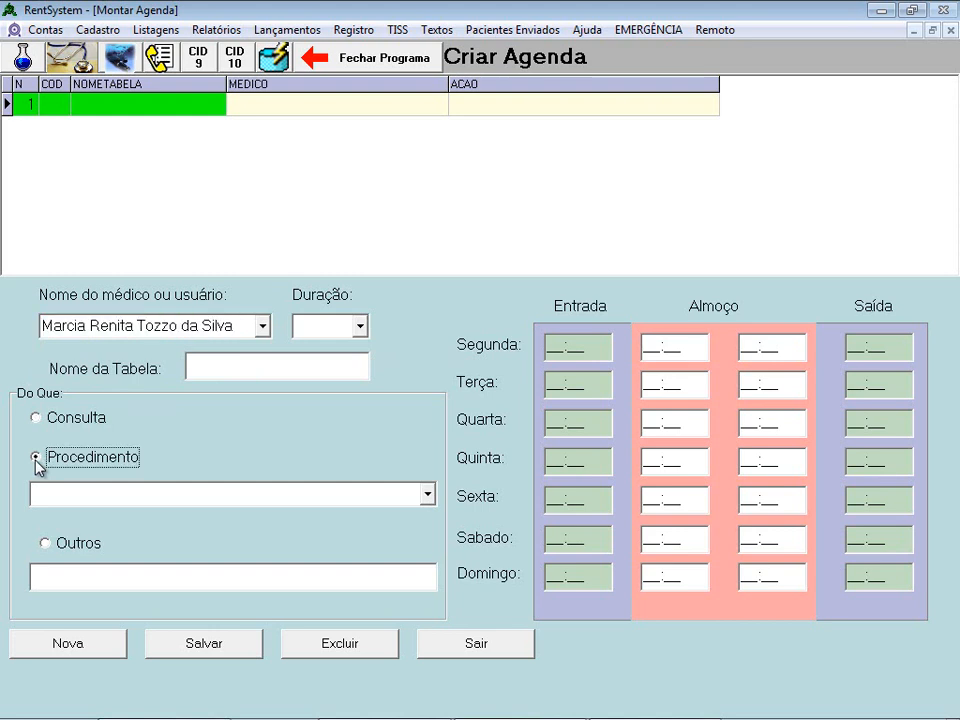
{"action": "left_click", "coordinate": [427, 494]}
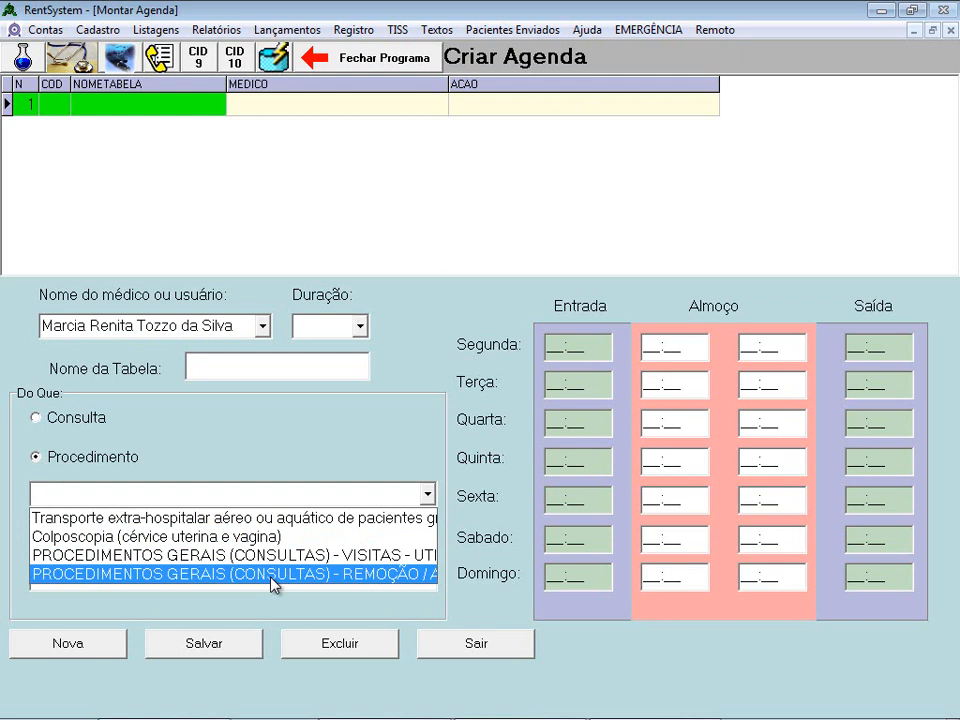
{"action": "left_click", "coordinate": [231, 436]}
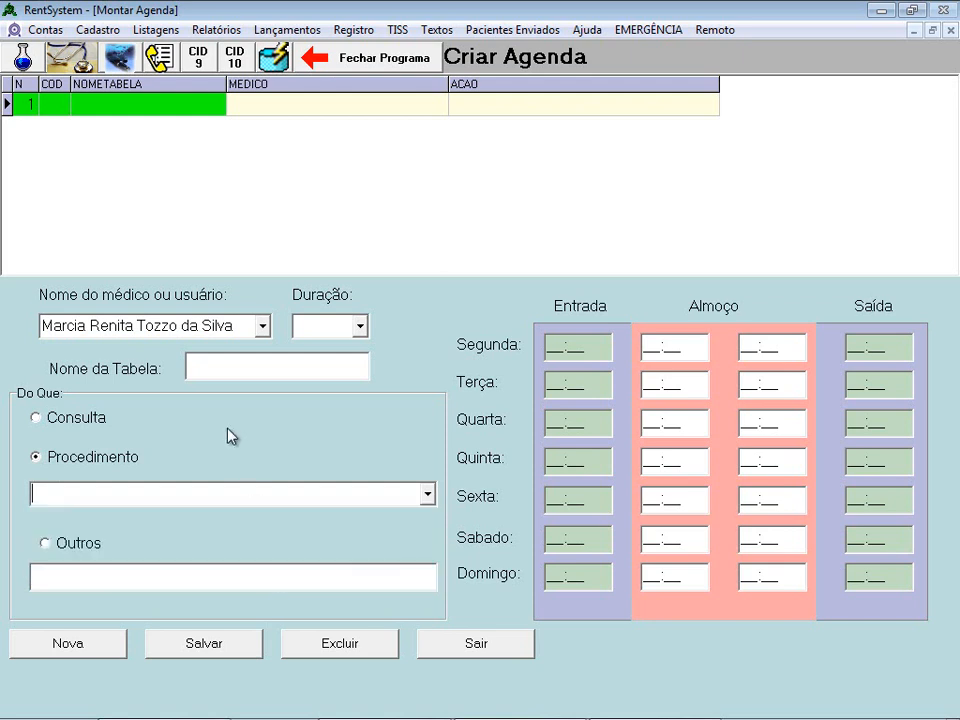
{"action": "left_click", "coordinate": [78, 545]}
{"action": "left_click", "coordinate": [80, 579]}
{"action": "left_click", "coordinate": [76, 425]}
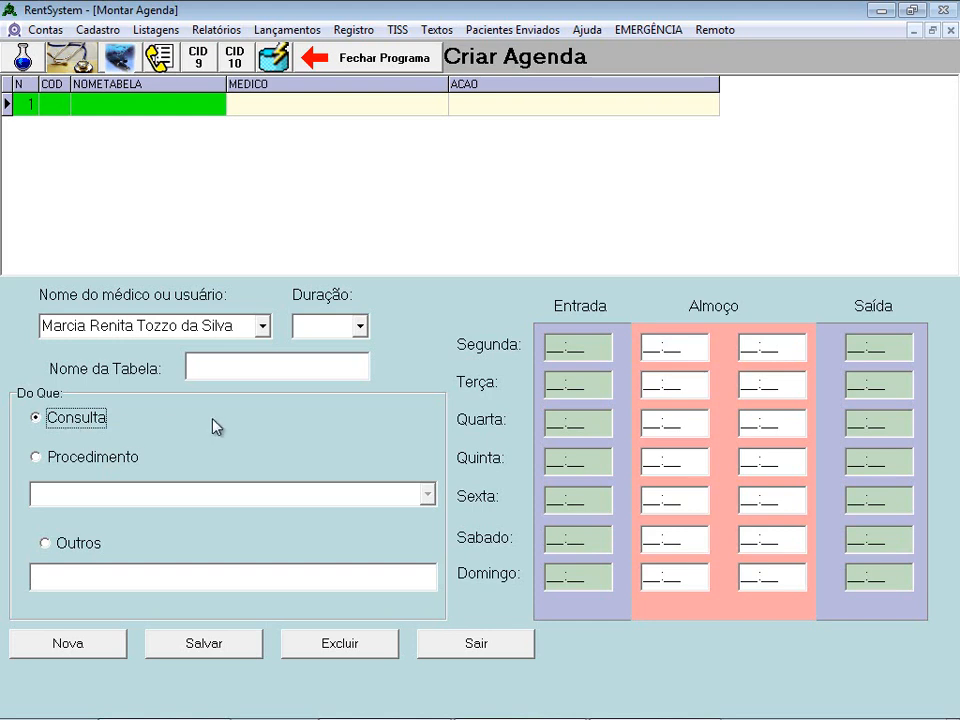
- Set the appointment duration to 15 minutes and name the table 'DR MARCIA'
{"action": "left_click", "coordinate": [359, 326]}
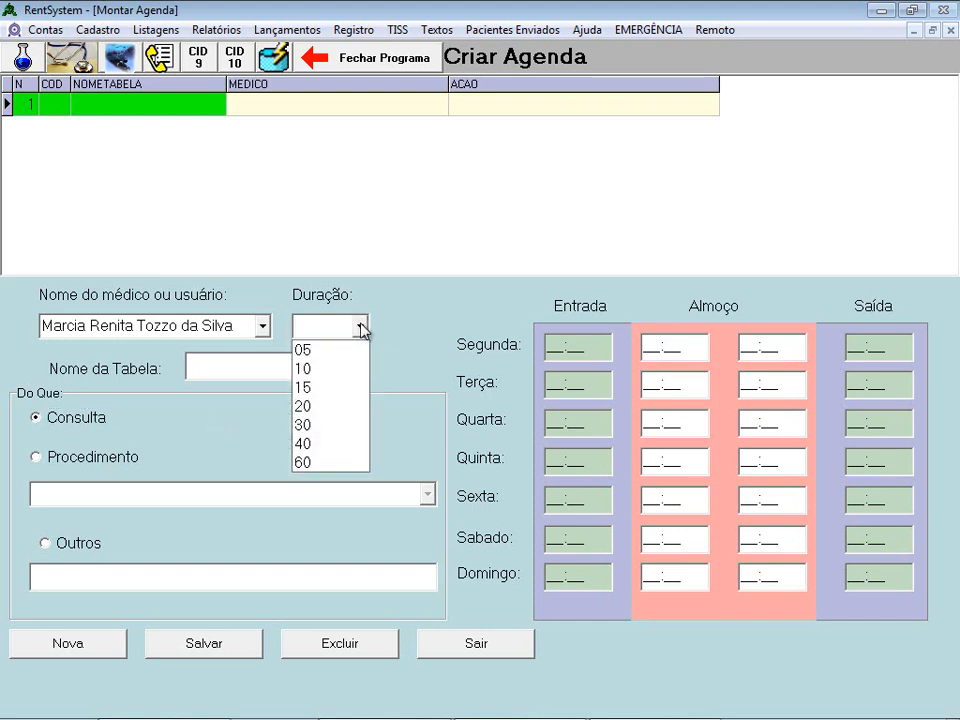
{"action": "left_click", "coordinate": [334, 389]}
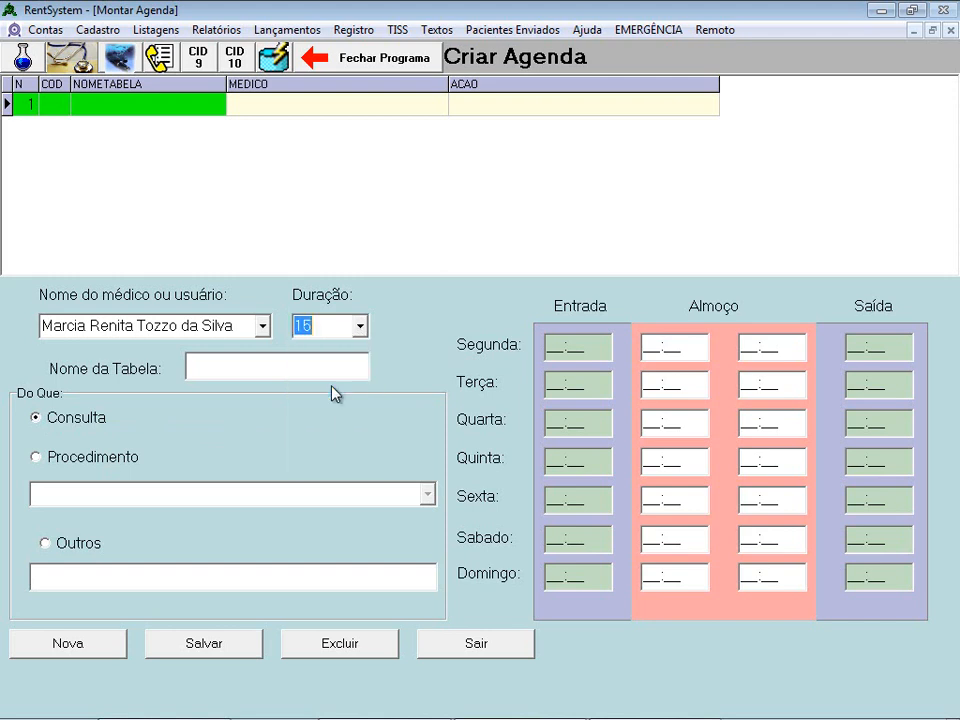
{"action": "left_click", "coordinate": [315, 369]}
{"action": "type", "text": "d"}
{"action": "key", "text": "BackSpace"}
{"action": "type", "text": "DR MARCIA"}
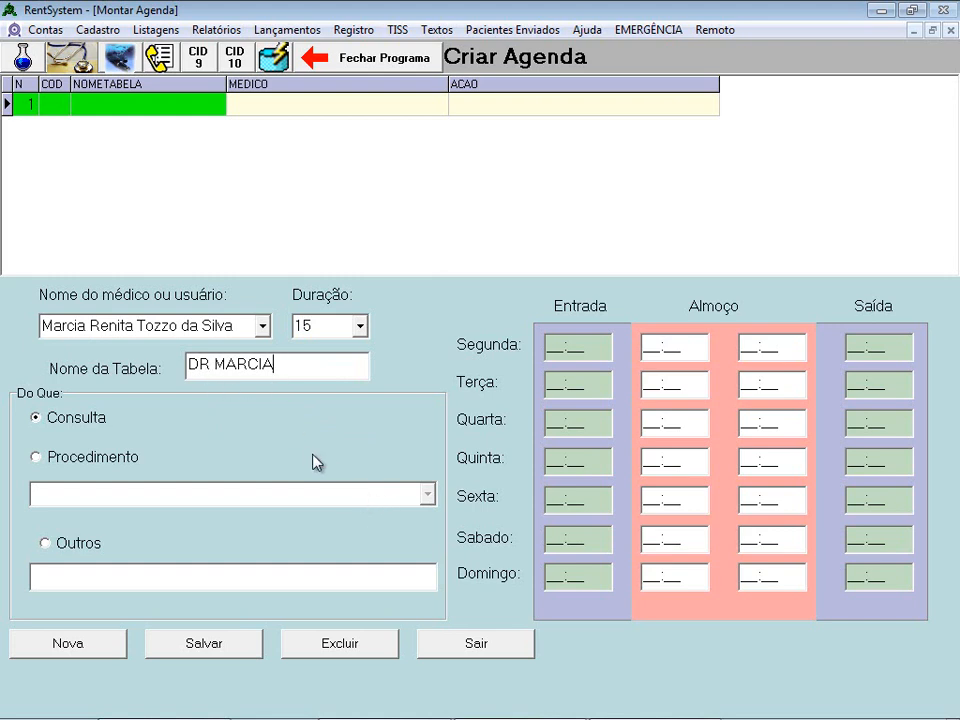
- Enter Monday's hours: 08:00 start, 12:00–14:00 lunch, 16:00 finish
{"action": "left_click", "coordinate": [600, 352]}
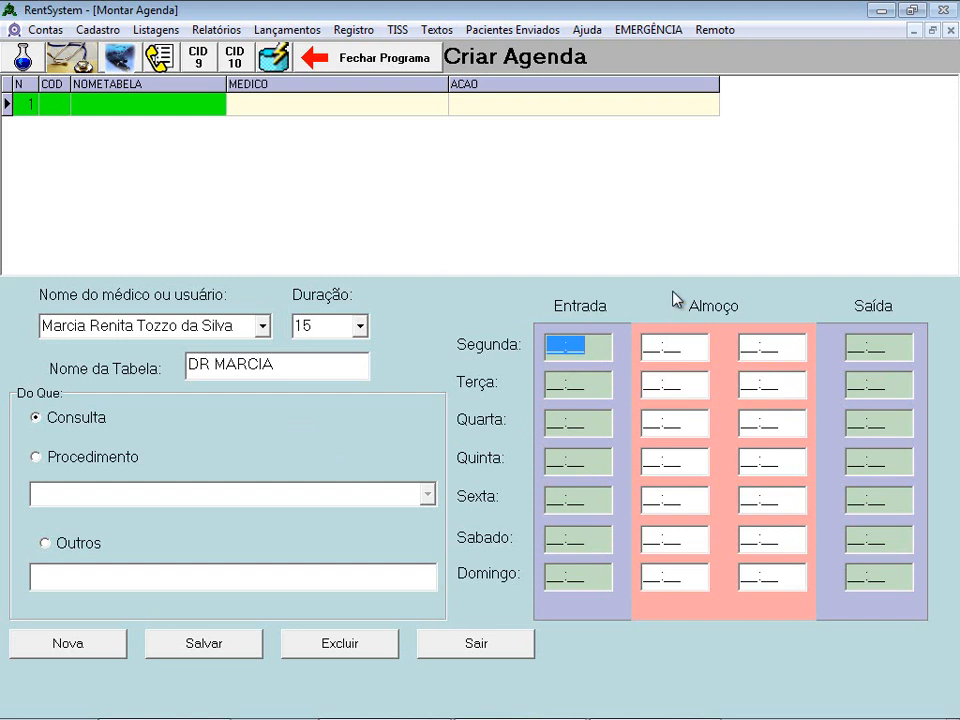
{"action": "type", "text": "0800"}
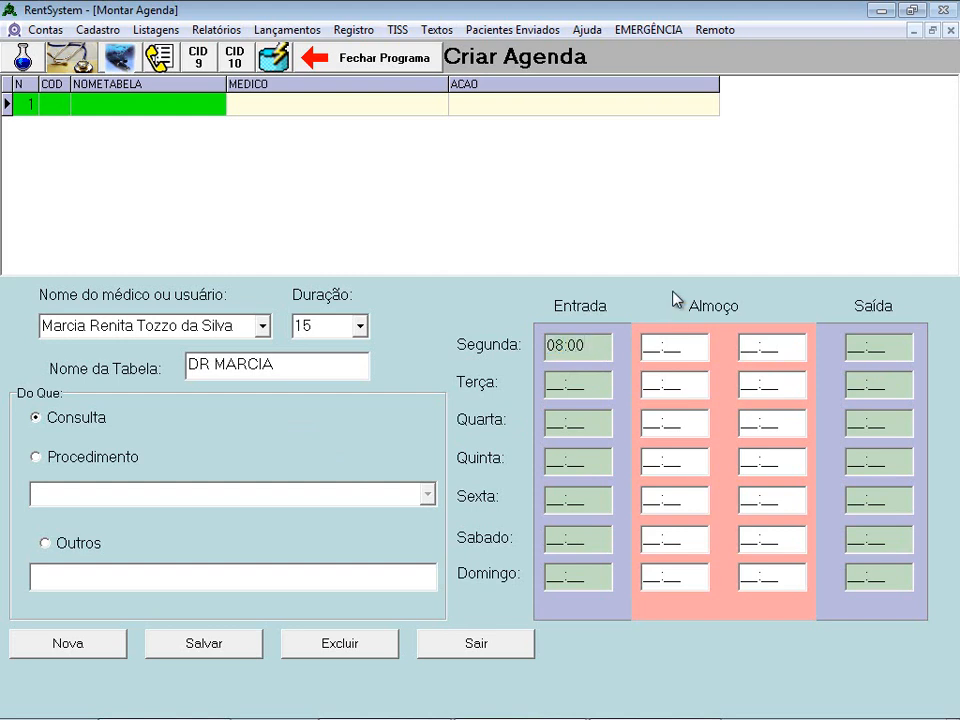
{"action": "key", "text": "Tab"}
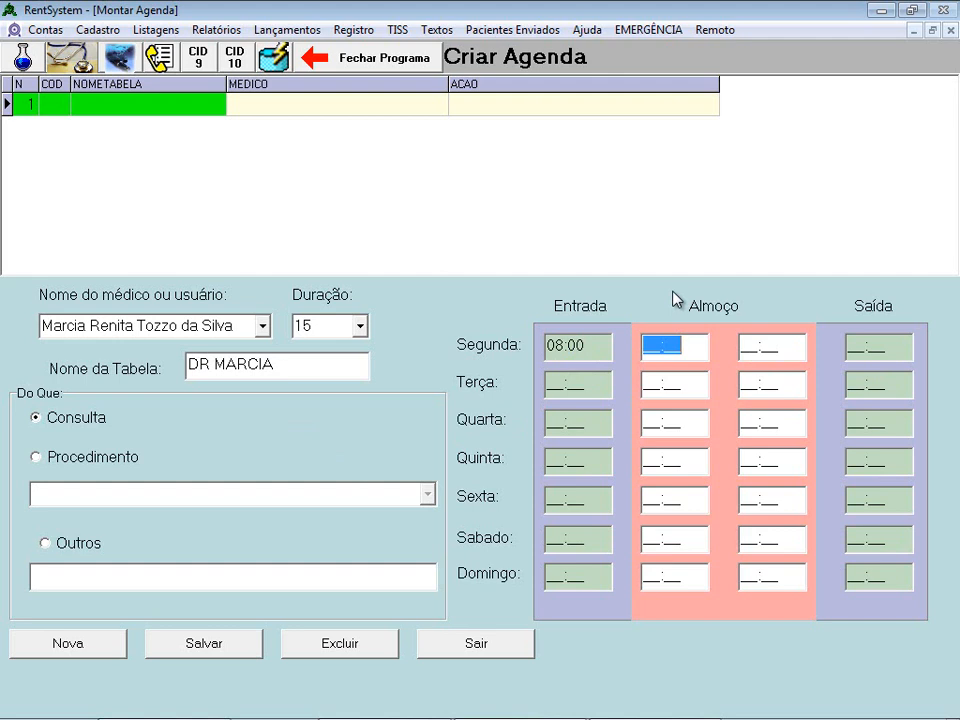
{"action": "type", "text": "1200"}
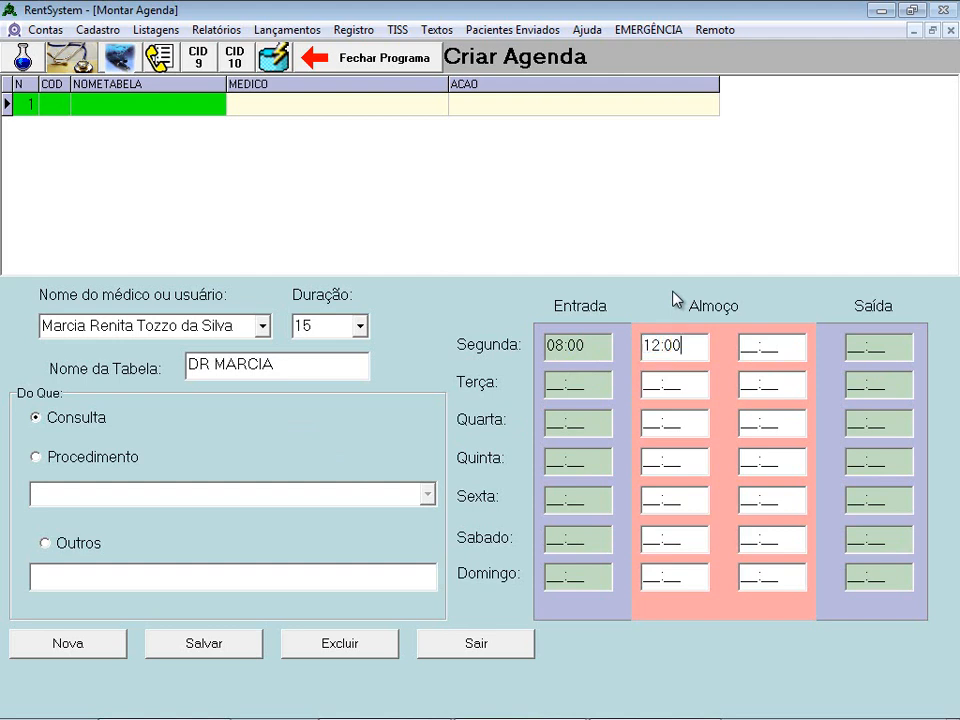
{"action": "key", "text": "Tab"}
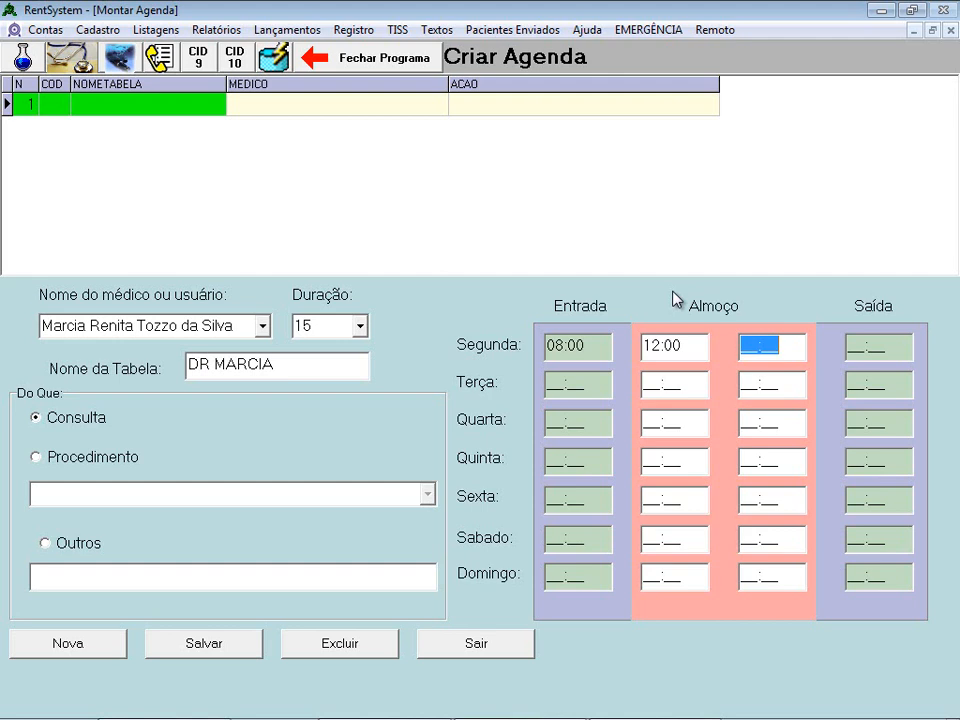
{"action": "type", "text": "1400"}
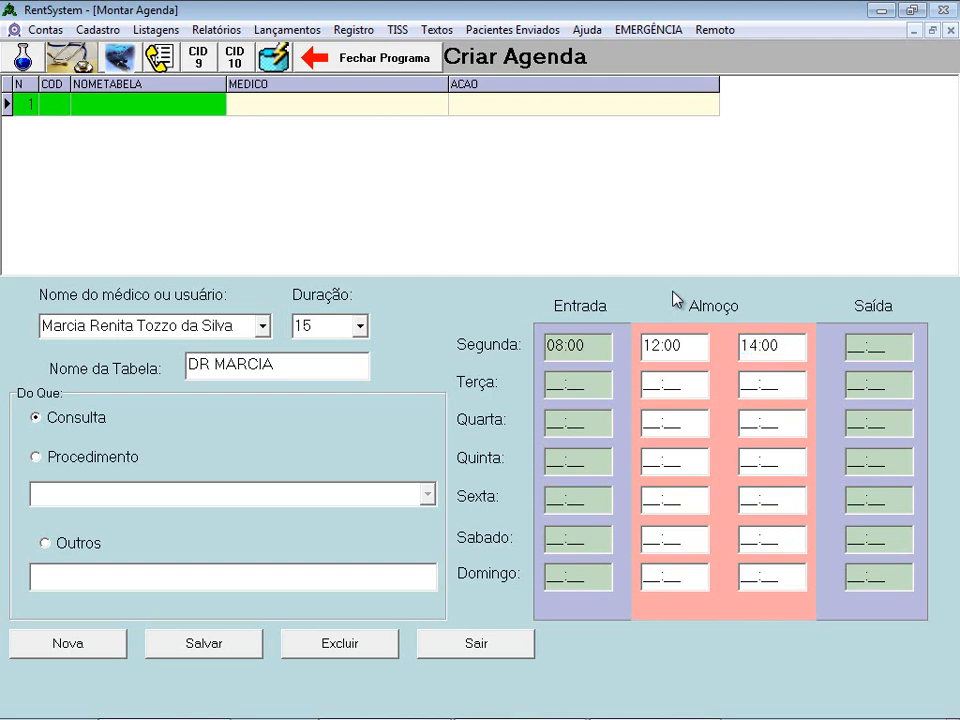
{"action": "key", "text": "Tab"}
{"action": "type", "text": "1600"}
- Set Terça's hours to 10:00–15:00
{"action": "left_click", "coordinate": [601, 385]}
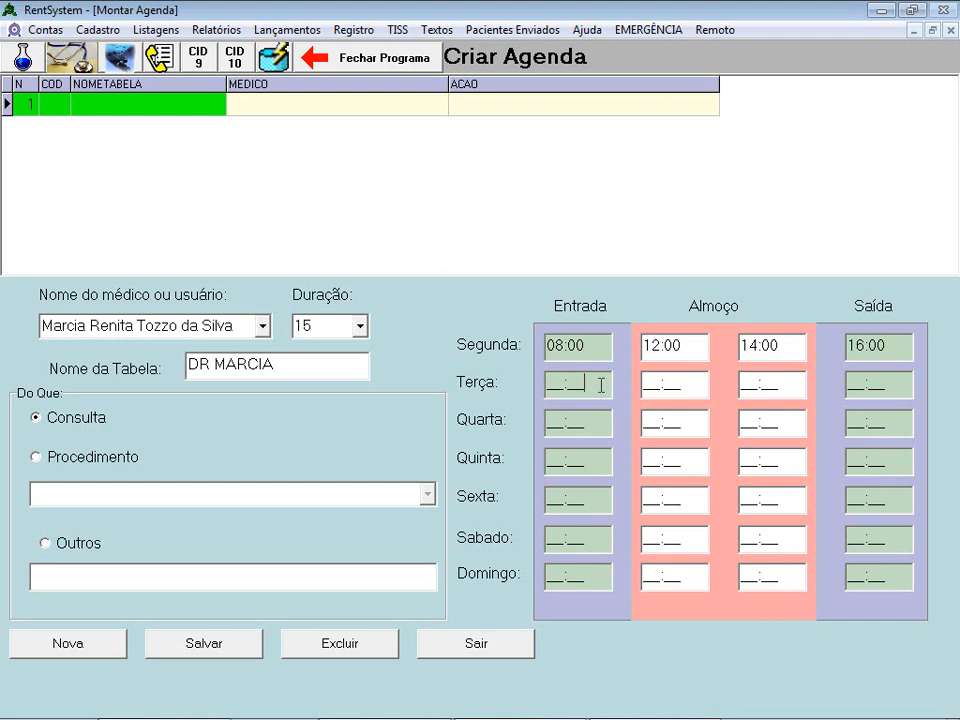
{"action": "double_click", "coordinate": [601, 385]}
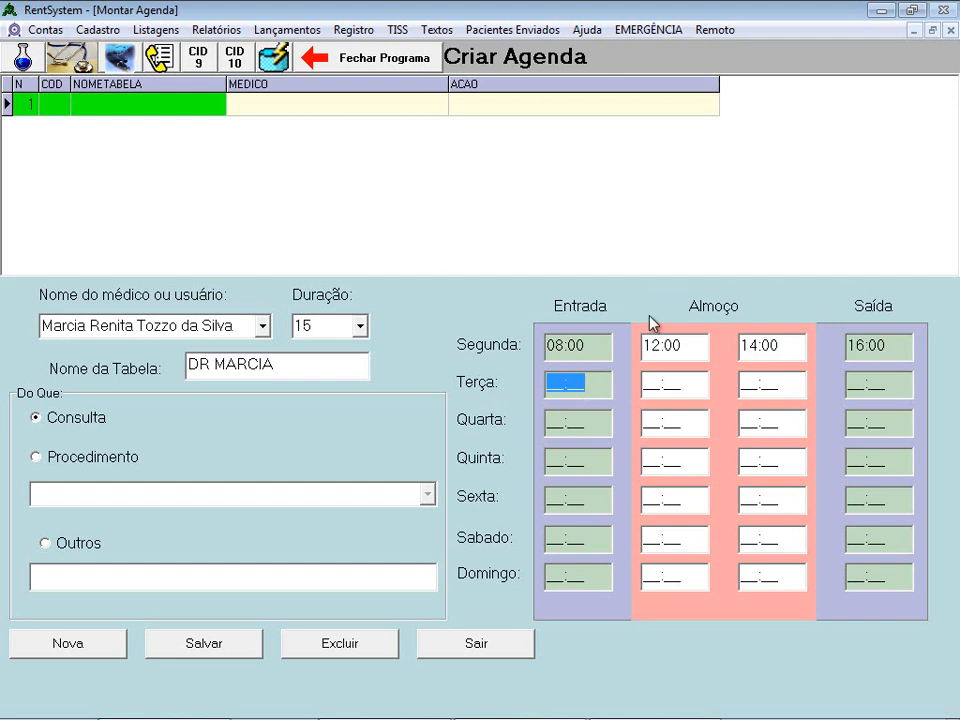
{"action": "type", "text": "1000"}
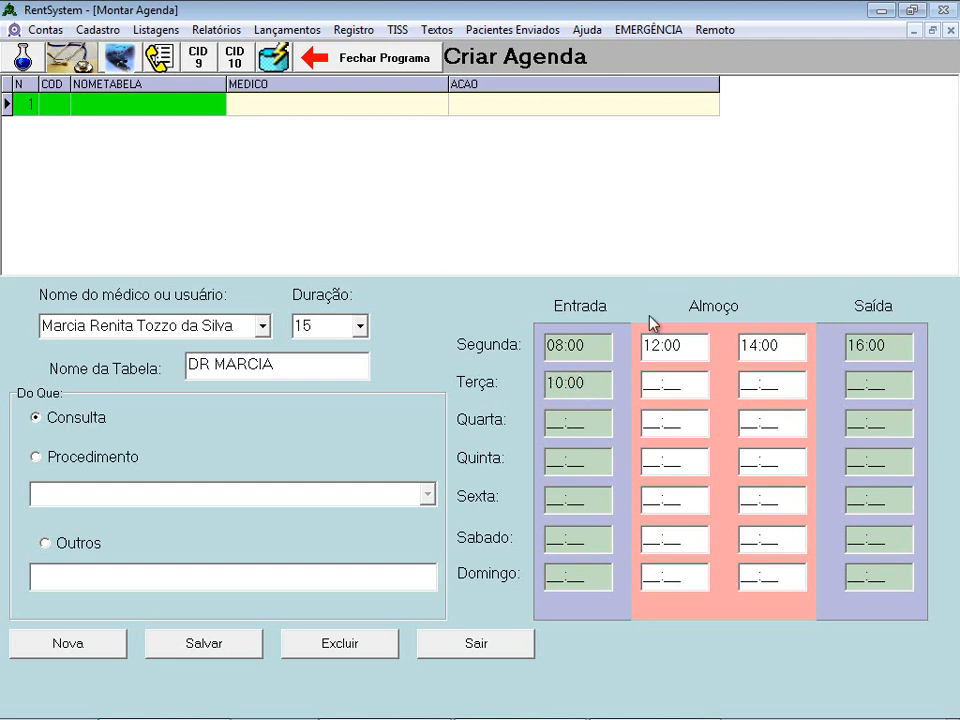
{"action": "key", "text": "Tab"}
{"action": "key", "text": "Tab"}
{"action": "key", "text": "Tab"}
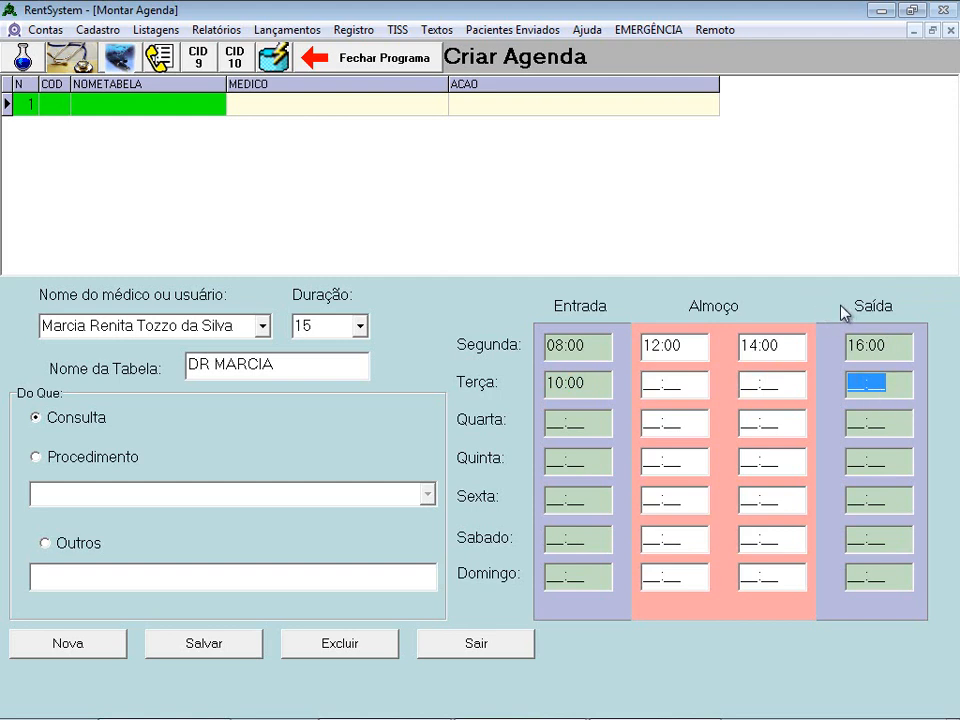
{"action": "type", "text": "1500"}
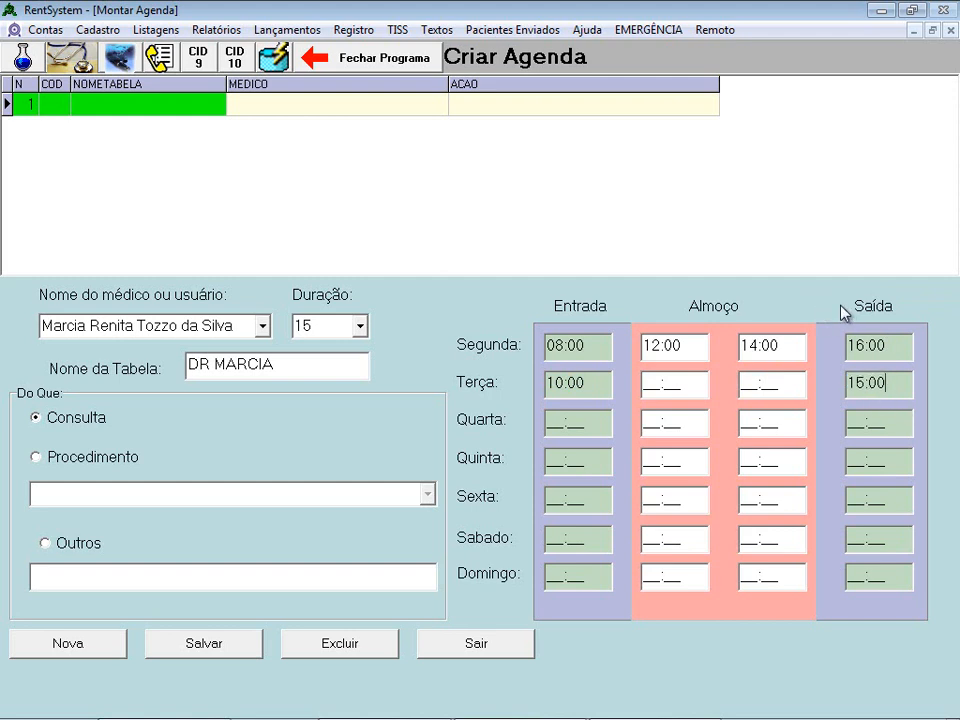
{"action": "left_click", "coordinate": [900, 426]}
- Set Quinta to 08:00–16:00 with a 12:00–14:00 lunch
{"action": "left_click", "coordinate": [597, 428]}
{"action": "left_click", "coordinate": [602, 466]}
{"action": "double_click", "coordinate": [603, 465]}
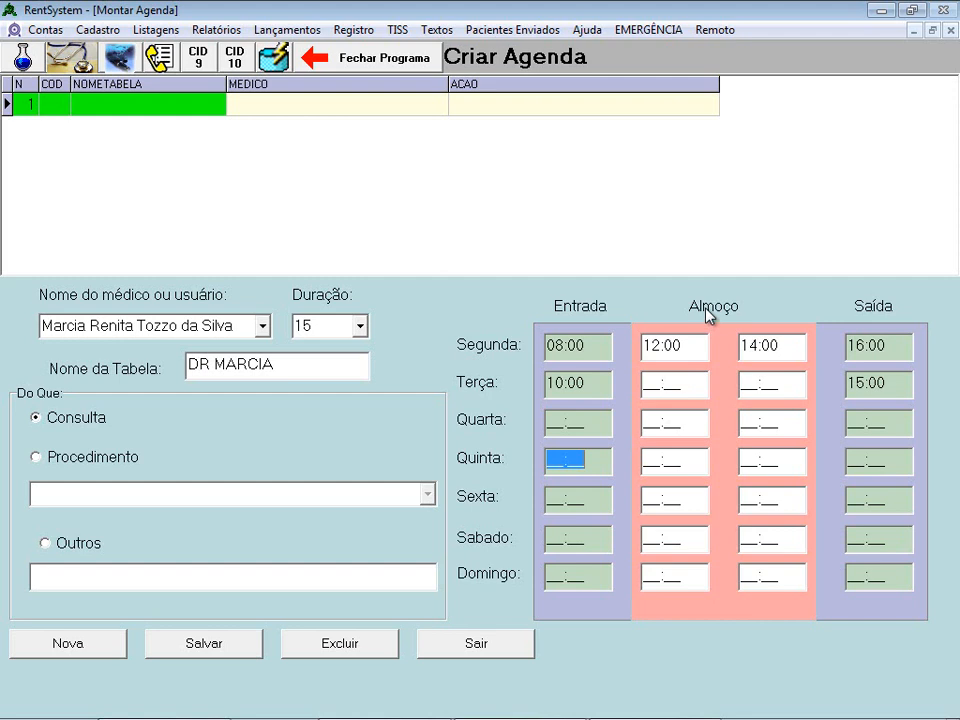
{"action": "type", "text": "0800"}
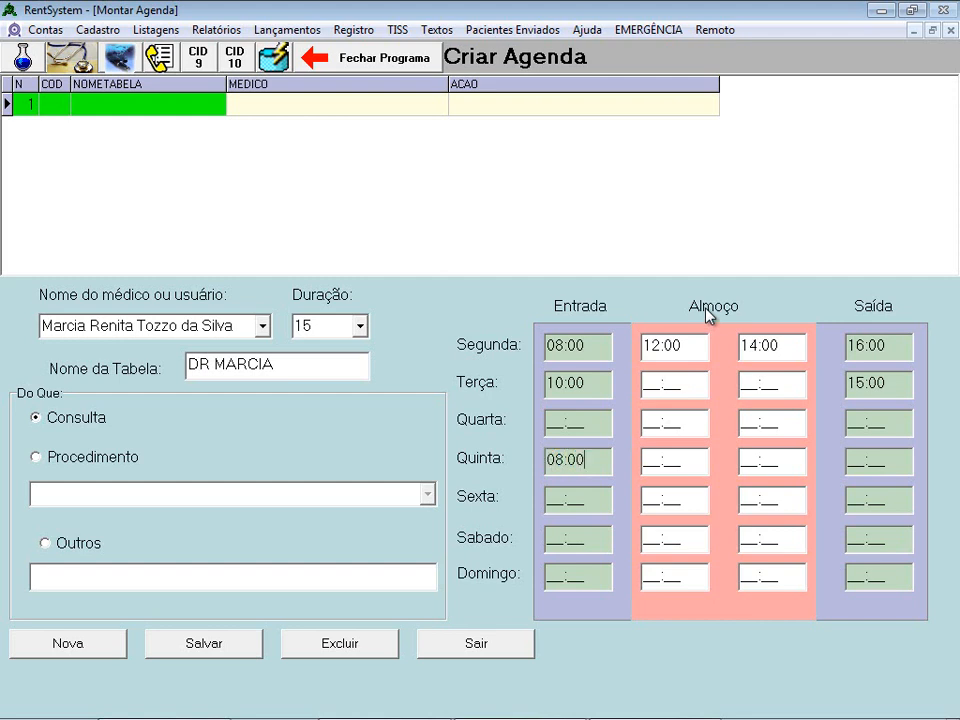
{"action": "key", "text": "Tab"}
{"action": "type", "text": "1200"}
{"action": "key", "text": "Tab"}
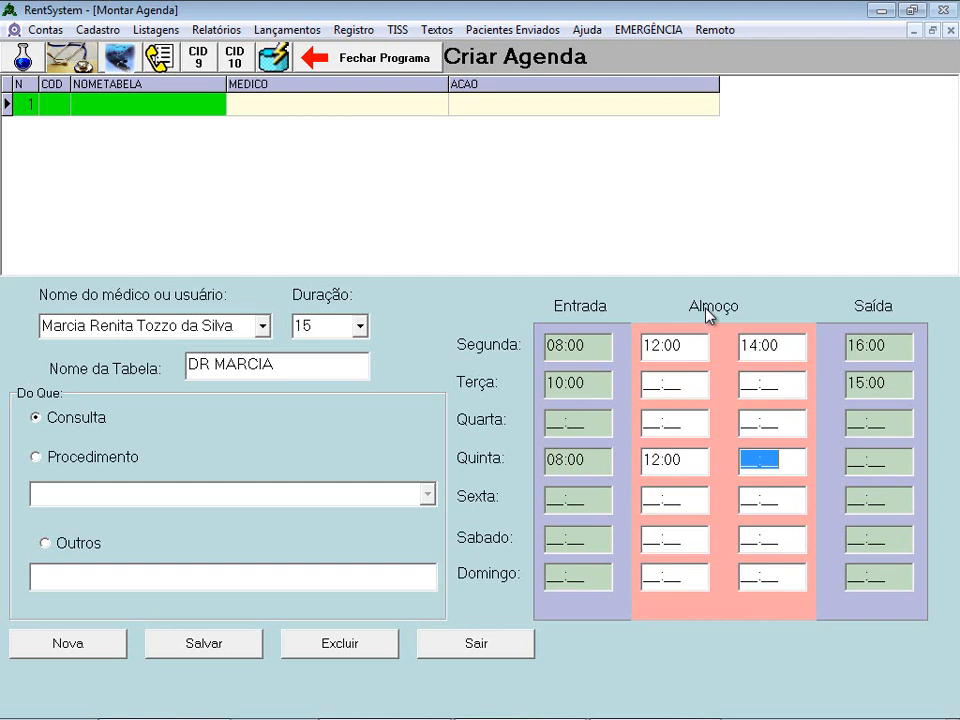
{"action": "type", "text": "1400"}
{"action": "key", "text": "Tab"}
{"action": "type", "text": "16:00"}
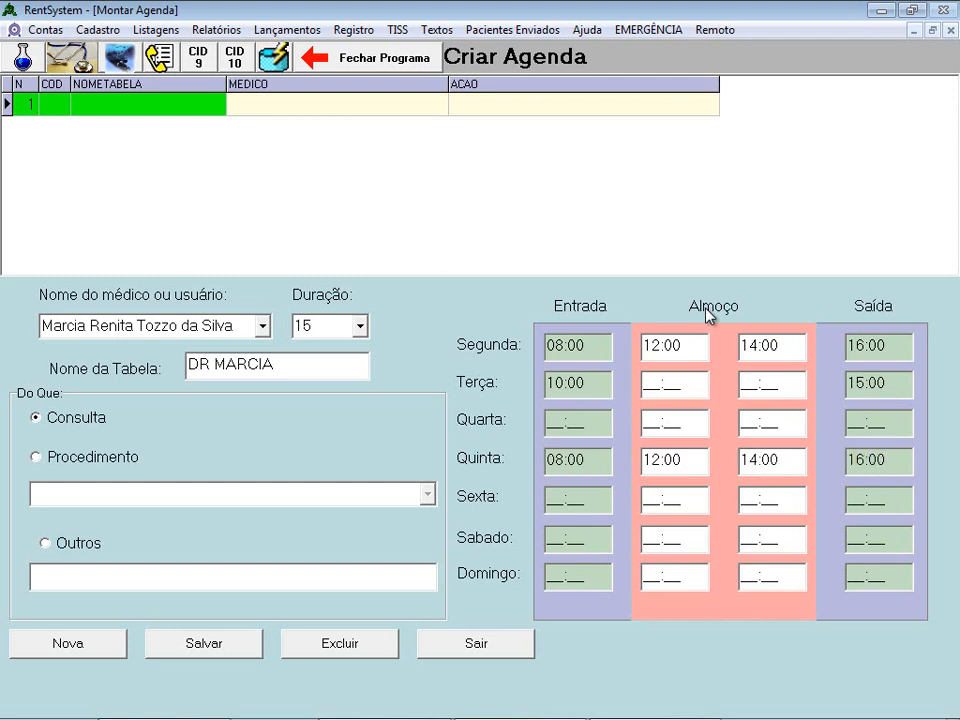
- Set Sexta to 08:00–16:00 with a 12:00–14:00 lunch
{"action": "key", "text": "Tab"}
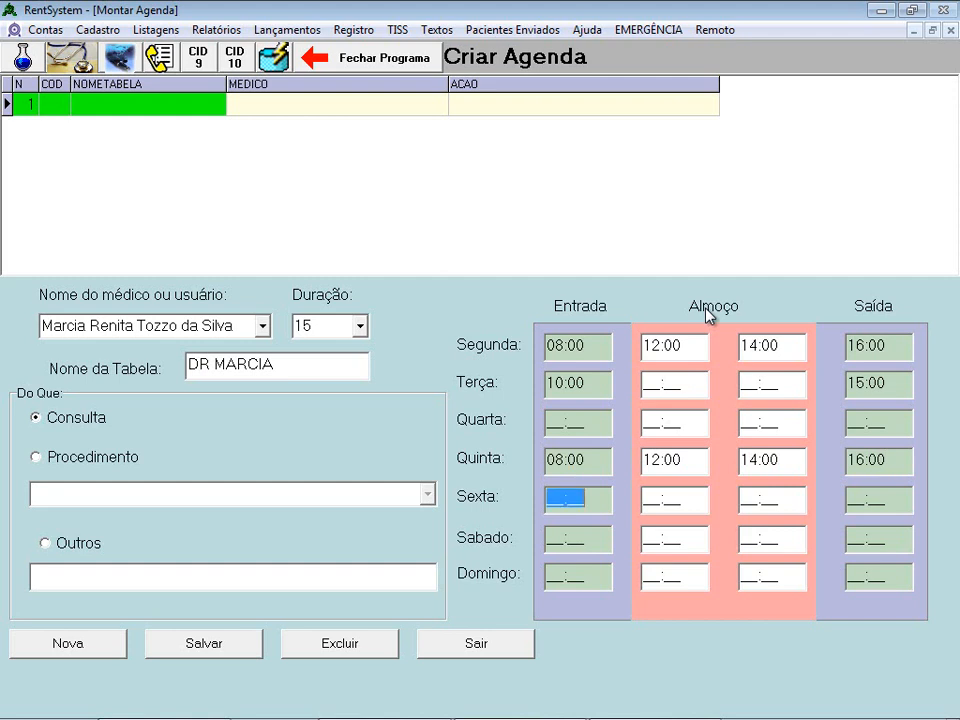
{"action": "type", "text": "0800"}
{"action": "key", "text": "Tab"}
{"action": "type", "text": "1200"}
{"action": "key", "text": "Tab"}
{"action": "type", "text": "1400"}
{"action": "key", "text": "Tab"}
{"action": "type", "text": "16:00"}
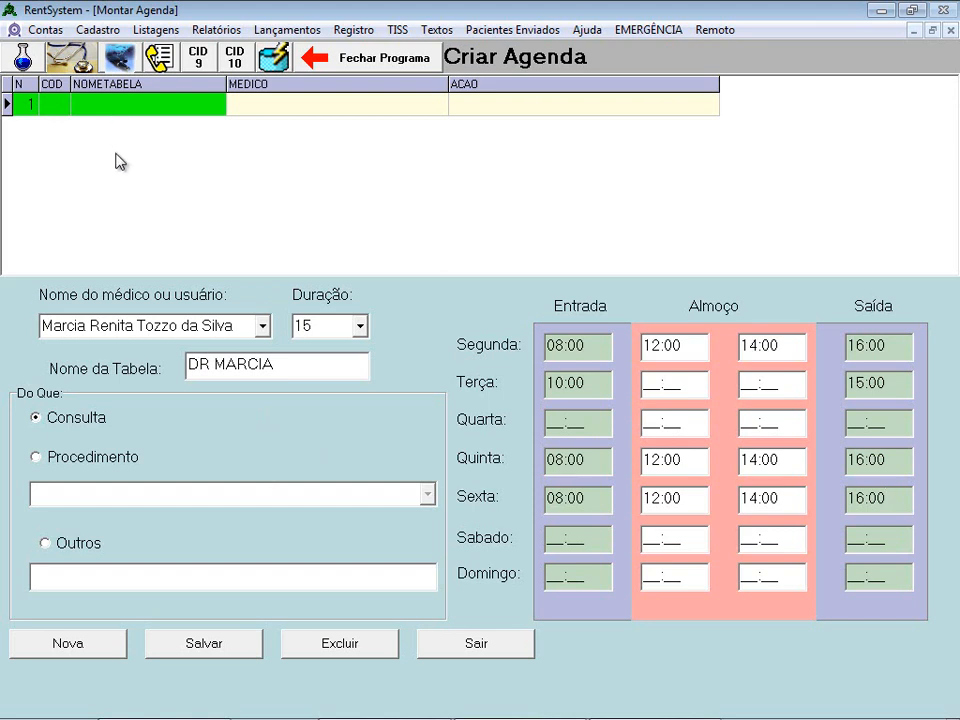
- Save the DR MARCIA consultation schedule and close the Montar Agenda builder
{"action": "left_click", "coordinate": [236, 645]}
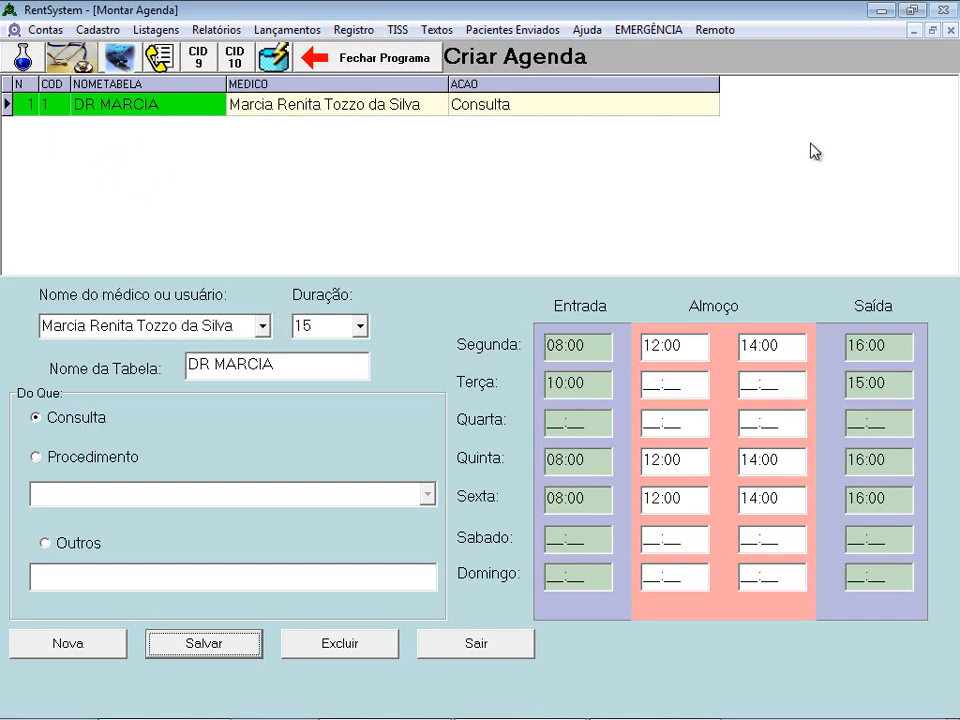
{"action": "left_click", "coordinate": [486, 655]}
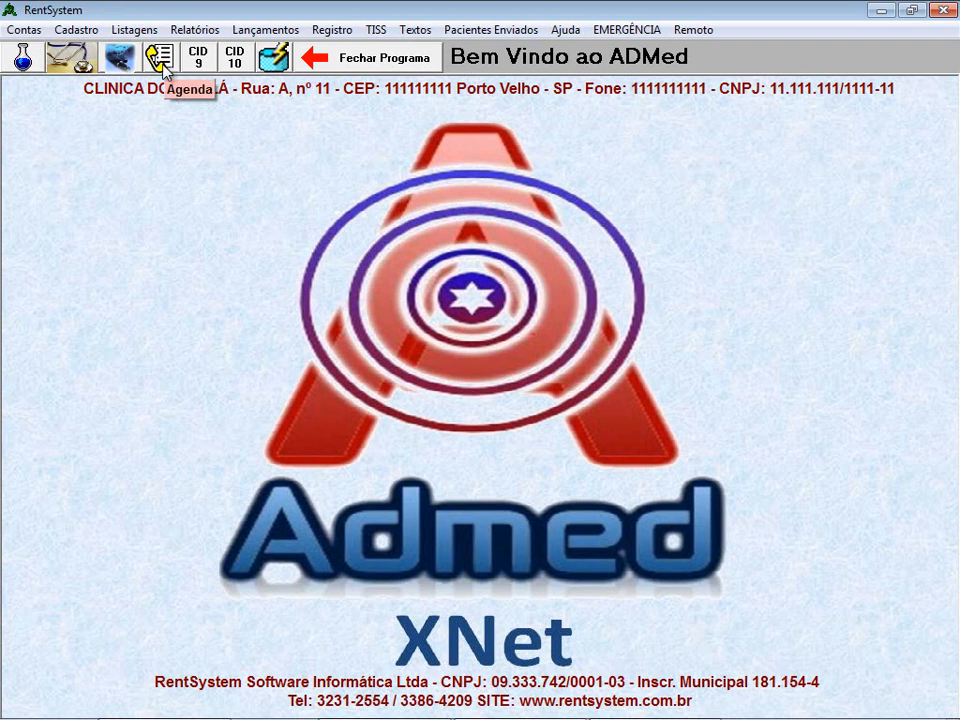
{"action": "left_click", "coordinate": [137, 32]}
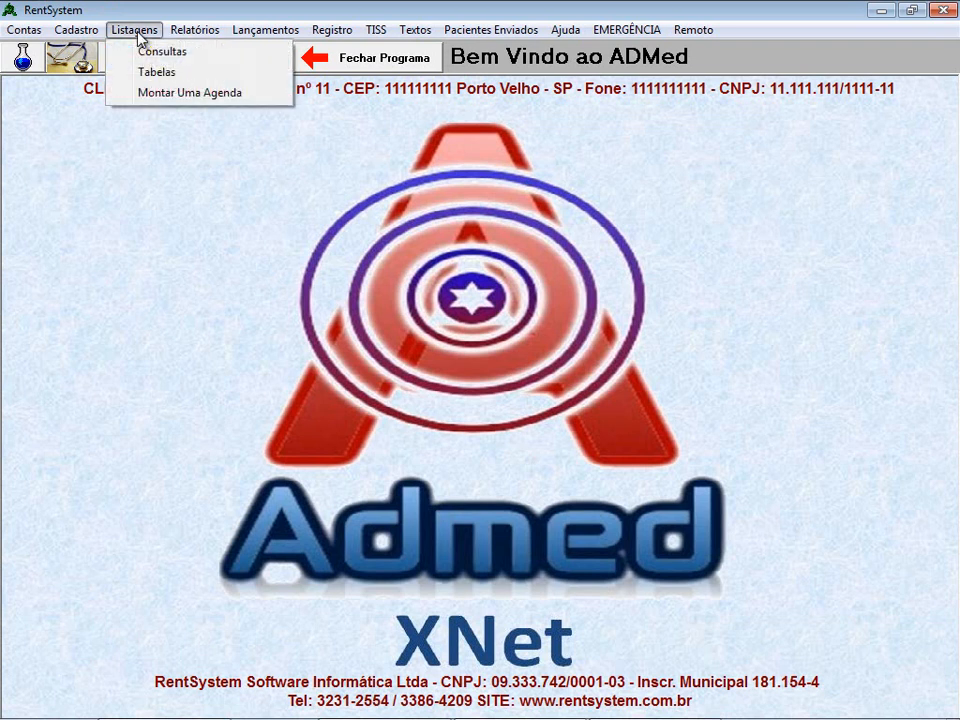
{"action": "left_click", "coordinate": [178, 93]}
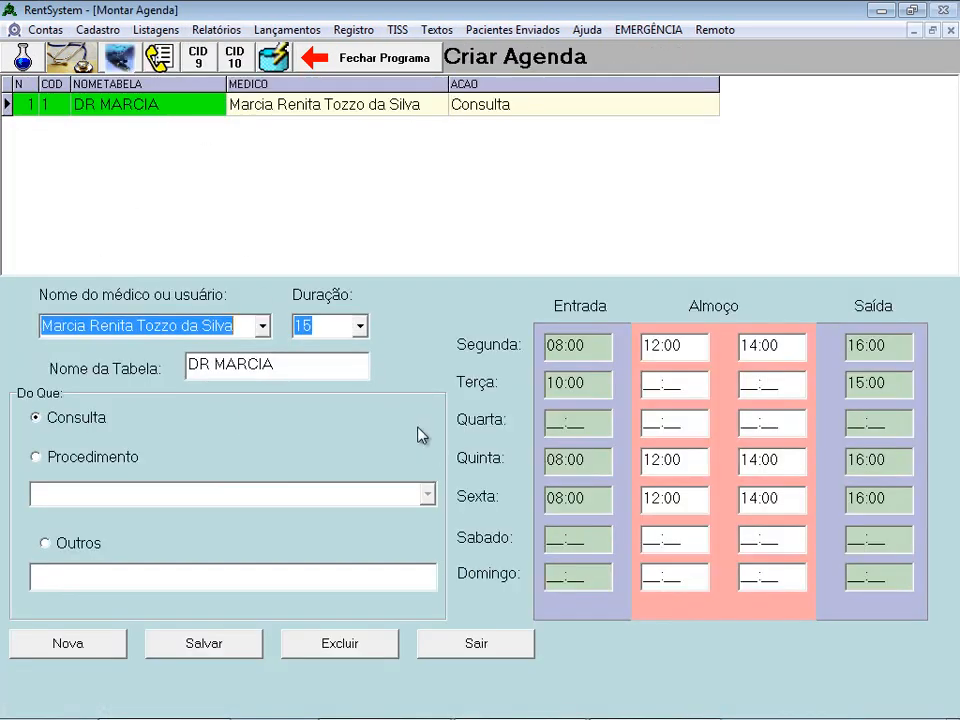
{"action": "left_click", "coordinate": [951, 31]}
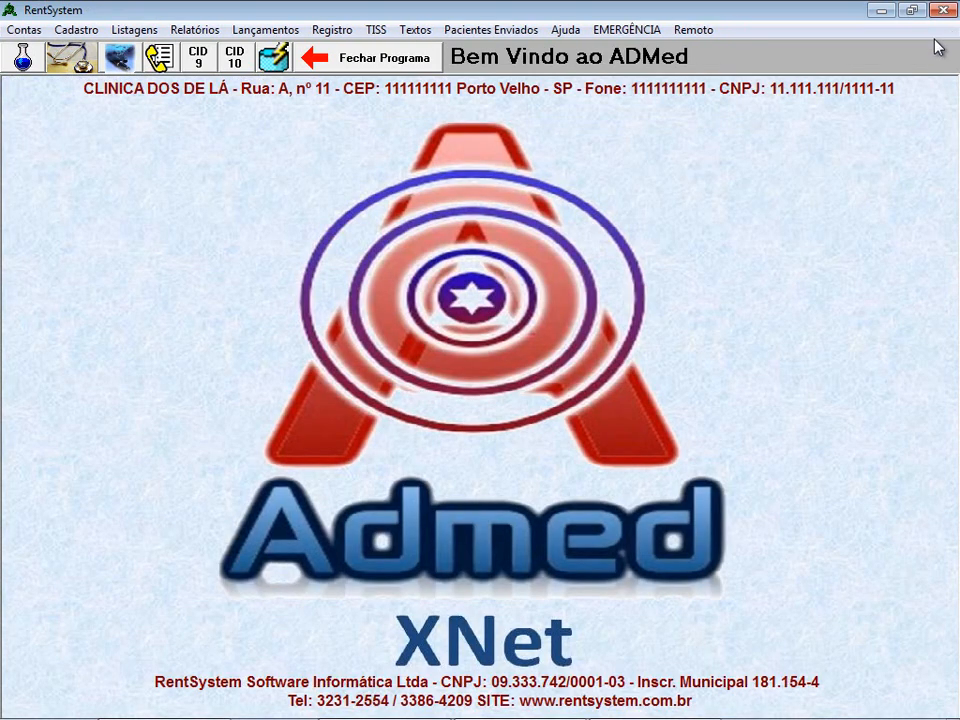
- Open the Agenda, select the DR MARCIA schedule and start 07/06/2012 with 15-minute slots
{"action": "left_click", "coordinate": [160, 60]}
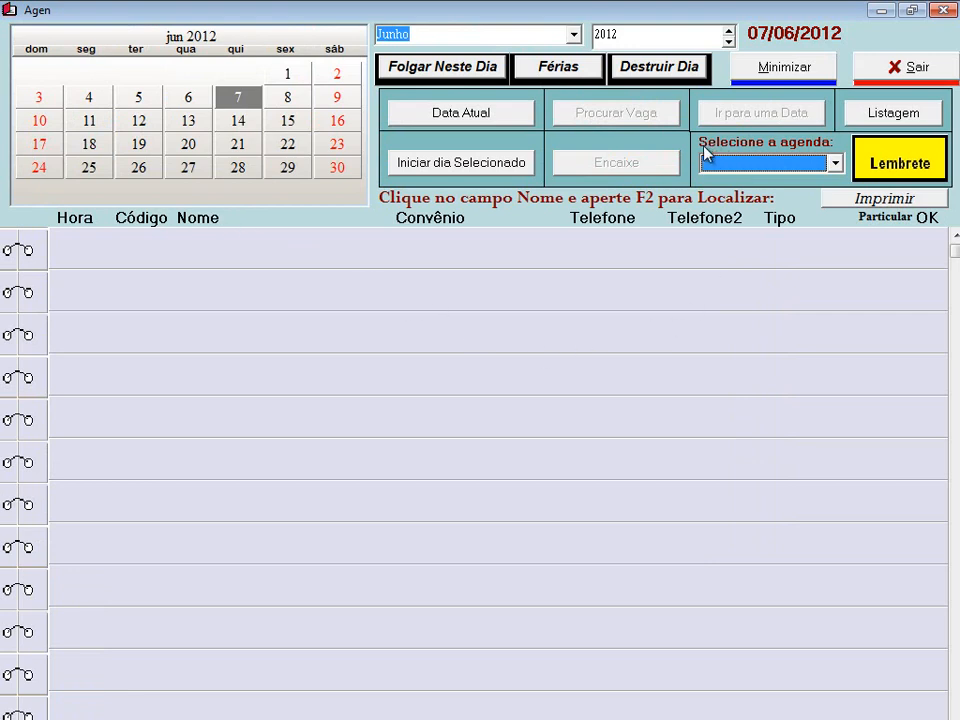
{"action": "left_click", "coordinate": [834, 162]}
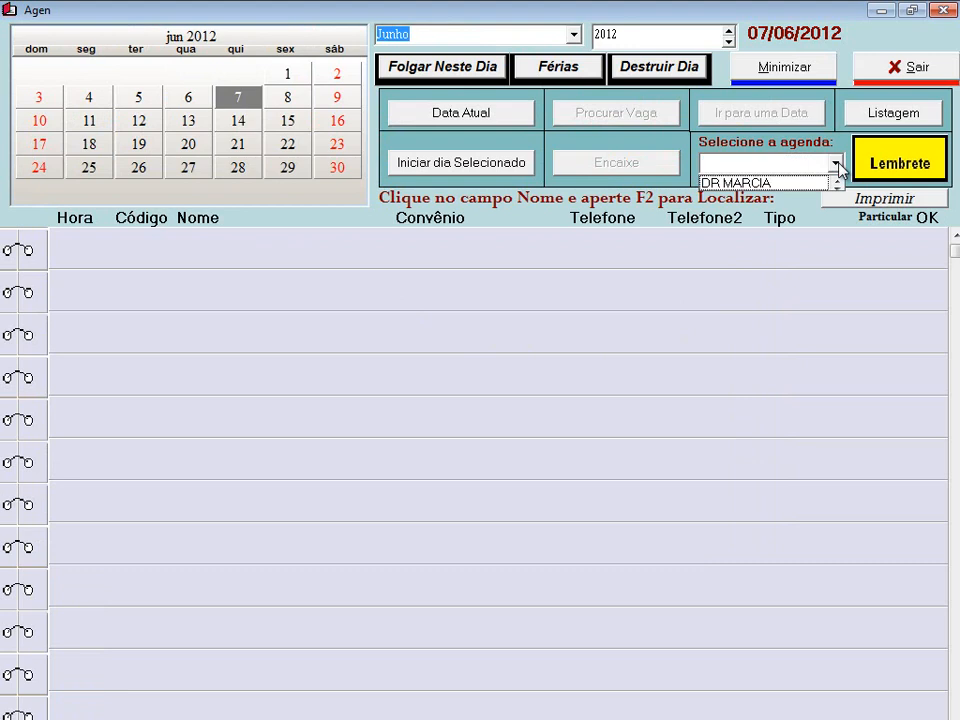
{"action": "left_click", "coordinate": [772, 186]}
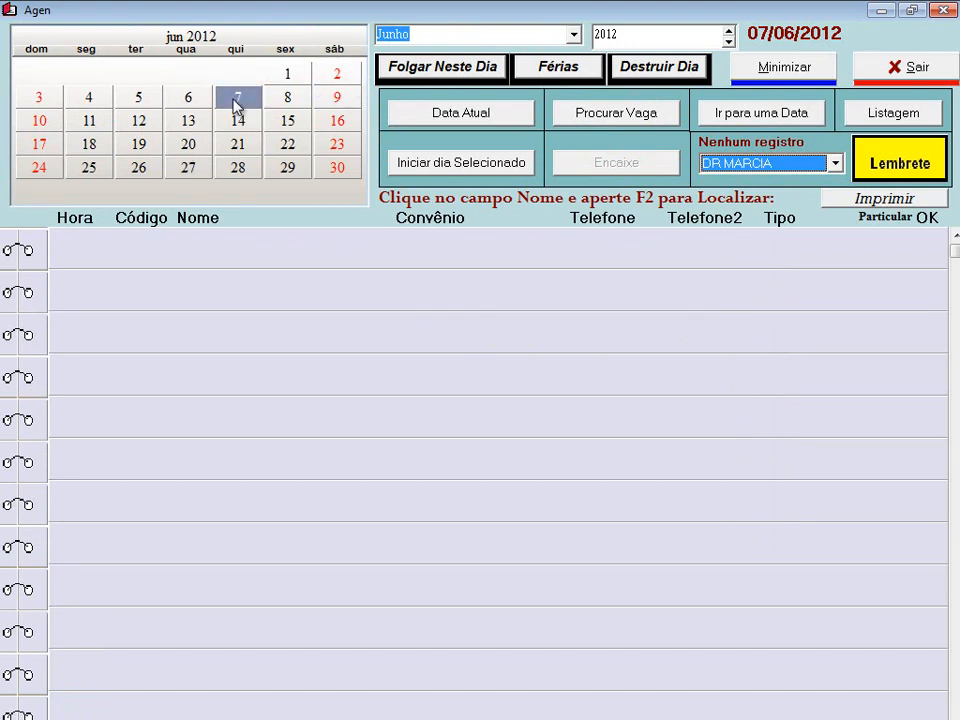
{"action": "left_click", "coordinate": [449, 164]}
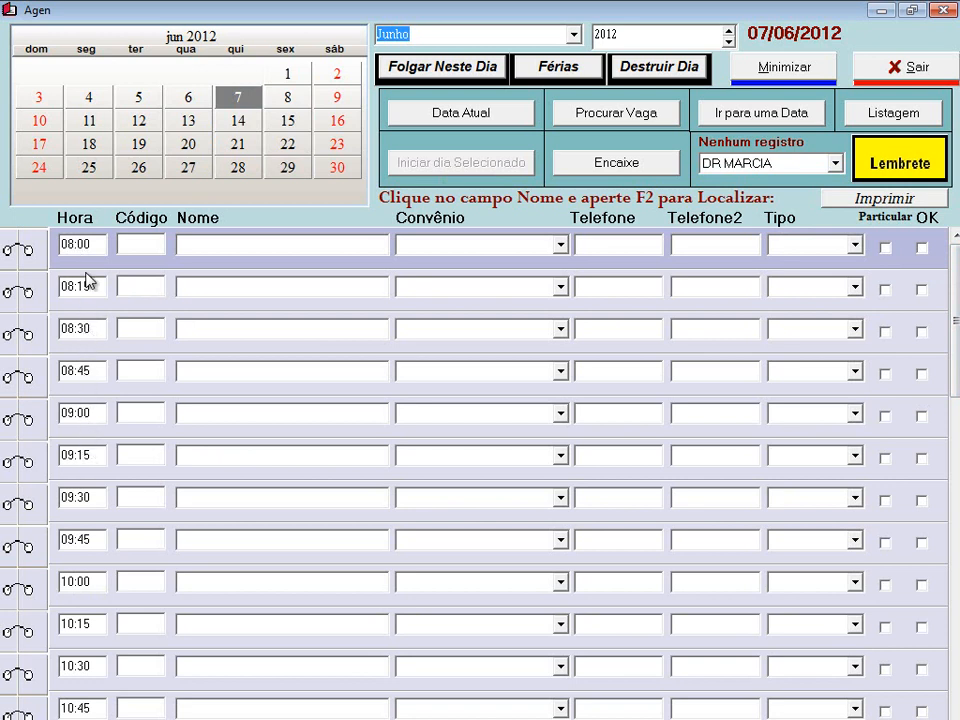
- Try starting 06/06/2012 and dismiss the non-working-day warning
{"action": "left_click_drag", "start_coordinate": [955, 383], "coordinate": [955, 600]}
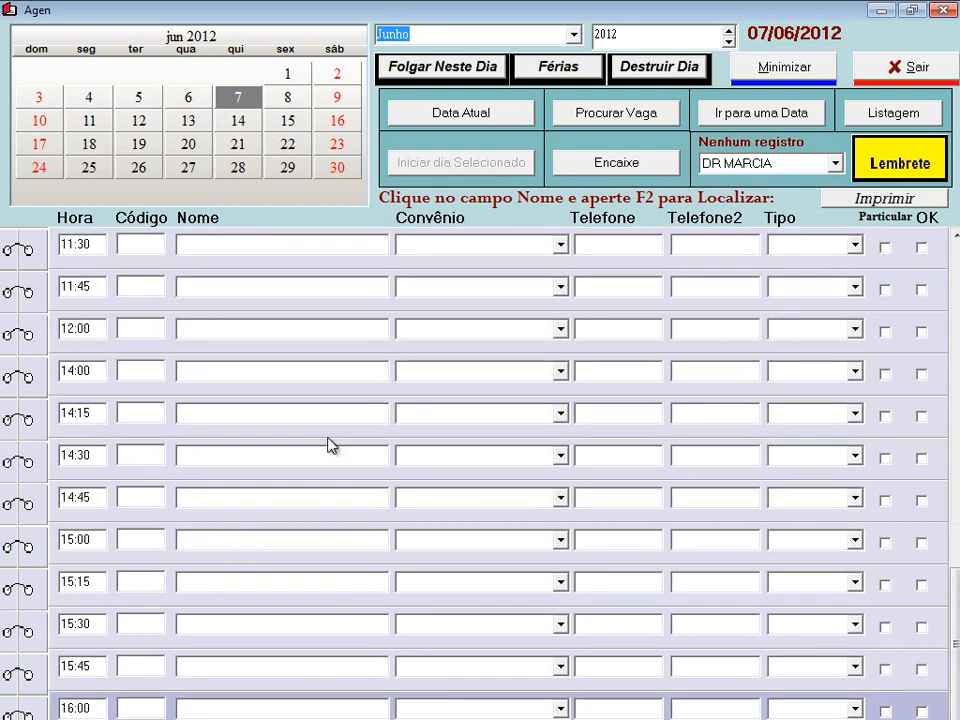
{"action": "scroll", "coordinate": [330, 445], "scroll_direction": "up", "scroll_amount": 5}
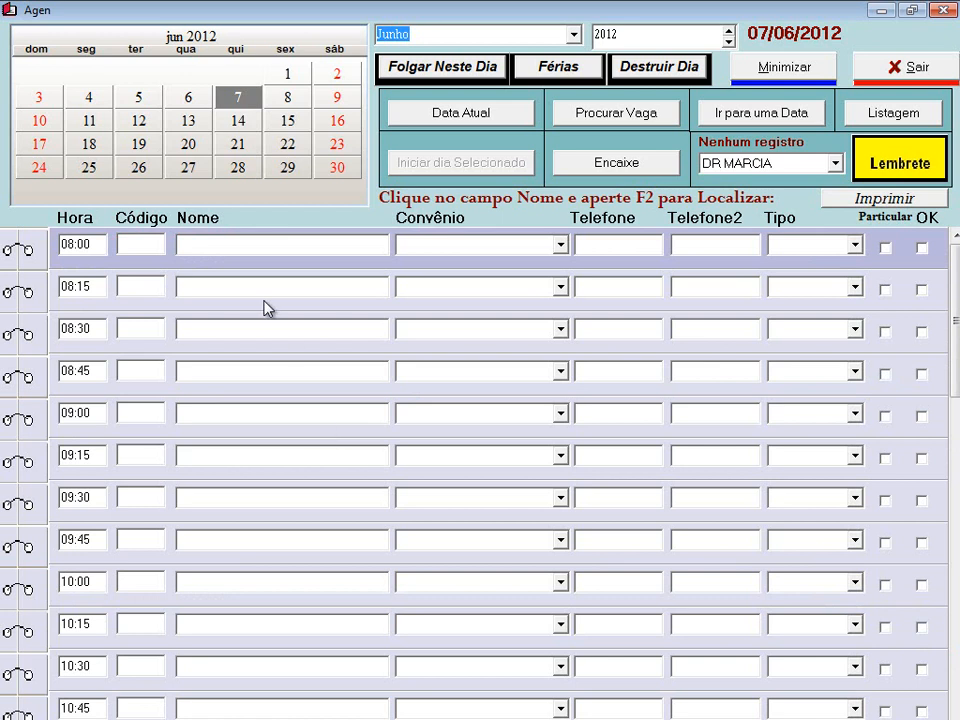
{"action": "left_click", "coordinate": [186, 103]}
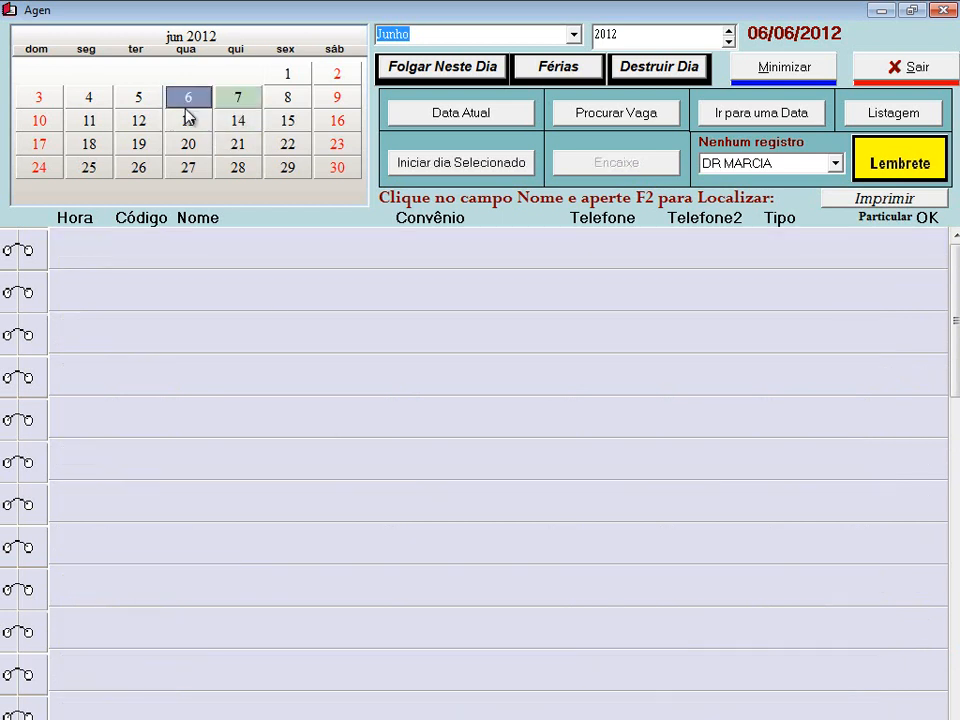
{"action": "left_click", "coordinate": [450, 163]}
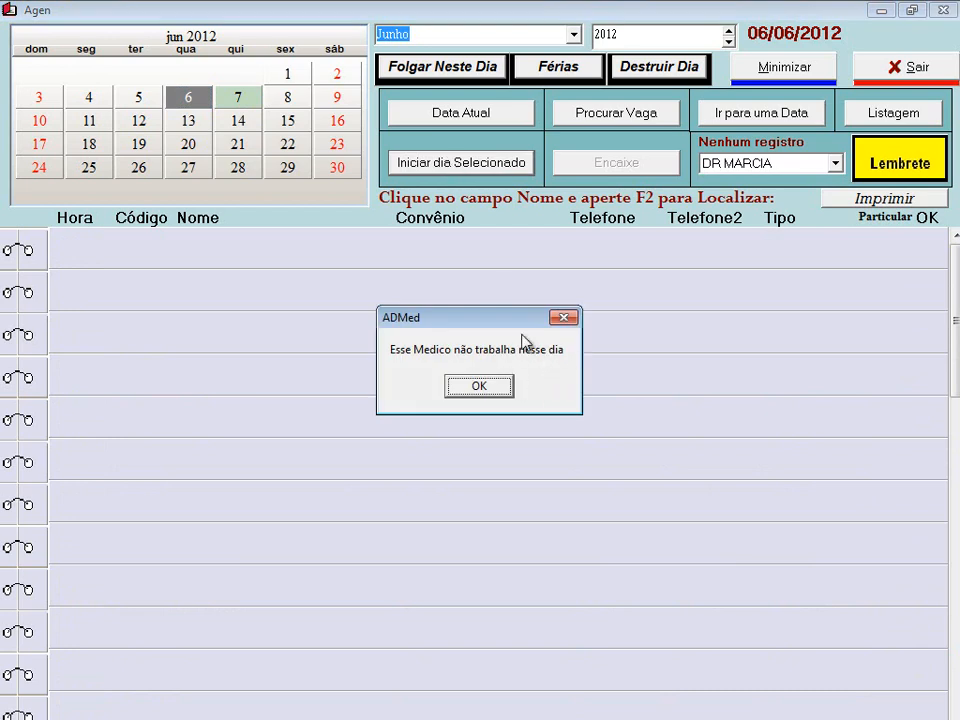
{"action": "left_click", "coordinate": [492, 390]}
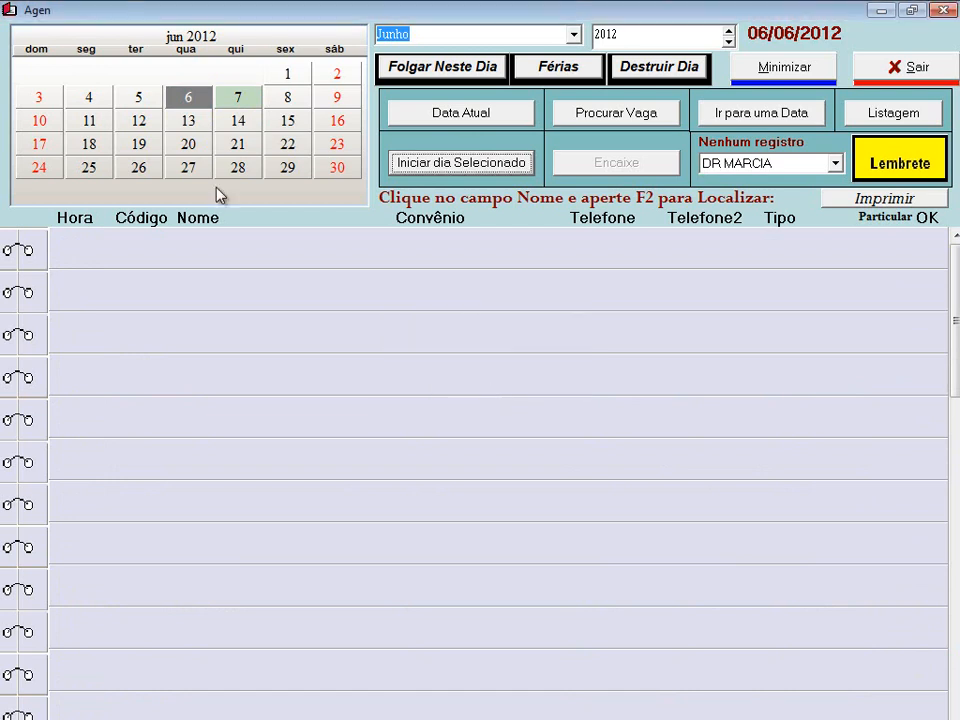
- Start 05/06/2012 with slots from 10:00, then return to 07/06/2012
{"action": "left_click", "coordinate": [141, 117]}
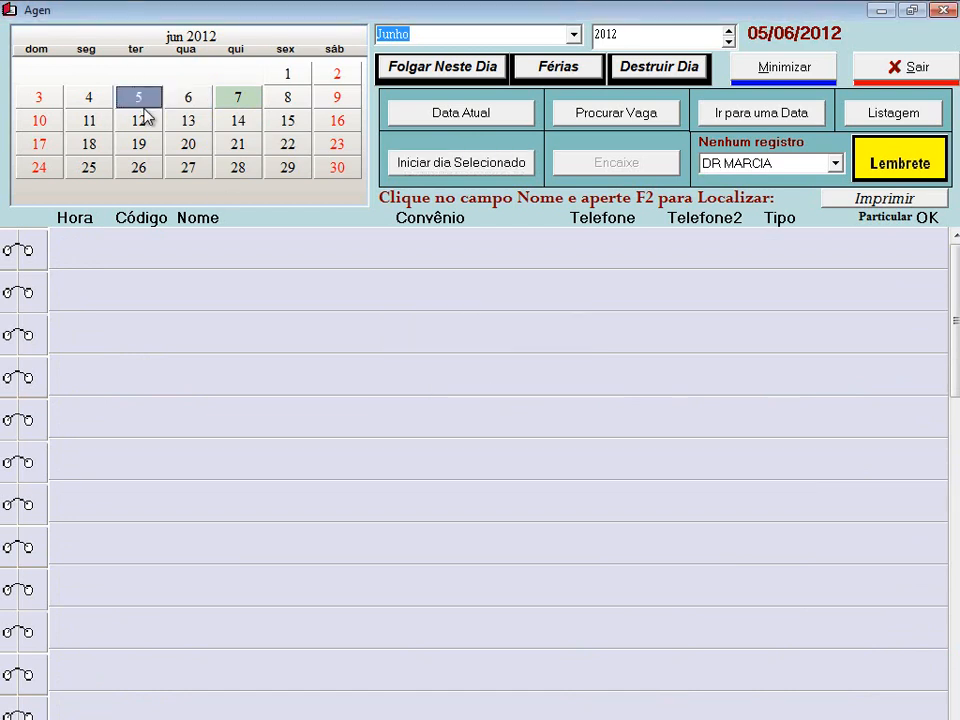
{"action": "left_click", "coordinate": [438, 168]}
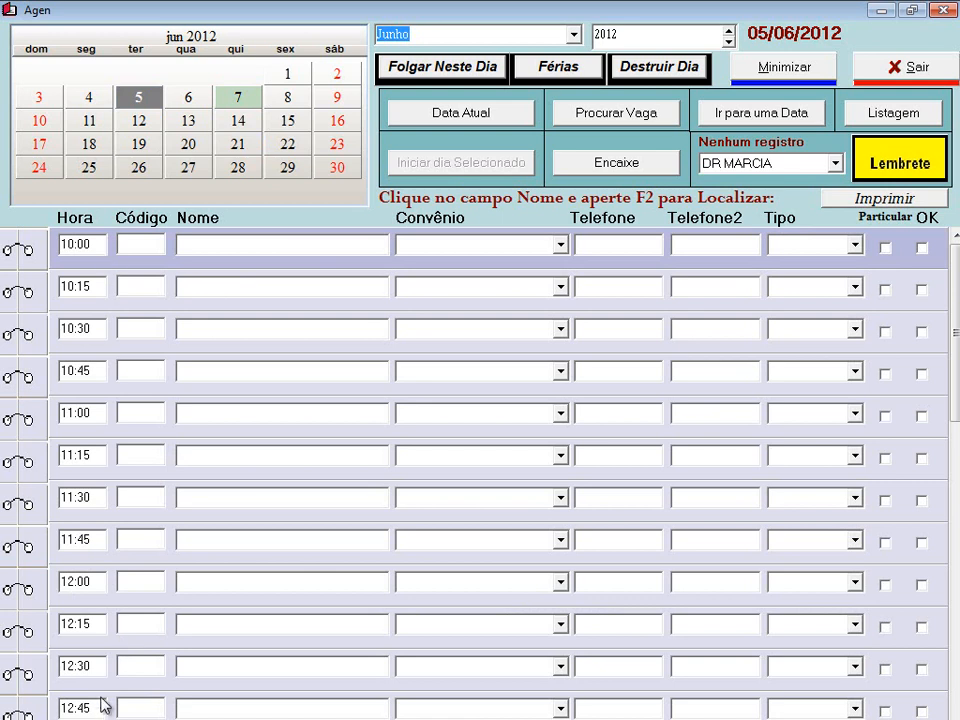
{"action": "scroll", "coordinate": [250, 452], "scroll_direction": "down", "scroll_amount": 2}
{"action": "scroll", "coordinate": [250, 457], "scroll_direction": "down", "scroll_amount": 1}
{"action": "scroll", "coordinate": [250, 457], "scroll_direction": "up", "scroll_amount": 2}
{"action": "scroll", "coordinate": [251, 458], "scroll_direction": "up", "scroll_amount": 1}
{"action": "left_click", "coordinate": [240, 114]}
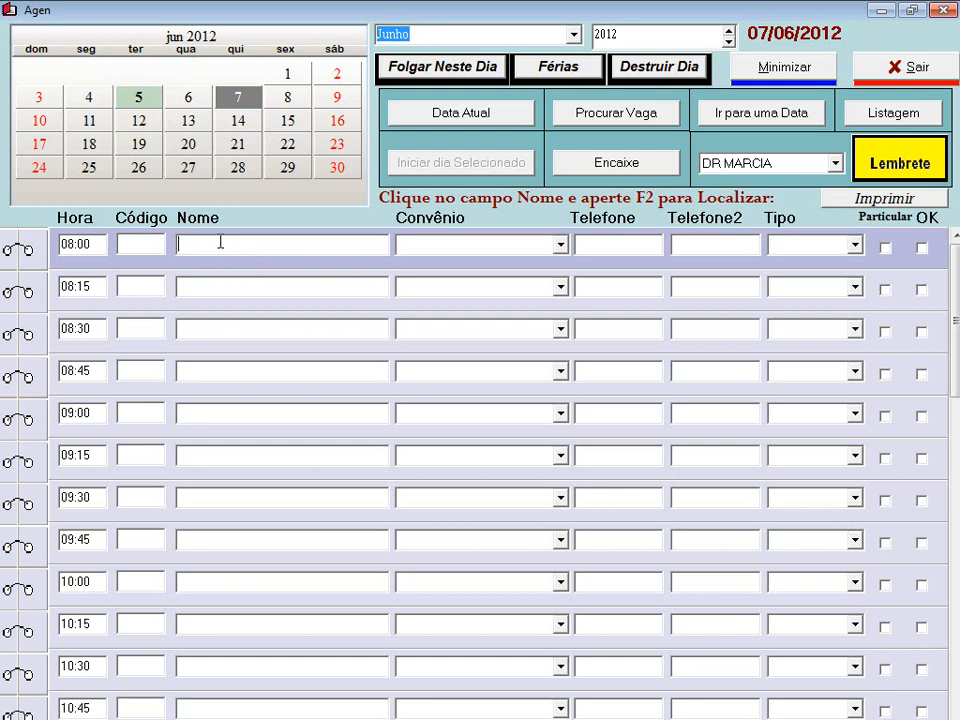
- Search the patient list with F2 and book the found patient into 08:00 with CAPEP and phone details
{"action": "key", "text": "F2"}
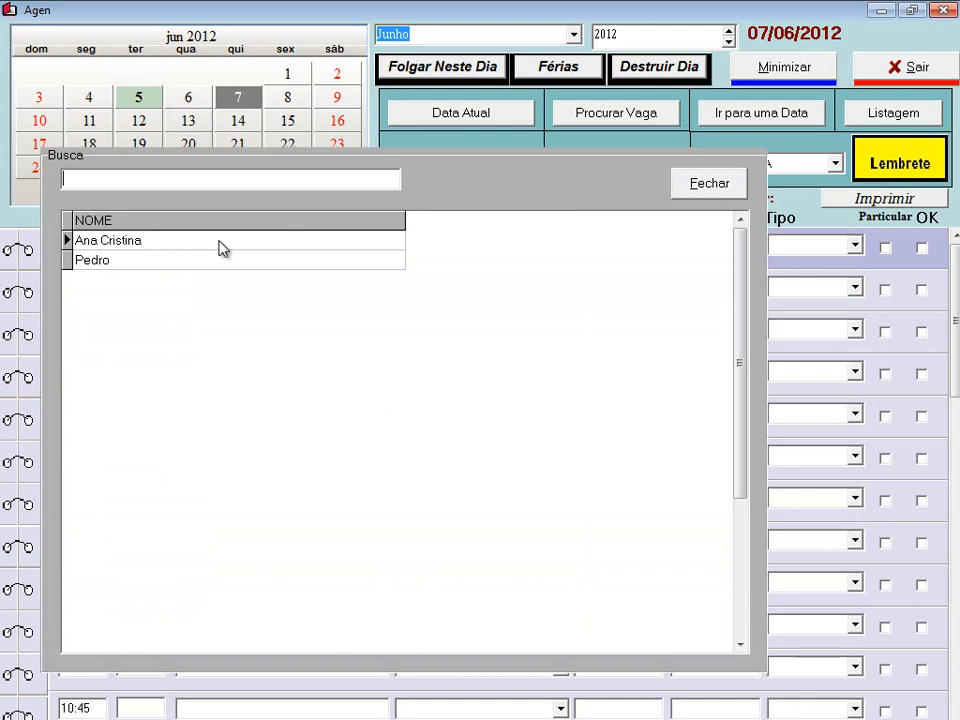
{"action": "type", "text": "F"}
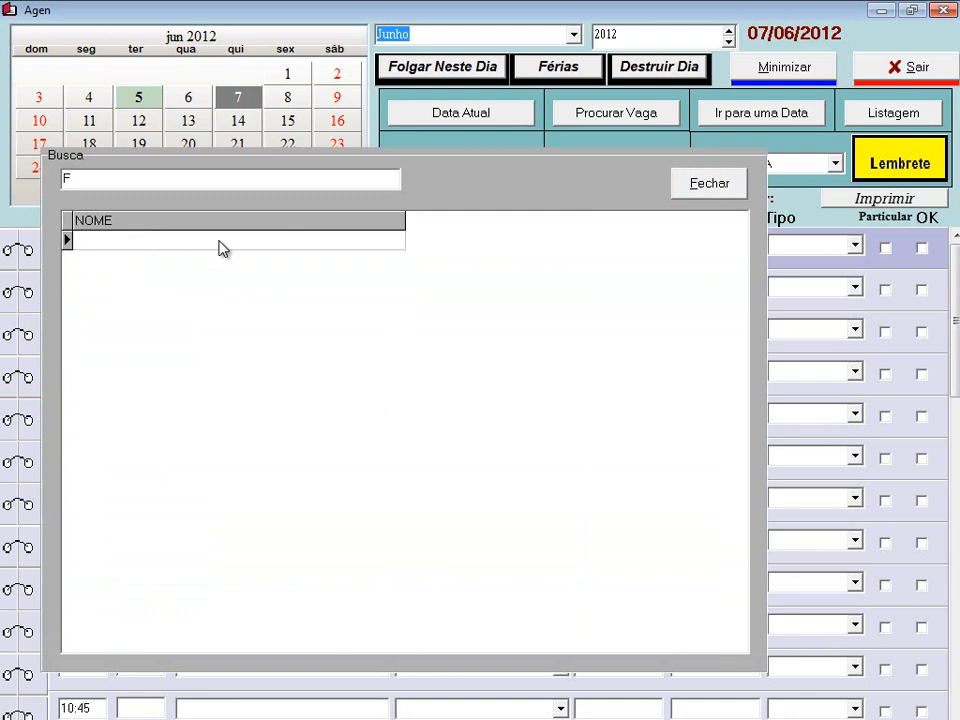
{"action": "key", "text": "BackSpace"}
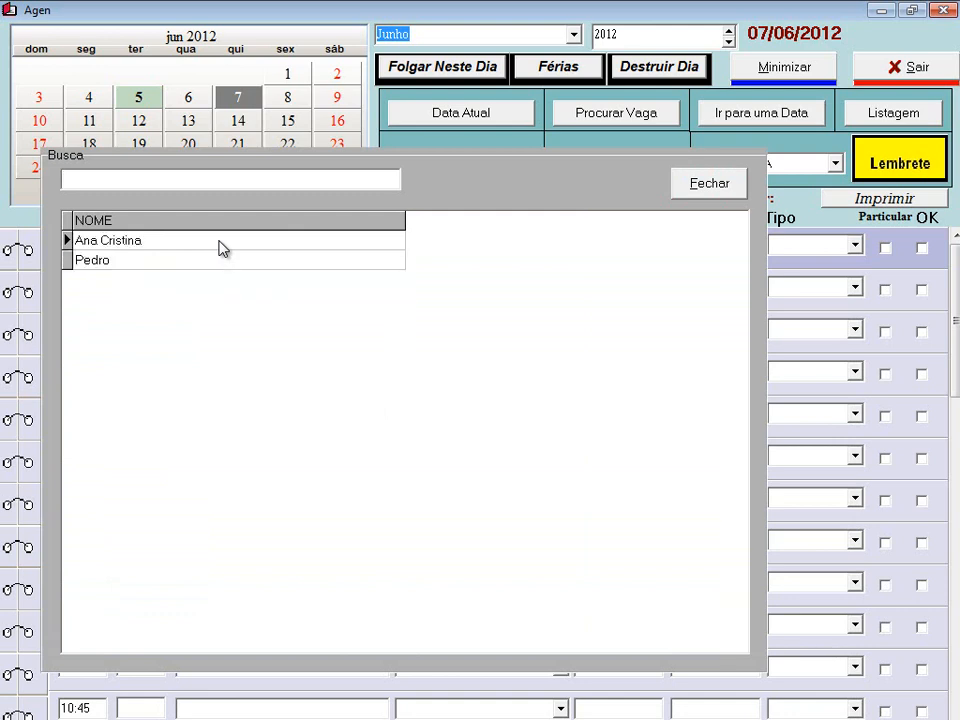
{"action": "type", "text": "FER"}
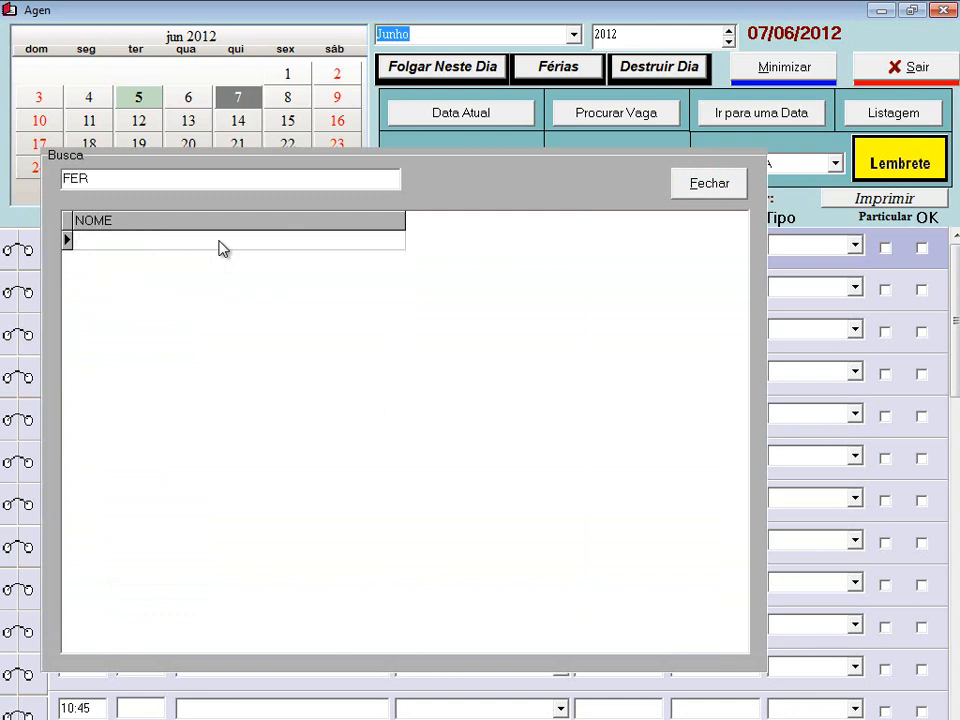
{"action": "key", "text": "BackSpace"}
{"action": "key", "text": "BackSpace"}
{"action": "key", "text": "BackSpace"}
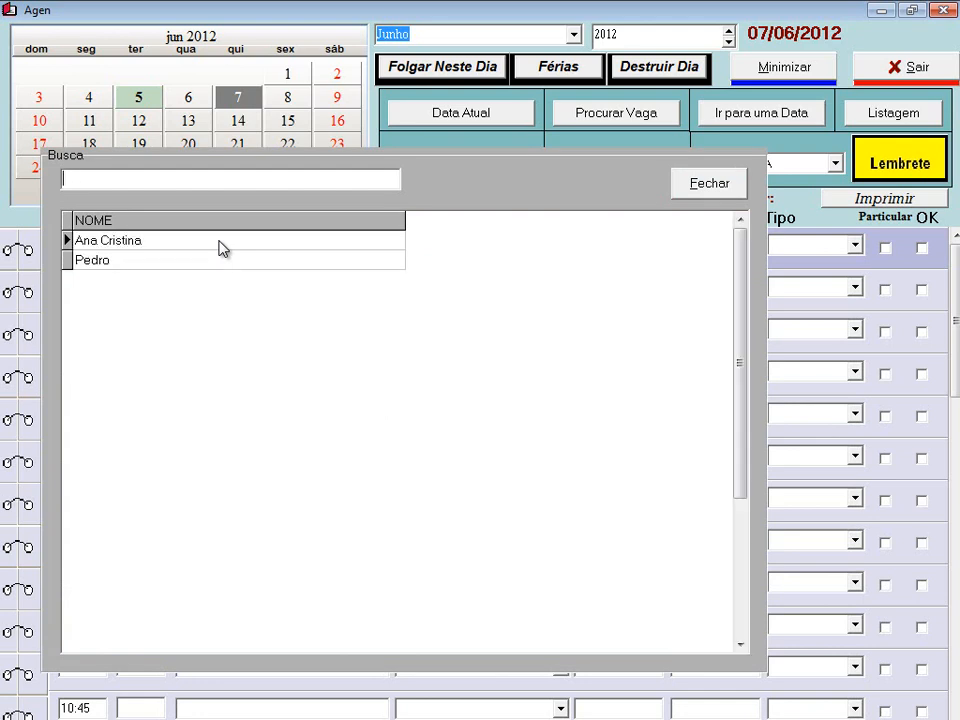
{"action": "type", "text": "A"}
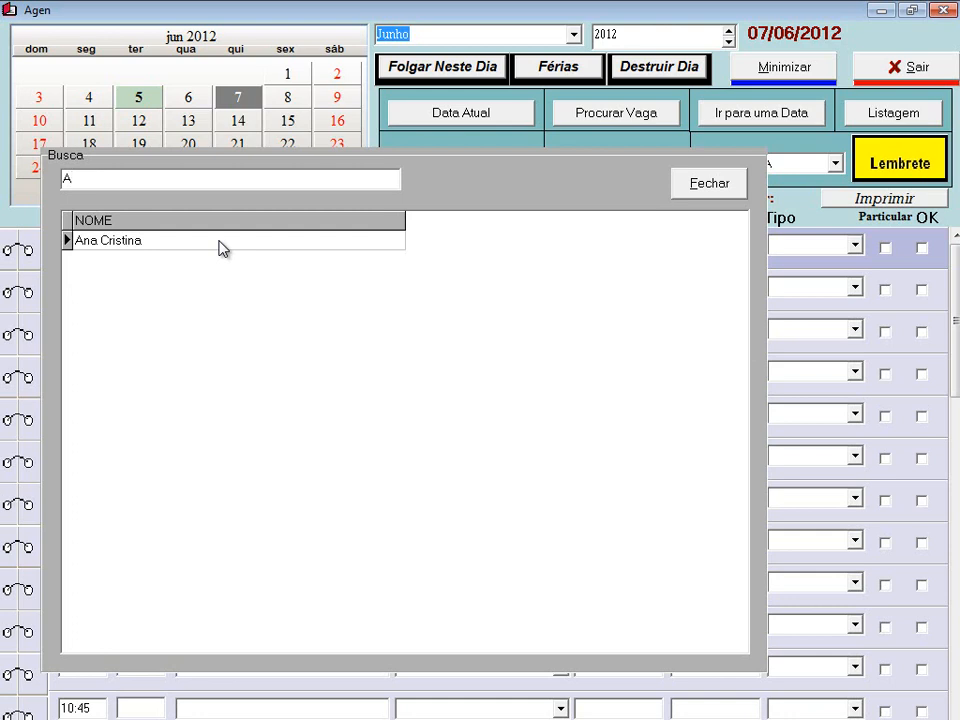
{"action": "left_click", "coordinate": [221, 247]}
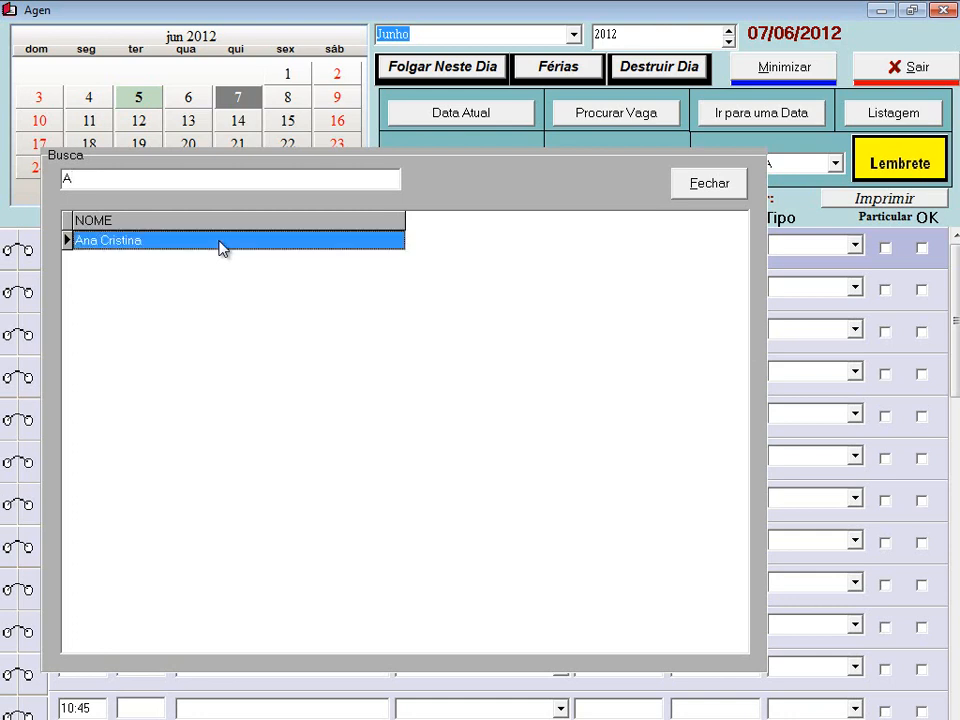
{"action": "double_click", "coordinate": [221, 247]}
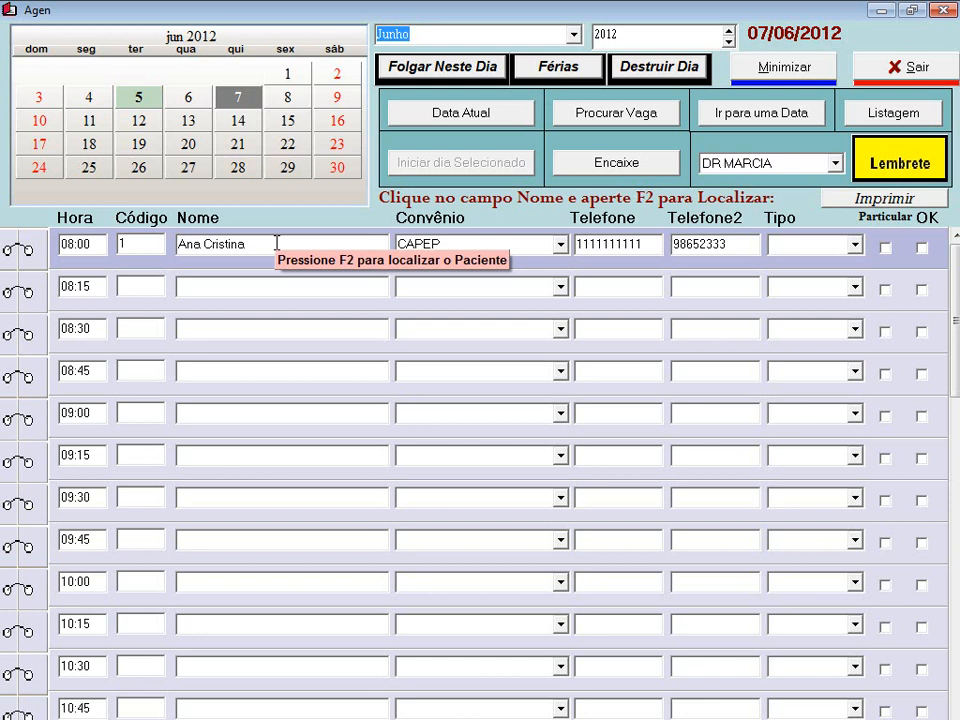
- Set the 08:00 visit type to Primeira, mark it attended (OK), and close the agenda
{"action": "left_click", "coordinate": [856, 245]}
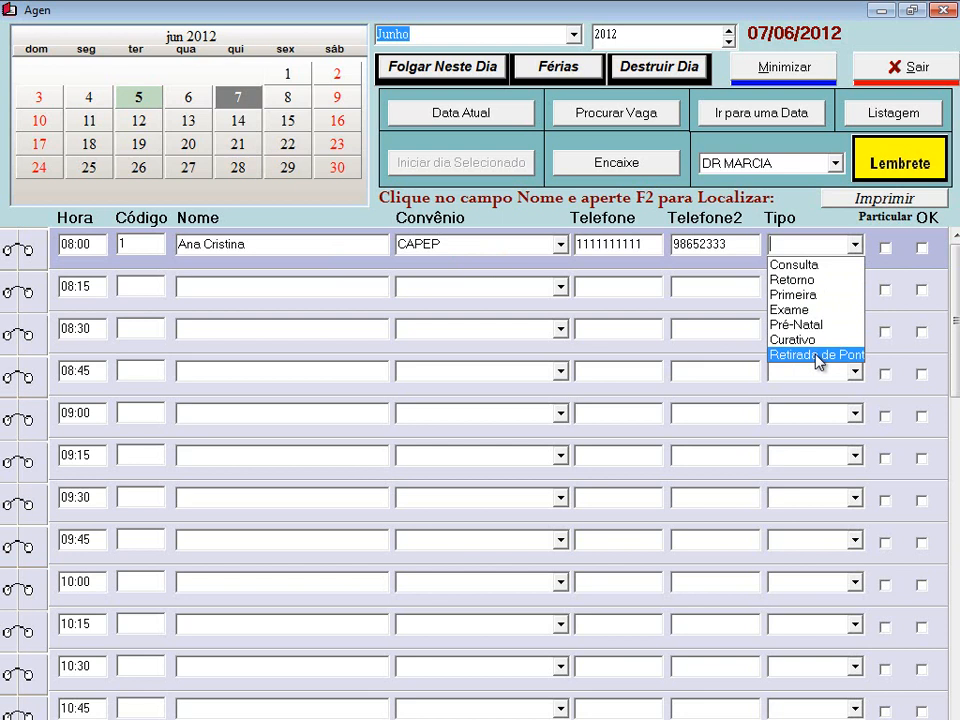
{"action": "left_click", "coordinate": [819, 297]}
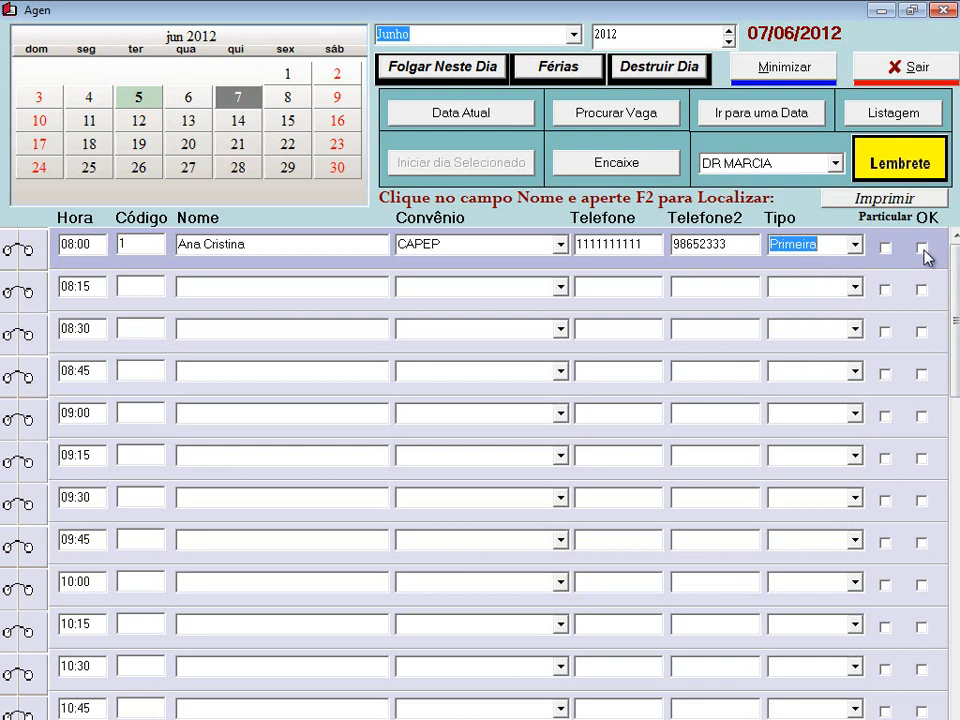
{"action": "left_click", "coordinate": [922, 249]}
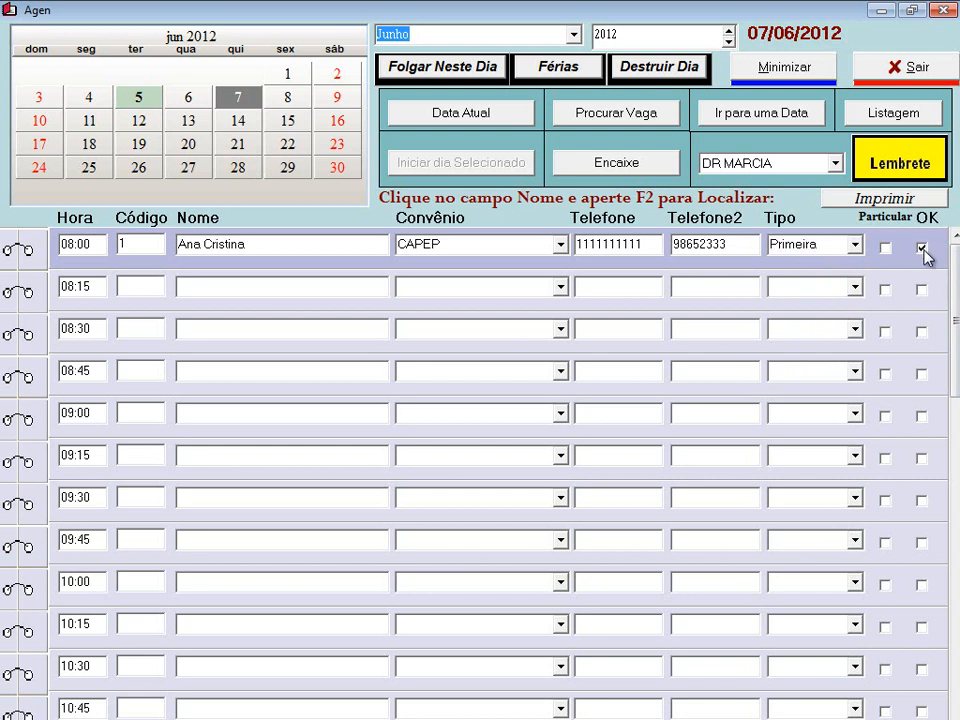
{"action": "left_click", "coordinate": [887, 63]}
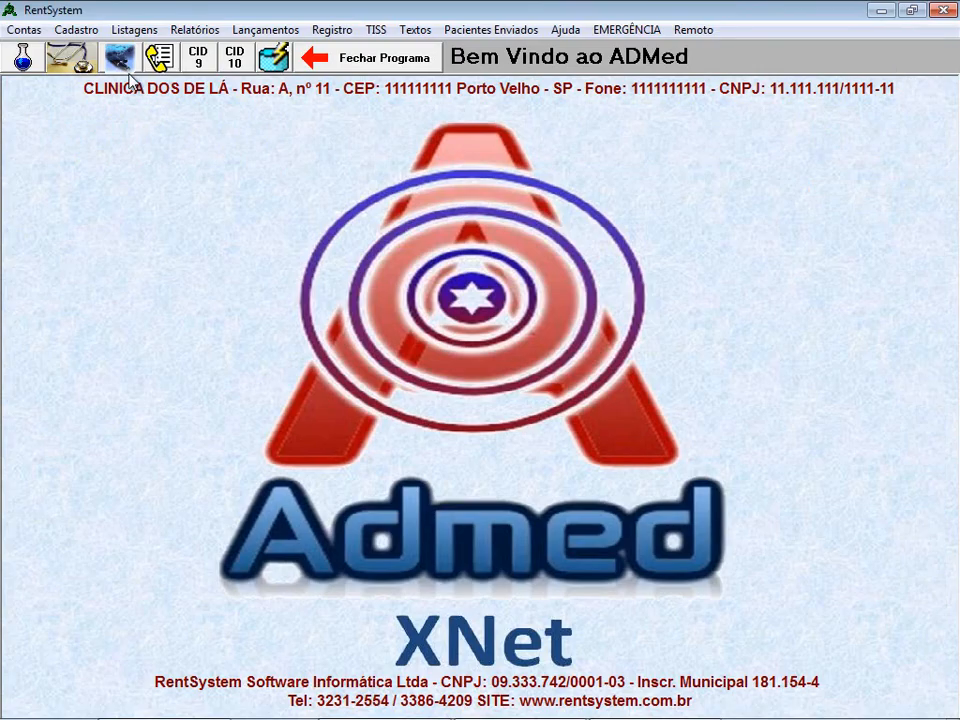
- Verify the pending 08:00 CAPEP Primeira consultation under Minhas Consultas, then reopen the Agenda
{"action": "left_click", "coordinate": [70, 62]}
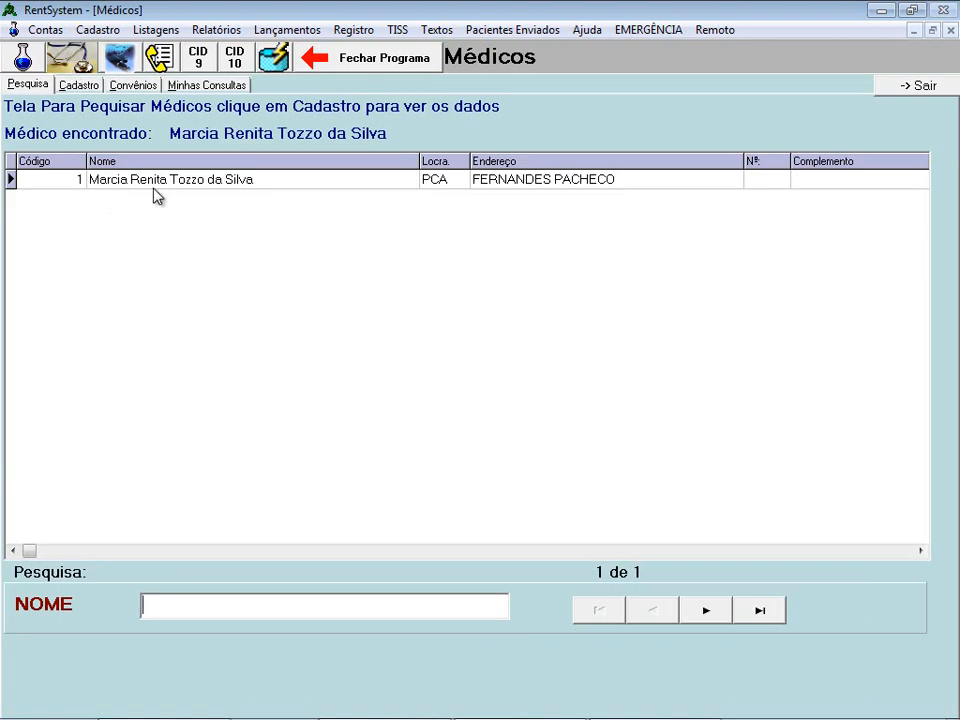
{"action": "left_click", "coordinate": [205, 88]}
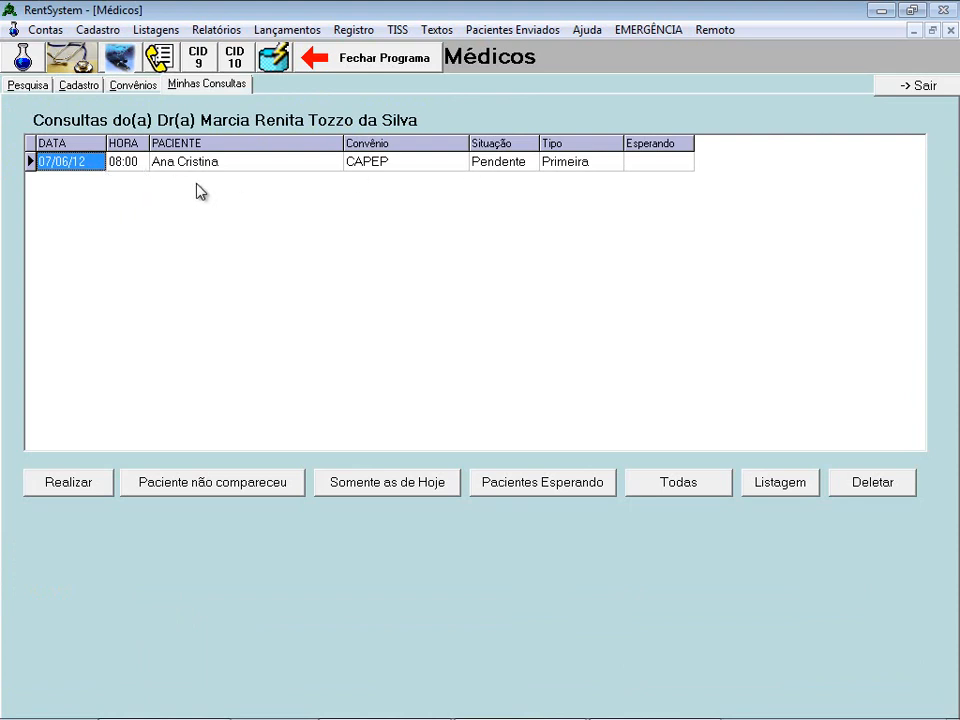
{"action": "left_click", "coordinate": [908, 87]}
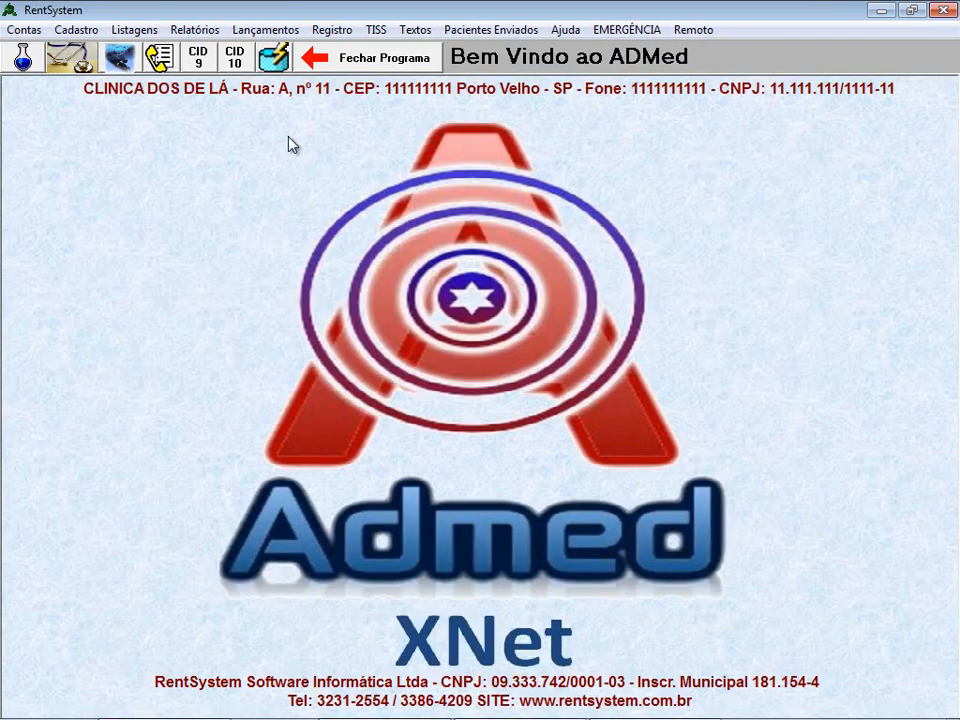
{"action": "left_click", "coordinate": [160, 58]}
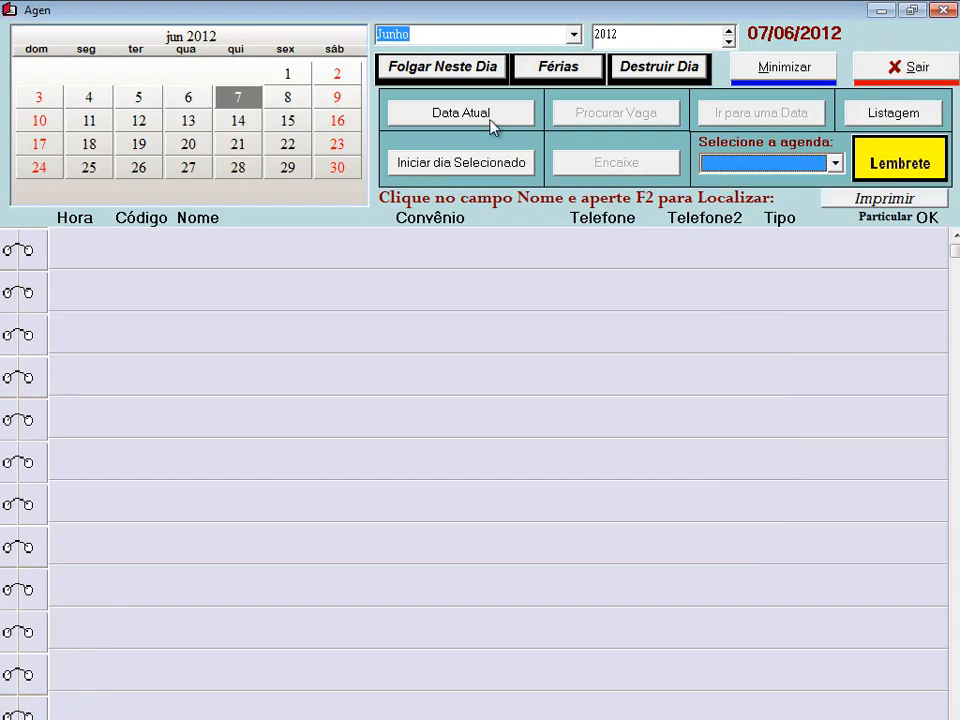
- Reload the doctor's 07/06/2012 agenda and unconfirm then reconfirm the 08:00 appointment
{"action": "left_click", "coordinate": [740, 164]}
{"action": "left_click", "coordinate": [755, 183]}
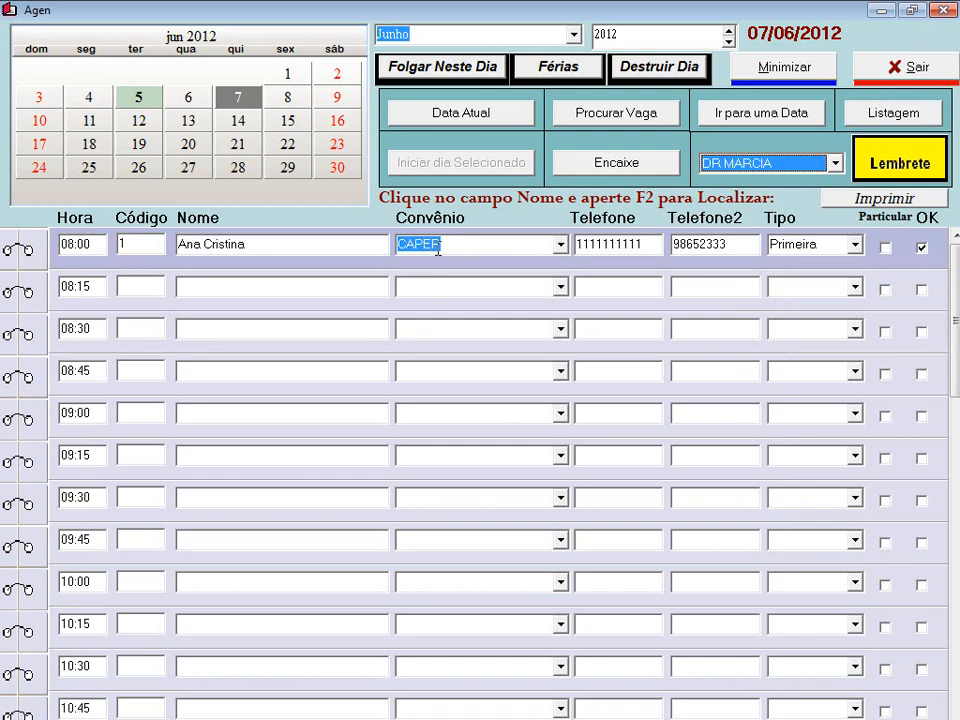
{"action": "left_click", "coordinate": [259, 250]}
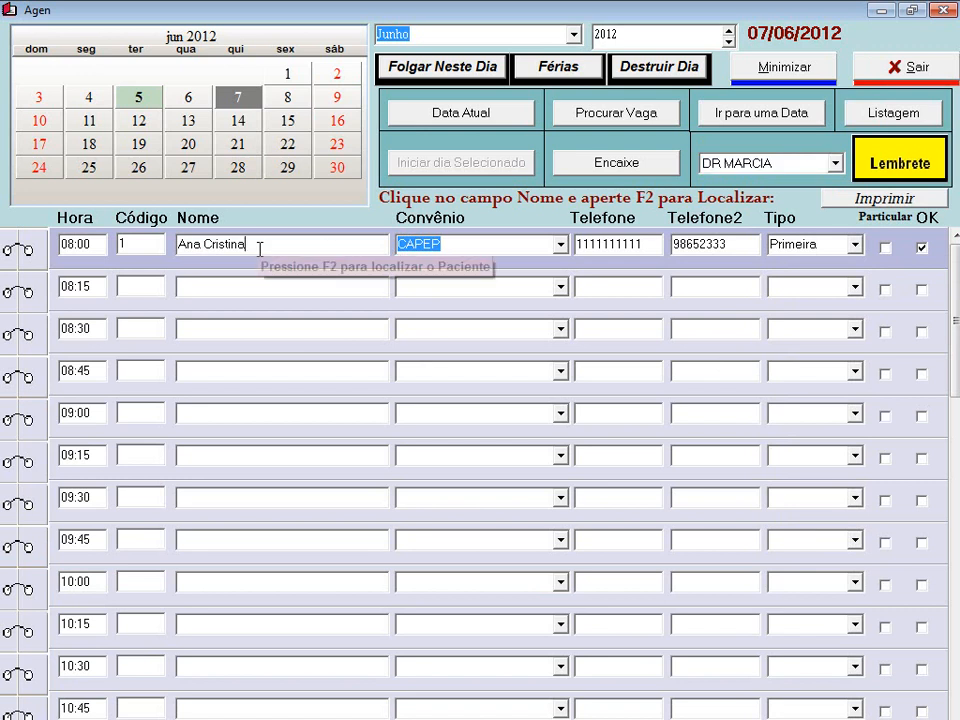
{"action": "key", "text": "F2"}
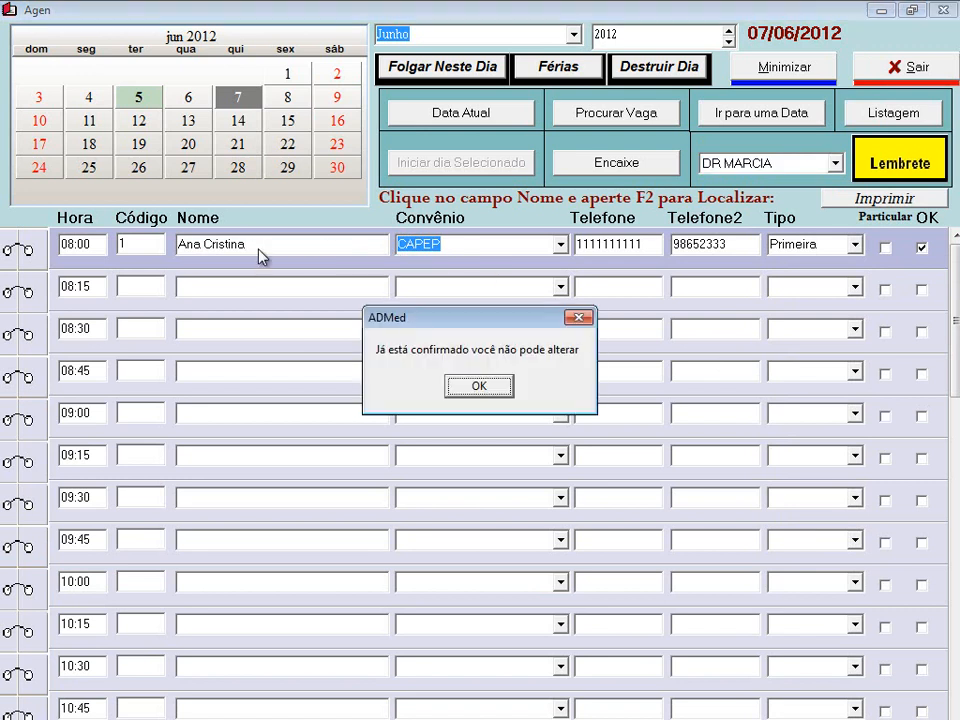
{"action": "left_click", "coordinate": [493, 388]}
{"action": "left_click", "coordinate": [922, 249]}
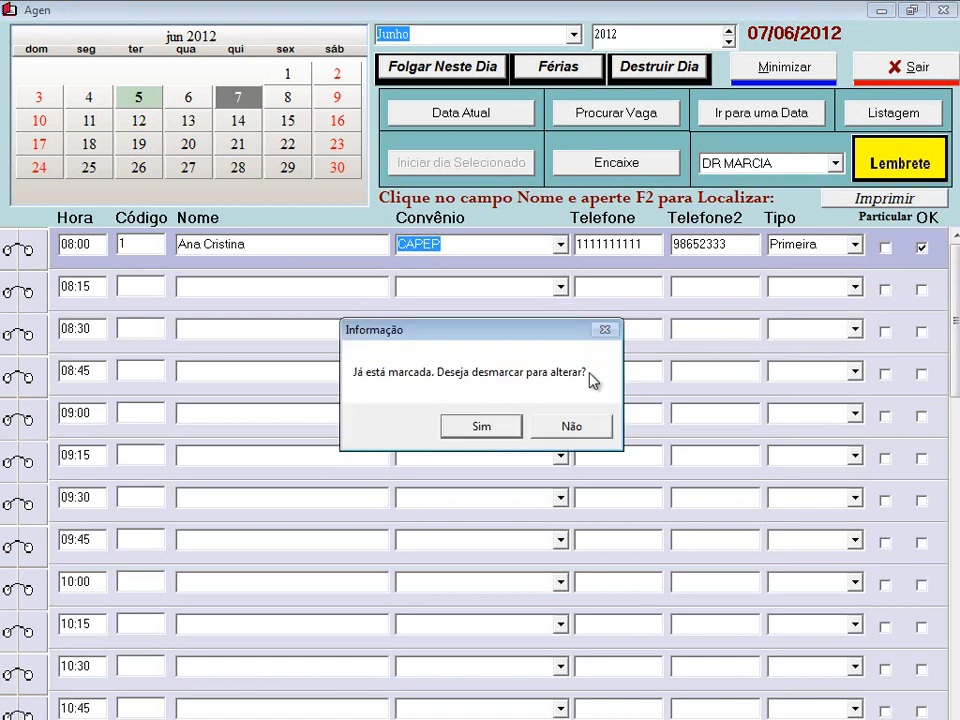
{"action": "left_click", "coordinate": [500, 430]}
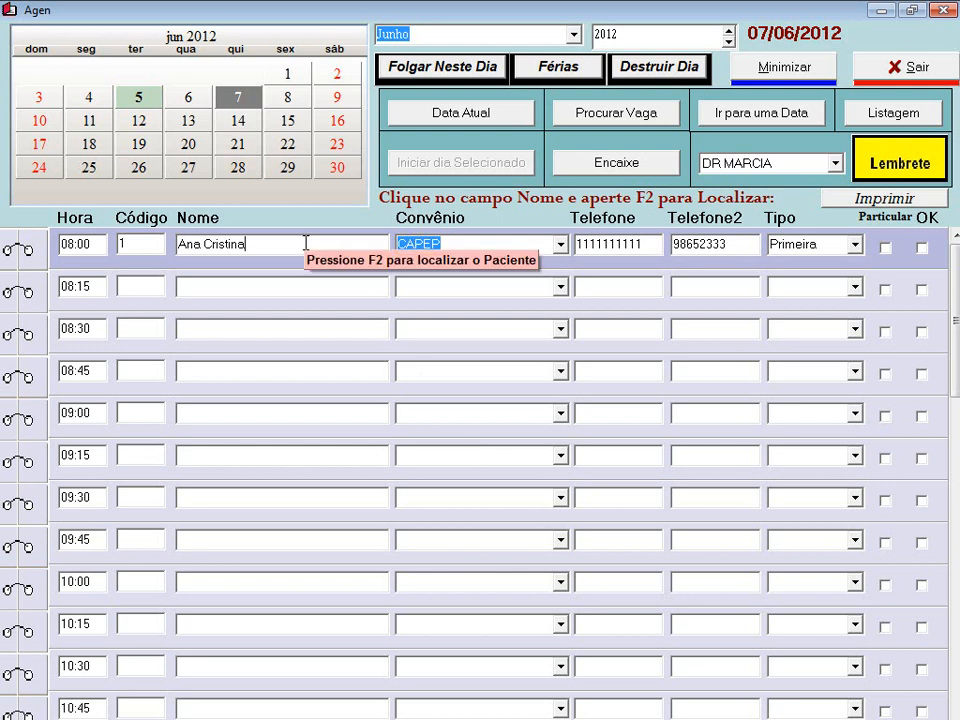
{"action": "left_click", "coordinate": [922, 248]}
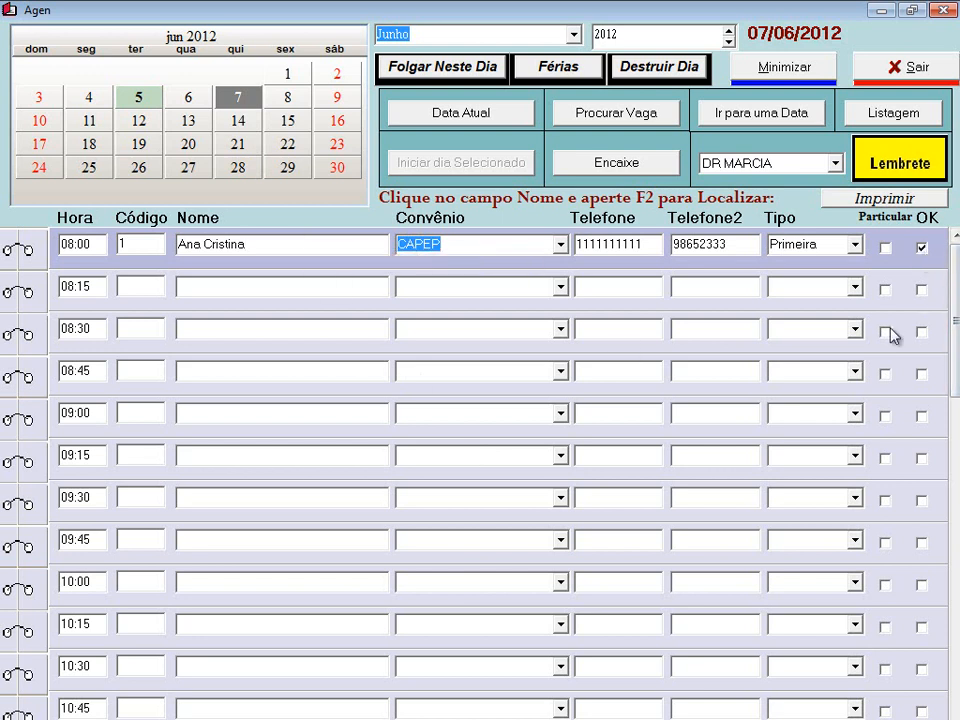
{"action": "left_click", "coordinate": [210, 286]}
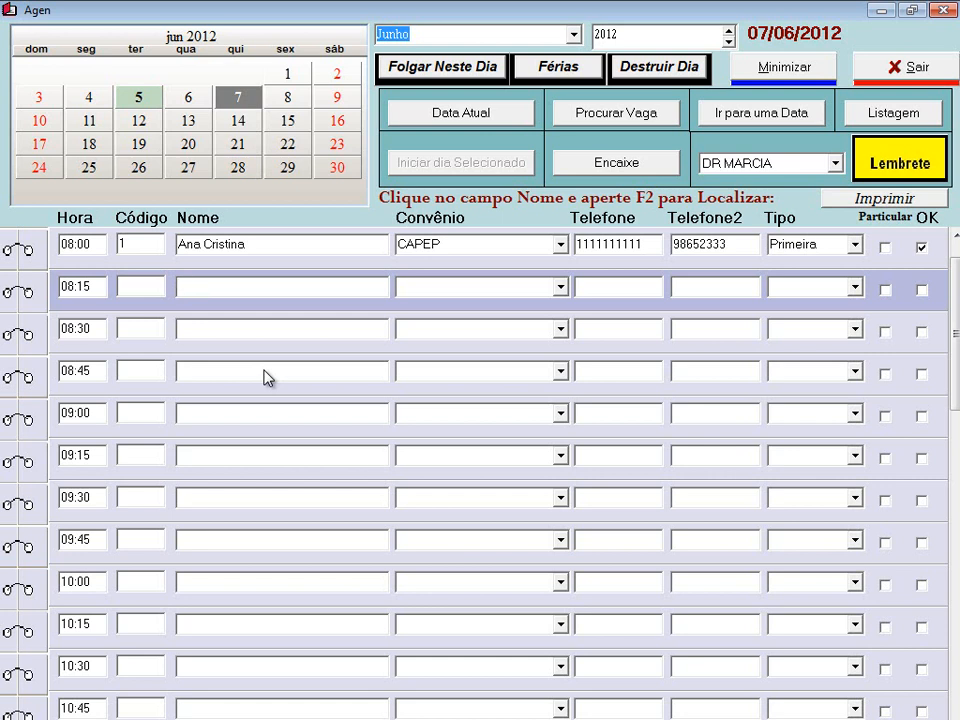
- Enter the second patient's name in the 08:15 slot and set her insurance to CAPEP
{"action": "left_click", "coordinate": [561, 289]}
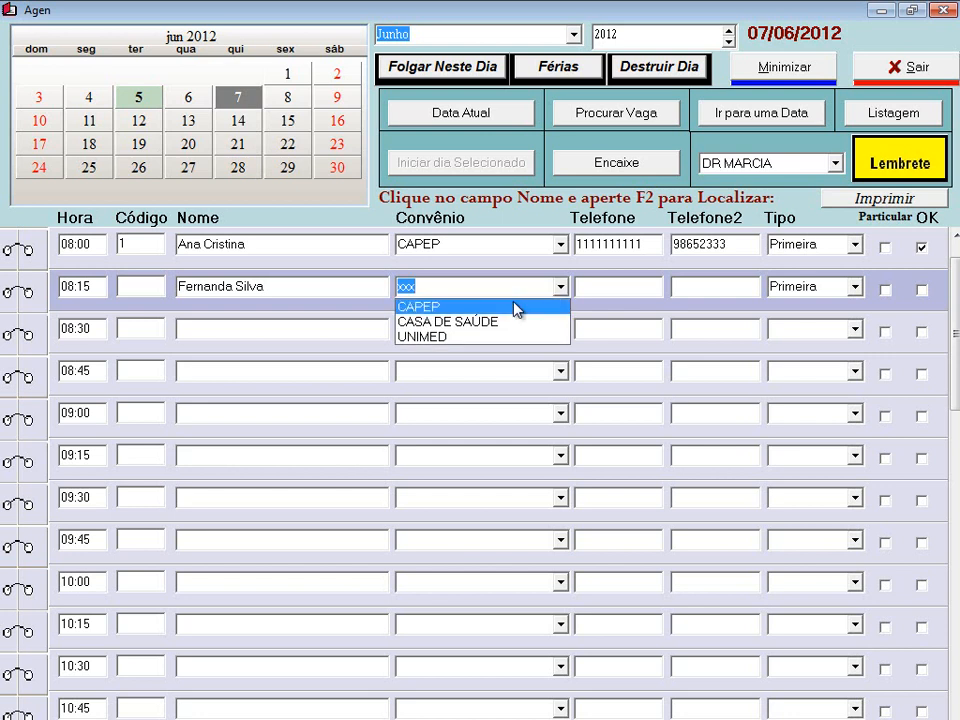
{"action": "left_click", "coordinate": [517, 307]}
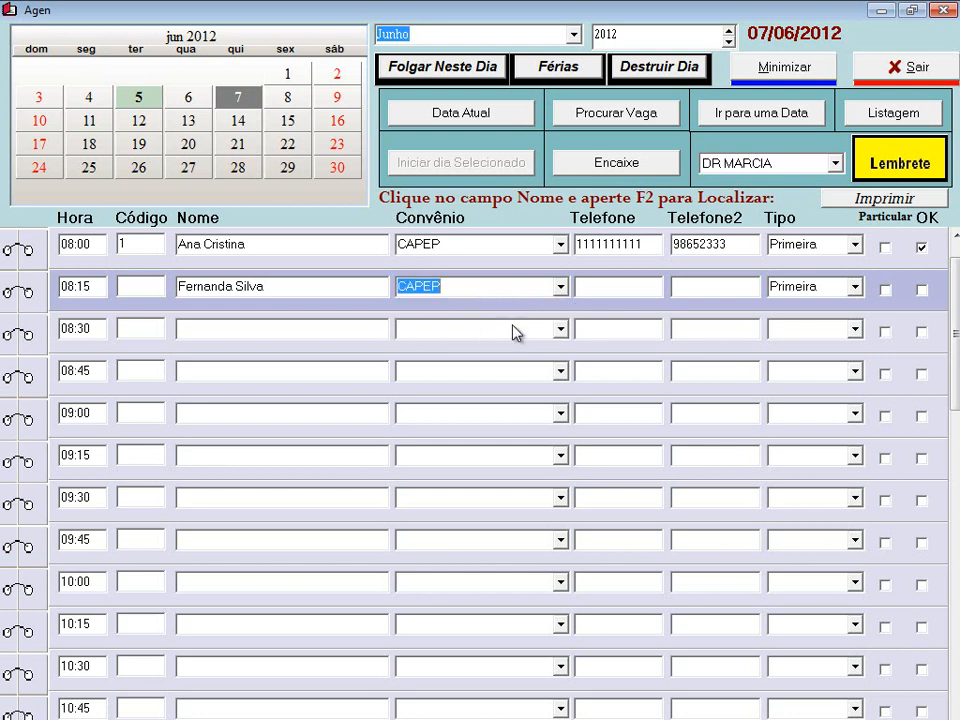
{"action": "left_click", "coordinate": [561, 288]}
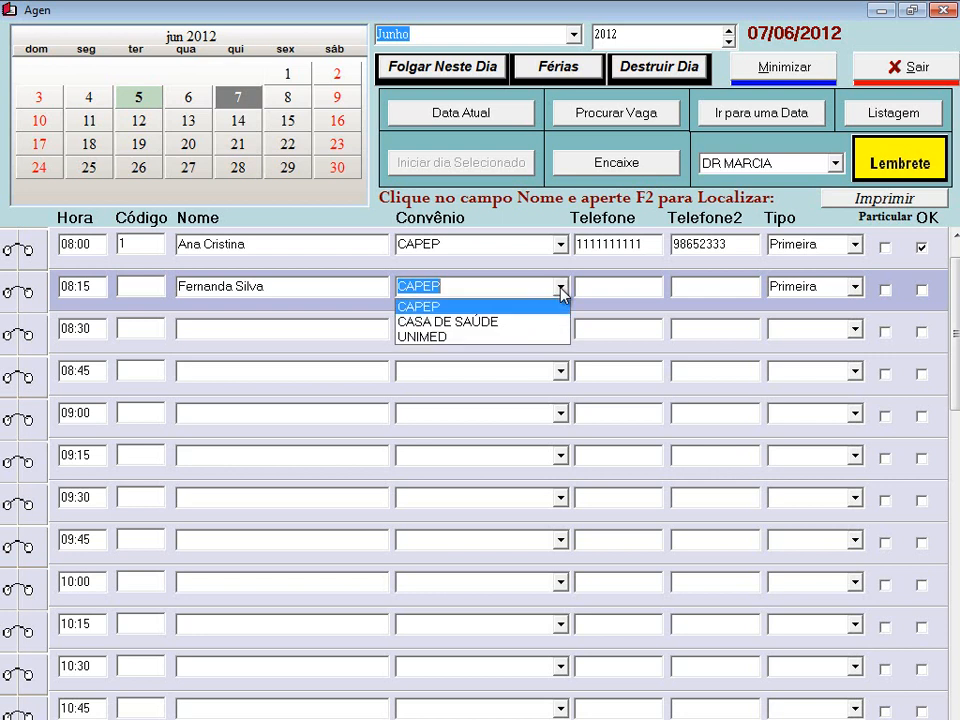
{"action": "left_click", "coordinate": [562, 289]}
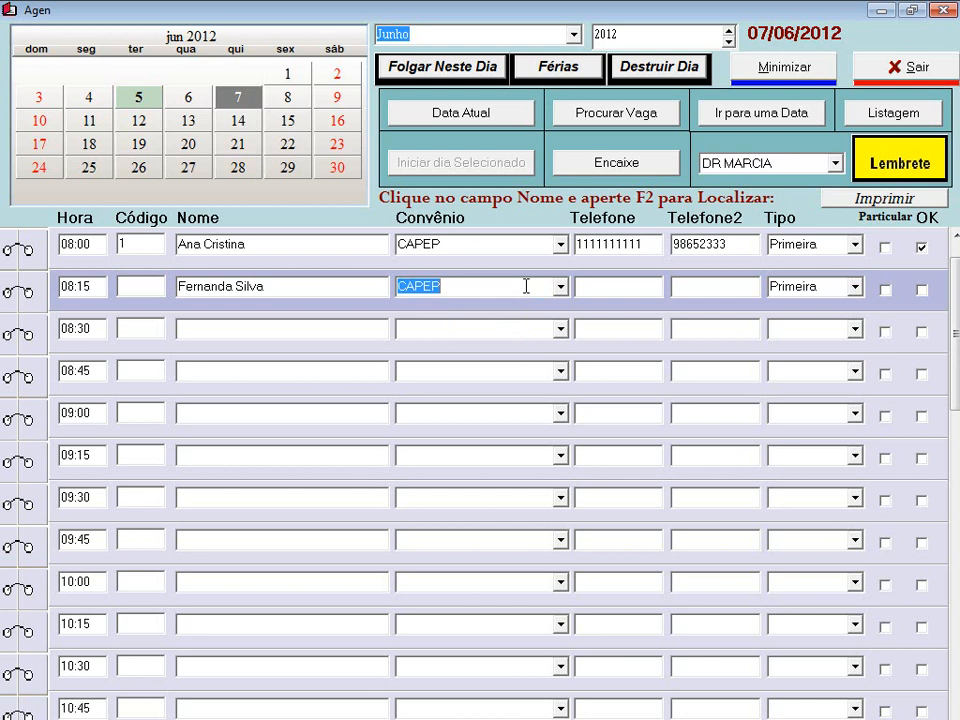
{"action": "type", "text": "tri"}
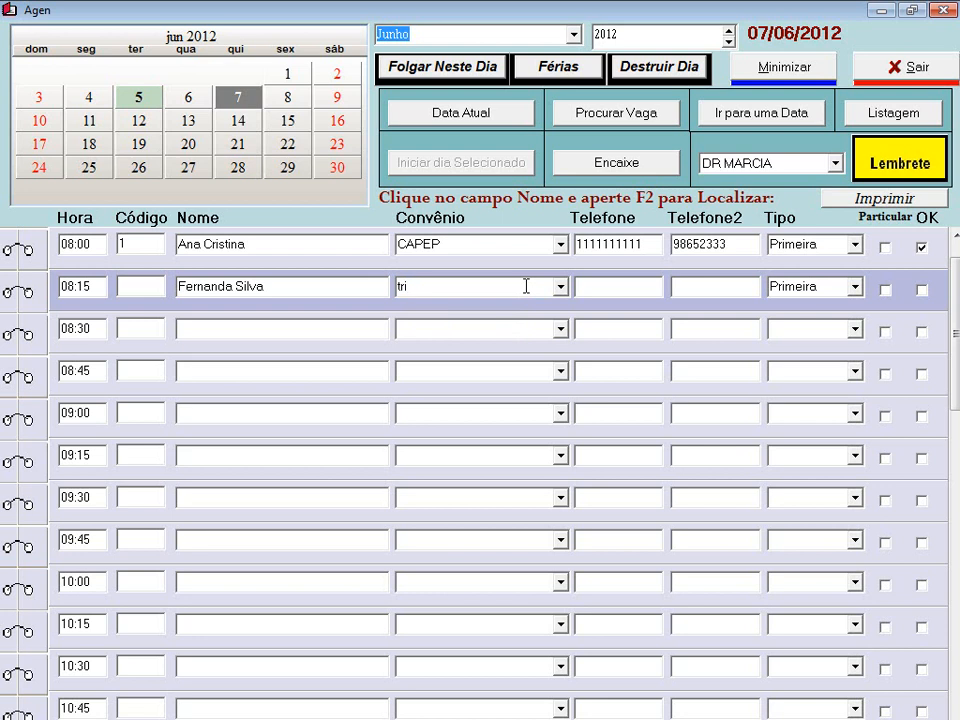
{"action": "key", "text": "BackSpace"}
{"action": "key", "text": "BackSpace"}
{"action": "key", "text": "BackSpace"}
{"action": "left_click", "coordinate": [560, 287]}
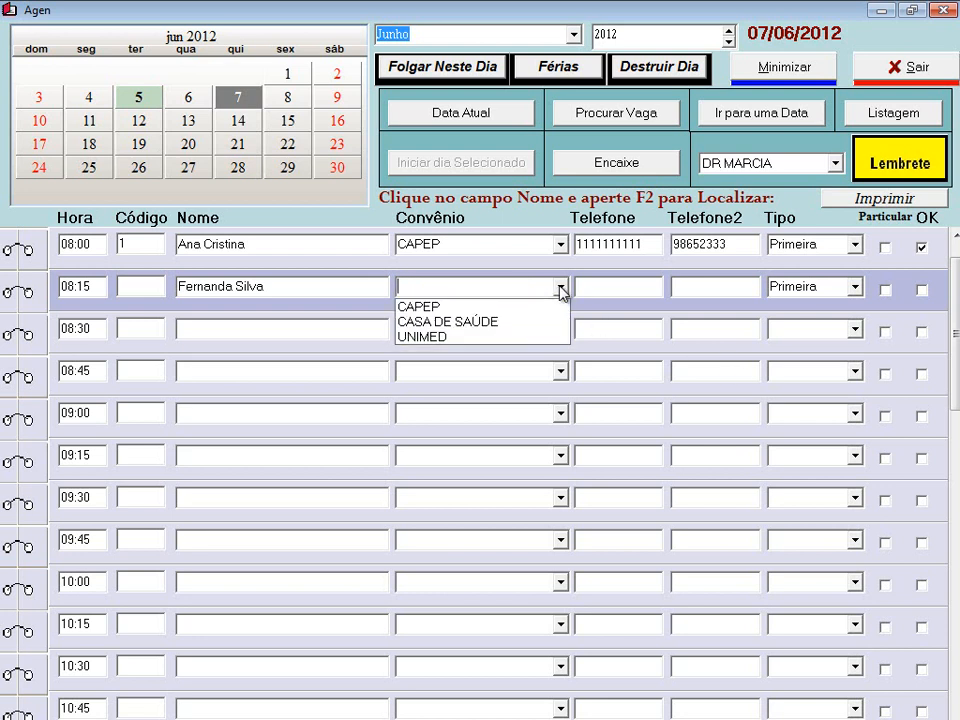
{"action": "left_click", "coordinate": [527, 308]}
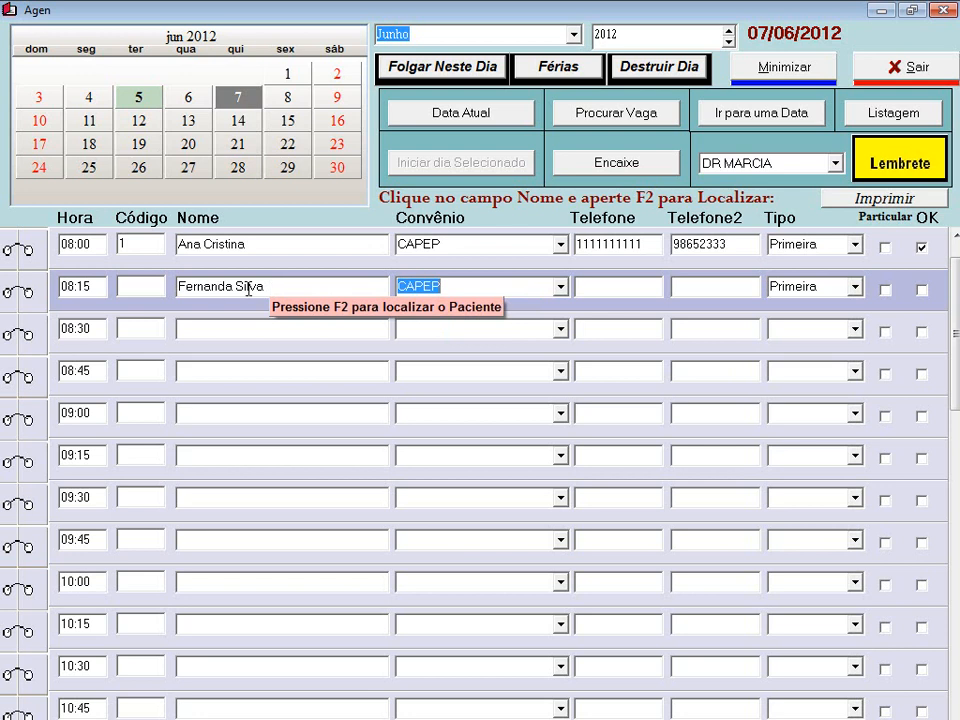
- Fill in both 08:15 phone numbers and tick the appointment OK as attended
{"action": "left_click", "coordinate": [602, 286]}
{"action": "left_click", "coordinate": [690, 288]}
{"action": "type", "text": "12455556"}
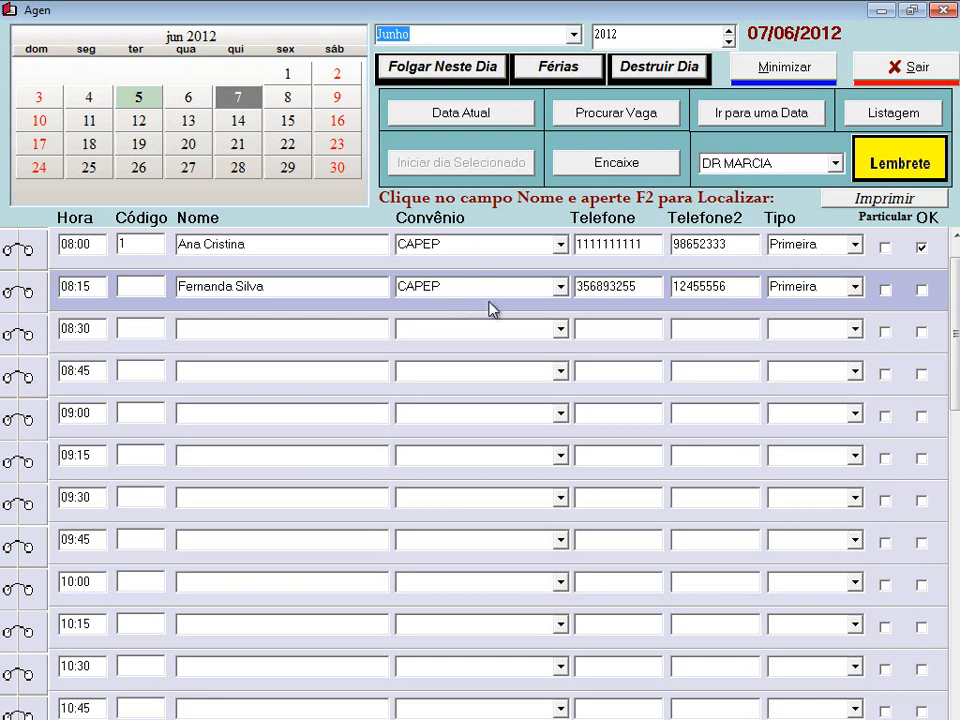
{"action": "left_click", "coordinate": [921, 291]}
- Open the 08:15 patient's Cadastro record from the appointment's context menu
{"action": "left_click", "coordinate": [284, 288]}
{"action": "right_click", "coordinate": [284, 288]}
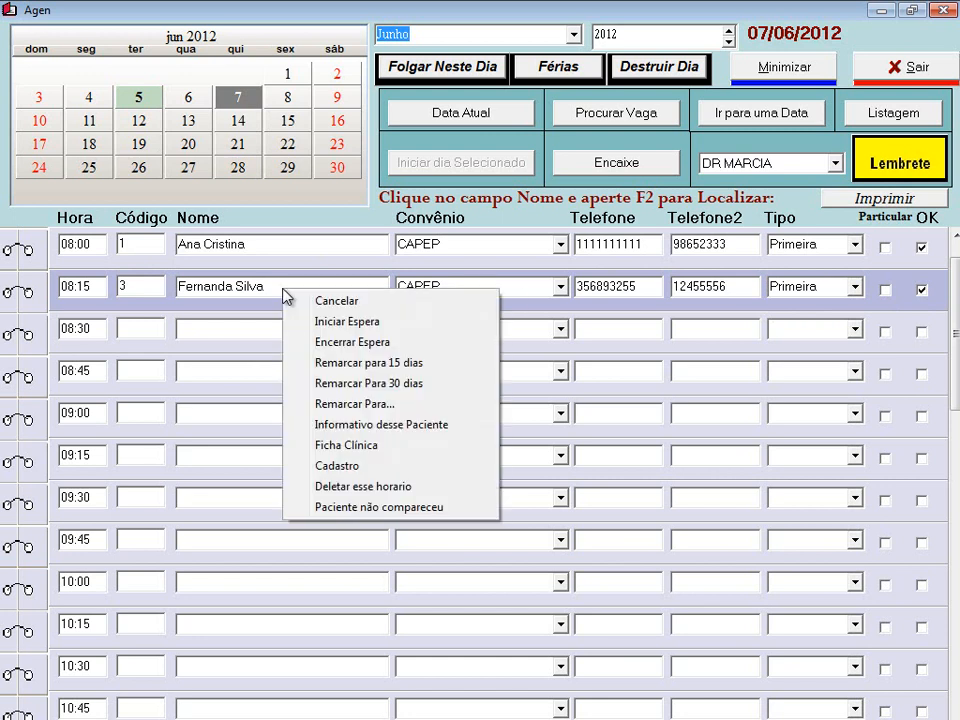
{"action": "left_click", "coordinate": [370, 470]}
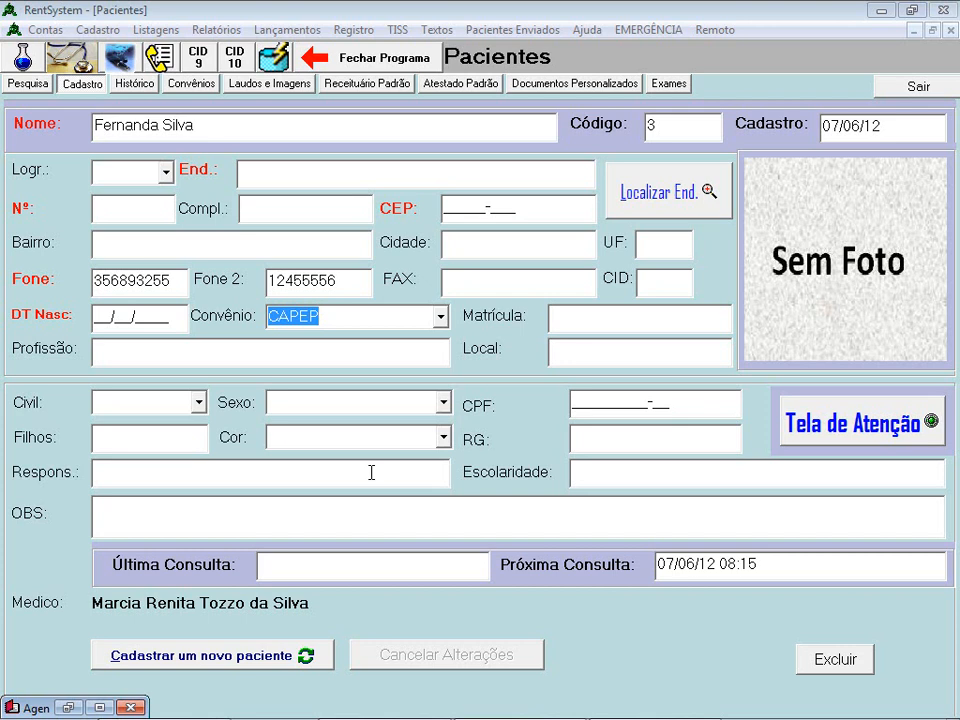
{"action": "left_click", "coordinate": [894, 96]}
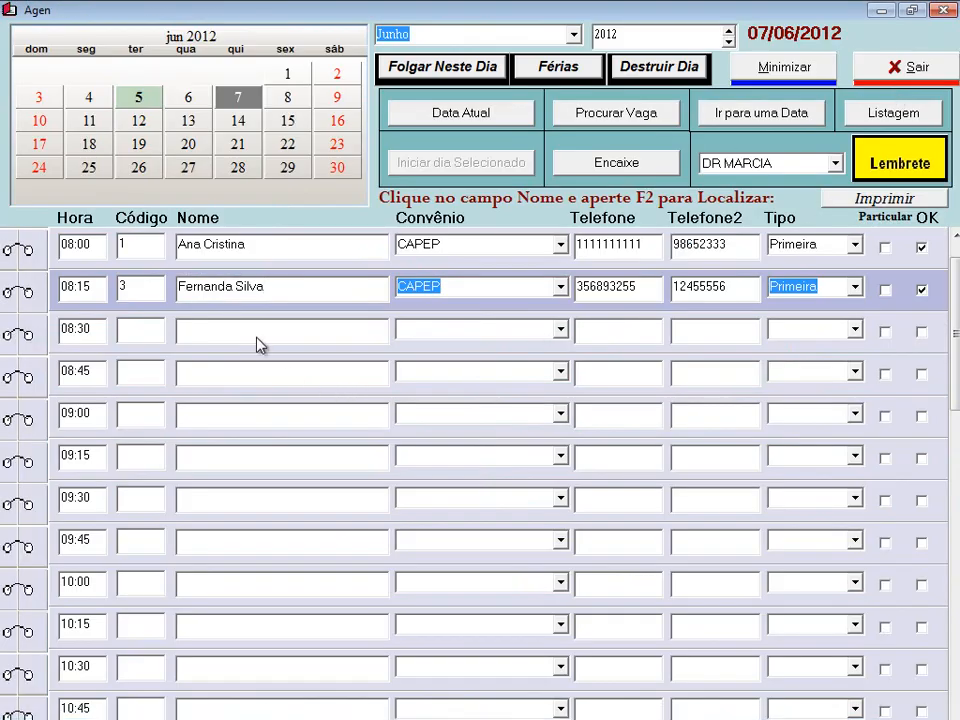
{"action": "right_click", "coordinate": [281, 290]}
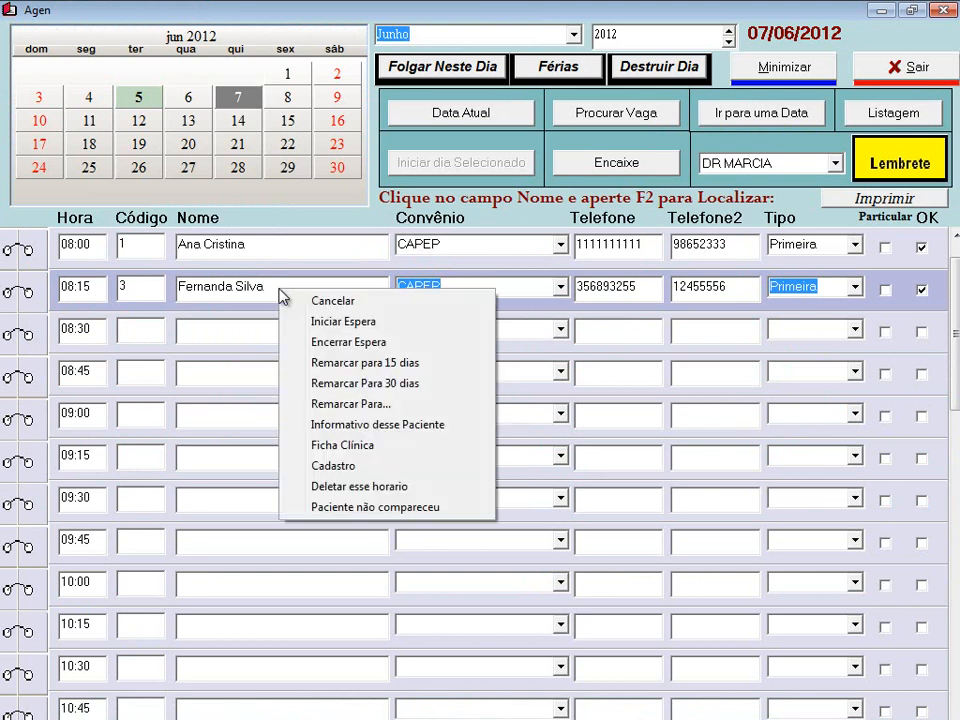
{"action": "left_click", "coordinate": [358, 467]}
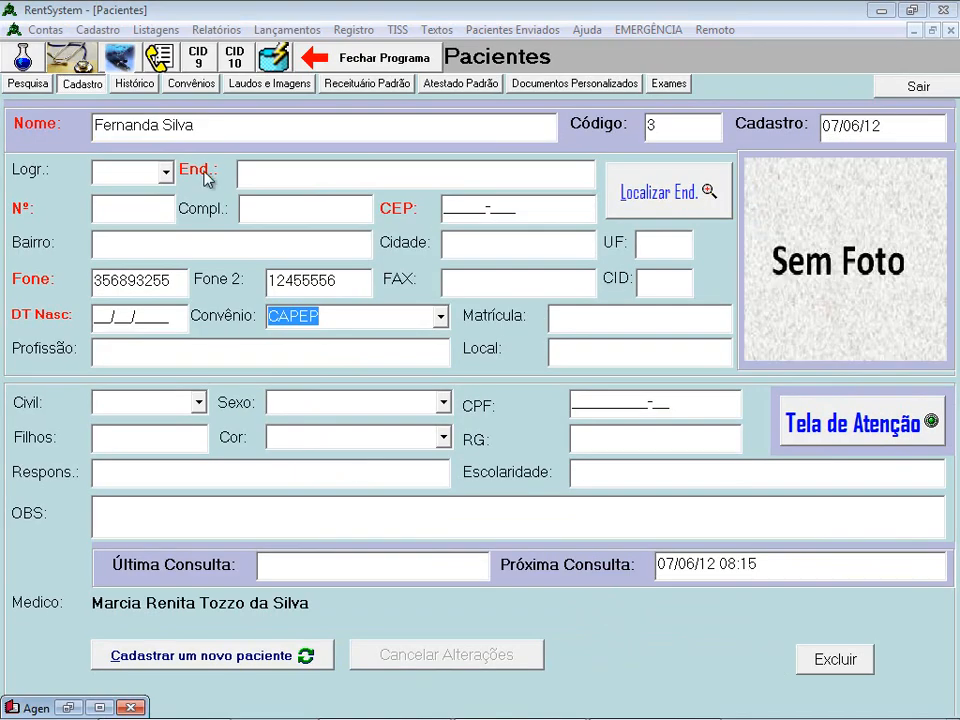
- Fill in her looked-up street address and house number, membership number, and birth date 01/01/2001
{"action": "left_click", "coordinate": [632, 212]}
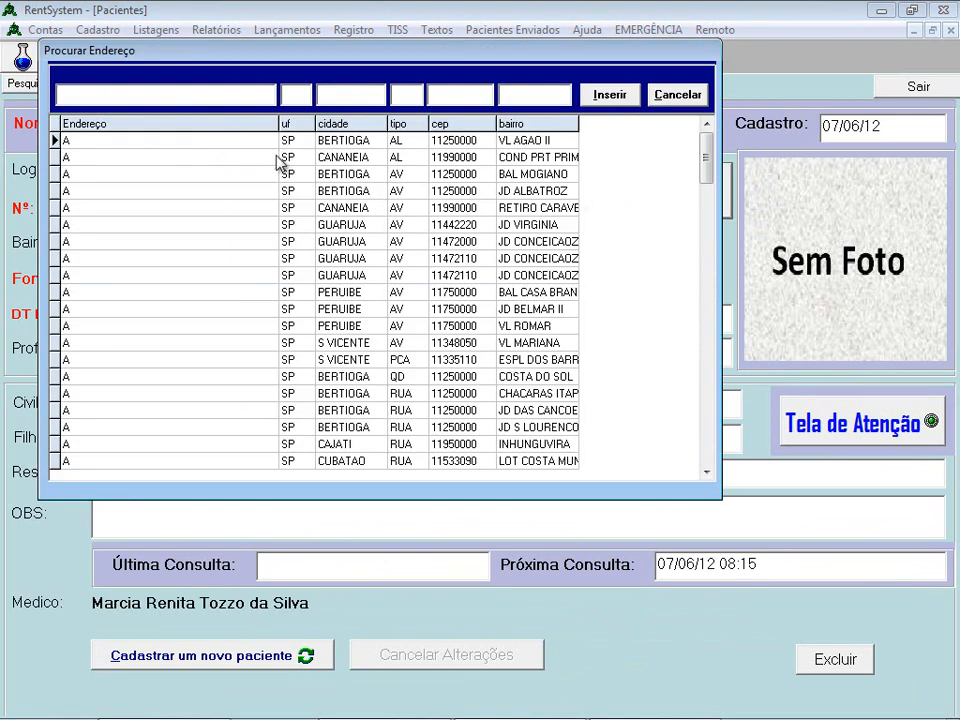
{"action": "type", "text": "j"}
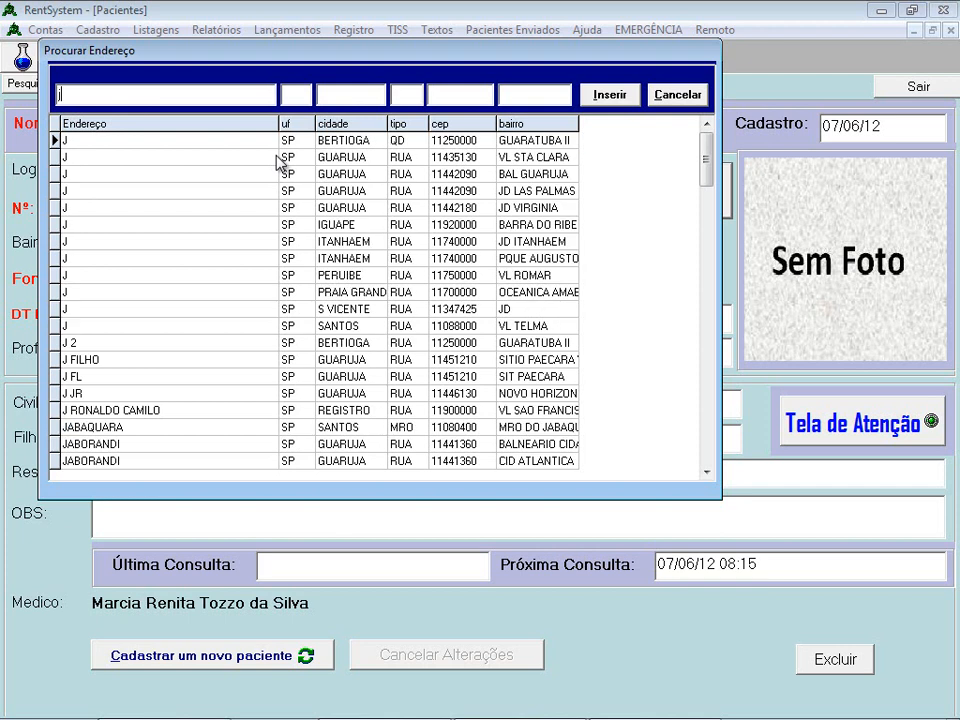
{"action": "type", "text": "a"}
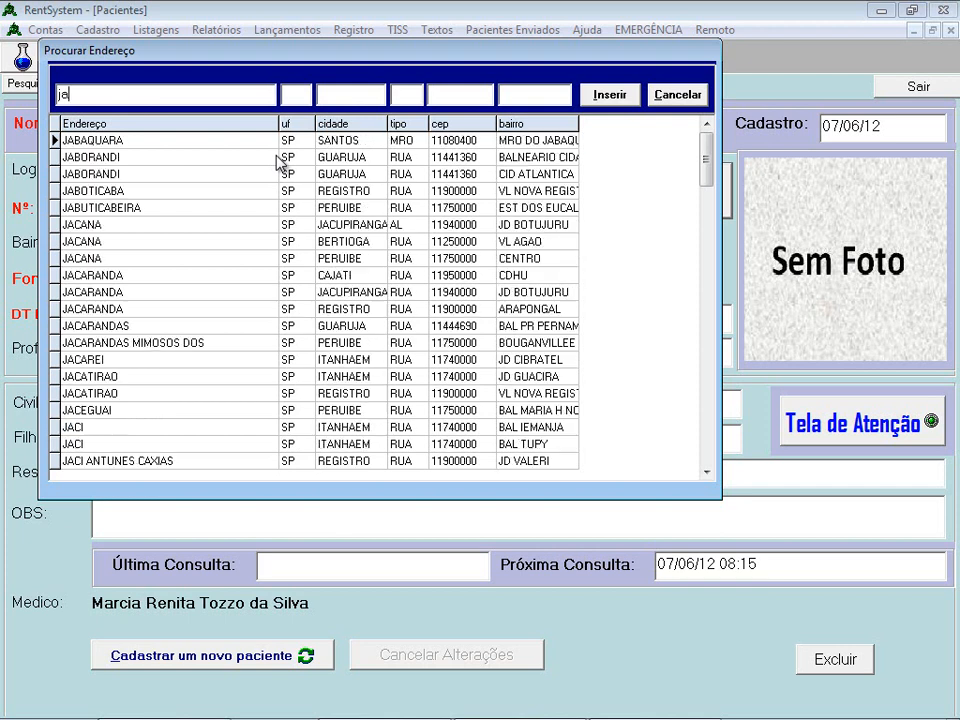
{"action": "key", "text": "Return"}
{"action": "type", "text": "12"}
{"action": "key", "text": "Tab"}
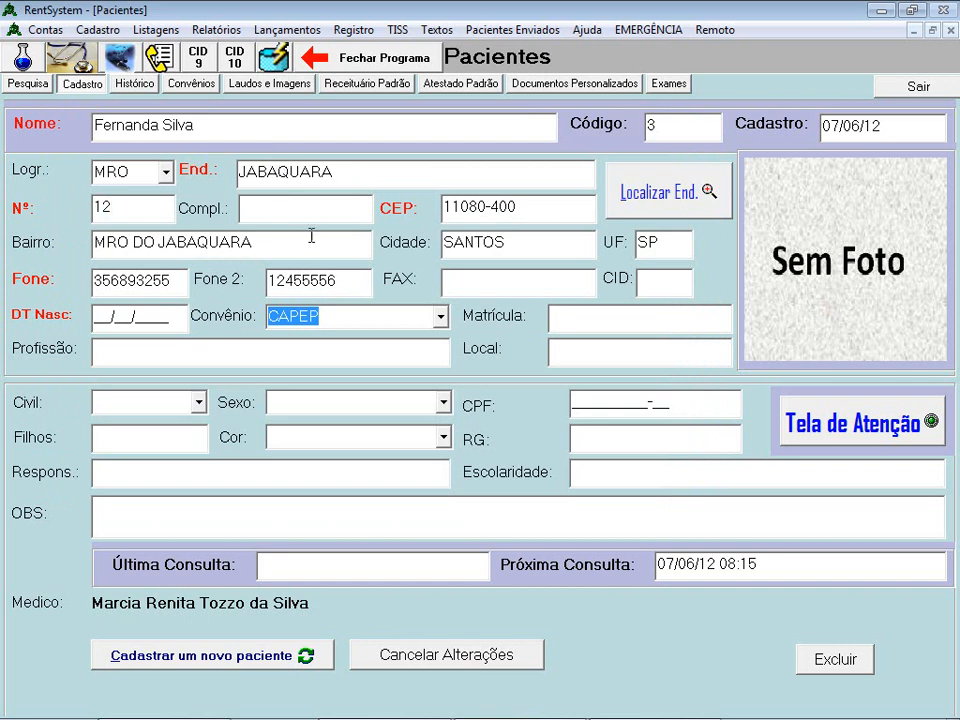
{"action": "left_click", "coordinate": [611, 325]}
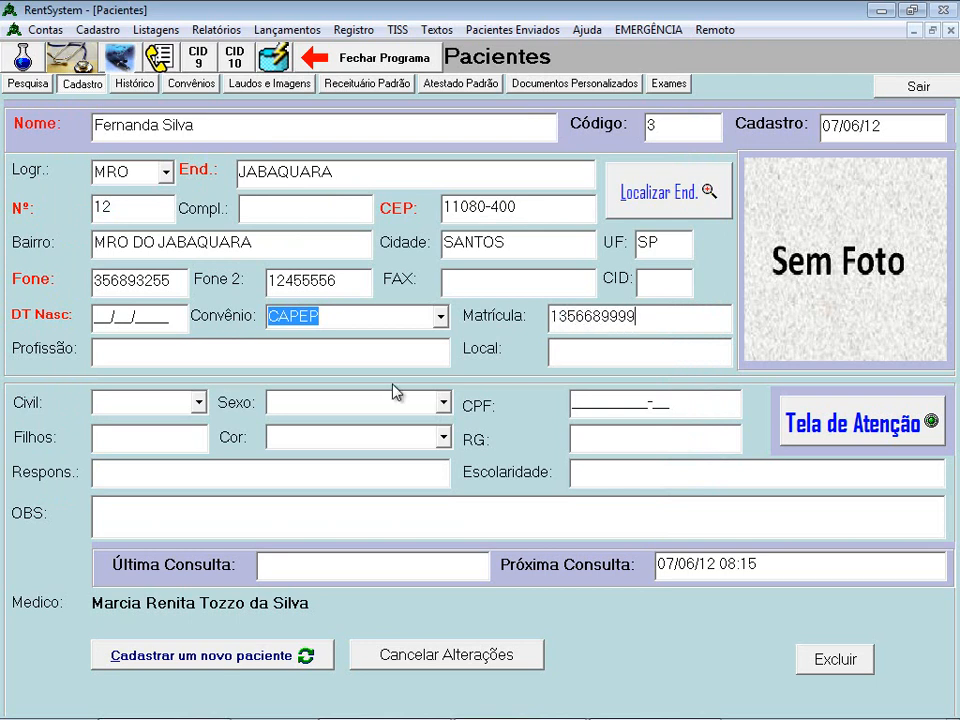
{"action": "left_click", "coordinate": [173, 318]}
{"action": "type", "text": "01/01/2001"}
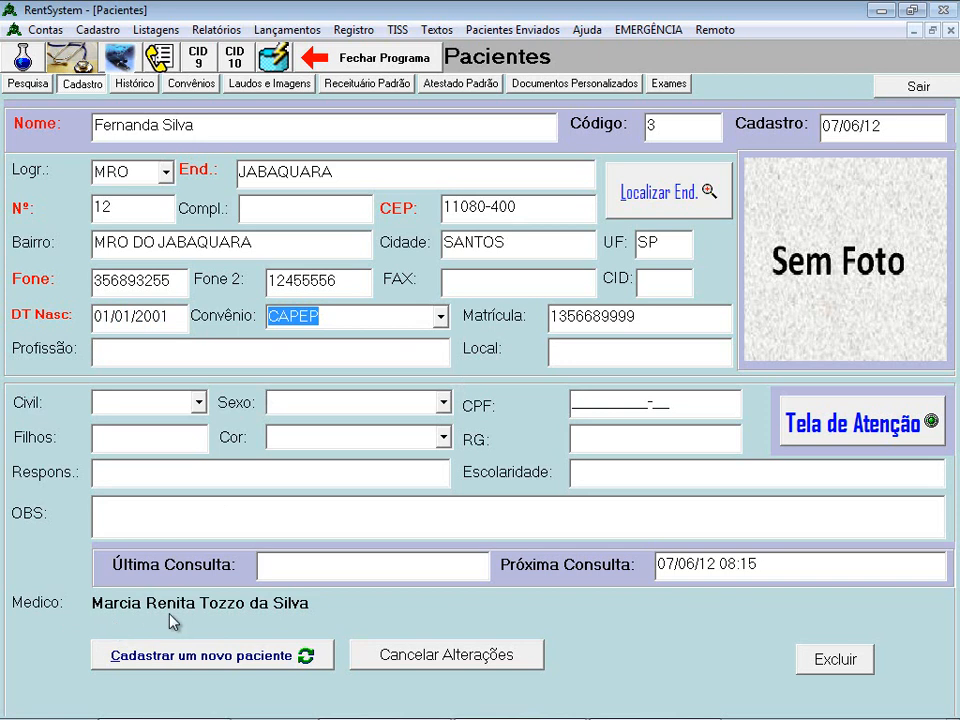
- Reopen the 08:15 patient's record, enter Profissão 999999999, and return to the agenda
{"action": "left_click", "coordinate": [918, 88]}
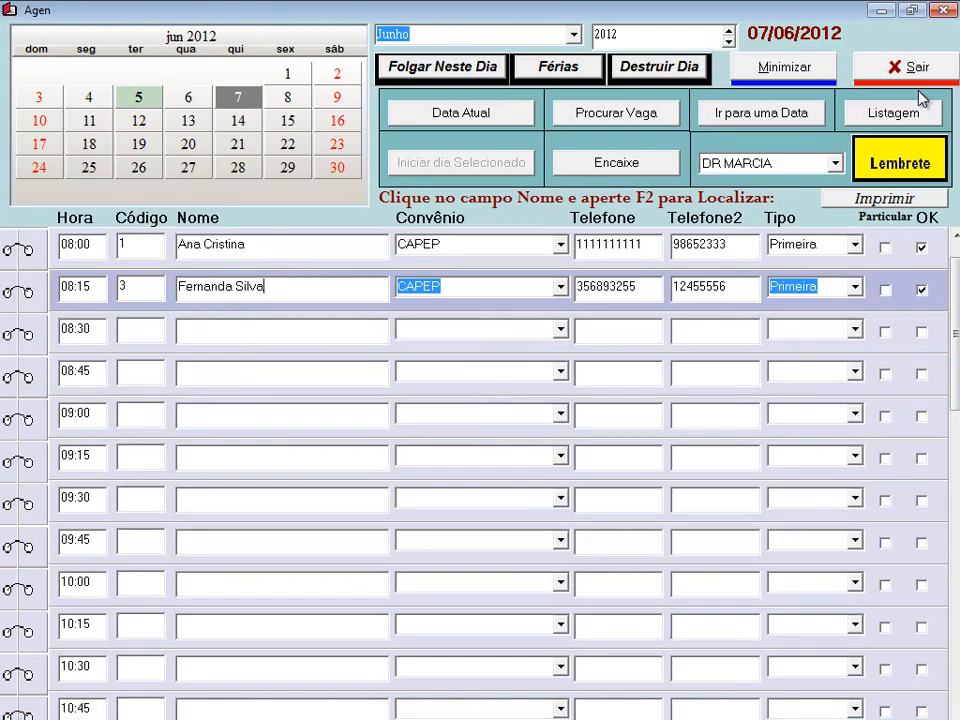
{"action": "right_click", "coordinate": [315, 292]}
{"action": "left_click", "coordinate": [385, 476]}
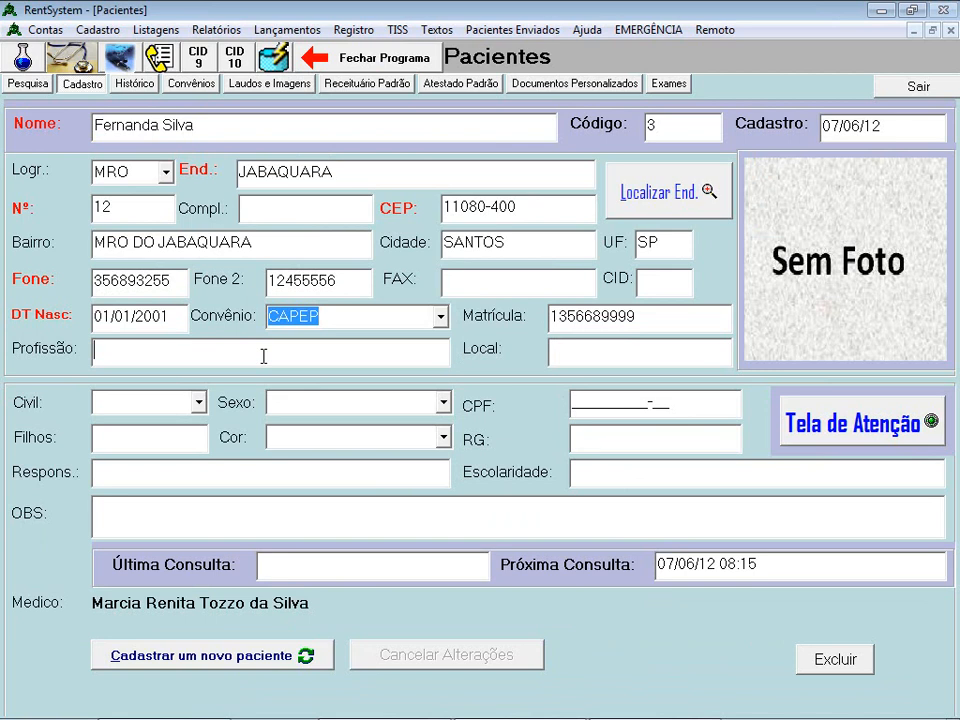
{"action": "type", "text": "999999999"}
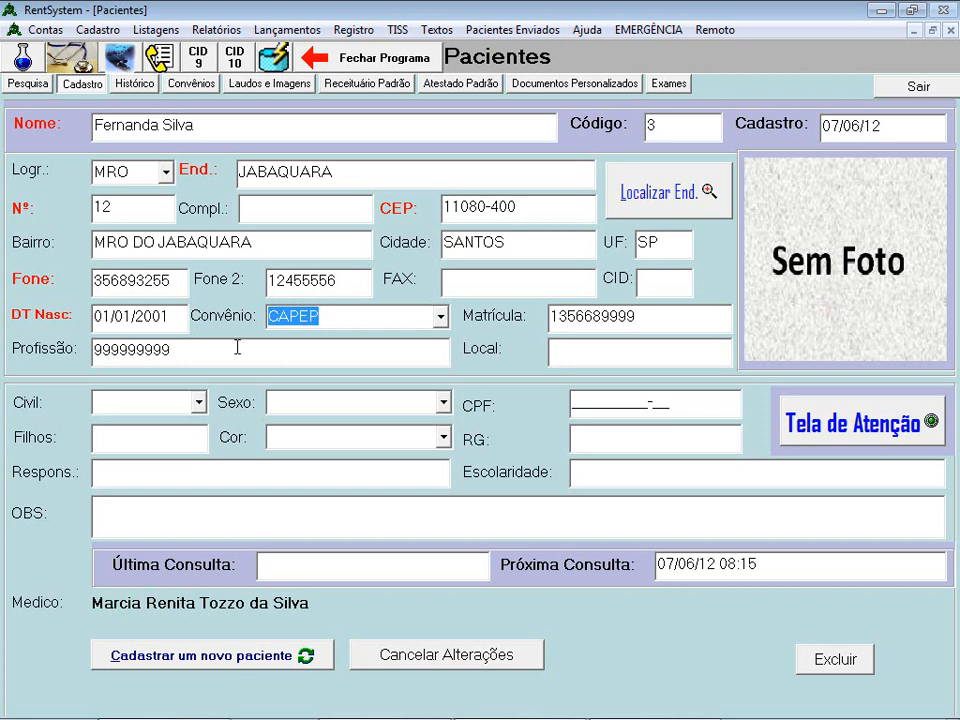
{"action": "left_click", "coordinate": [926, 88]}
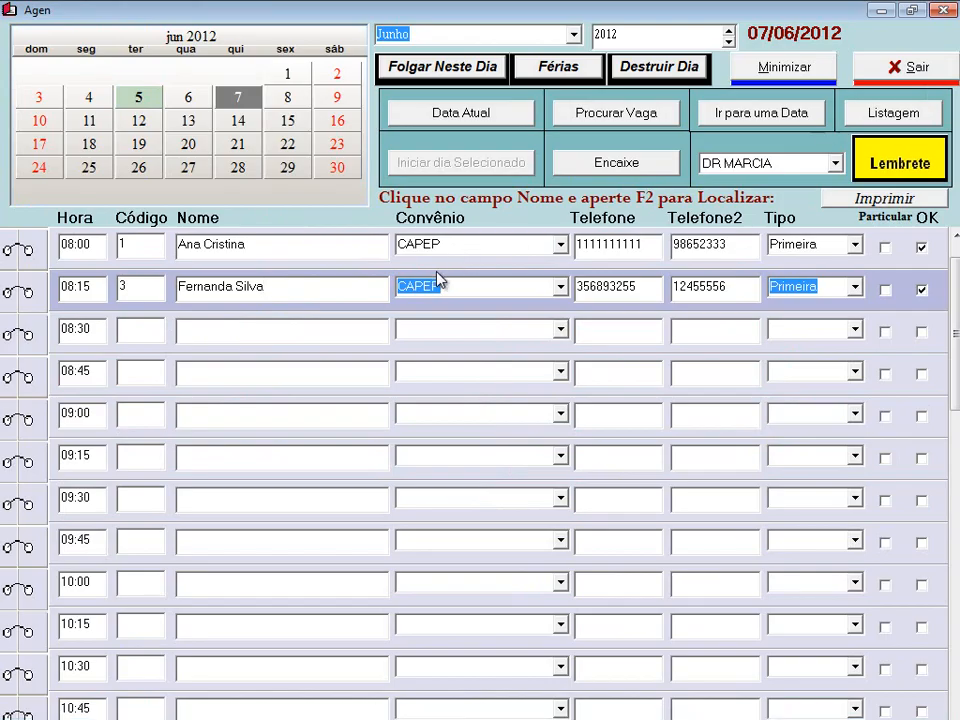
- Replace the 08:15 patient's phone number in her record with the new number
{"action": "right_click", "coordinate": [308, 291]}
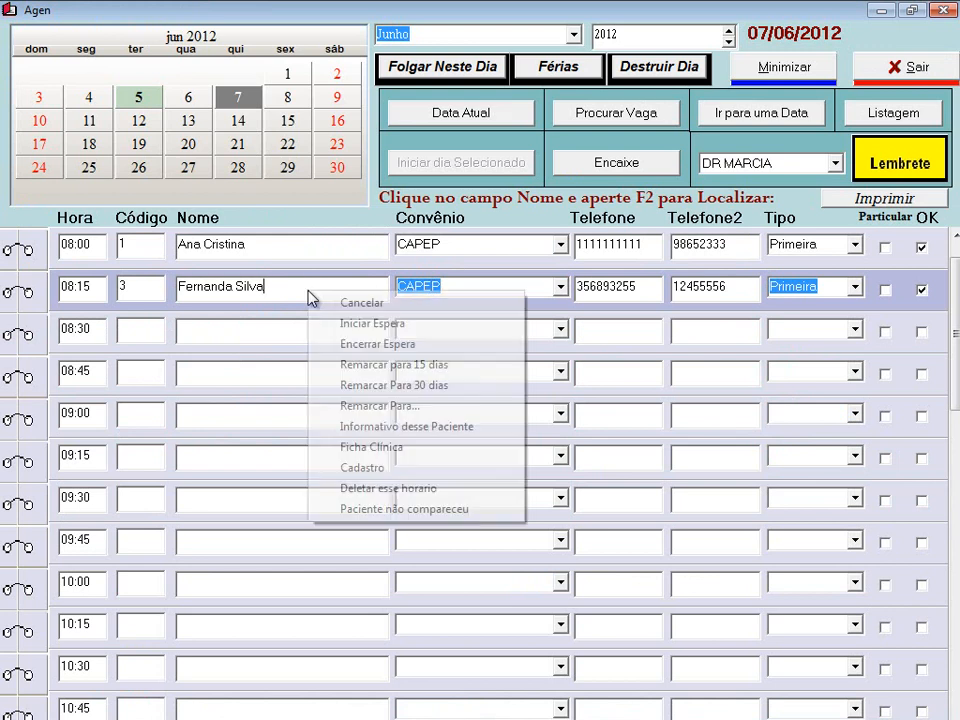
{"action": "left_click", "coordinate": [394, 467]}
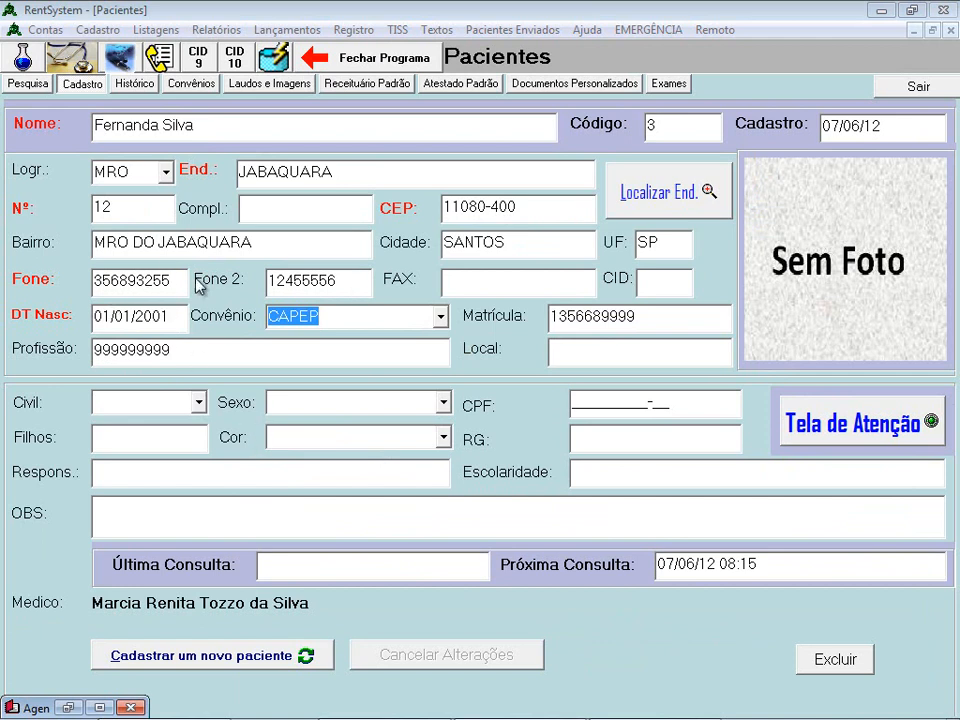
{"action": "double_click", "coordinate": [133, 281]}
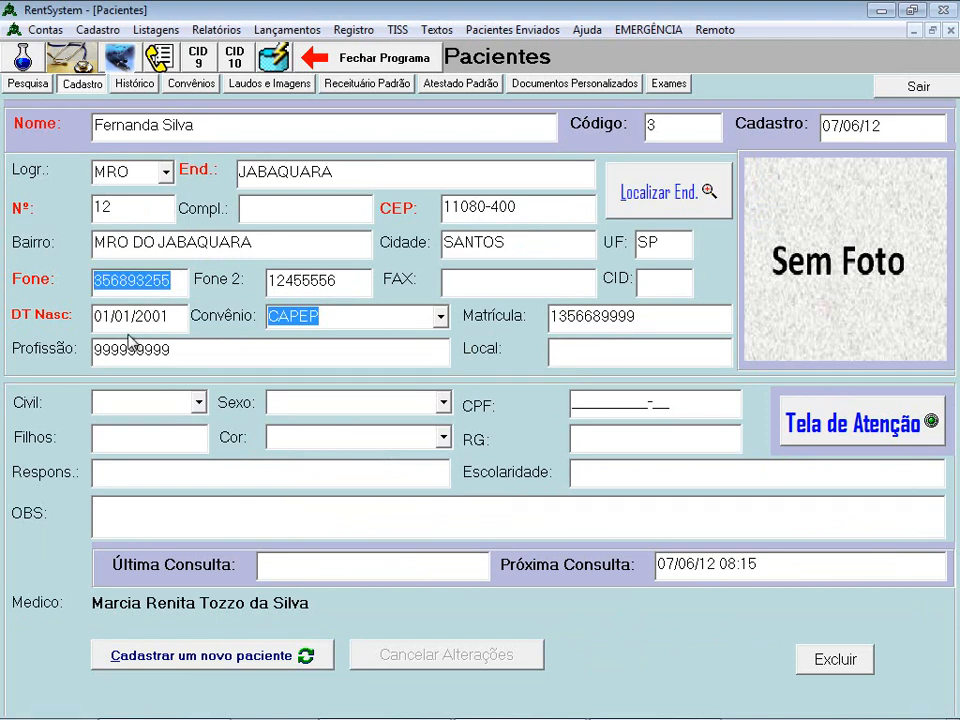
{"action": "type", "text": "5555555555"}
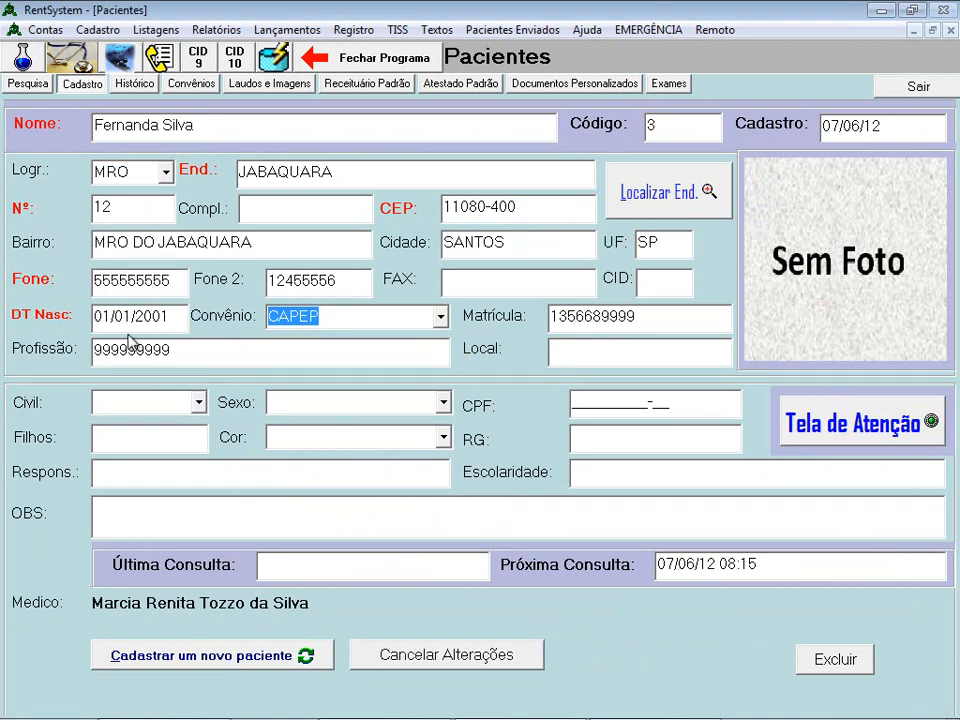
{"action": "left_click", "coordinate": [918, 86]}
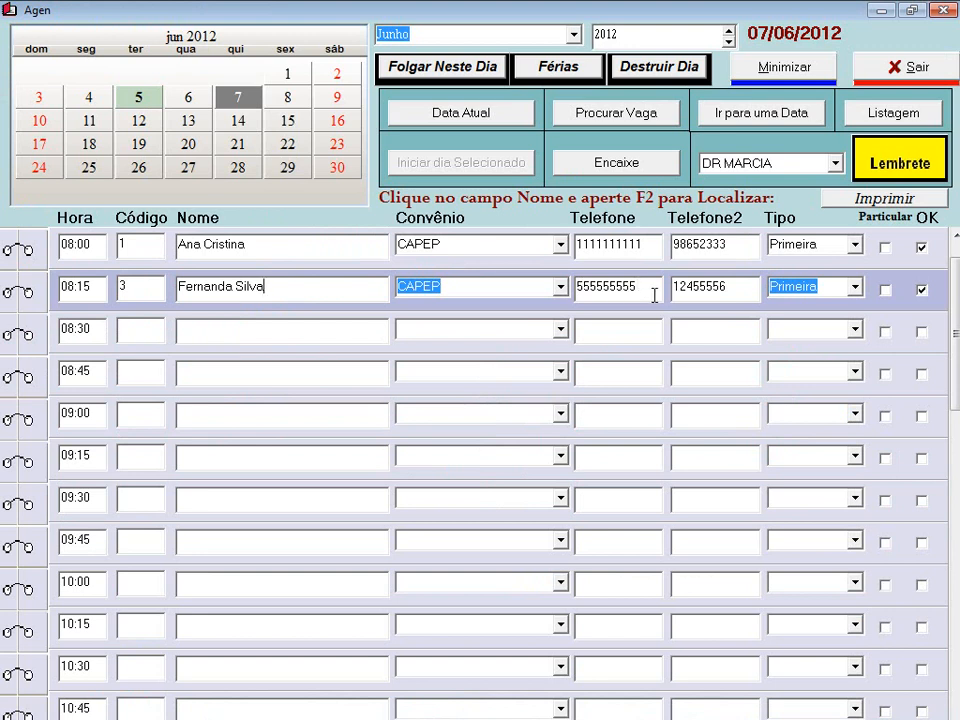
- Change her insurance plan to UNIMED in the patient record and return to the agenda
{"action": "right_click", "coordinate": [308, 294]}
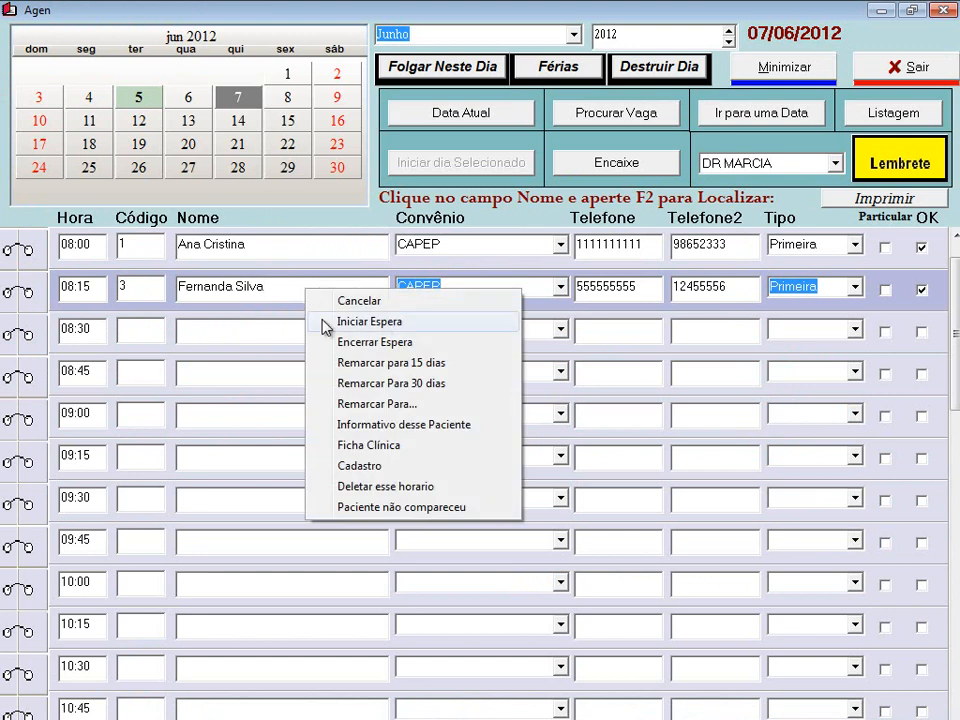
{"action": "left_click", "coordinate": [379, 470]}
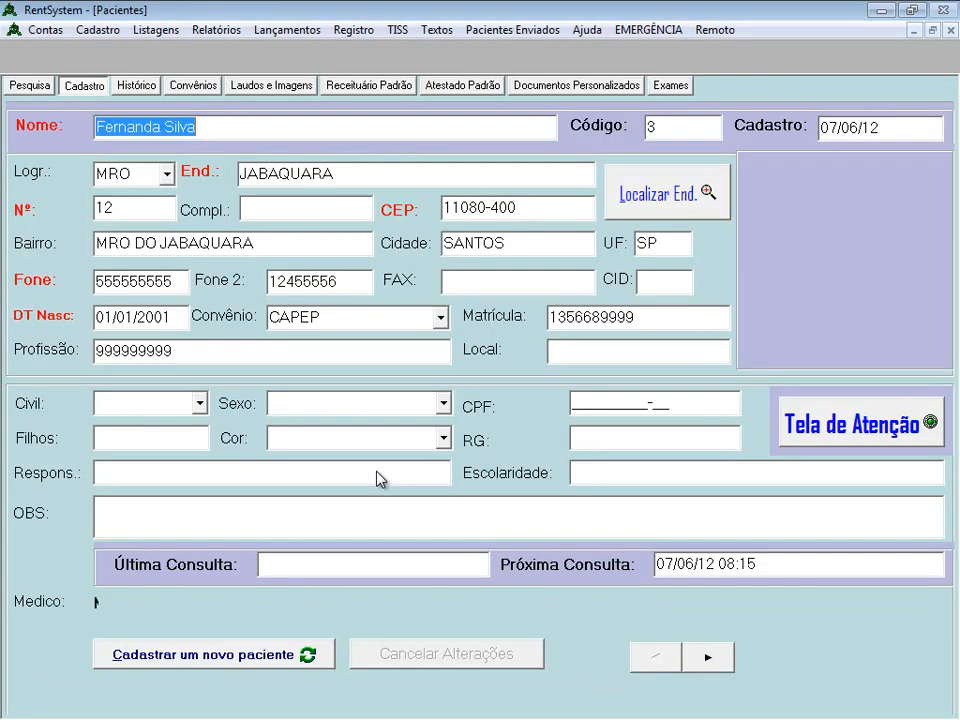
{"action": "left_click", "coordinate": [440, 316]}
{"action": "left_click", "coordinate": [345, 378]}
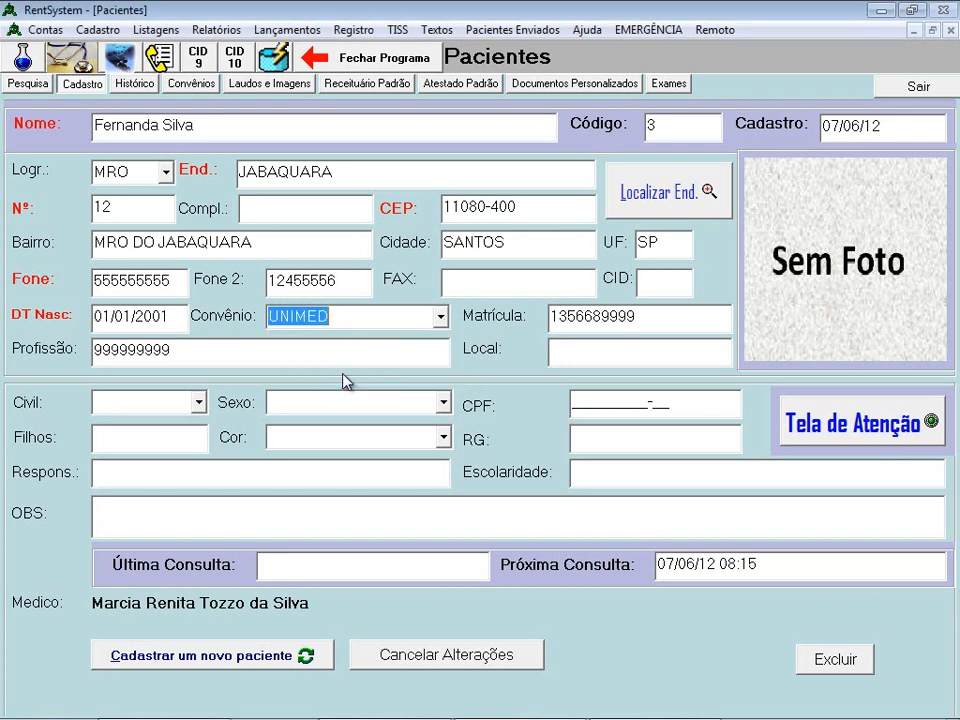
{"action": "left_click", "coordinate": [916, 86]}
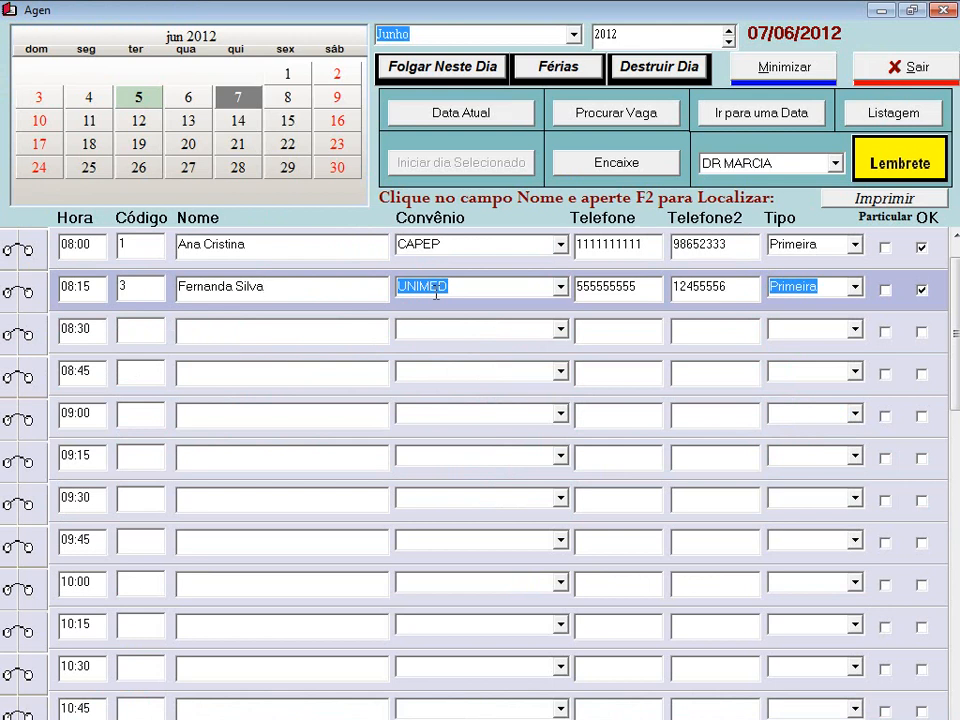
- Cancel the junk 'jjuuiiiooo' booking at 08:30 and type the first patient's name there
{"action": "left_click", "coordinate": [221, 330]}
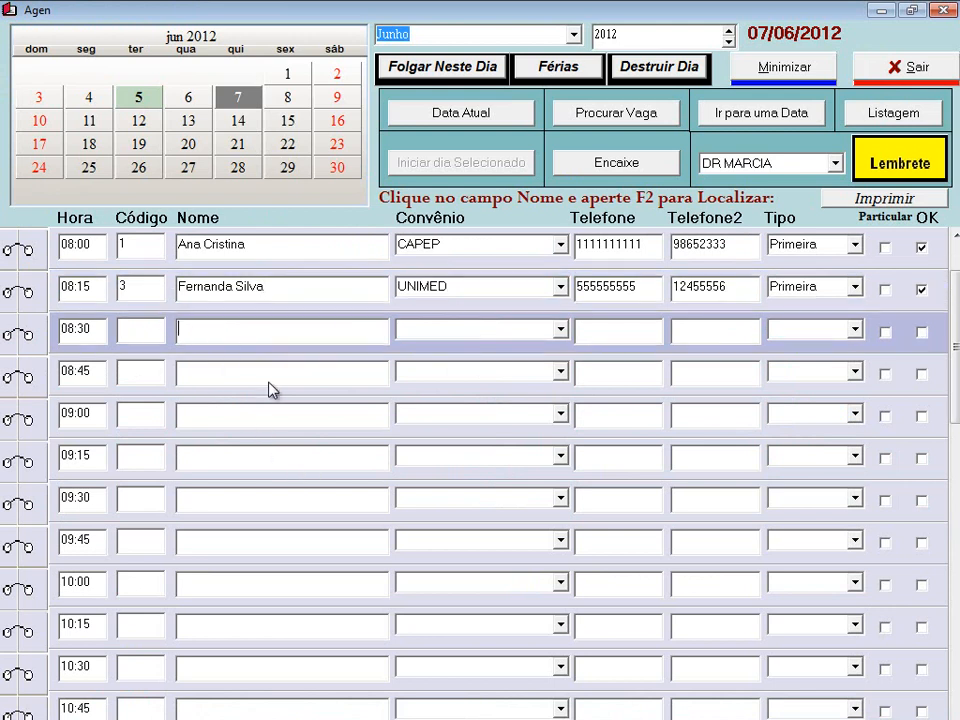
{"action": "type", "text": "jjuuiiiooo"}
{"action": "key", "text": "Tab"}
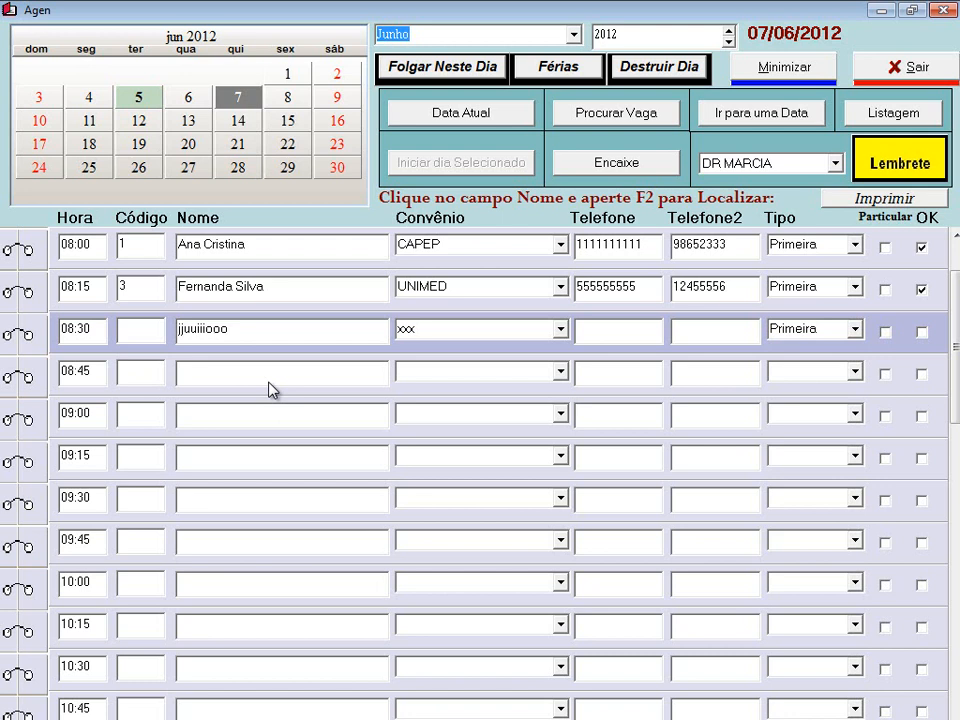
{"action": "right_click", "coordinate": [242, 336]}
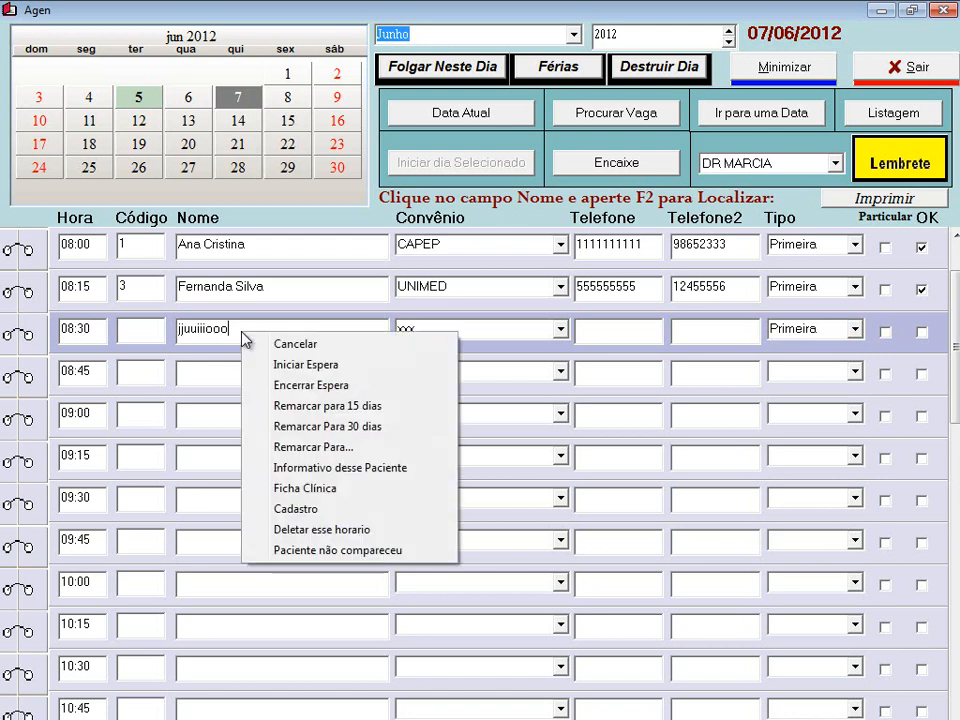
{"action": "left_click", "coordinate": [310, 345]}
{"action": "left_click", "coordinate": [546, 444]}
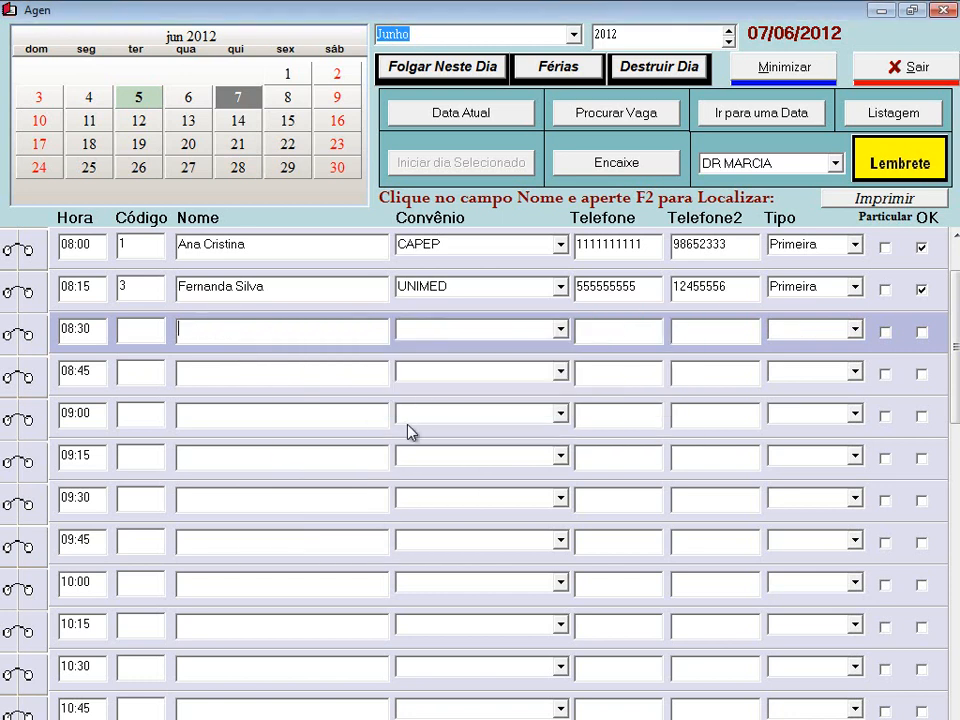
- Fill the 08:30 slot with the patient's stored details and dismiss her consultation history
{"action": "key", "text": "F2"}
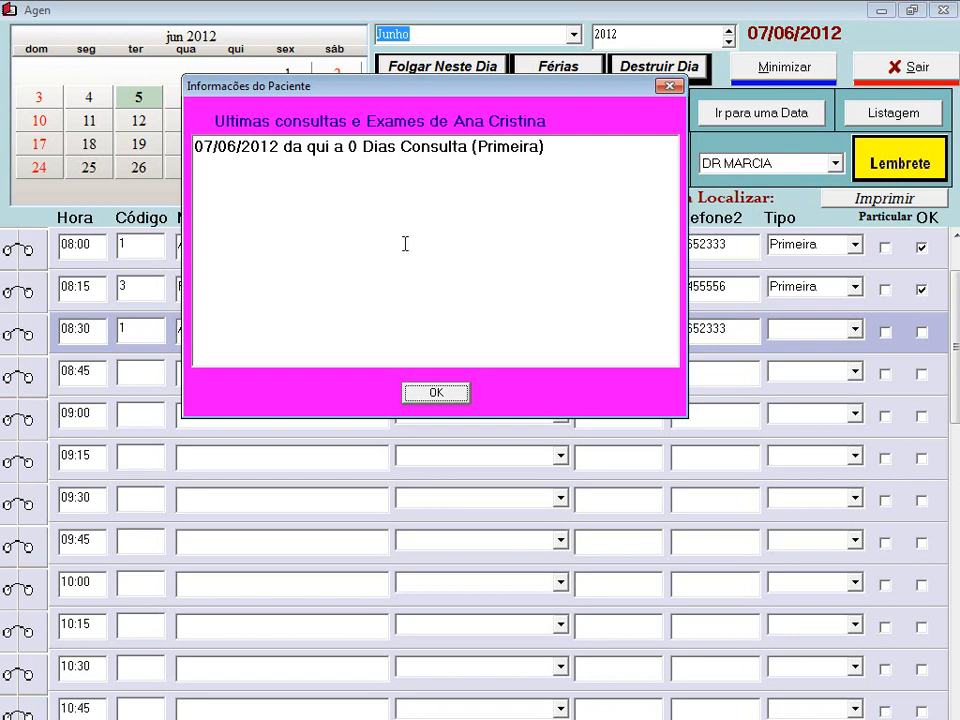
{"action": "left_click", "coordinate": [436, 393]}
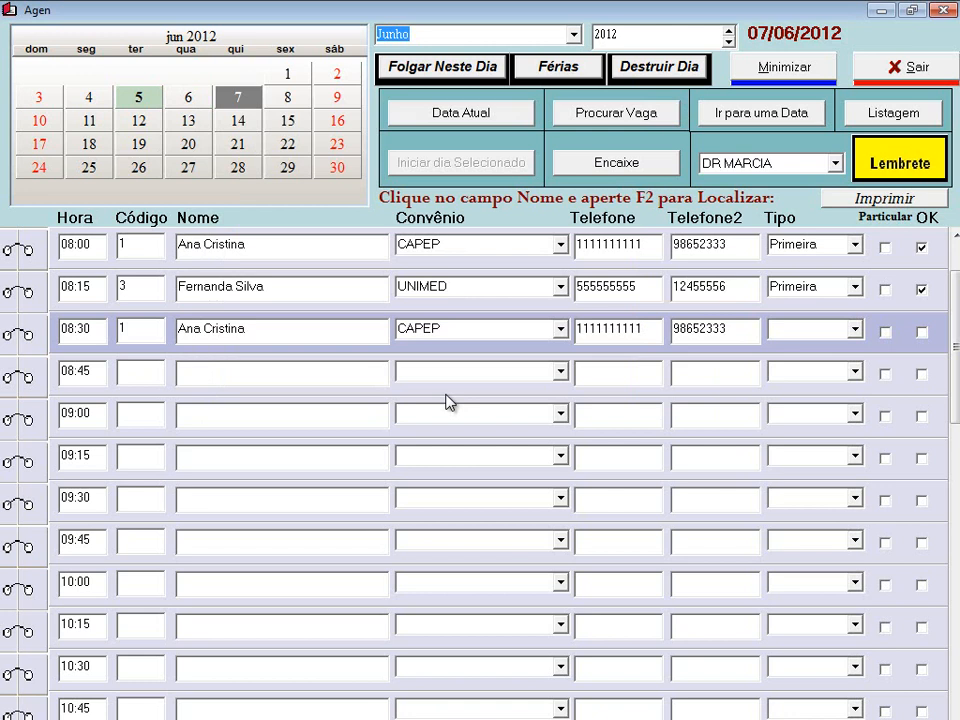
- Cancel the 08:30 booking on 07/06/2012 with Cancelar and Sim, then bring up the Busca patient search
{"action": "left_click", "coordinate": [265, 332]}
{"action": "right_click", "coordinate": [265, 332]}
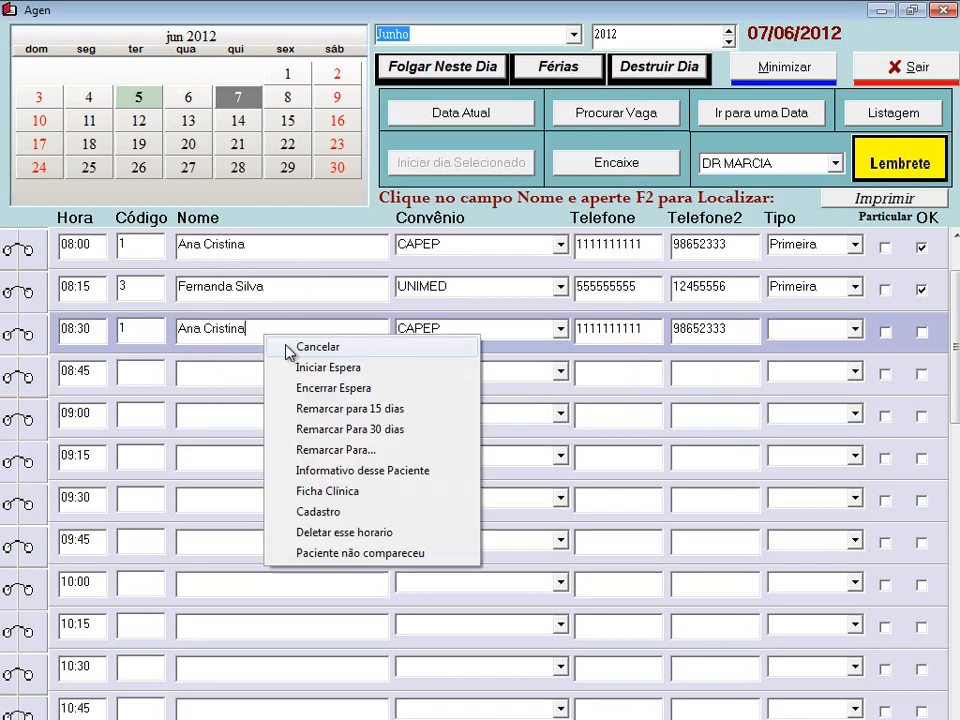
{"action": "left_click", "coordinate": [250, 331]}
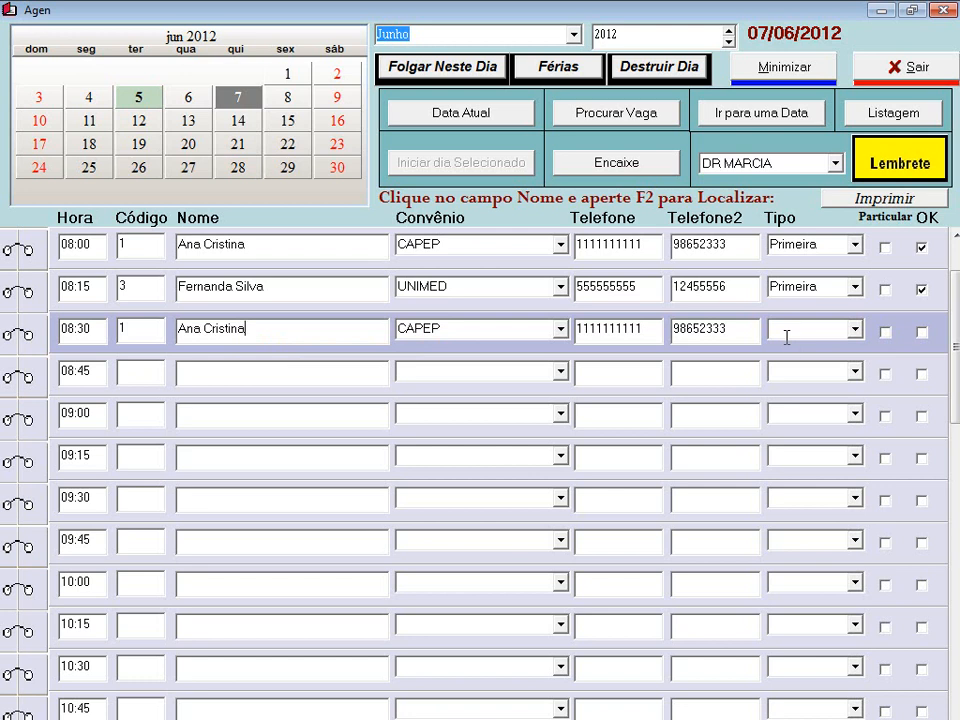
{"action": "right_click", "coordinate": [288, 335]}
{"action": "left_click", "coordinate": [334, 350]}
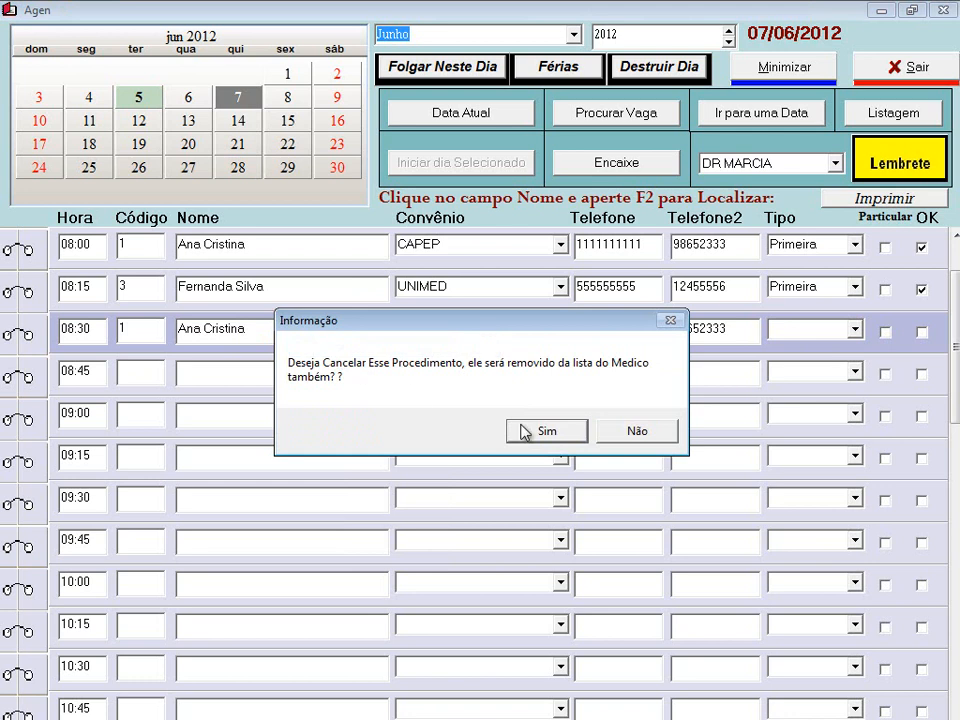
{"action": "left_click", "coordinate": [534, 432]}
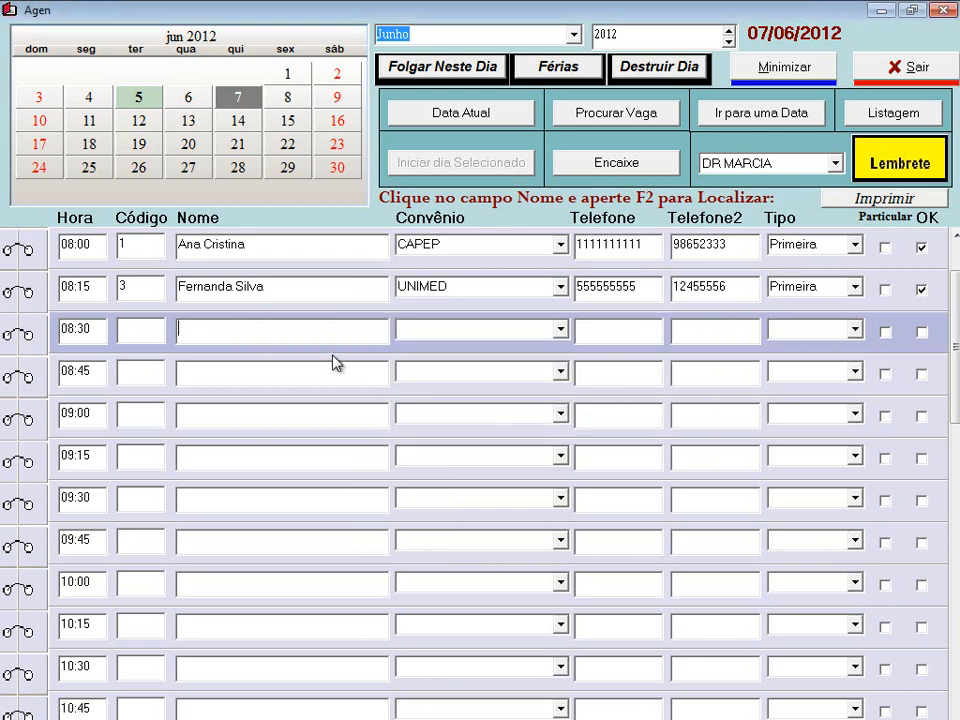
{"action": "key", "text": "F2"}
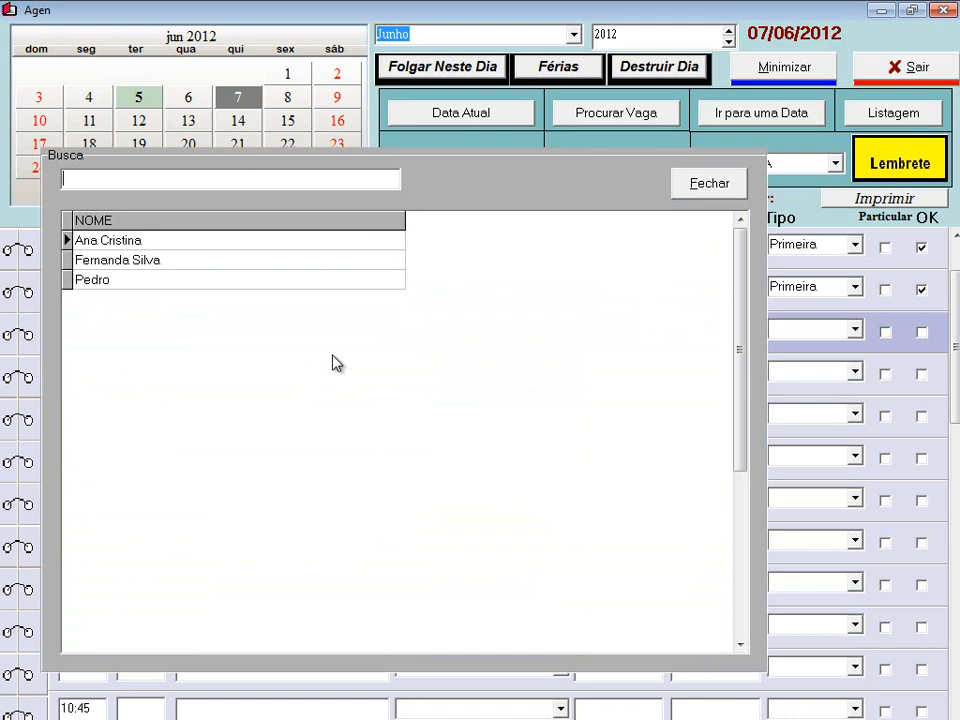
- Book the code-2 patient into 08:30 via a 'pe' search, then cancel that booking again
{"action": "type", "text": "pe"}
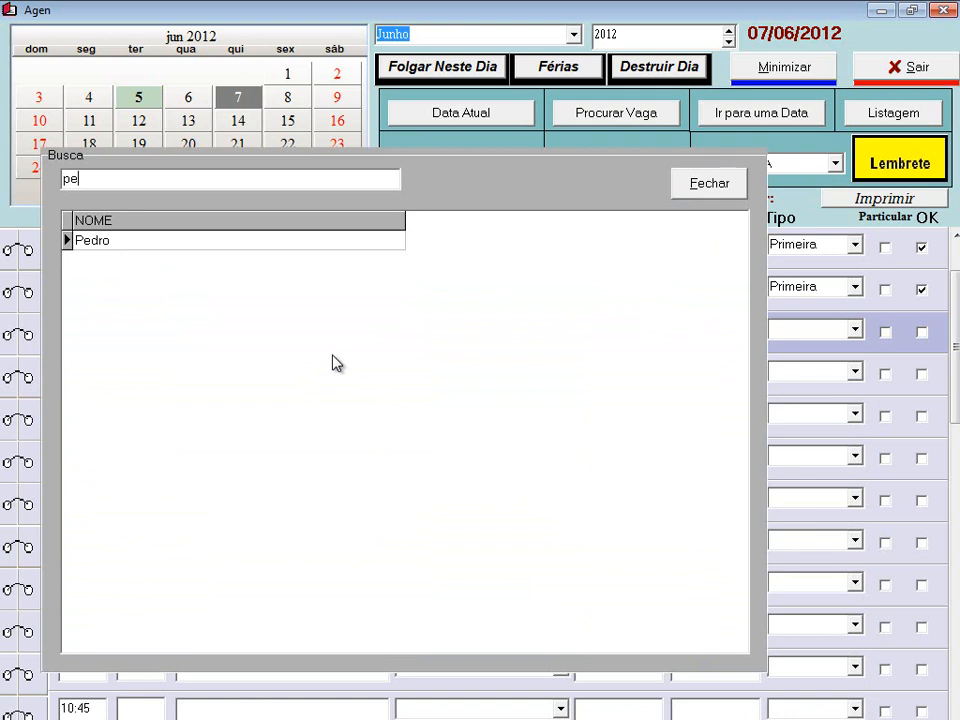
{"action": "key", "text": "Return"}
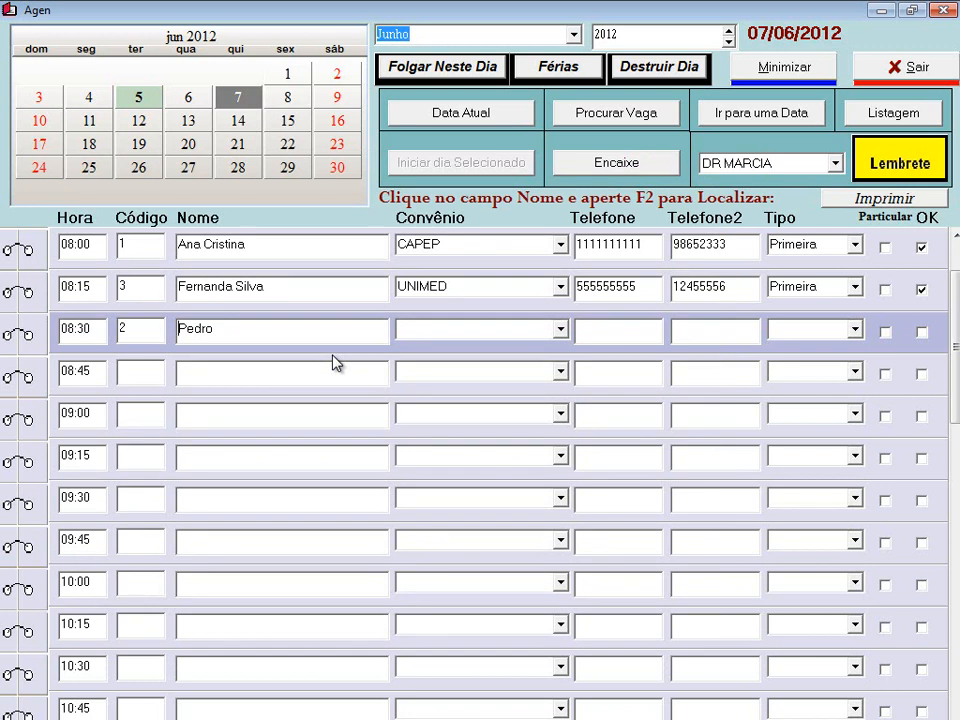
{"action": "left_click", "coordinate": [266, 331]}
{"action": "right_click", "coordinate": [266, 331]}
{"action": "left_click", "coordinate": [278, 340]}
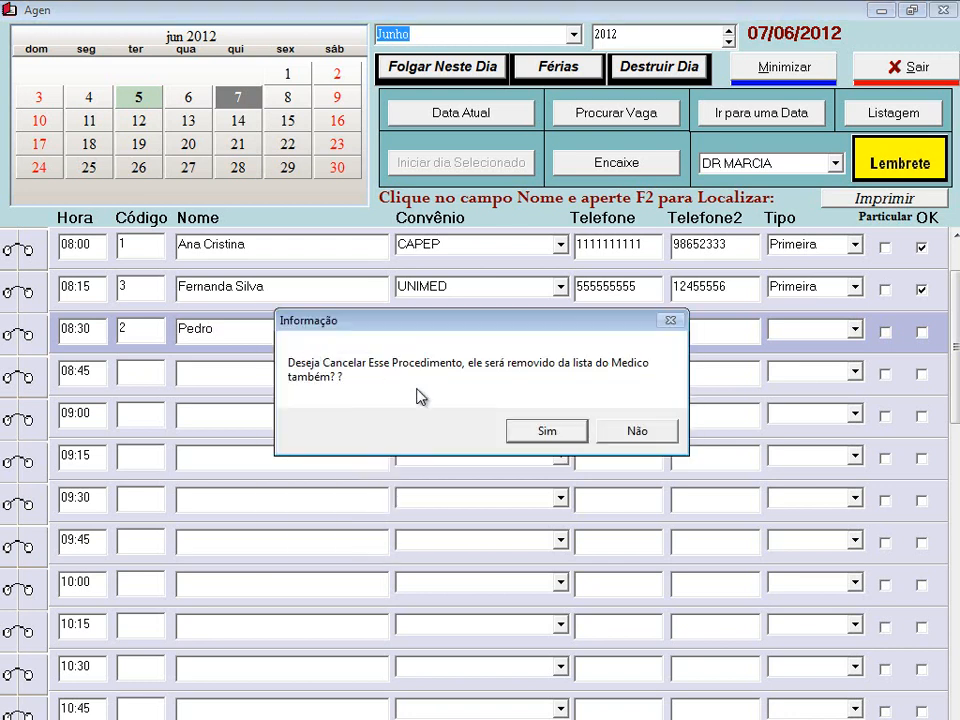
{"action": "left_click", "coordinate": [556, 436]}
{"action": "left_click", "coordinate": [120, 329]}
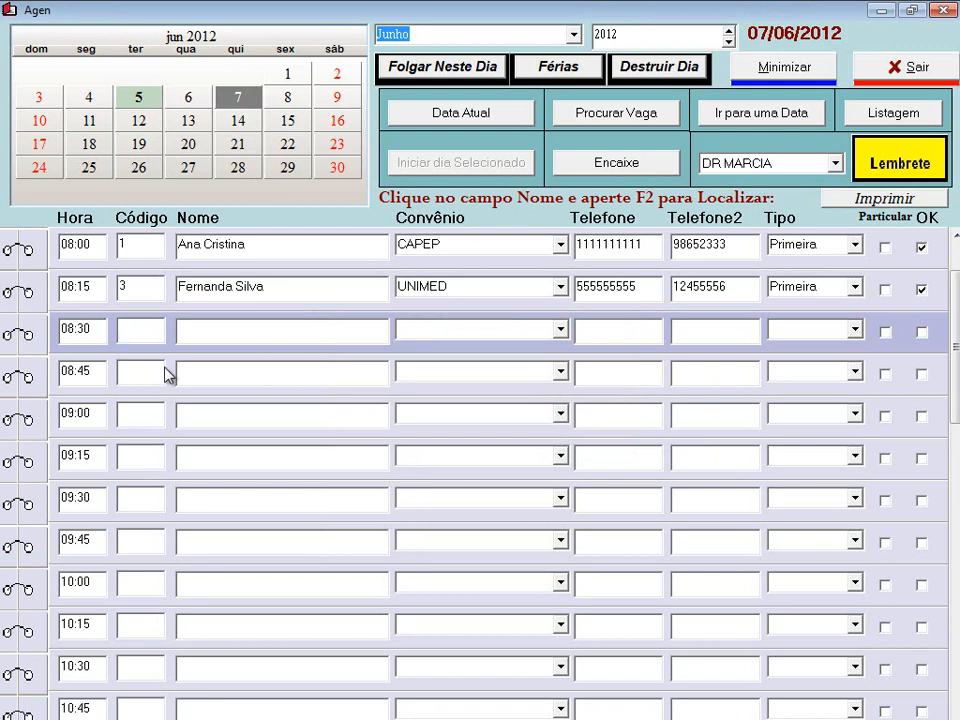
{"action": "type", "text": "2"}
{"action": "key", "text": "Tab"}
{"action": "right_click", "coordinate": [251, 333]}
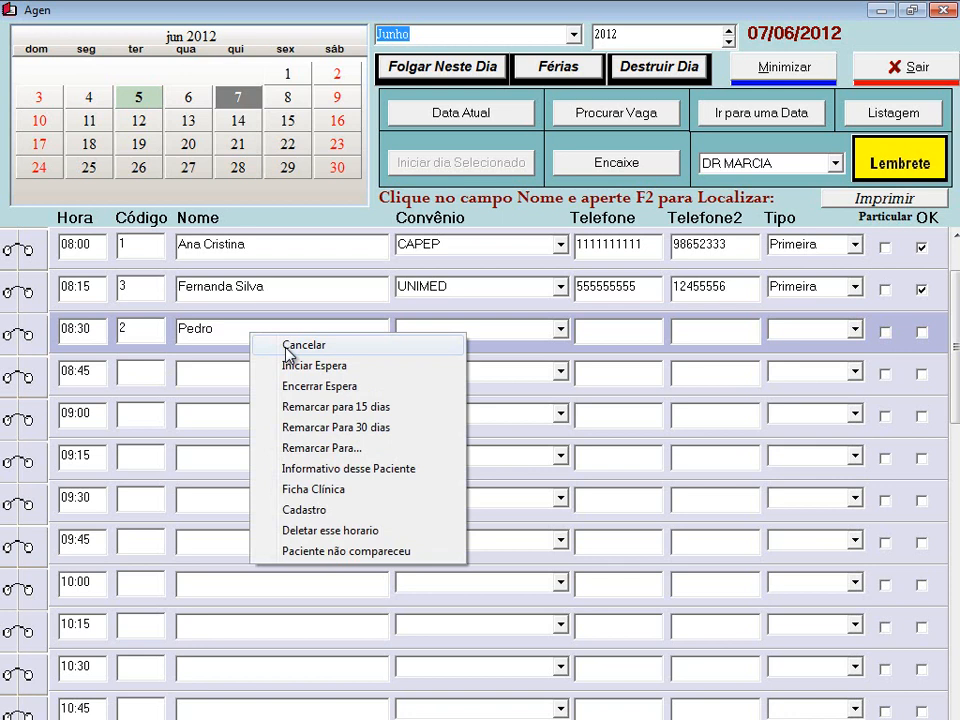
{"action": "left_click", "coordinate": [288, 352]}
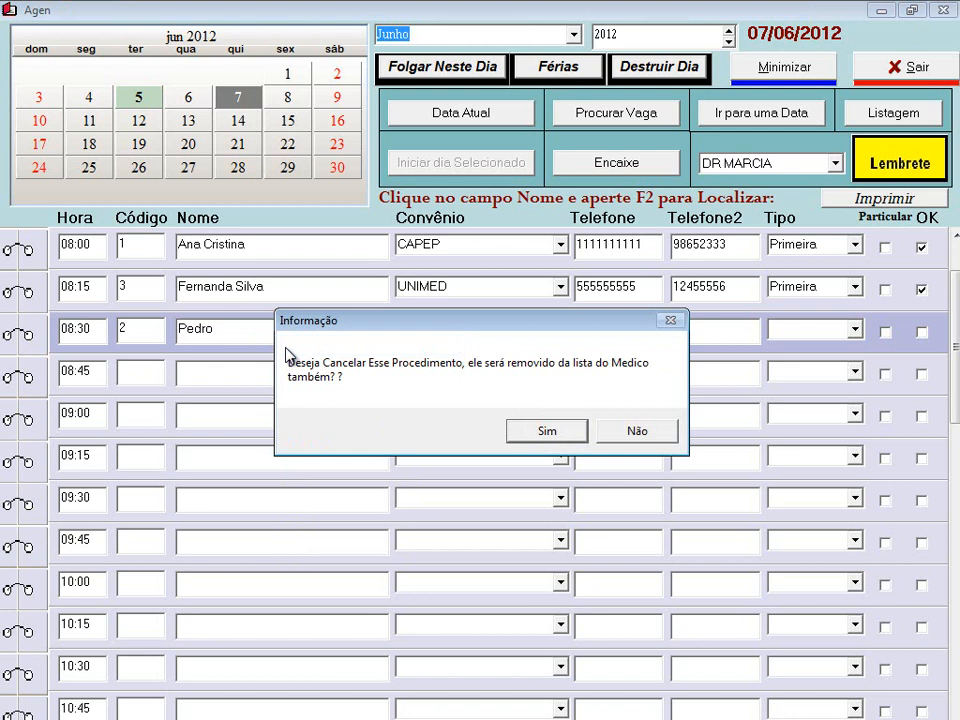
{"action": "left_click", "coordinate": [518, 437]}
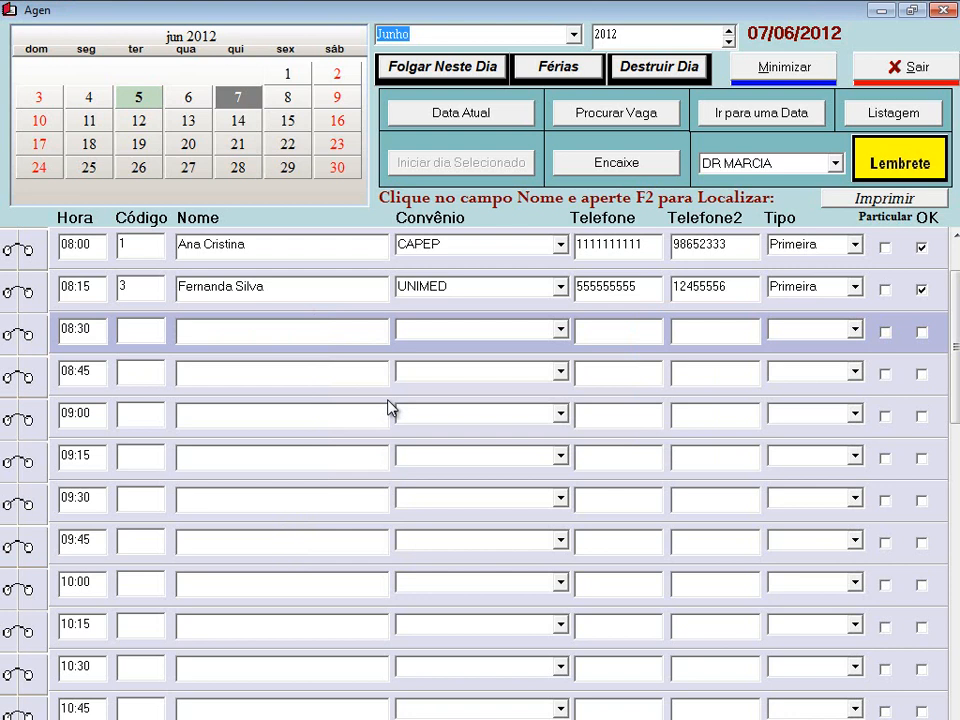
- Switch the agenda to 05/06/2012 and put the code-2 patient into the 10:00 slot
{"action": "key", "text": "F2"}
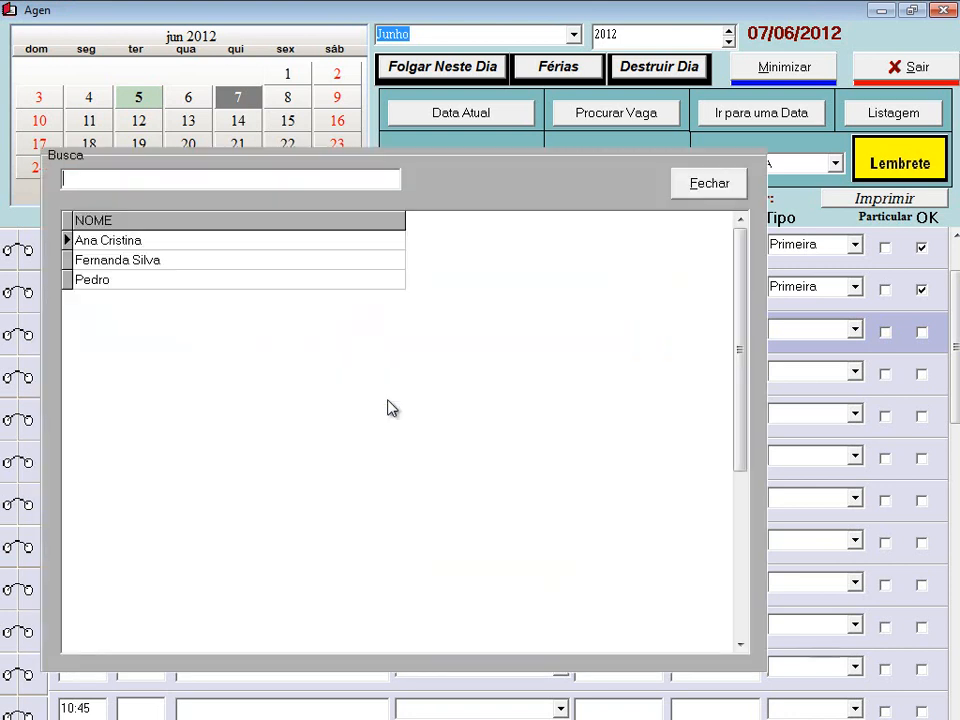
{"action": "left_click", "coordinate": [680, 189]}
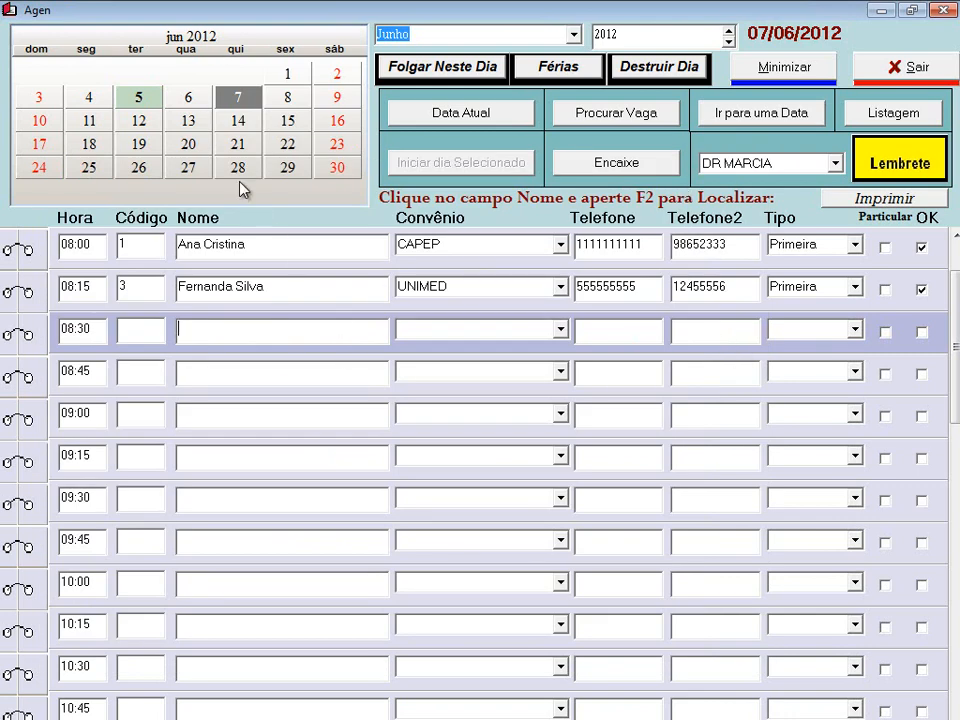
{"action": "left_click", "coordinate": [131, 100]}
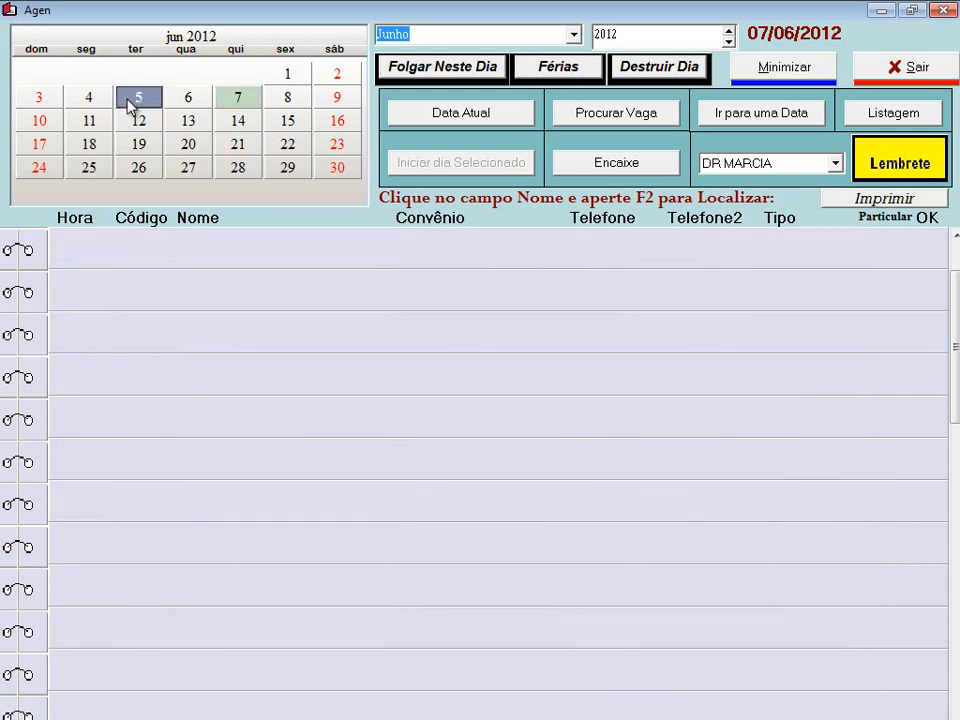
{"action": "left_click", "coordinate": [148, 255]}
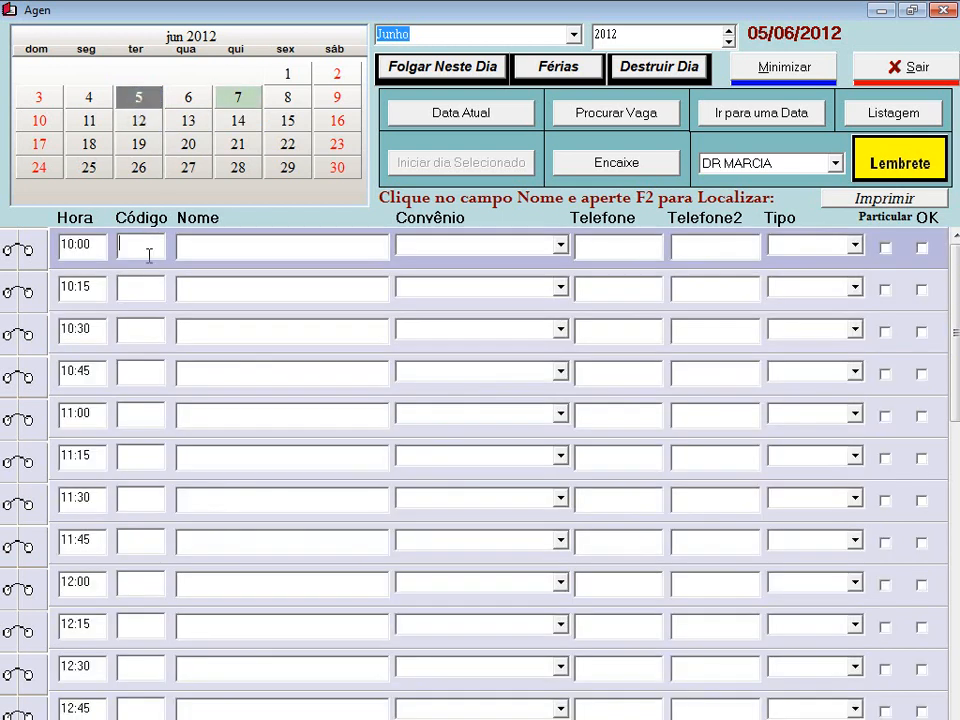
{"action": "key", "text": "F2"}
{"action": "left_click", "coordinate": [150, 261]}
{"action": "key", "text": "Down"}
{"action": "key", "text": "Return"}
- Give the 10:00 booking the CAPEP plan, the patient's phone, type Consulta, and tick OK
{"action": "left_click", "coordinate": [562, 248]}
{"action": "left_click", "coordinate": [537, 266]}
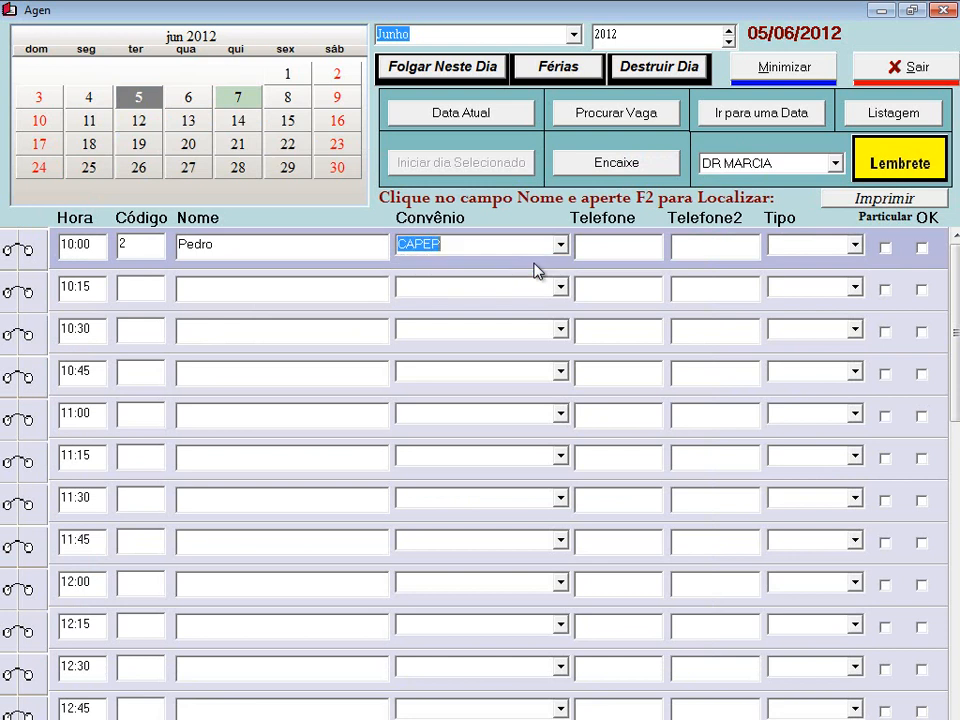
{"action": "left_click", "coordinate": [604, 249]}
{"action": "type", "text": "899999999"}
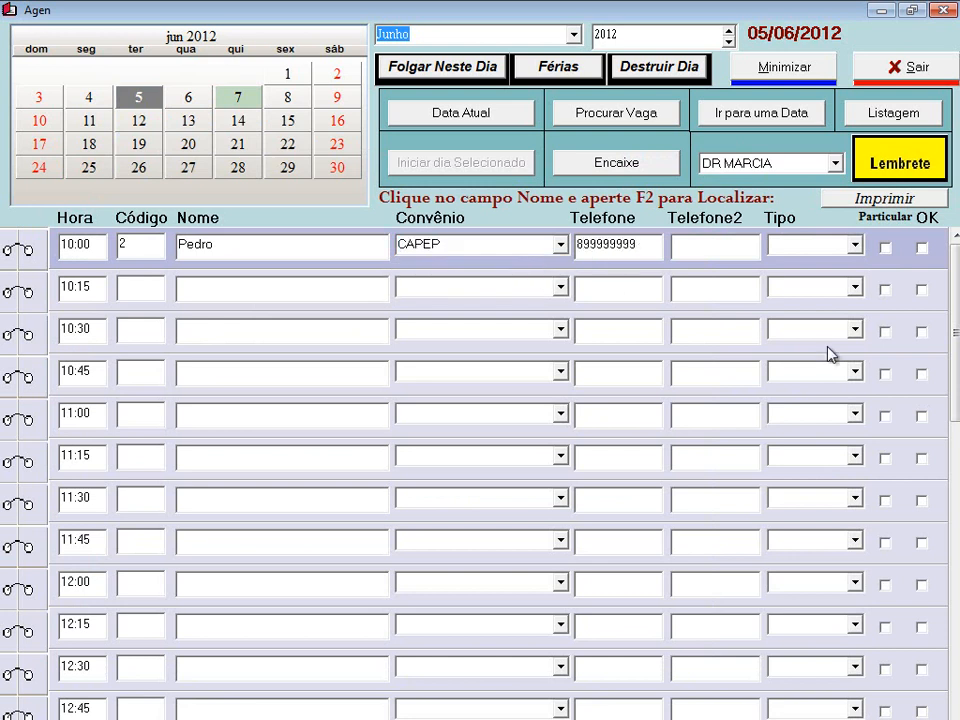
{"action": "left_click", "coordinate": [854, 246]}
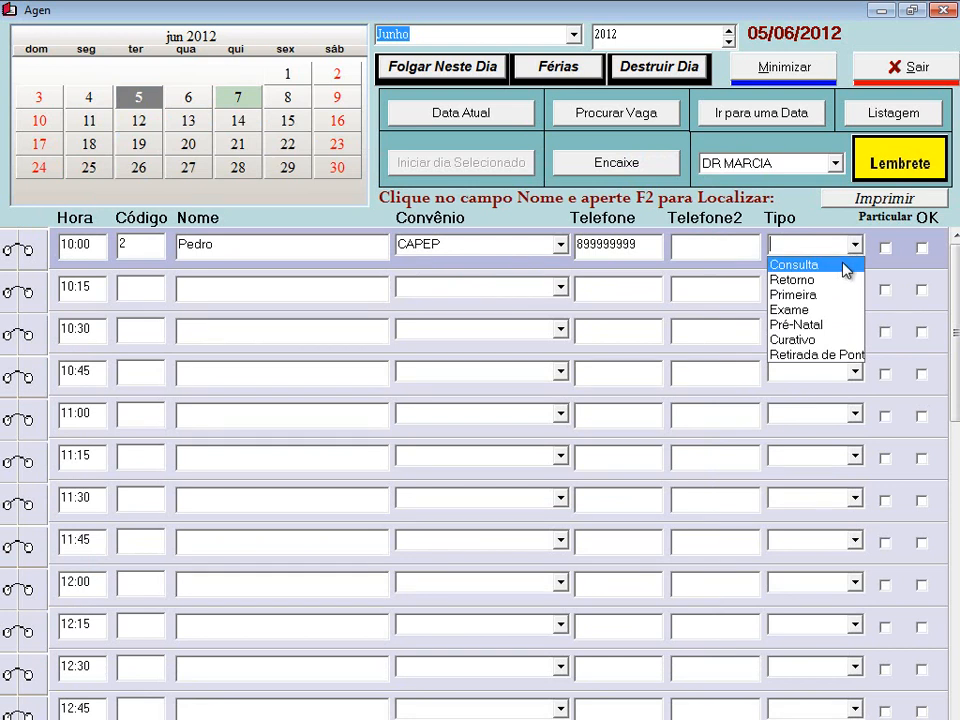
{"action": "left_click", "coordinate": [842, 266]}
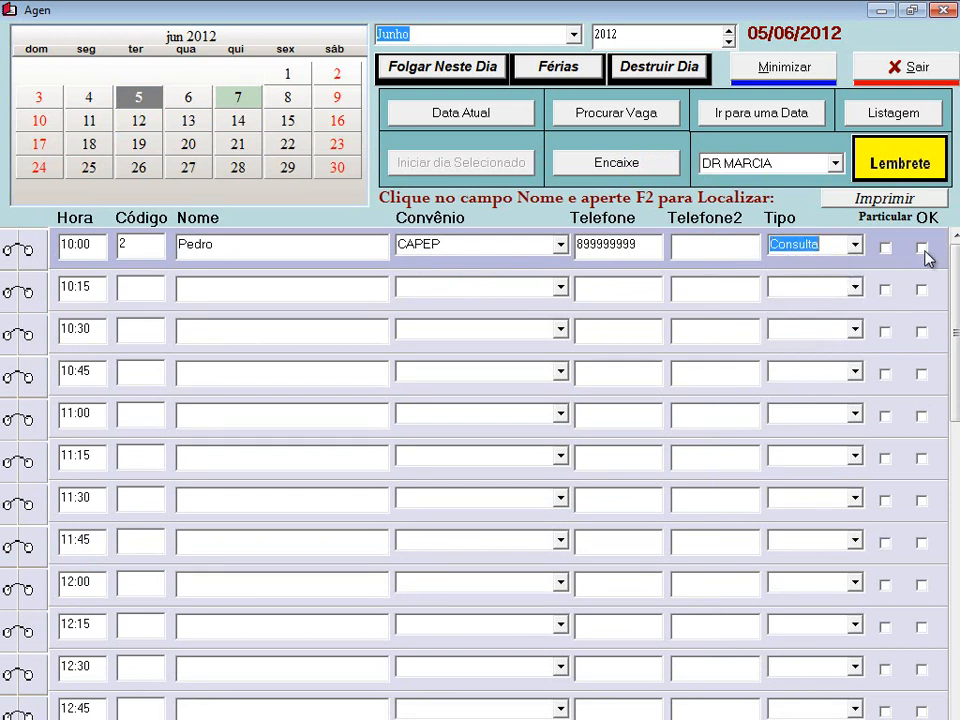
{"action": "left_click", "coordinate": [921, 248]}
- Glance at the patient's Cadastro record, then return to the 07/06/2012 agenda
{"action": "left_click", "coordinate": [264, 253]}
{"action": "right_click", "coordinate": [262, 258]}
{"action": "left_click", "coordinate": [355, 433]}
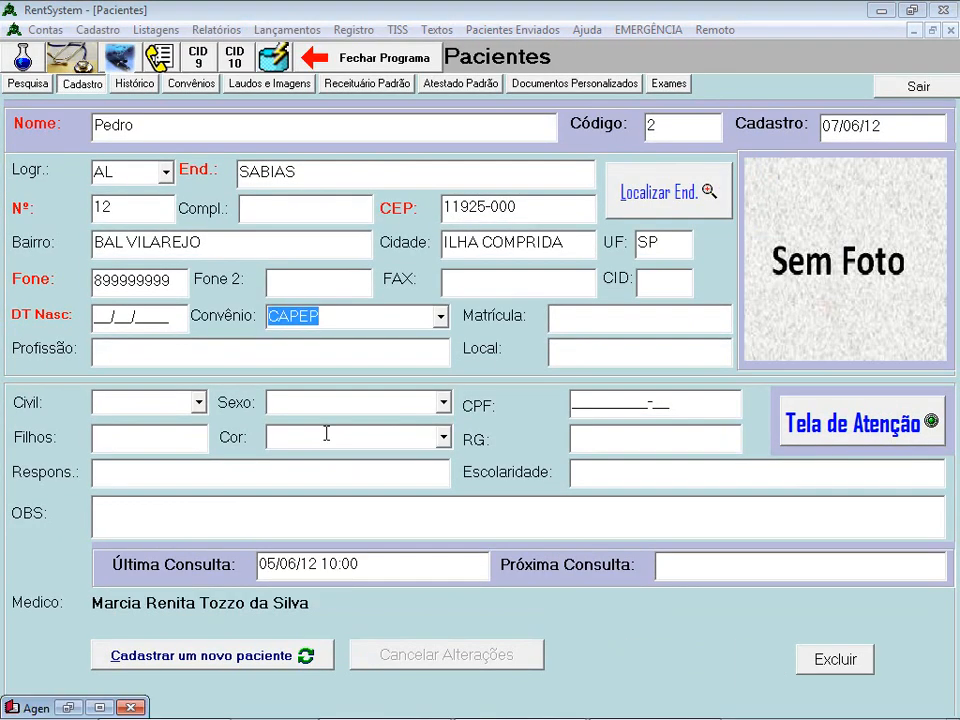
{"action": "left_click", "coordinate": [917, 89]}
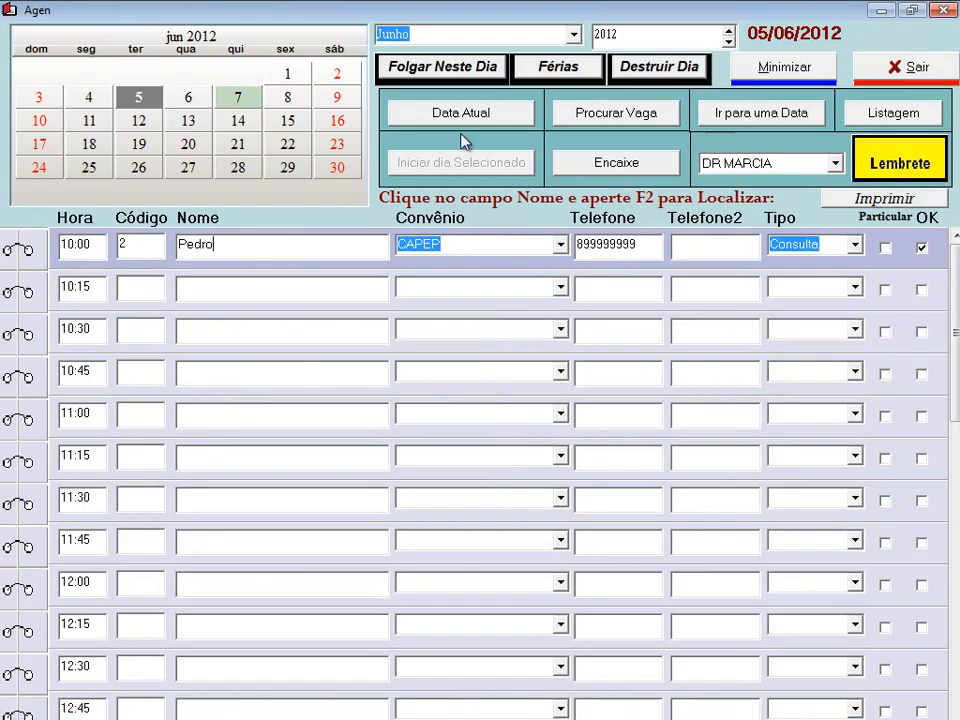
{"action": "left_click", "coordinate": [237, 98]}
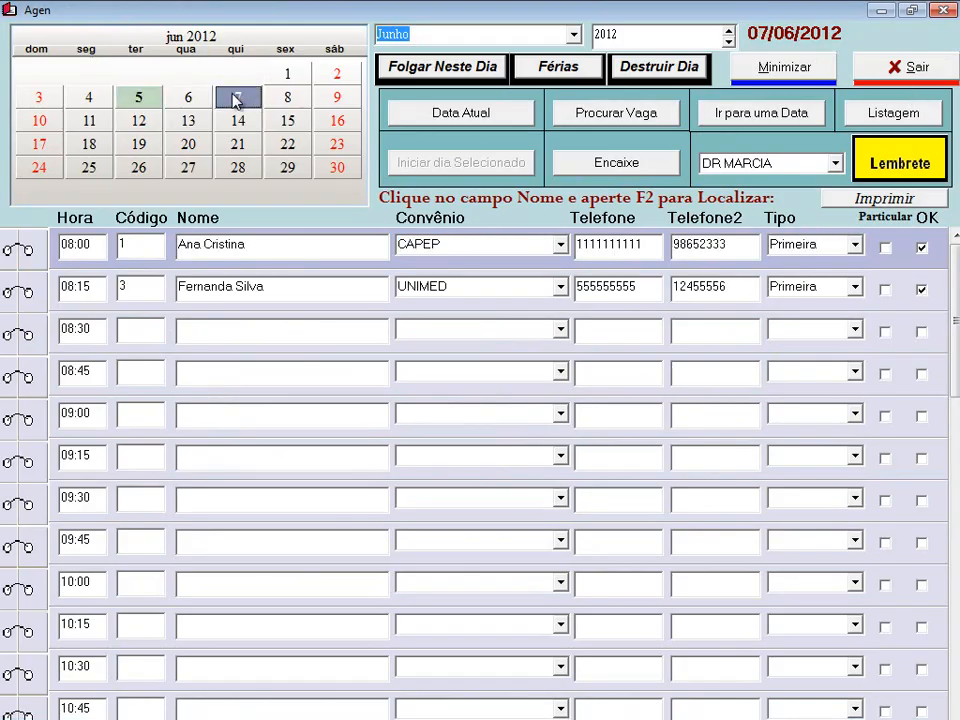
- Fill the empty 08:30 slot with the code-2 patient and dismiss his visit history
{"action": "left_click", "coordinate": [194, 330]}
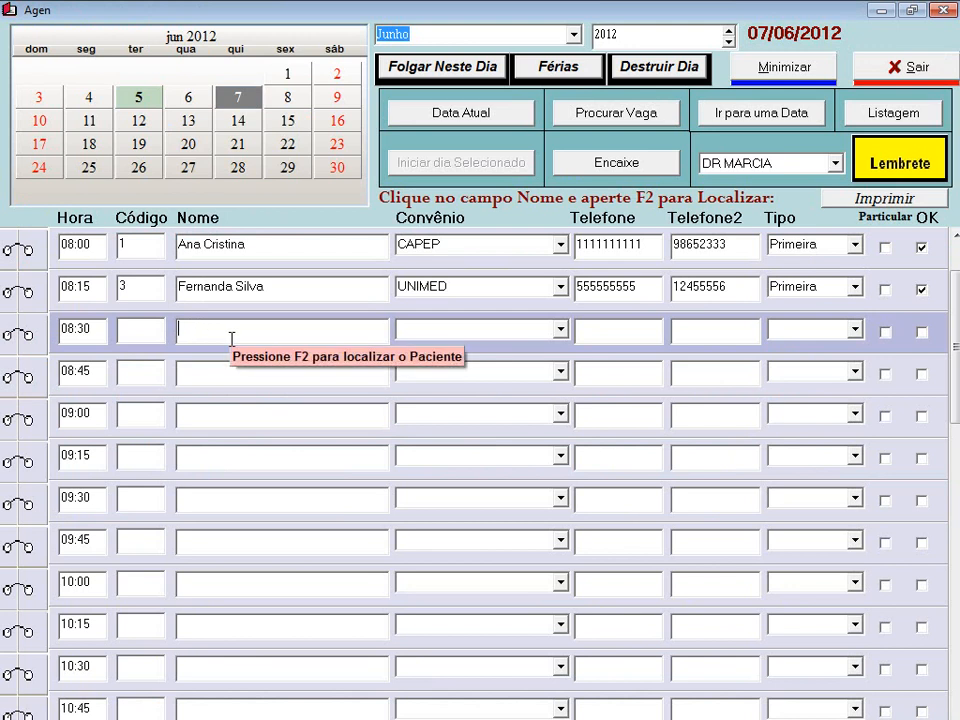
{"action": "key", "text": "F2"}
{"action": "key", "text": "Down"}
{"action": "key", "text": "Down"}
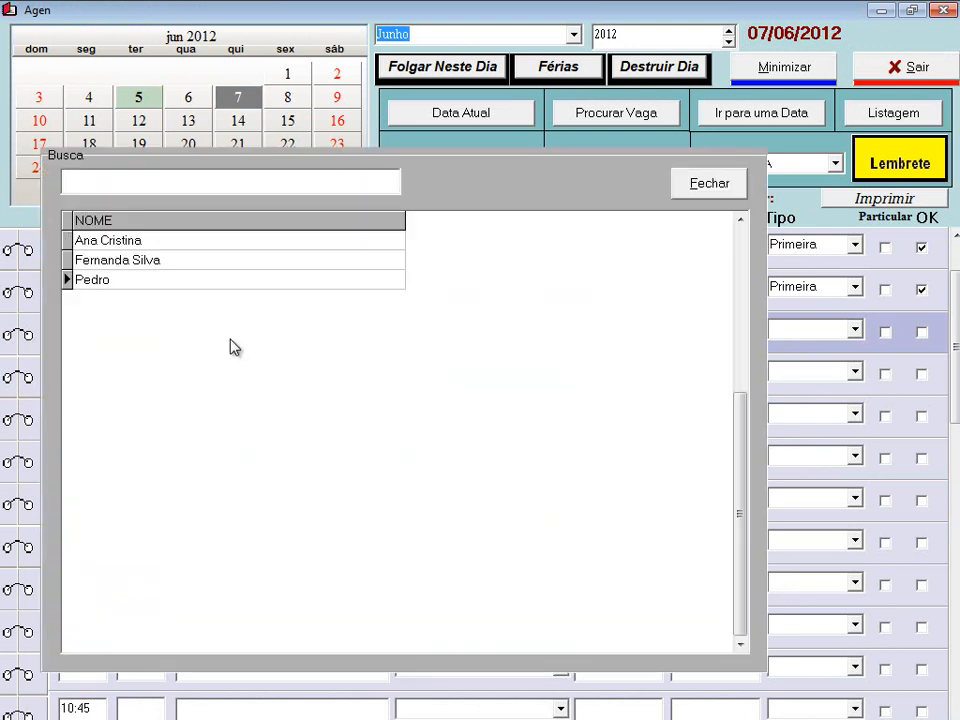
{"action": "key", "text": "Return"}
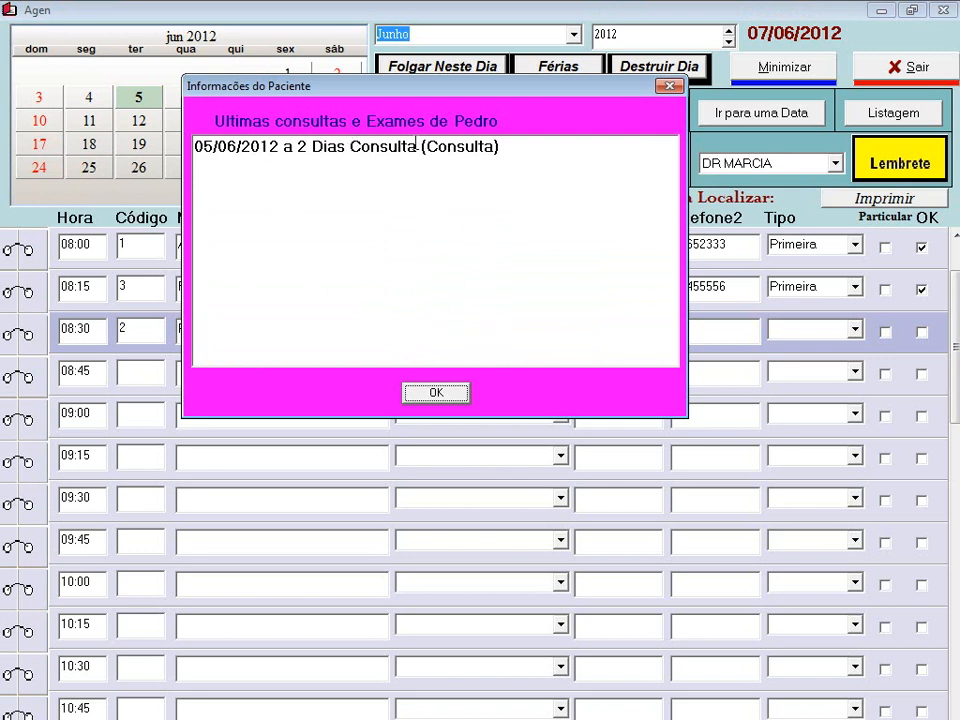
{"action": "left_click", "coordinate": [441, 395]}
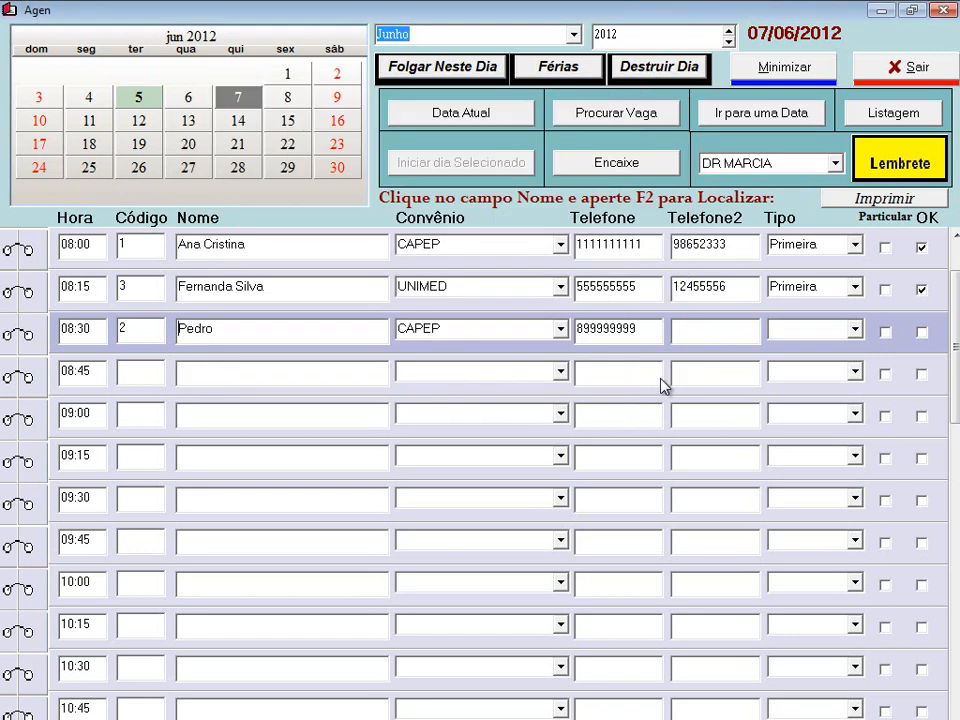
- Set the 08:30 booking's type to Retorno and tick it OK
{"action": "left_click", "coordinate": [855, 332]}
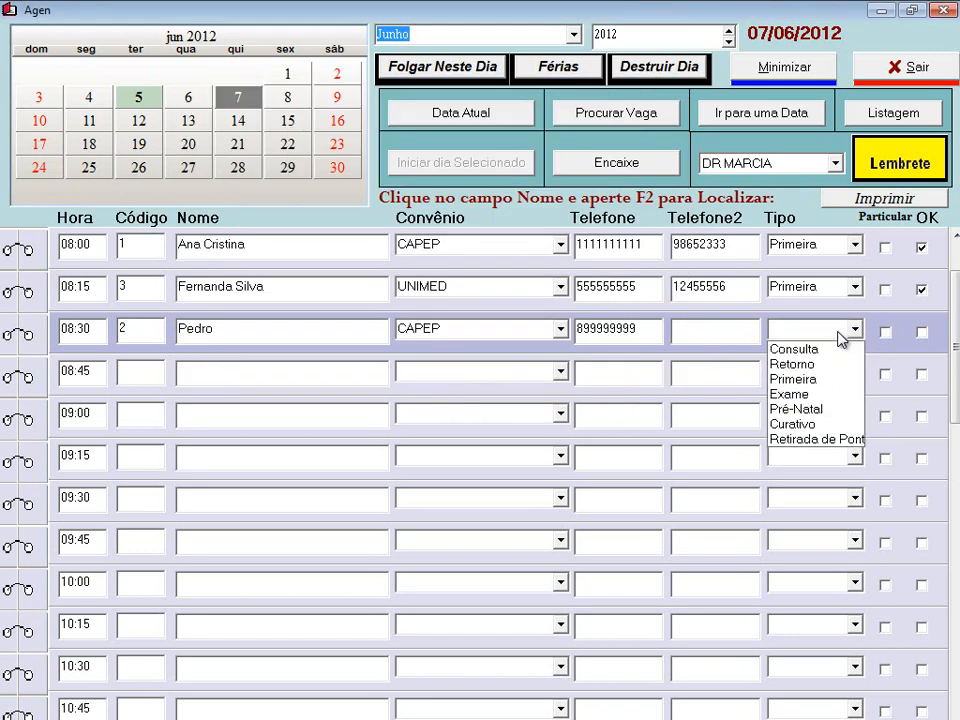
{"action": "left_click", "coordinate": [792, 364]}
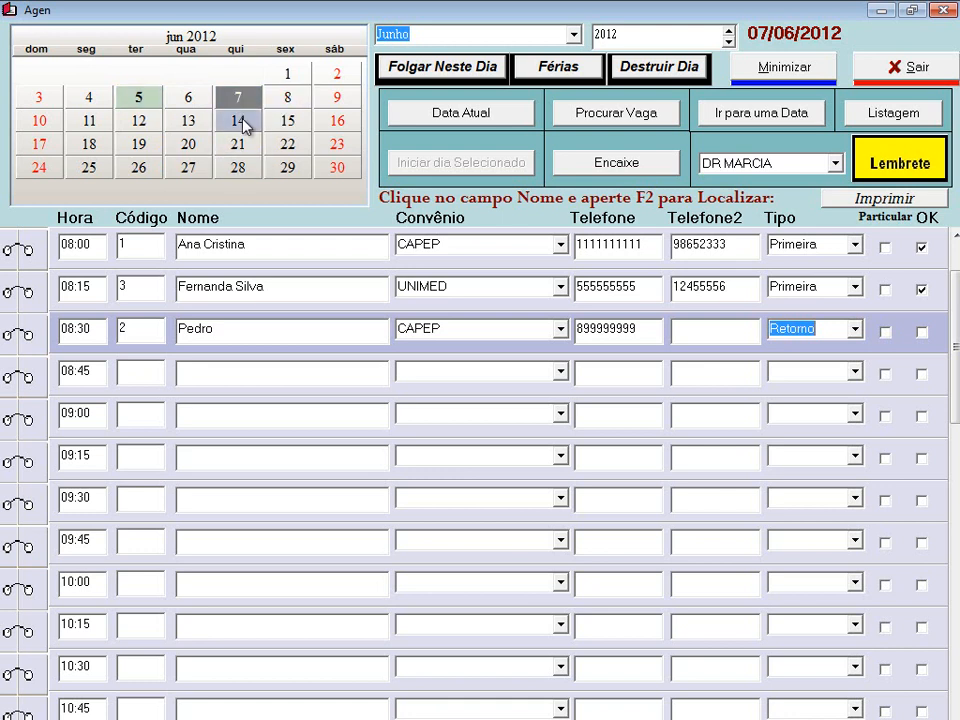
{"action": "left_click", "coordinate": [855, 329]}
{"action": "left_click", "coordinate": [849, 348]}
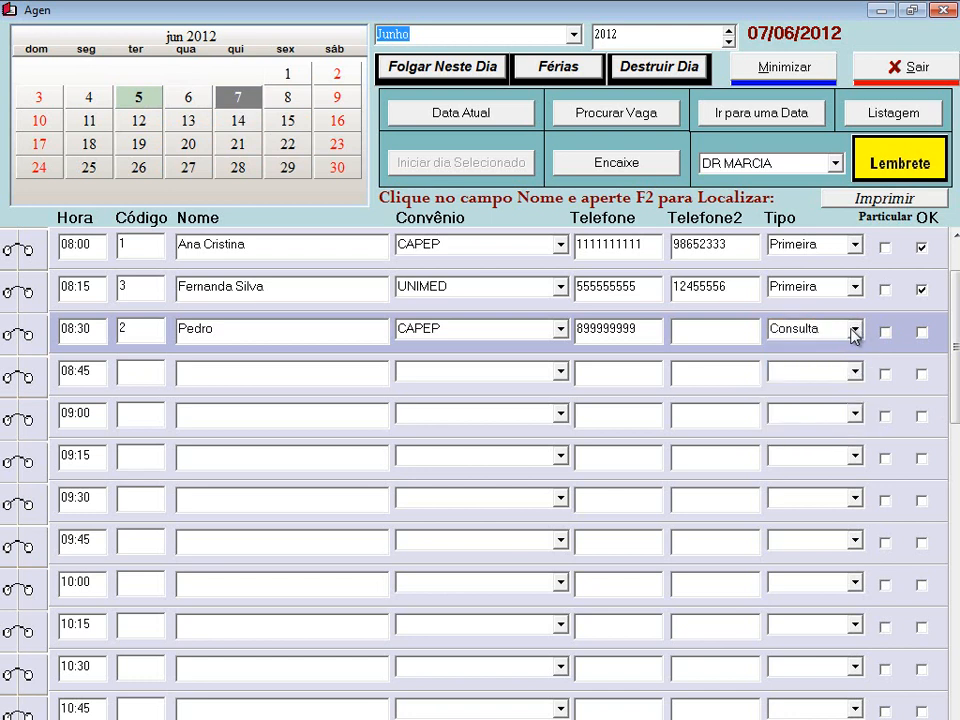
{"action": "left_click", "coordinate": [855, 330]}
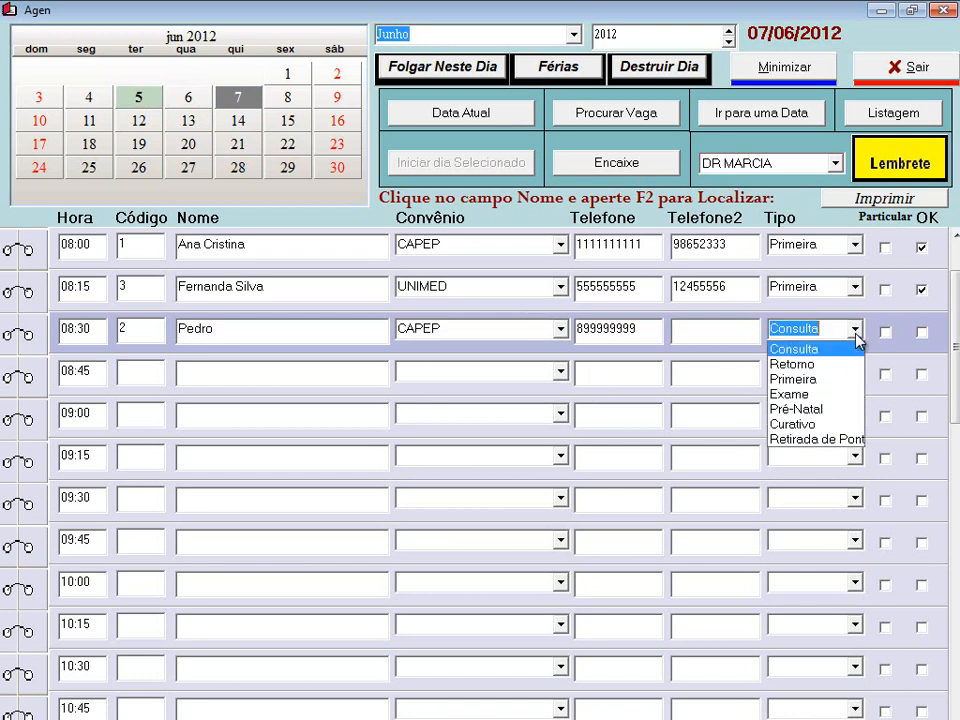
{"action": "left_click", "coordinate": [827, 364]}
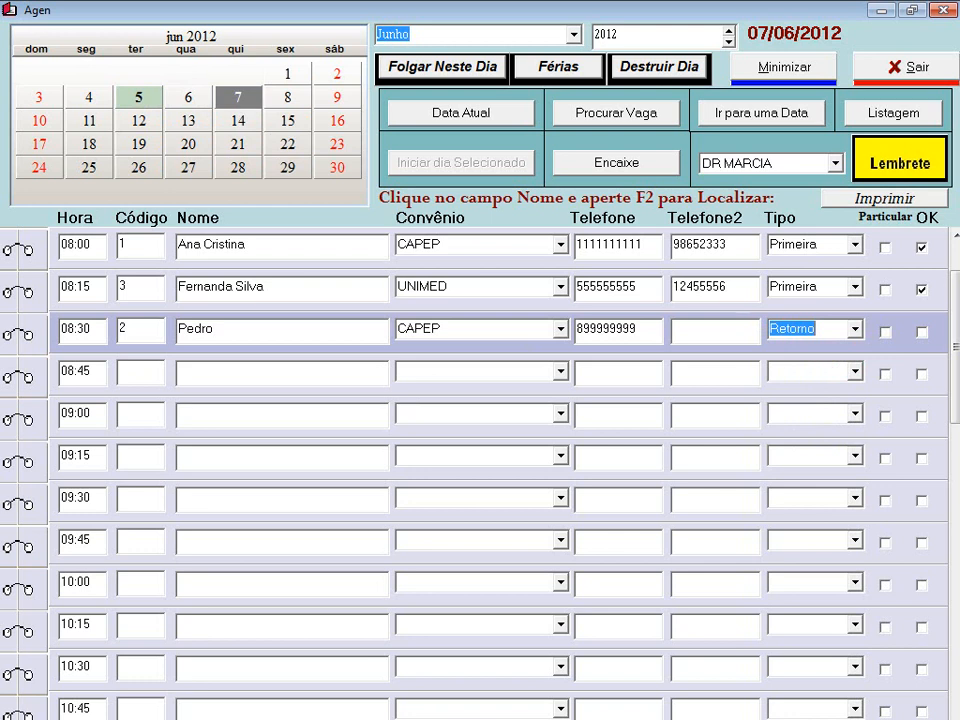
{"action": "left_click", "coordinate": [925, 334]}
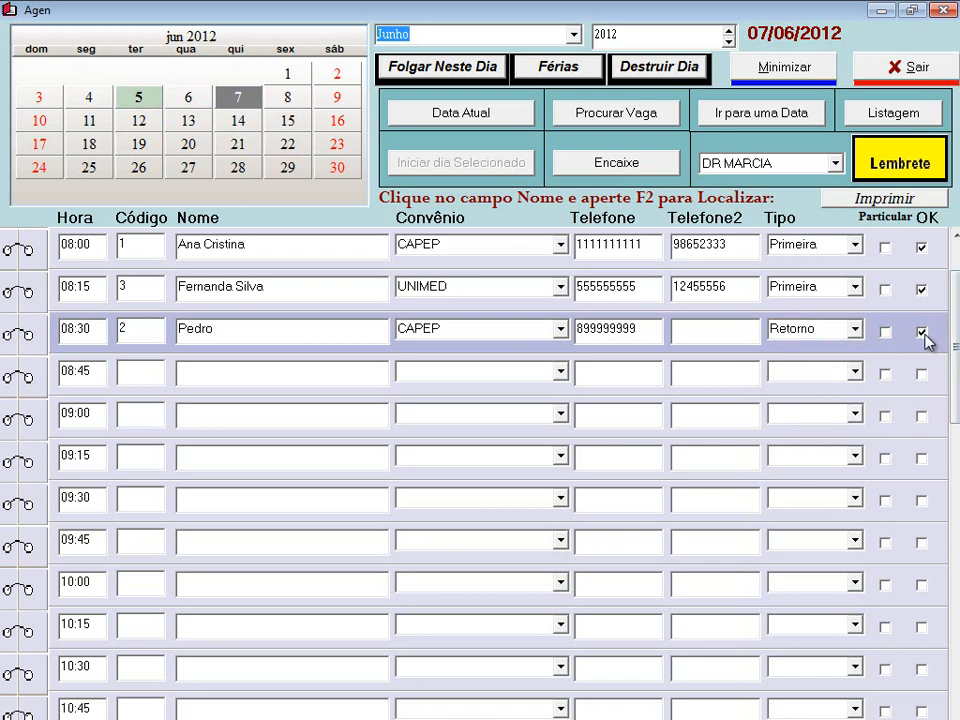
- Reload the 07/06/2012 agenda via 5 June and select the 08:30 patient's name
{"action": "left_click", "coordinate": [158, 104]}
{"action": "left_click", "coordinate": [238, 100]}
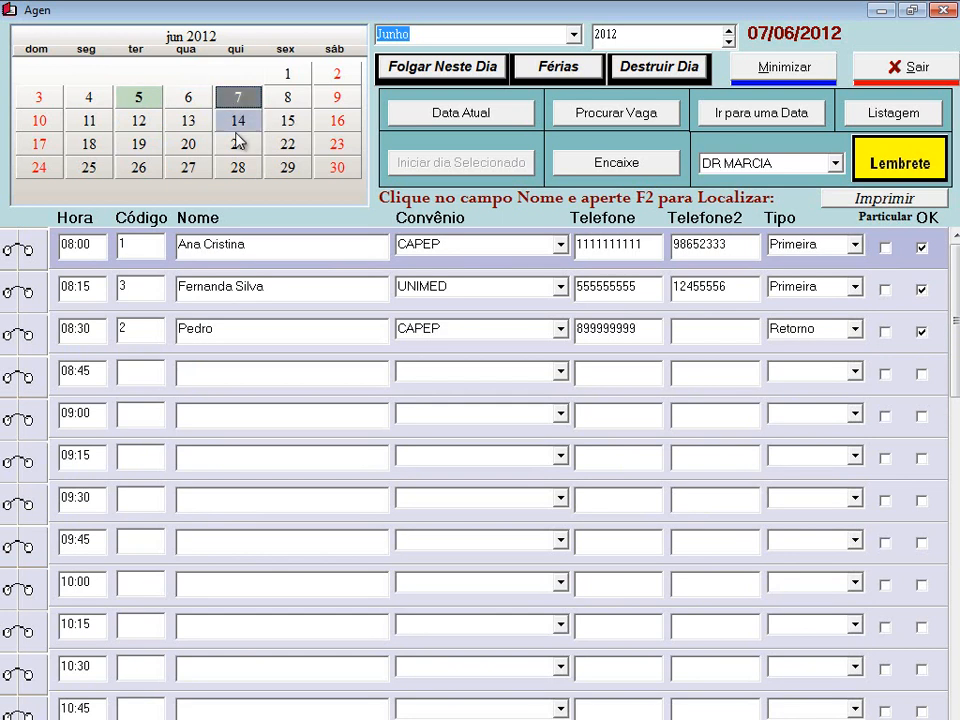
{"action": "left_click", "coordinate": [246, 334]}
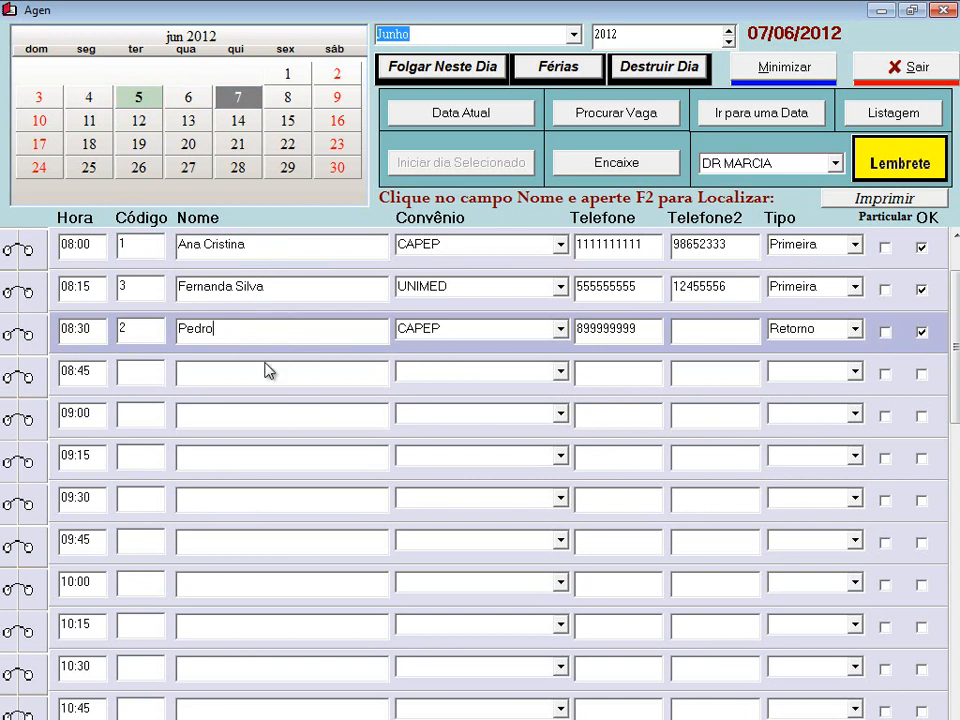
- Close the agenda and check Médicos' Minhas Consultas list, showing three Pendente consultations, then exit
{"action": "left_click", "coordinate": [909, 68]}
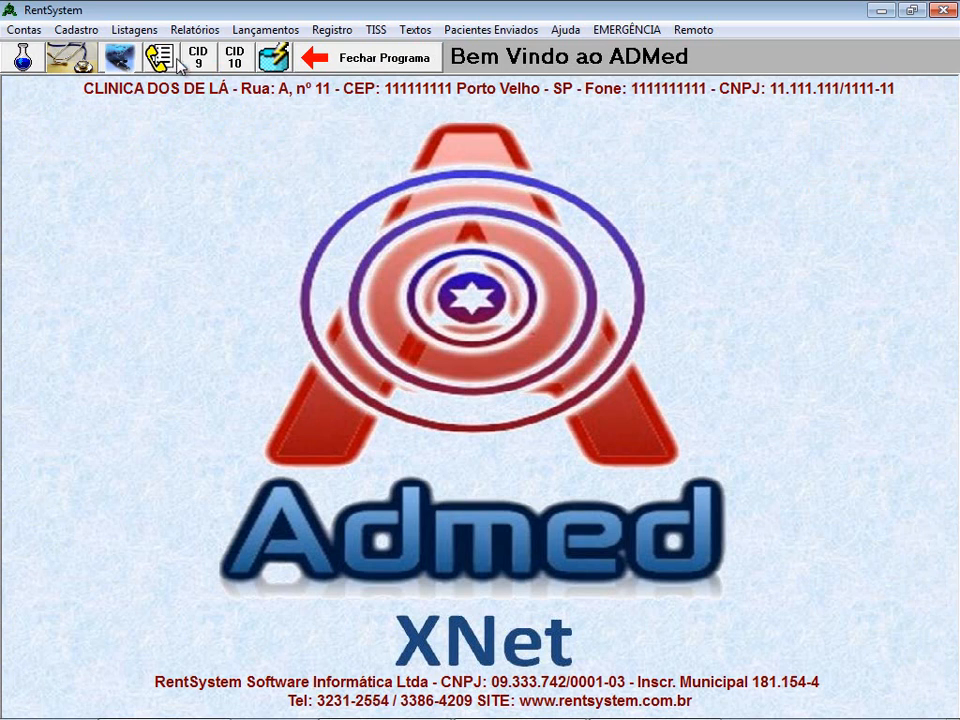
{"action": "left_click", "coordinate": [78, 60]}
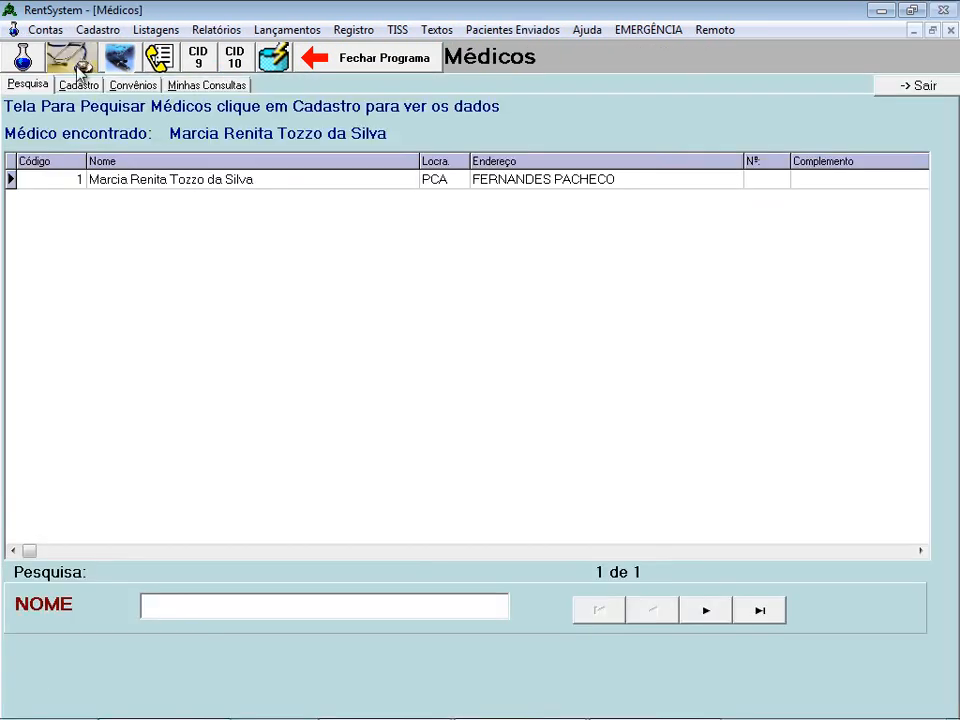
{"action": "left_click", "coordinate": [195, 88]}
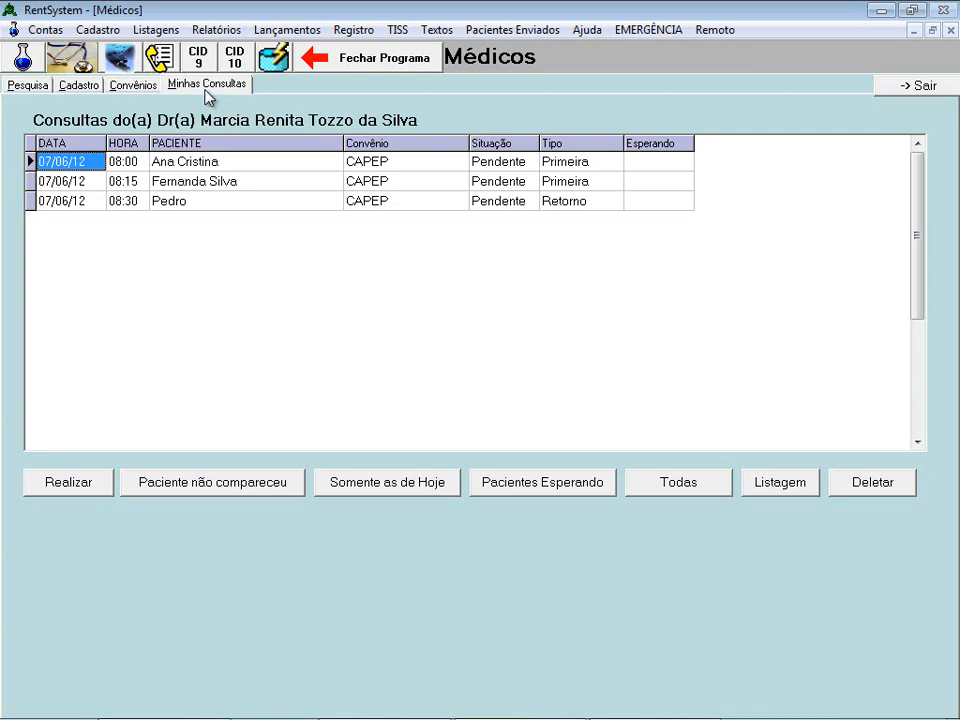
{"action": "left_click", "coordinate": [906, 86]}
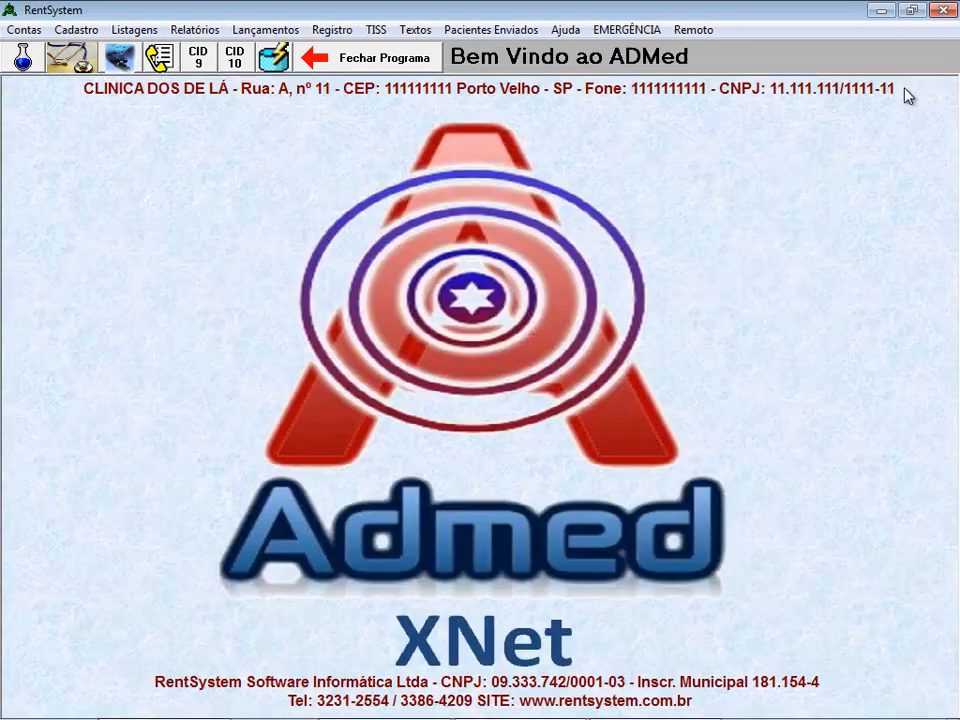
- Load the doctor's agenda, mark the 08:00 patient with Iniciar Espera, and close the agenda
{"action": "left_click", "coordinate": [160, 58]}
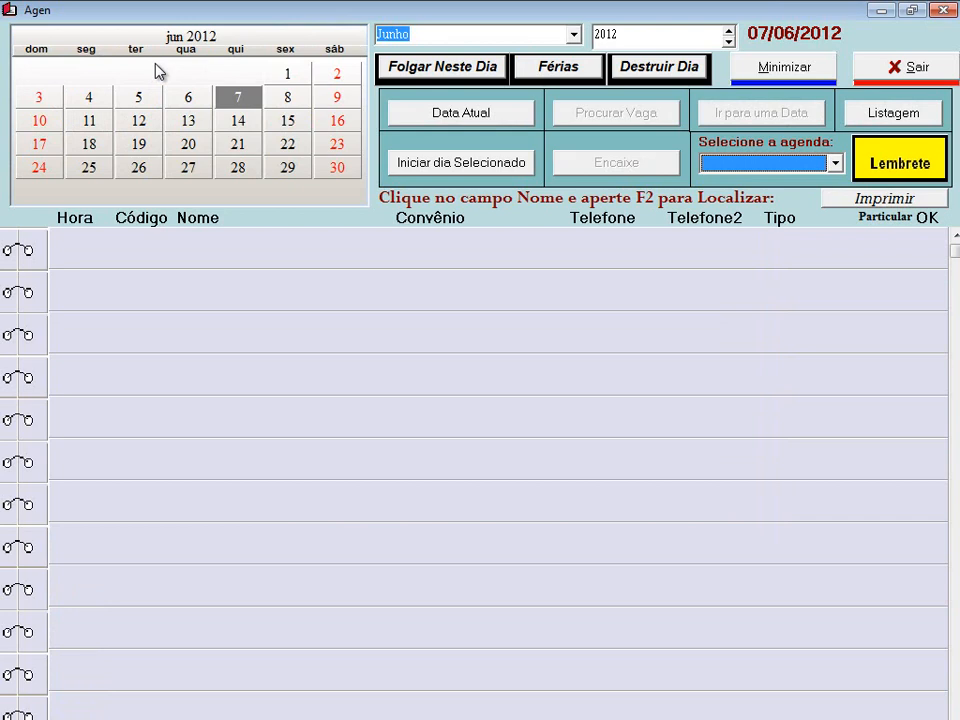
{"action": "left_click", "coordinate": [738, 163]}
{"action": "left_click", "coordinate": [742, 184]}
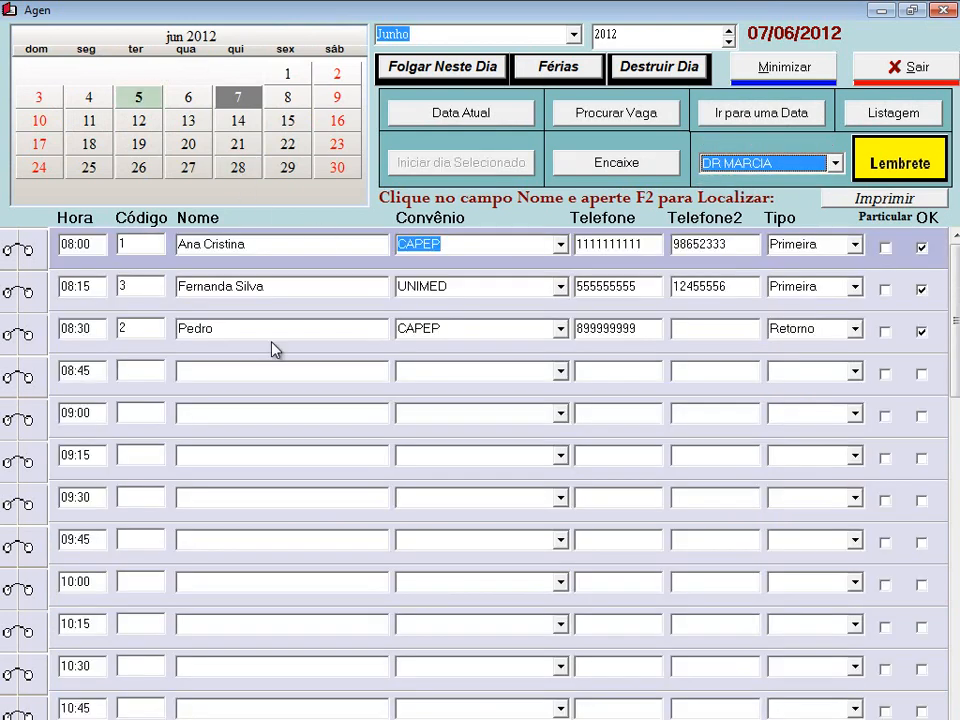
{"action": "left_click", "coordinate": [257, 244]}
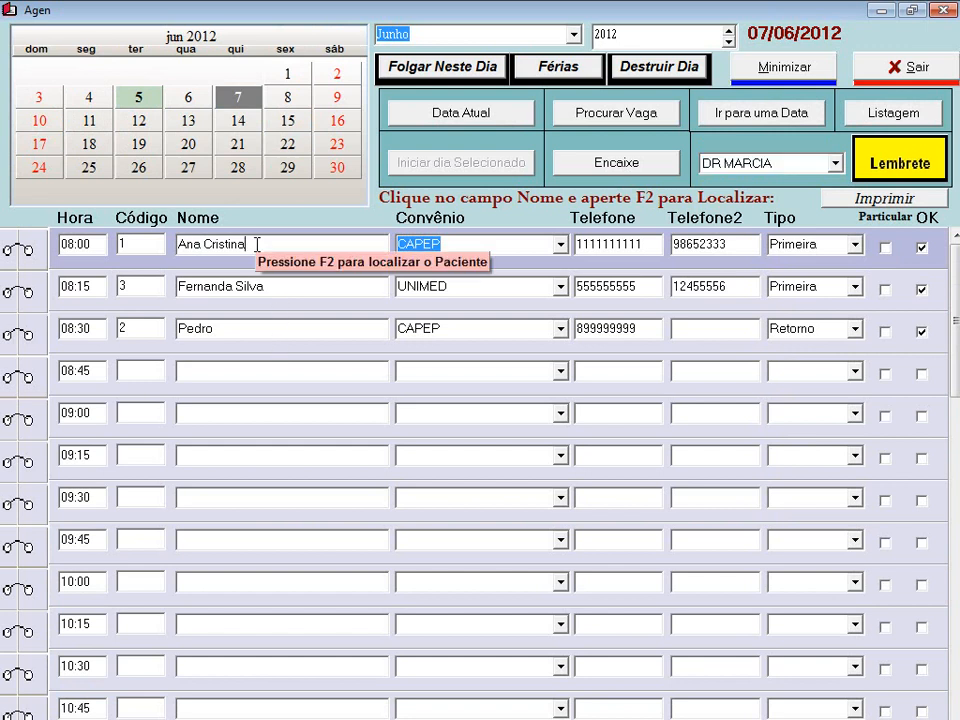
{"action": "right_click", "coordinate": [257, 246]}
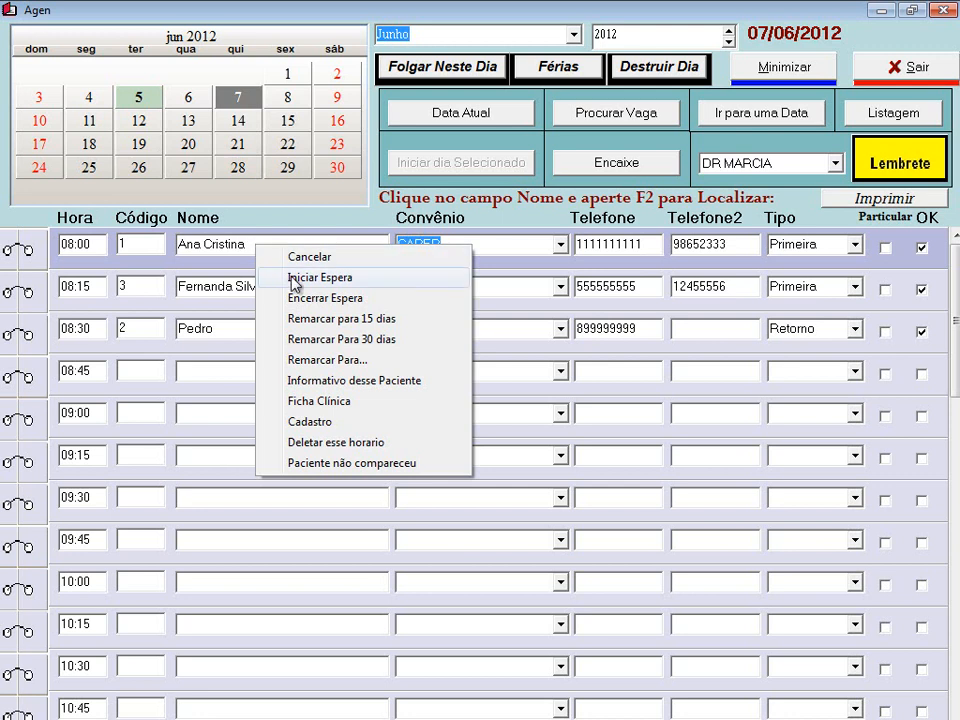
{"action": "left_click", "coordinate": [292, 279]}
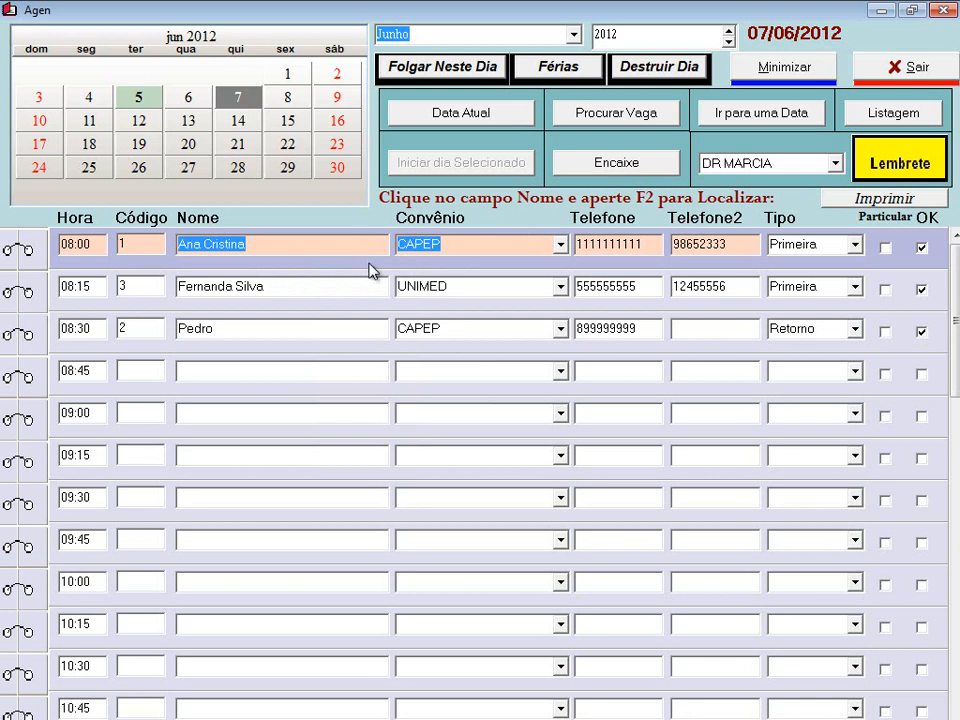
{"action": "left_click", "coordinate": [876, 75]}
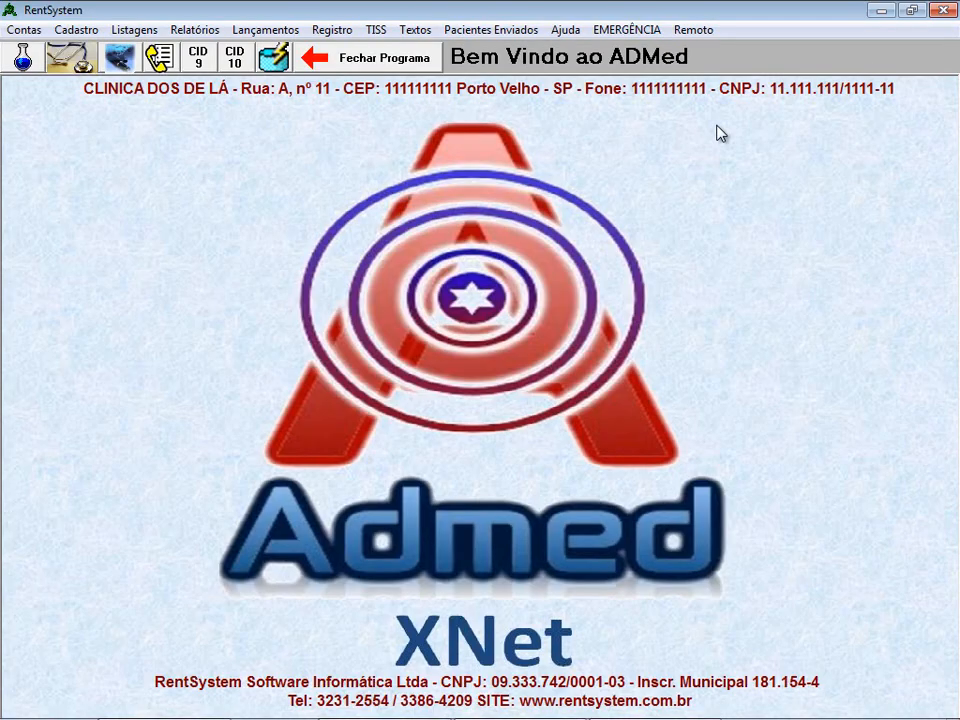
- Confirm in Minhas Consultas that the 08:00 patient is Esperando, then reopen the Agenda
{"action": "left_click", "coordinate": [86, 64]}
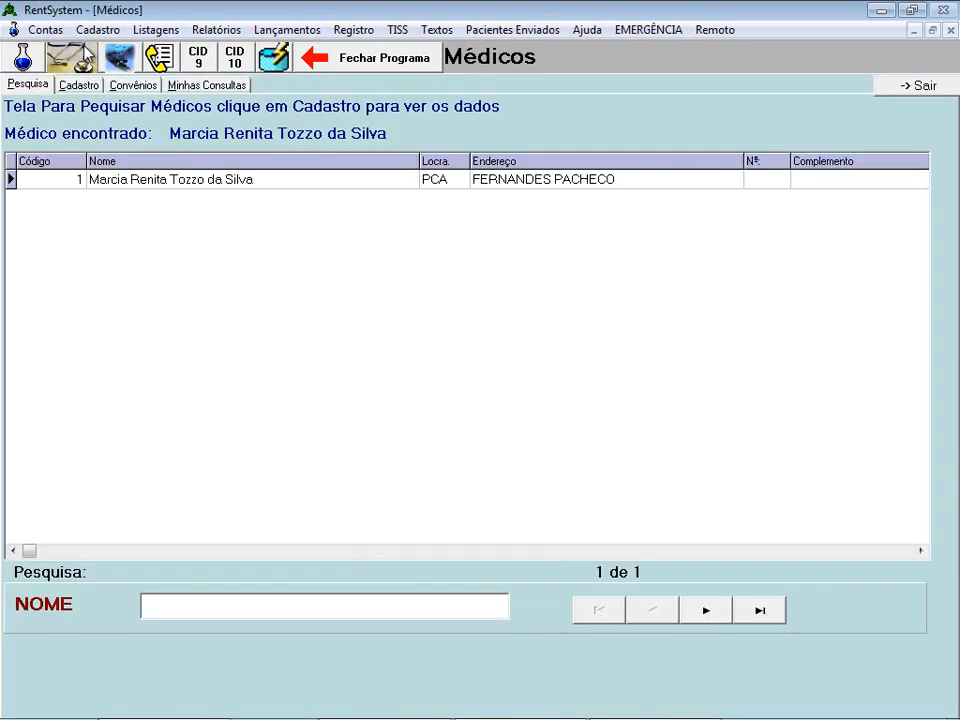
{"action": "left_click", "coordinate": [205, 84]}
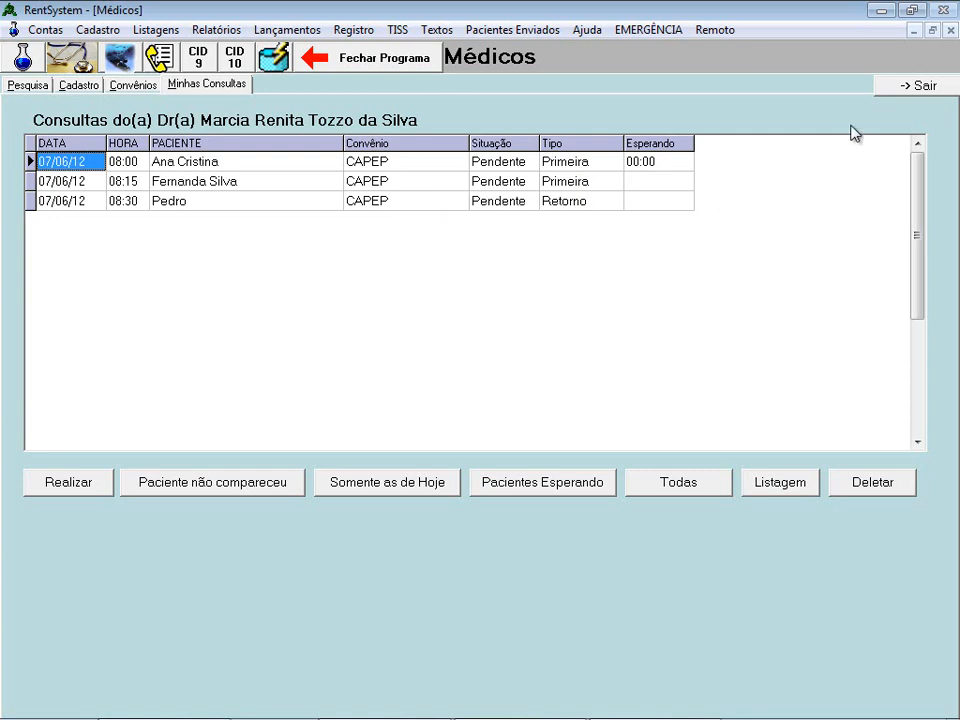
{"action": "left_click", "coordinate": [890, 86]}
{"action": "left_click", "coordinate": [158, 62]}
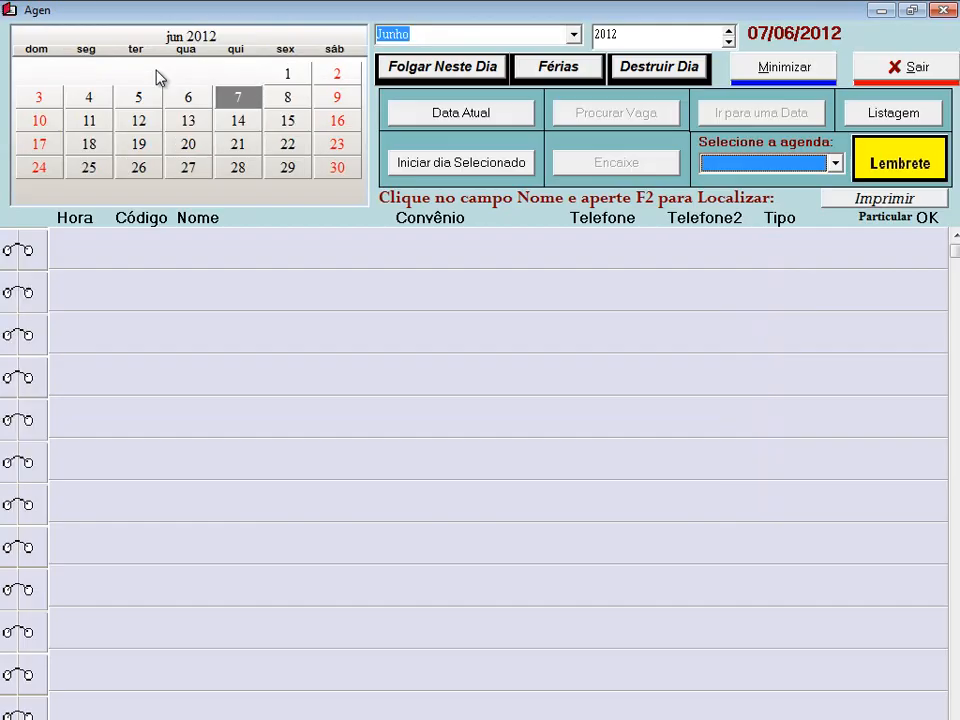
- Load the doctor's agenda and mark the 08:15 patient with Iniciar Espera
{"action": "left_click", "coordinate": [739, 164]}
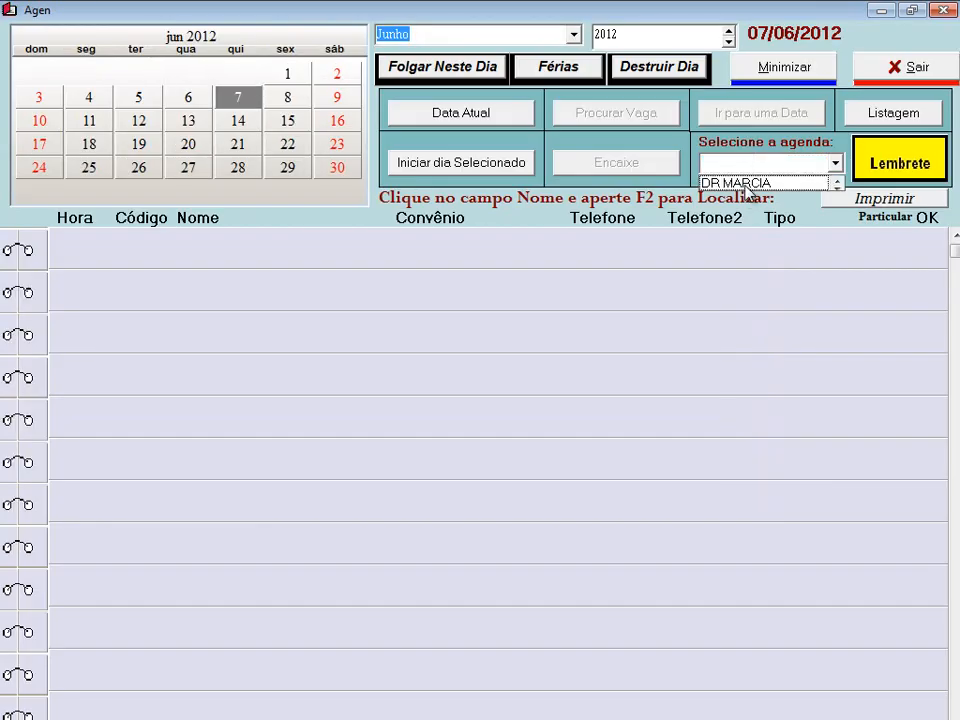
{"action": "left_click", "coordinate": [746, 185]}
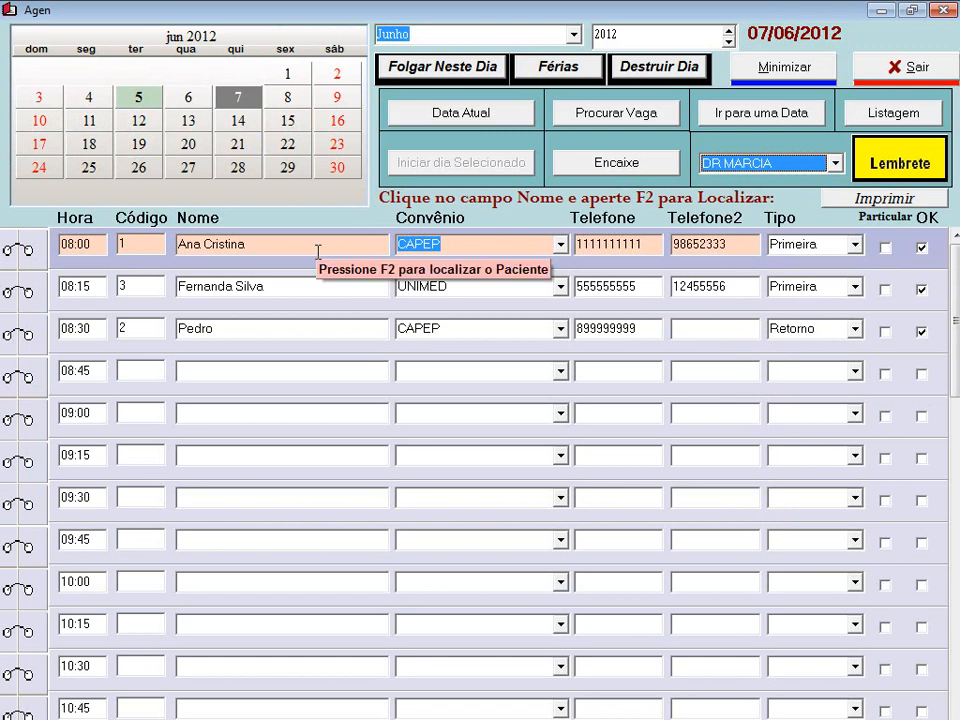
{"action": "left_click", "coordinate": [291, 287]}
{"action": "right_click", "coordinate": [293, 290]}
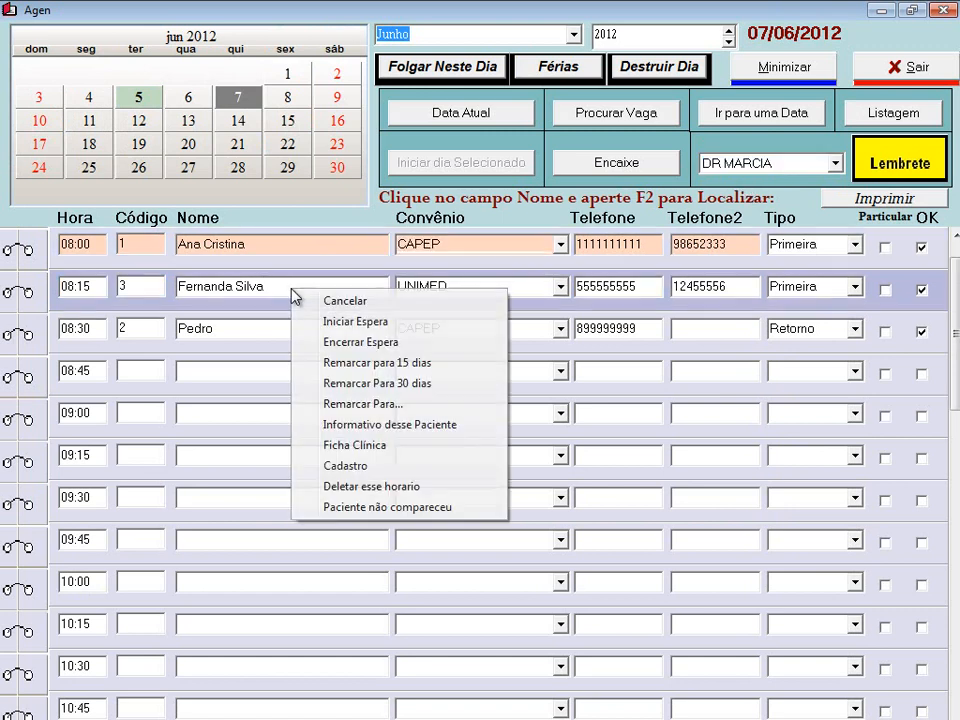
{"action": "left_click", "coordinate": [347, 321]}
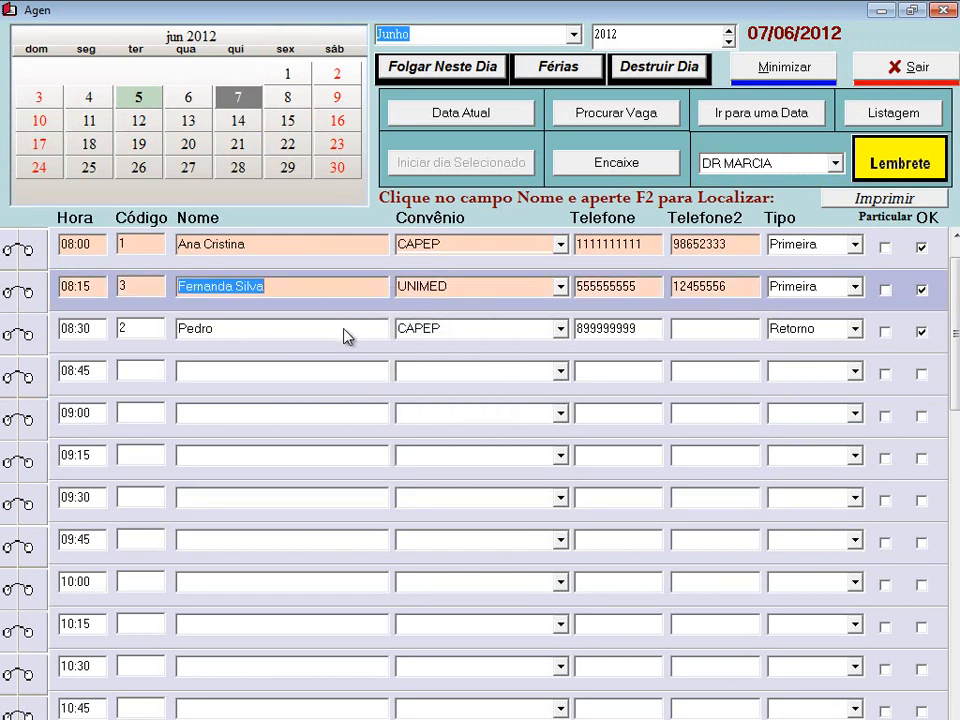
{"action": "left_click", "coordinate": [344, 335]}
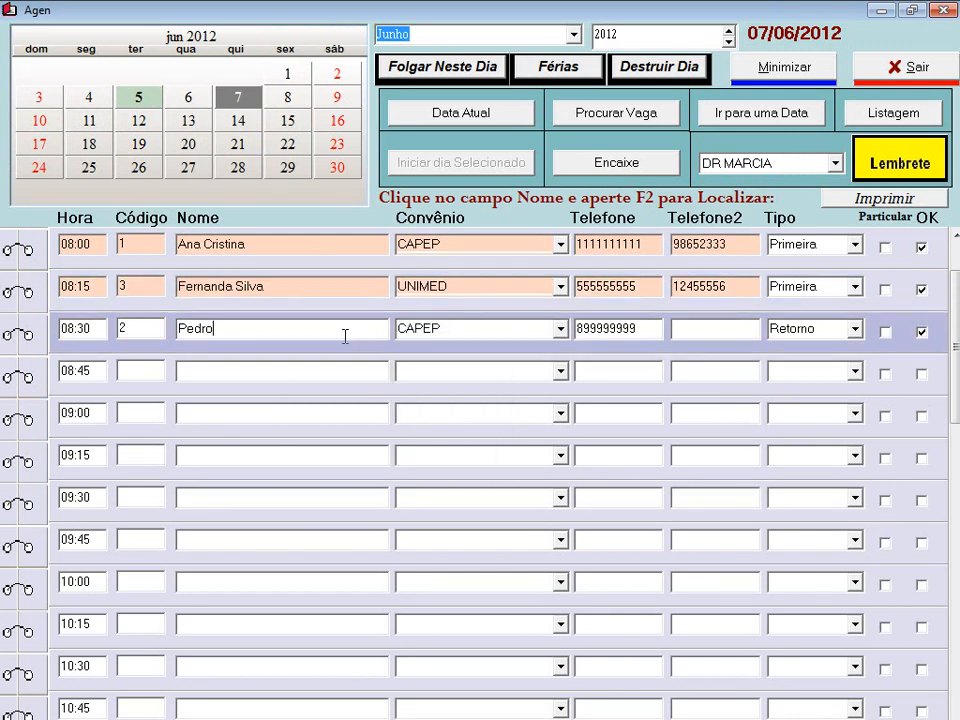
- Record the 08:30 patient as Paciente não compareceu, confirming with Sim
{"action": "right_click", "coordinate": [226, 329]}
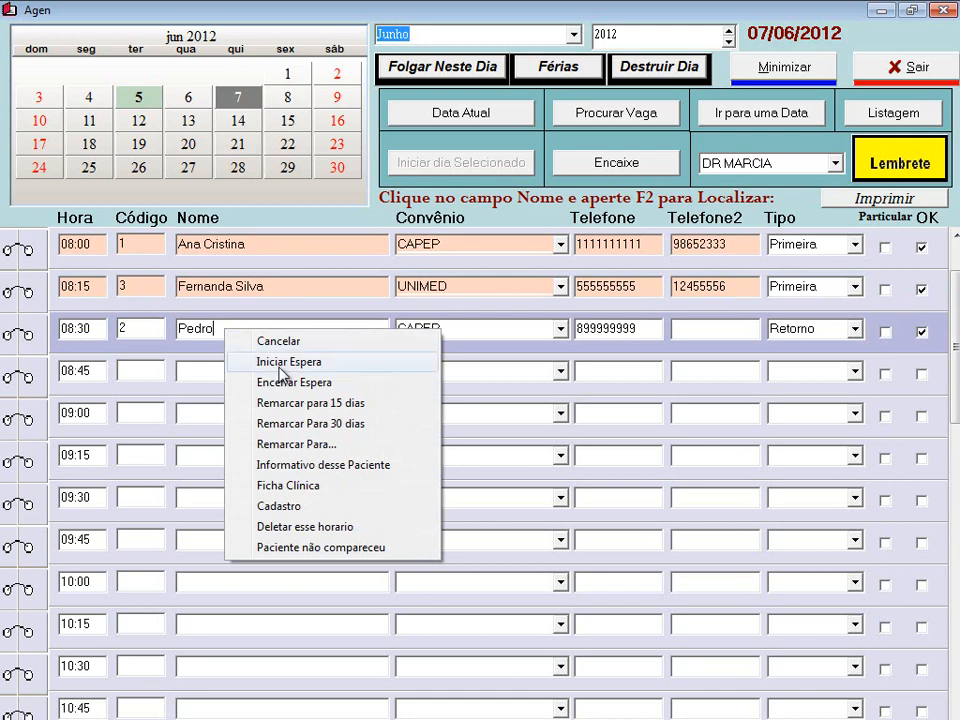
{"action": "left_click", "coordinate": [200, 330]}
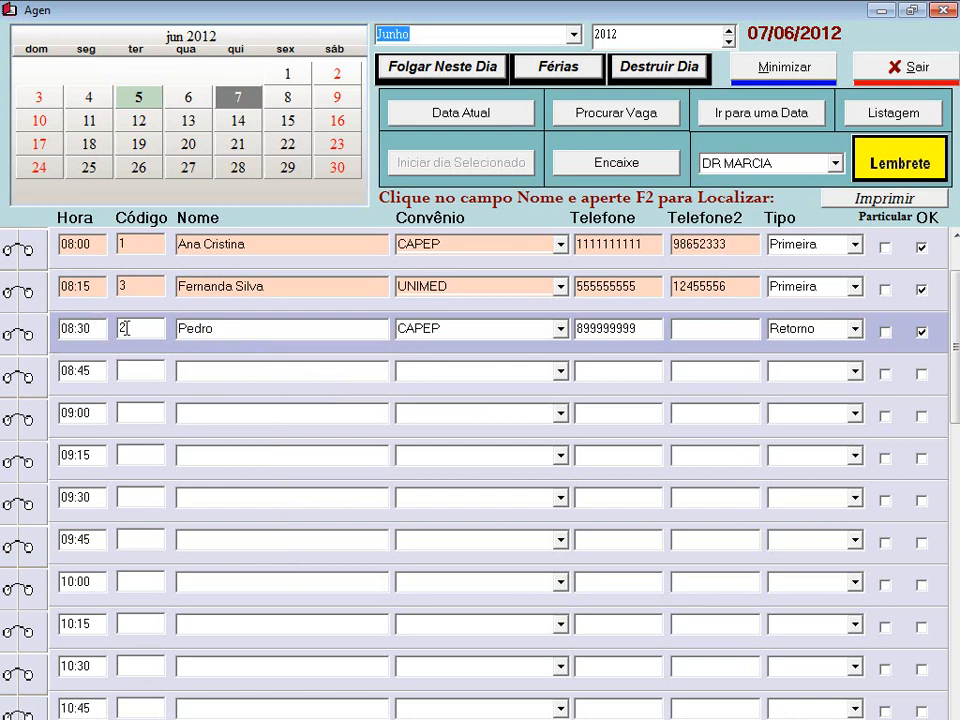
{"action": "right_click", "coordinate": [214, 331]}
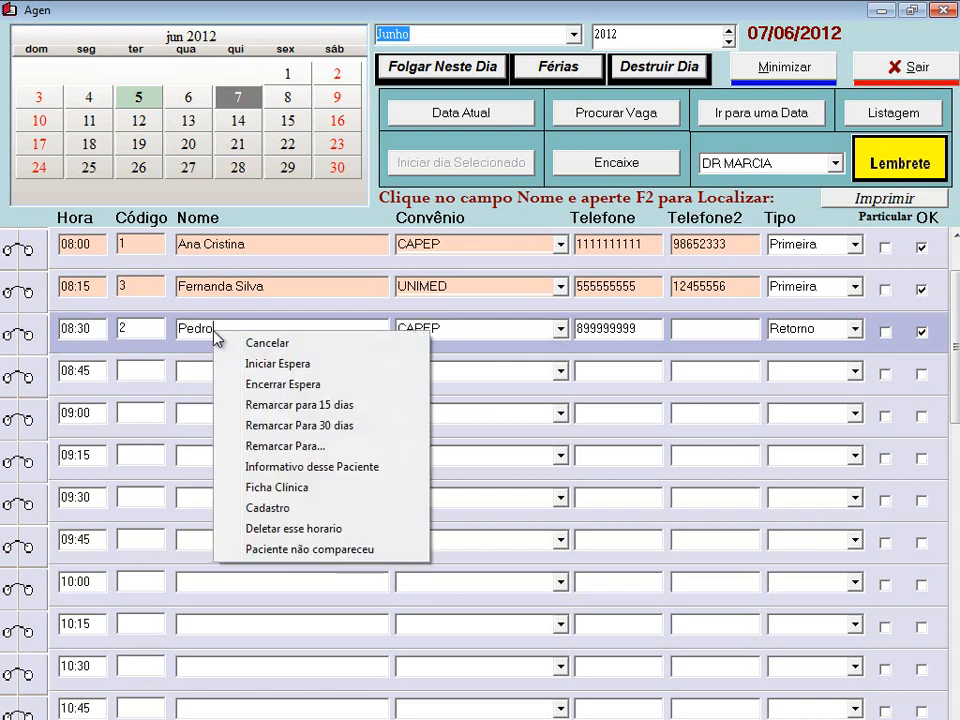
{"action": "left_click", "coordinate": [320, 557]}
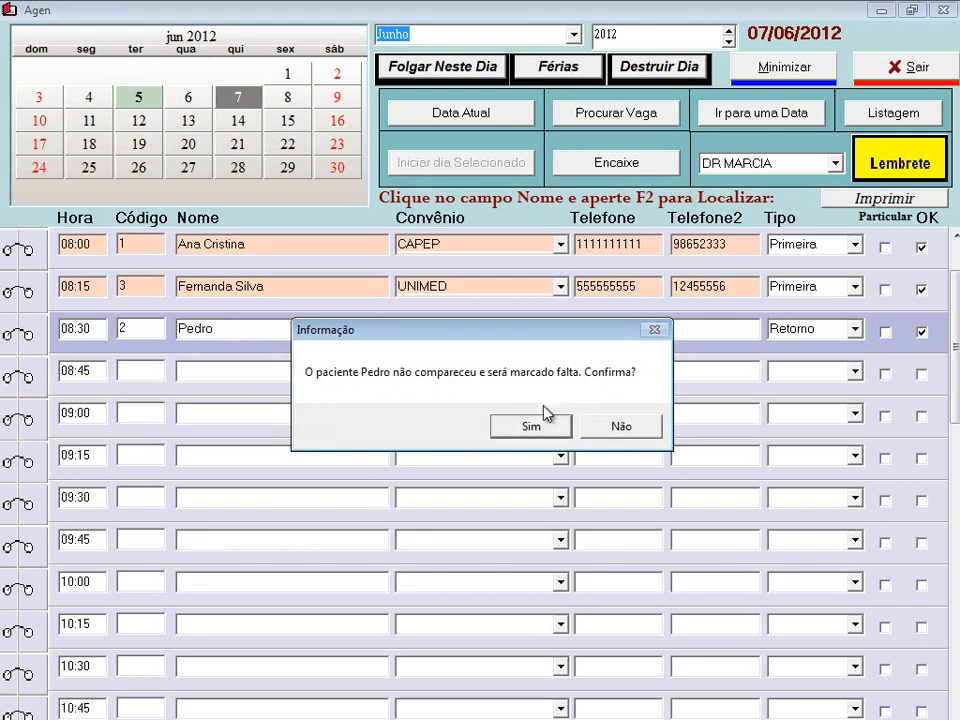
{"action": "left_click", "coordinate": [531, 427]}
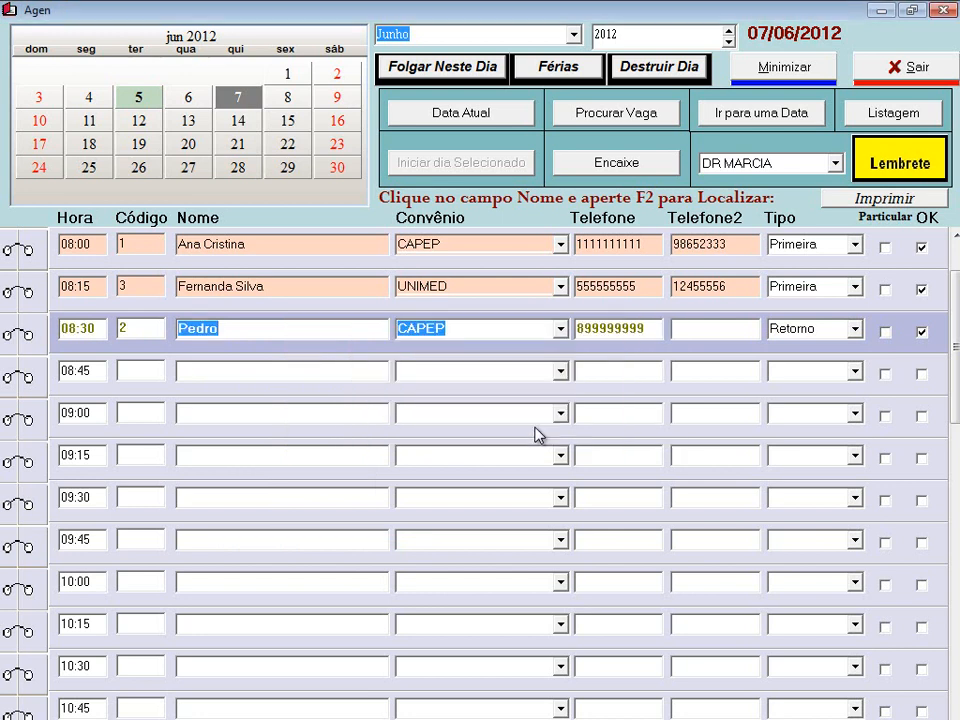
{"action": "left_click", "coordinate": [242, 375]}
{"action": "left_click", "coordinate": [247, 333]}
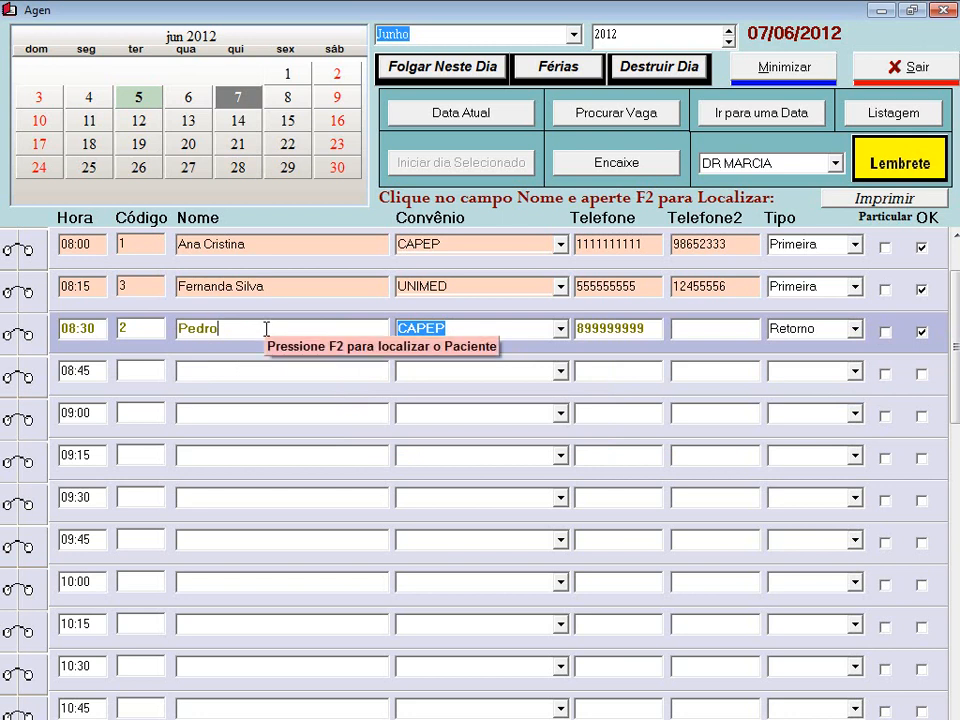
{"action": "left_click", "coordinate": [231, 368]}
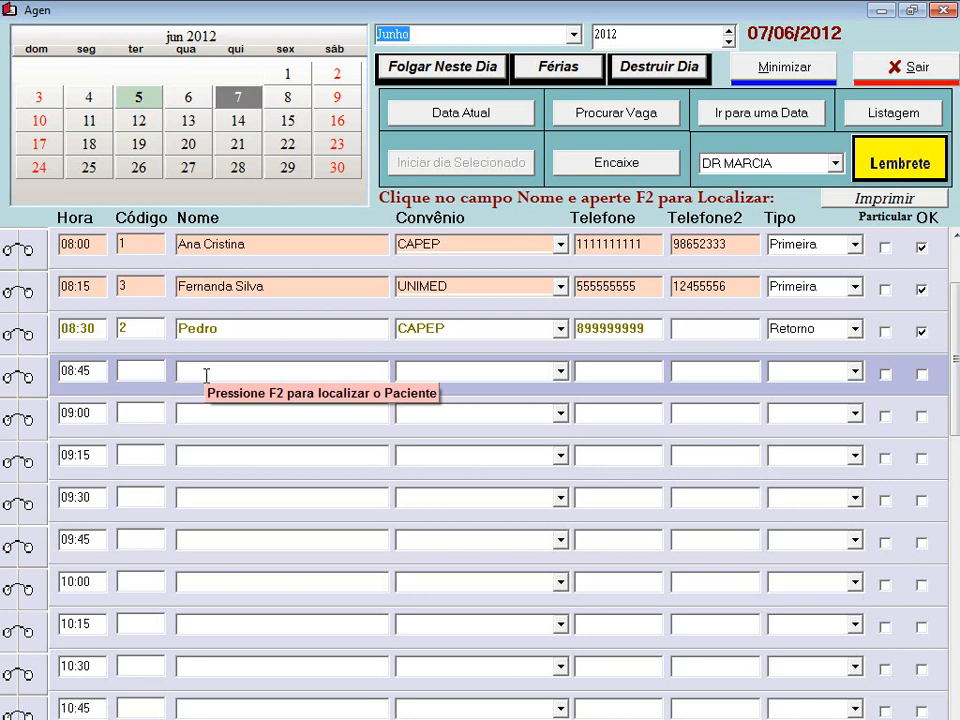
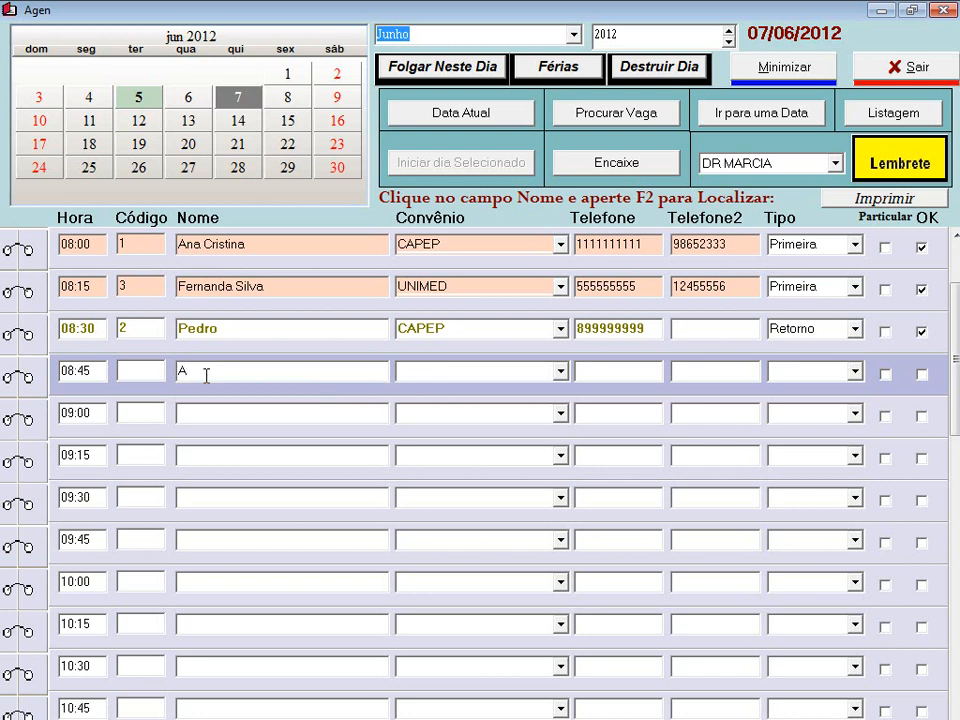
- Enter the new patient's name in the 08:45 slot and make it a private (Particular) appointment
{"action": "key", "text": "Tab"}
{"action": "left_click", "coordinate": [560, 376]}
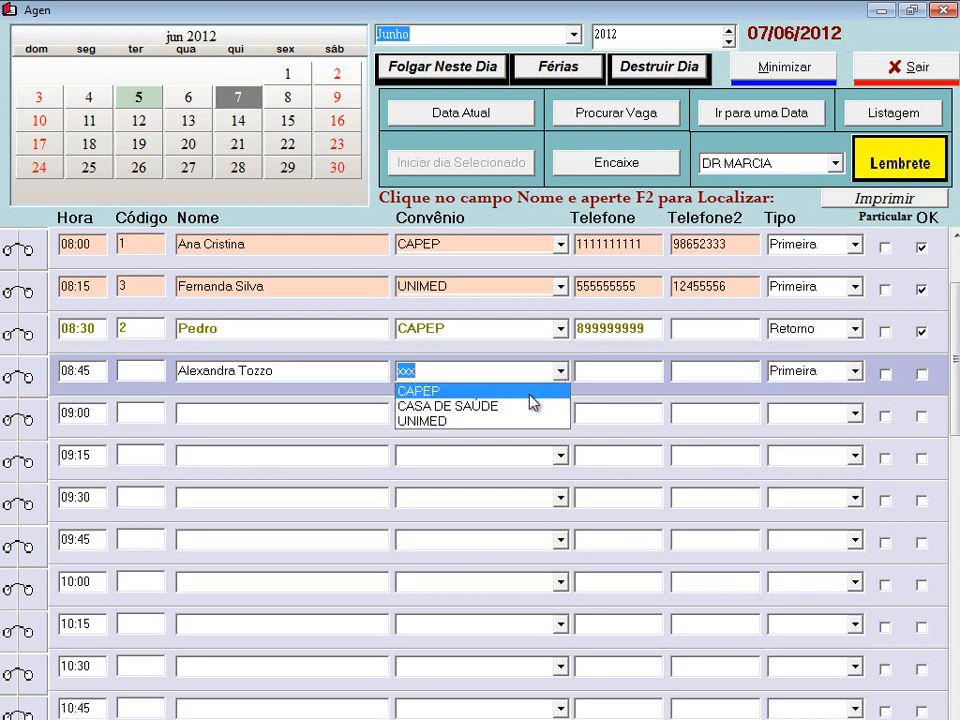
{"action": "left_click", "coordinate": [524, 421]}
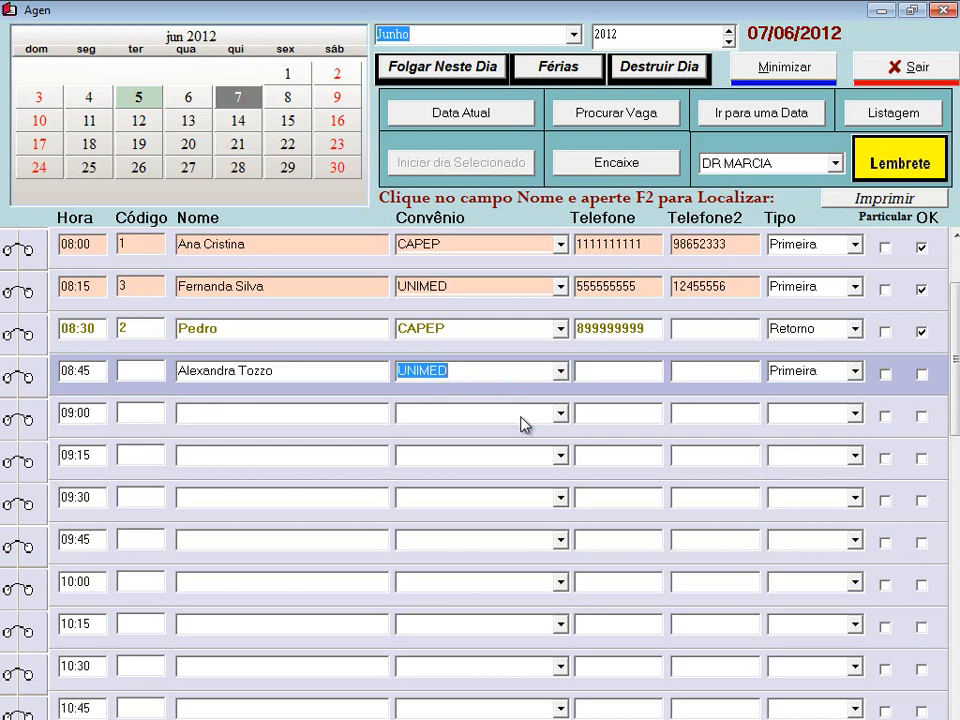
{"action": "left_click", "coordinate": [885, 375]}
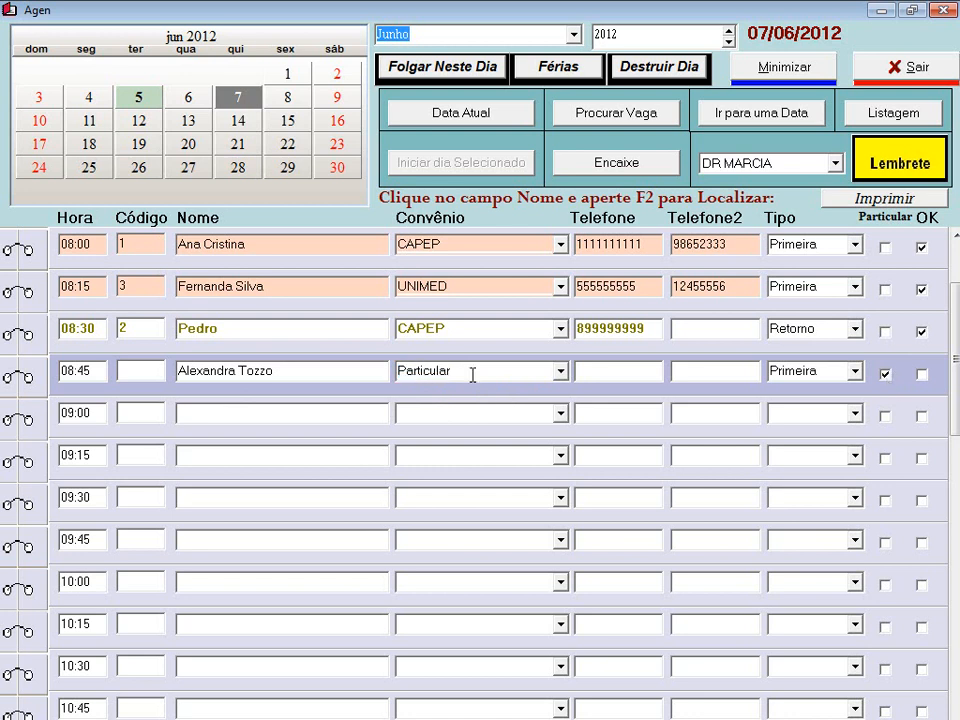
- Add the 08:45 patient's phone number, then close the agenda back to the main screen
{"action": "left_click", "coordinate": [651, 371]}
{"action": "left_click", "coordinate": [306, 331]}
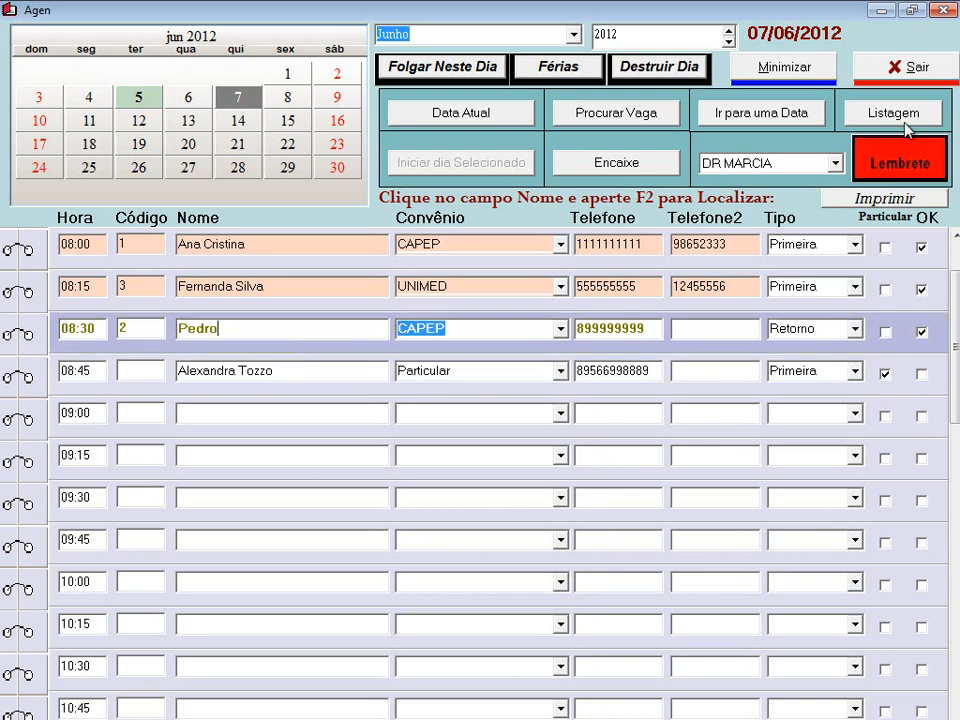
{"action": "left_click", "coordinate": [914, 67]}
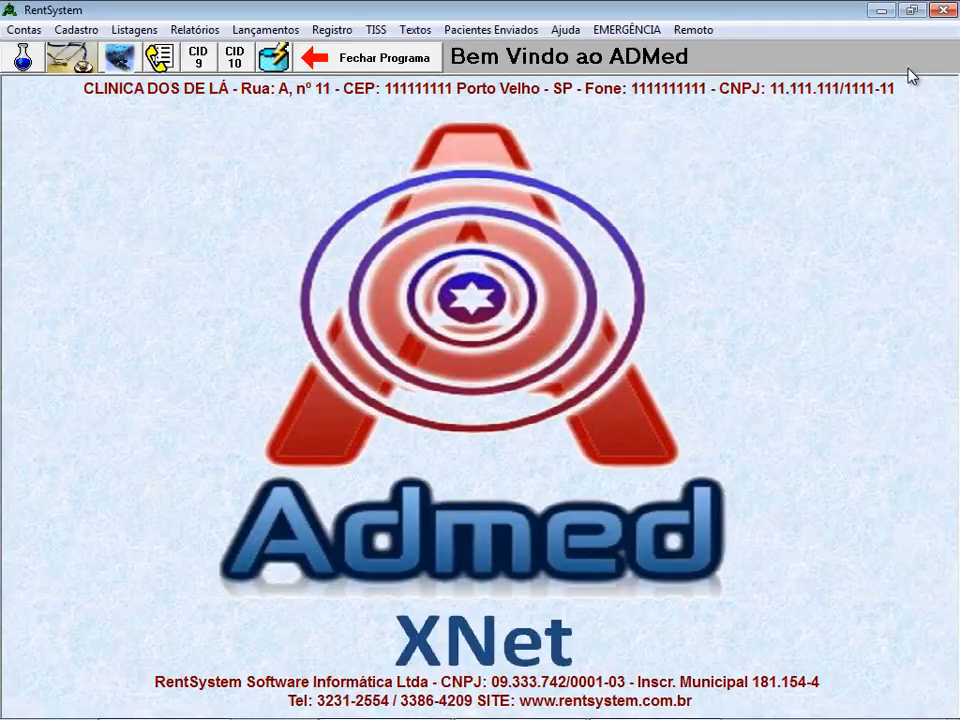
- Open Minhas Consultas in the doctors' module and list all consultations, including 05/06/12
{"action": "left_click", "coordinate": [76, 60]}
{"action": "left_click", "coordinate": [203, 87]}
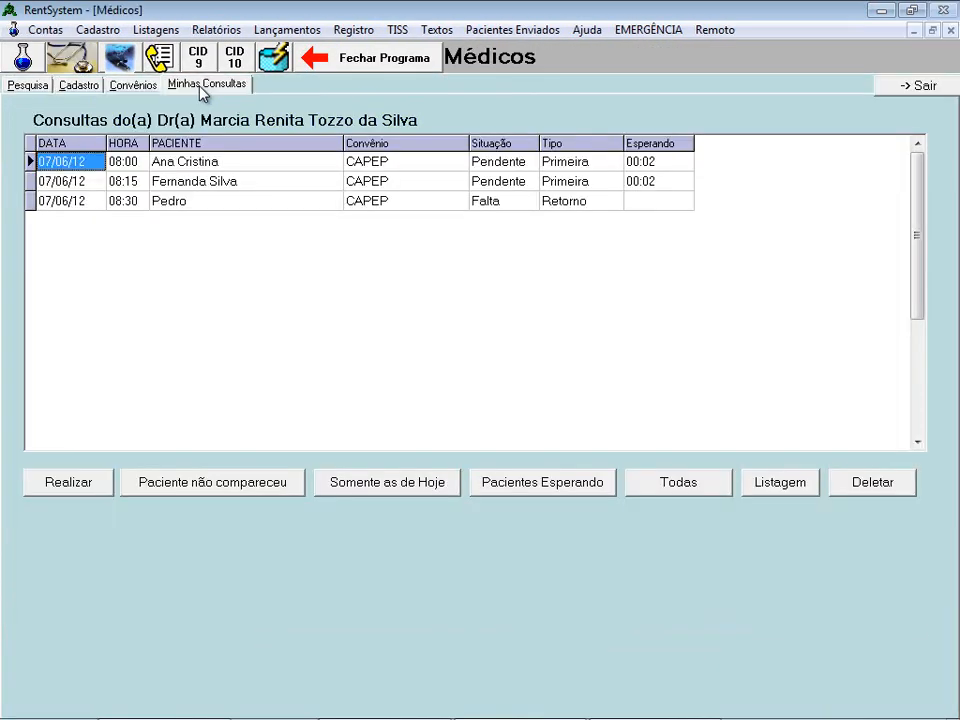
{"action": "left_click", "coordinate": [657, 184]}
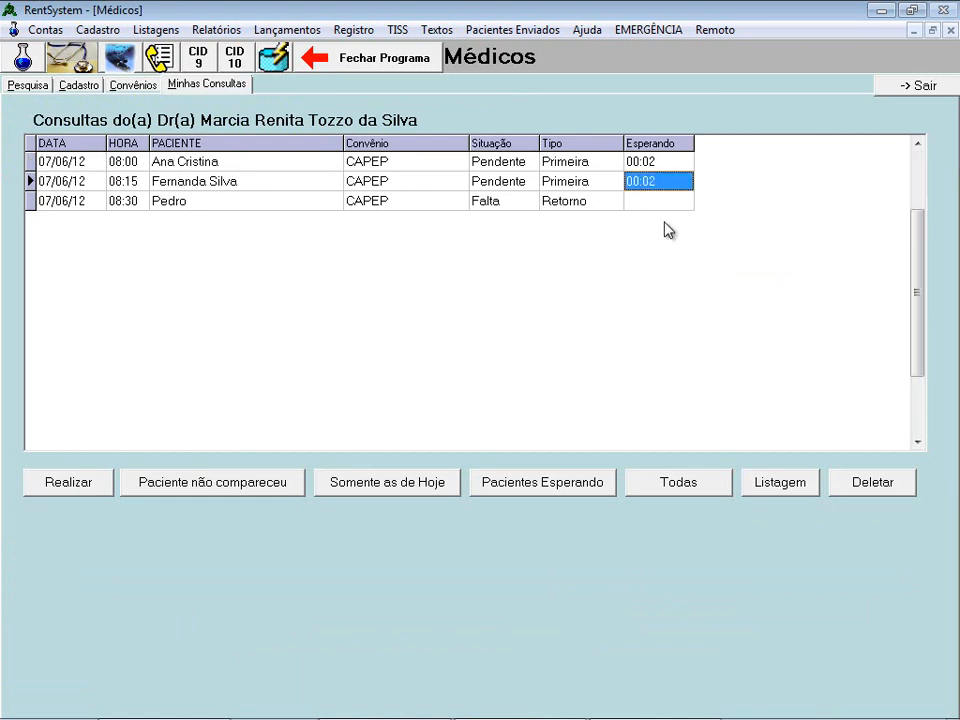
{"action": "left_click", "coordinate": [603, 204]}
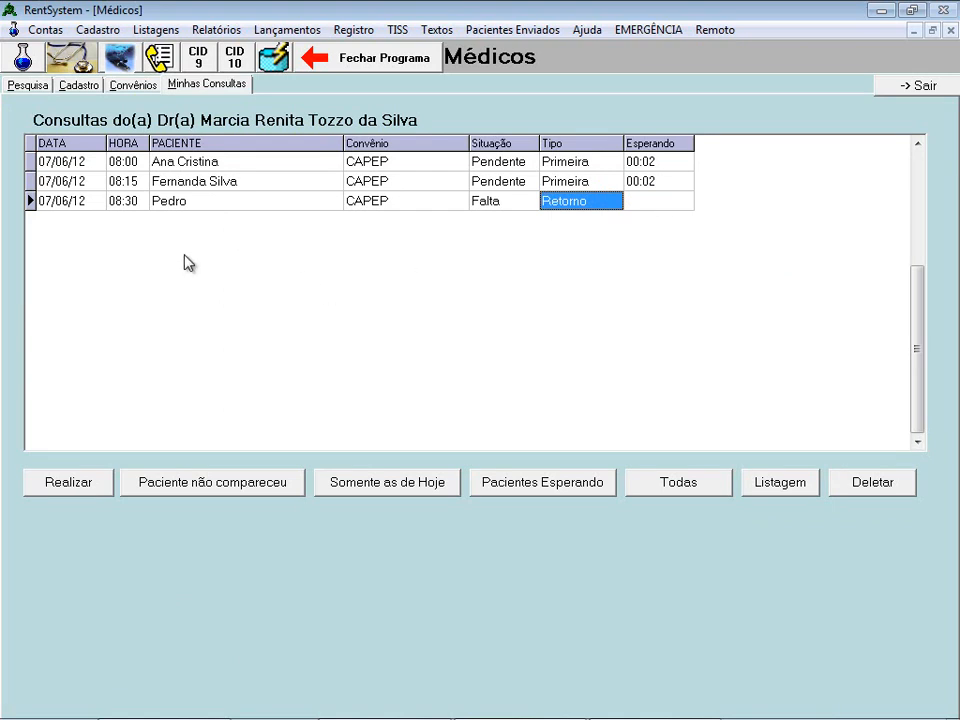
{"action": "left_click", "coordinate": [188, 164]}
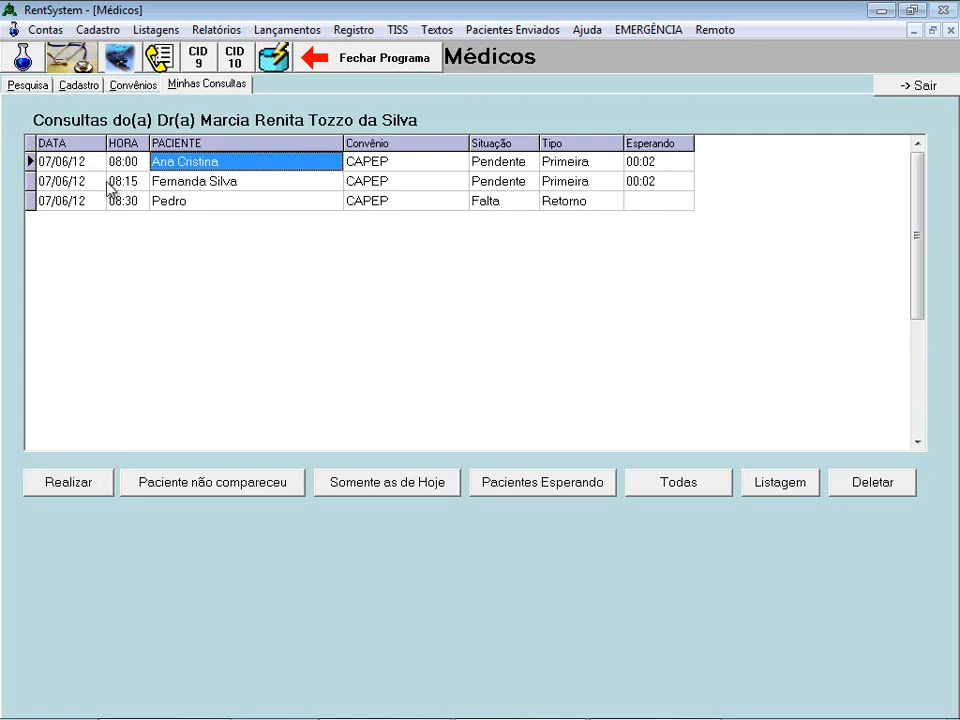
{"action": "left_click", "coordinate": [701, 491]}
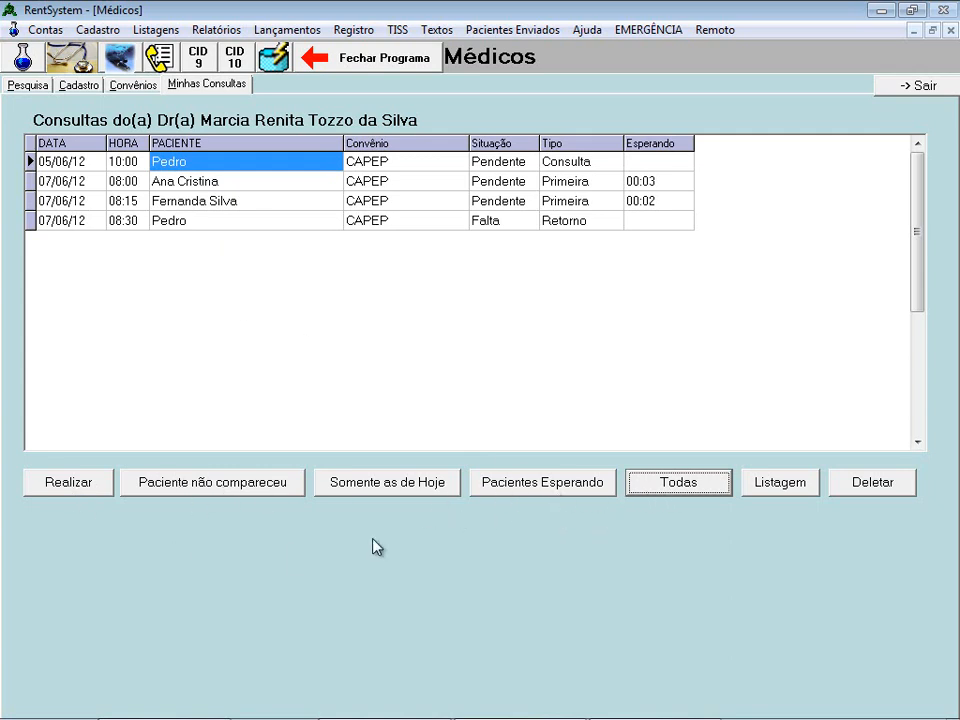
- Filter to today's and waiting consultations, then start the 08:00 patient's consultation with Realizar
{"action": "left_click", "coordinate": [413, 488]}
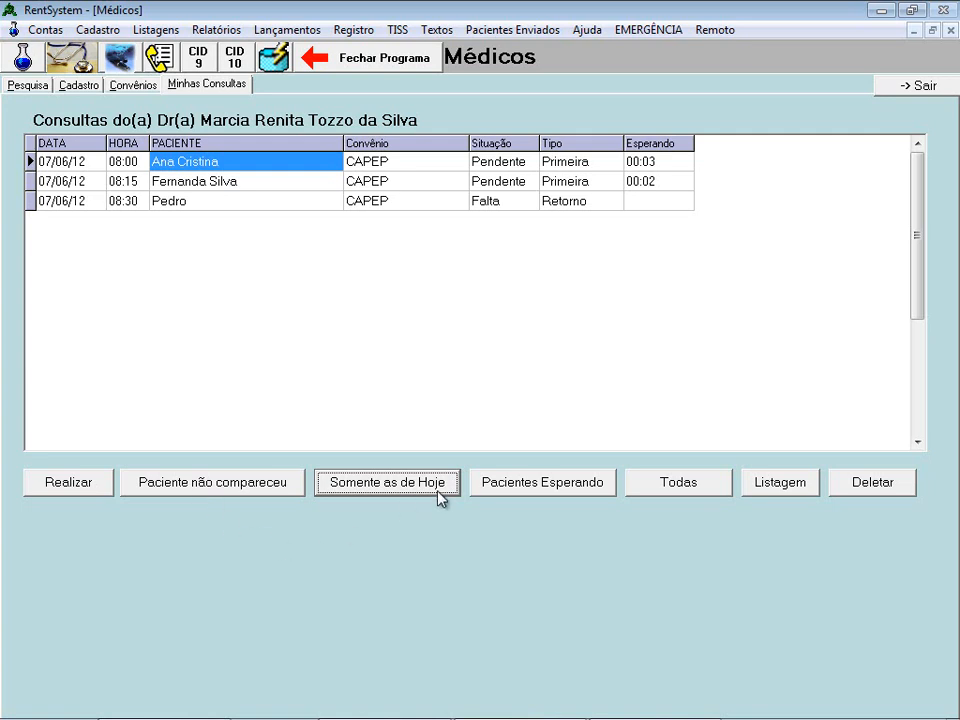
{"action": "left_click", "coordinate": [577, 489]}
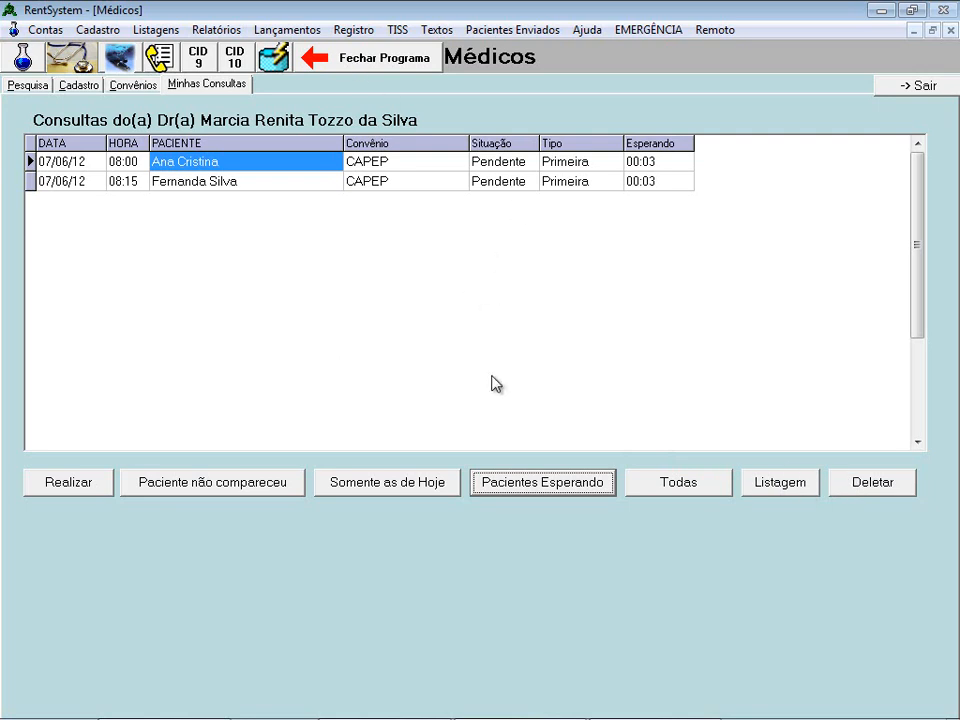
{"action": "left_click", "coordinate": [134, 88]}
{"action": "left_click", "coordinate": [197, 86]}
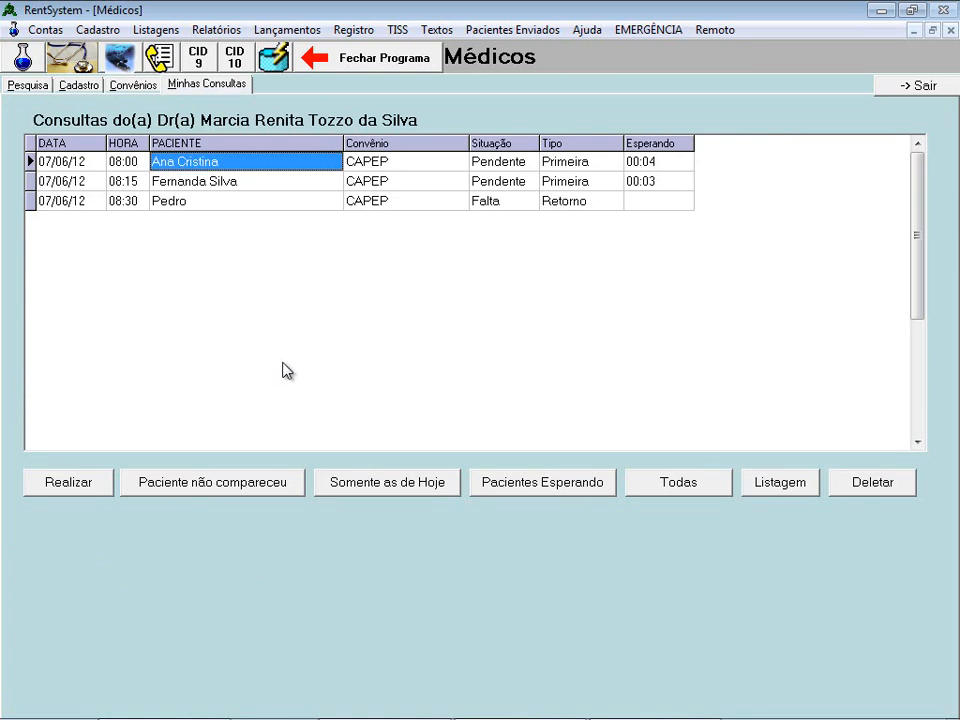
{"action": "left_click", "coordinate": [73, 489]}
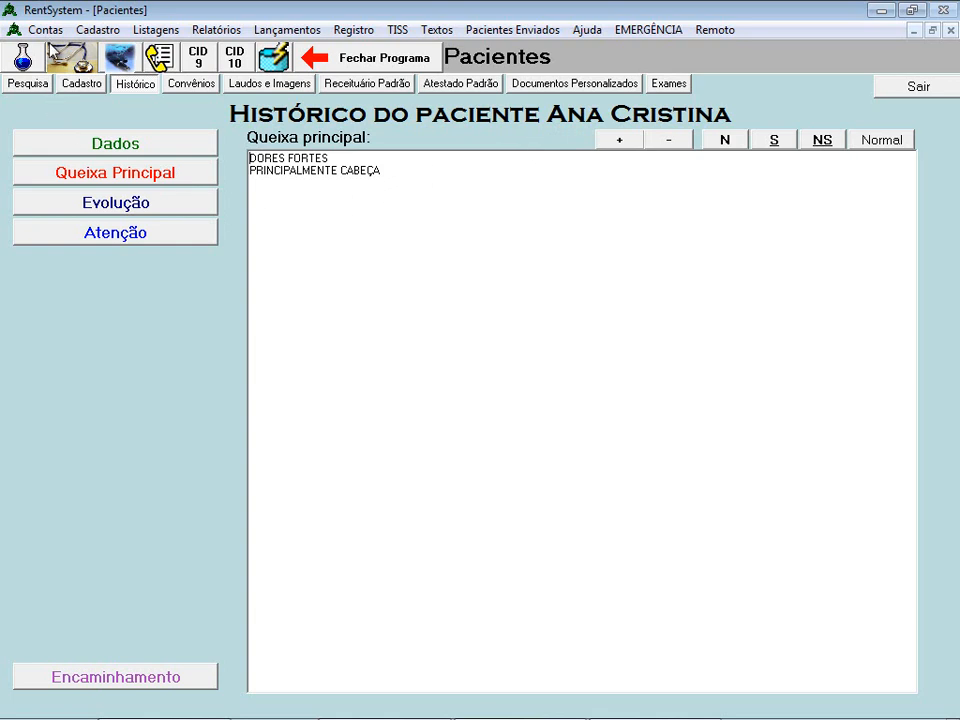
- Review the 08:00 patient's registration, history and 15/06/12 evolution entry, then finish her consultation
{"action": "left_click", "coordinate": [33, 88]}
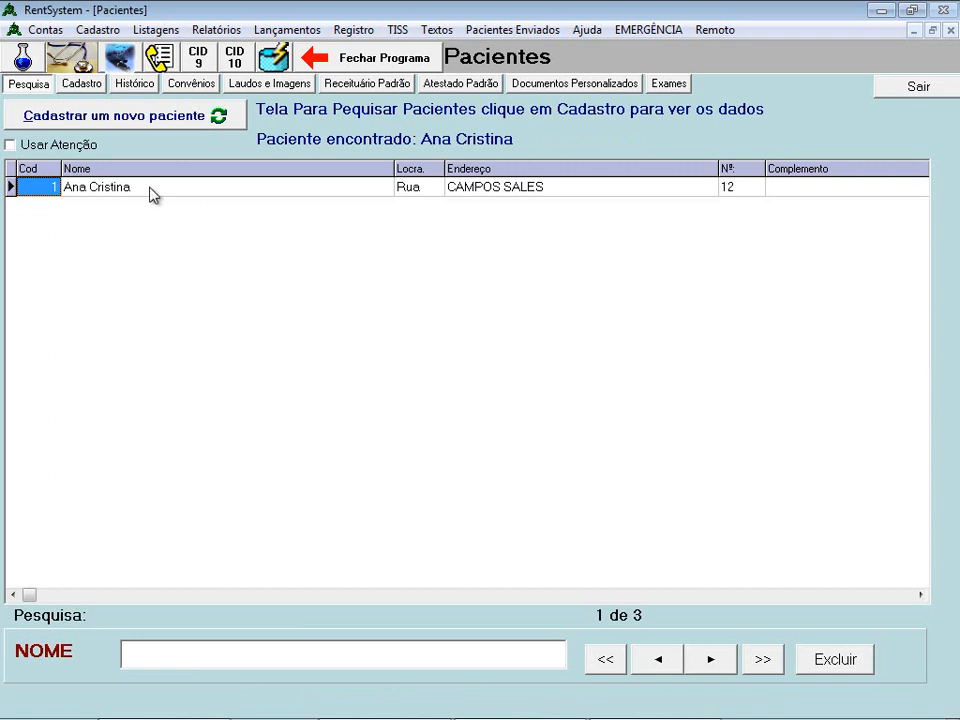
{"action": "left_click", "coordinate": [152, 87]}
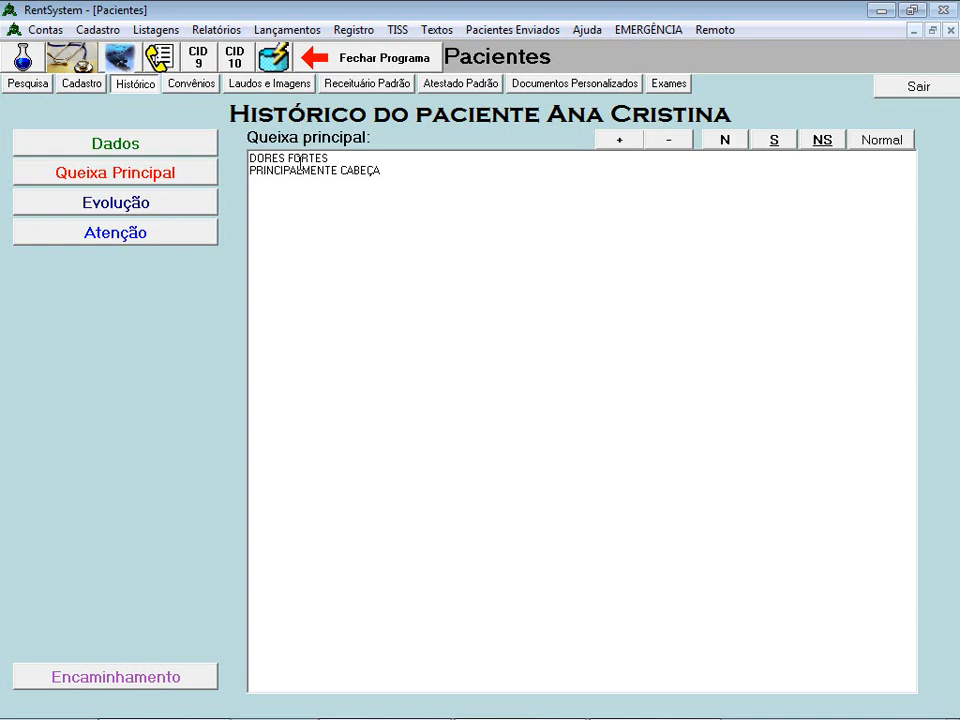
{"action": "left_click", "coordinate": [72, 87]}
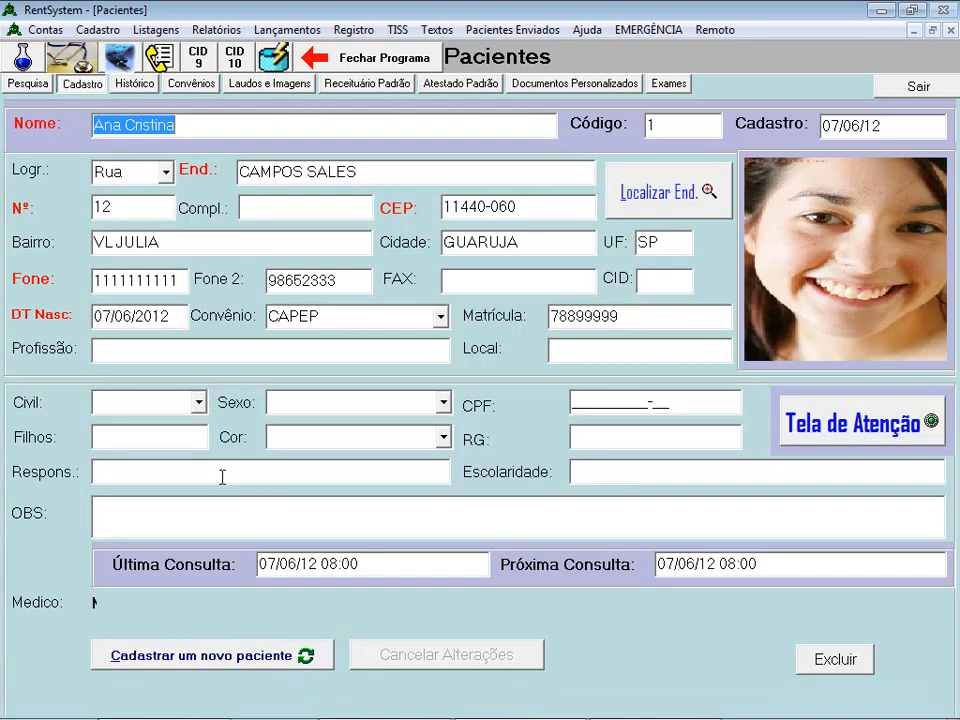
{"action": "left_click", "coordinate": [133, 87]}
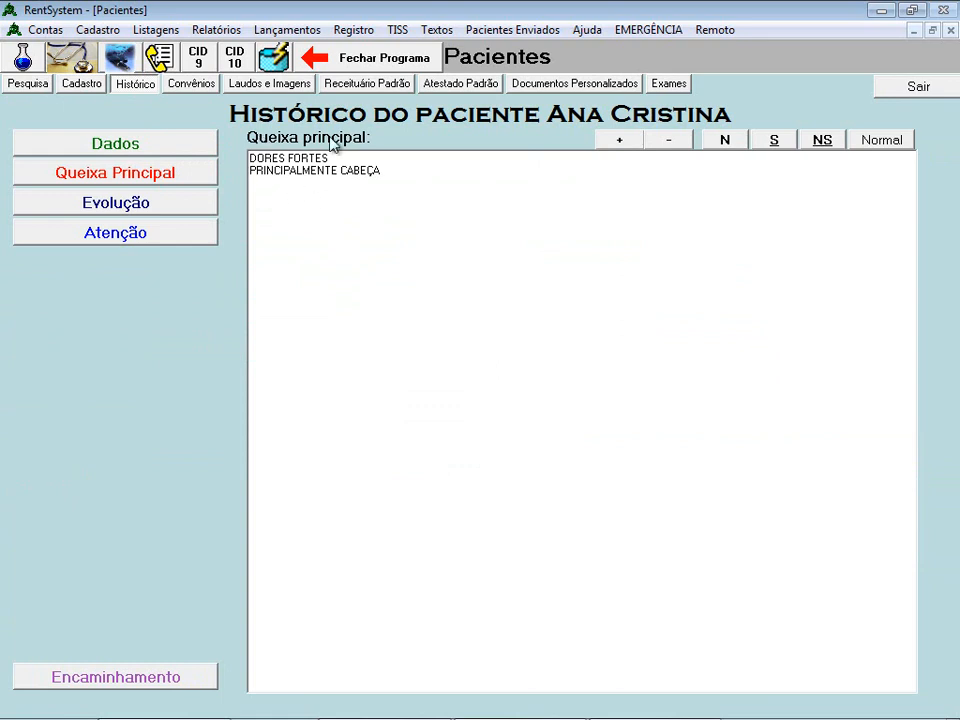
{"action": "left_click", "coordinate": [165, 205]}
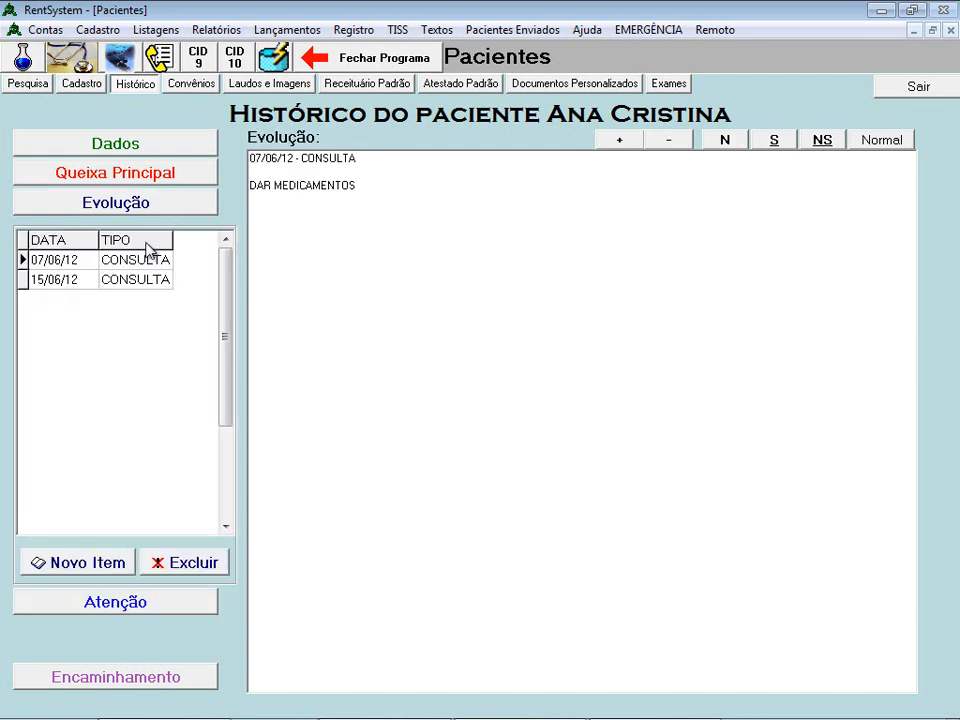
{"action": "left_click", "coordinate": [139, 283]}
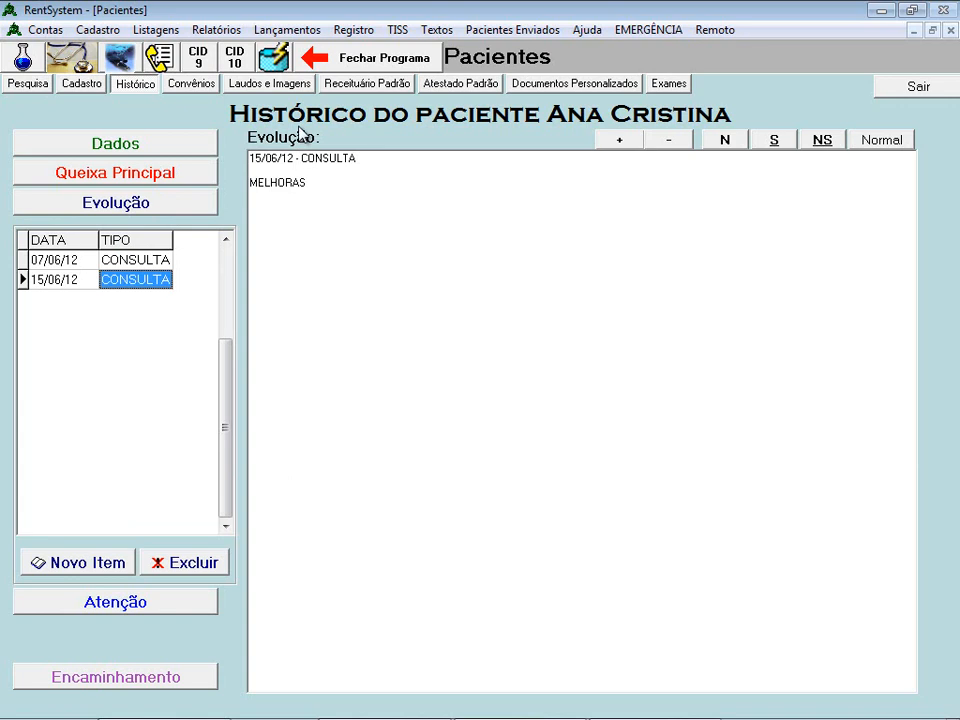
{"action": "left_click", "coordinate": [894, 94]}
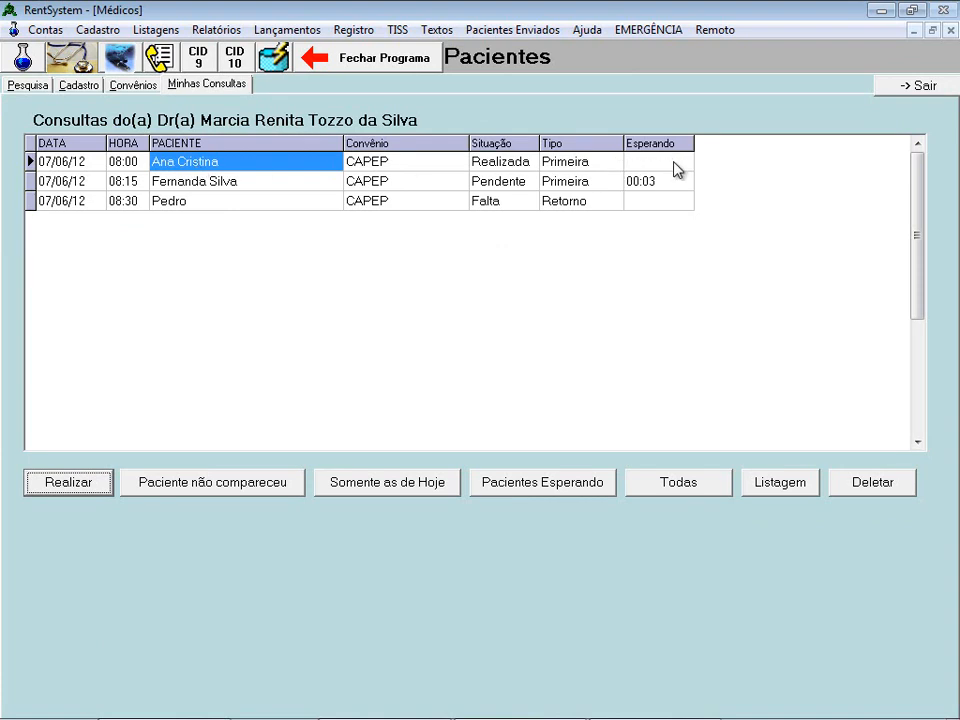
{"action": "left_click", "coordinate": [494, 164]}
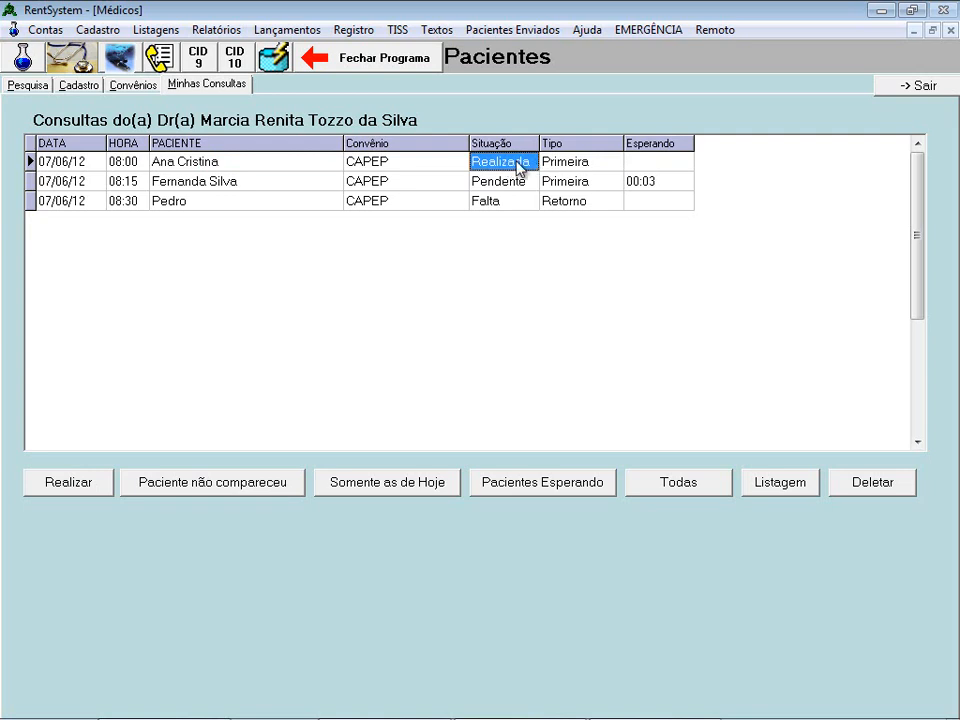
{"action": "left_click", "coordinate": [397, 185]}
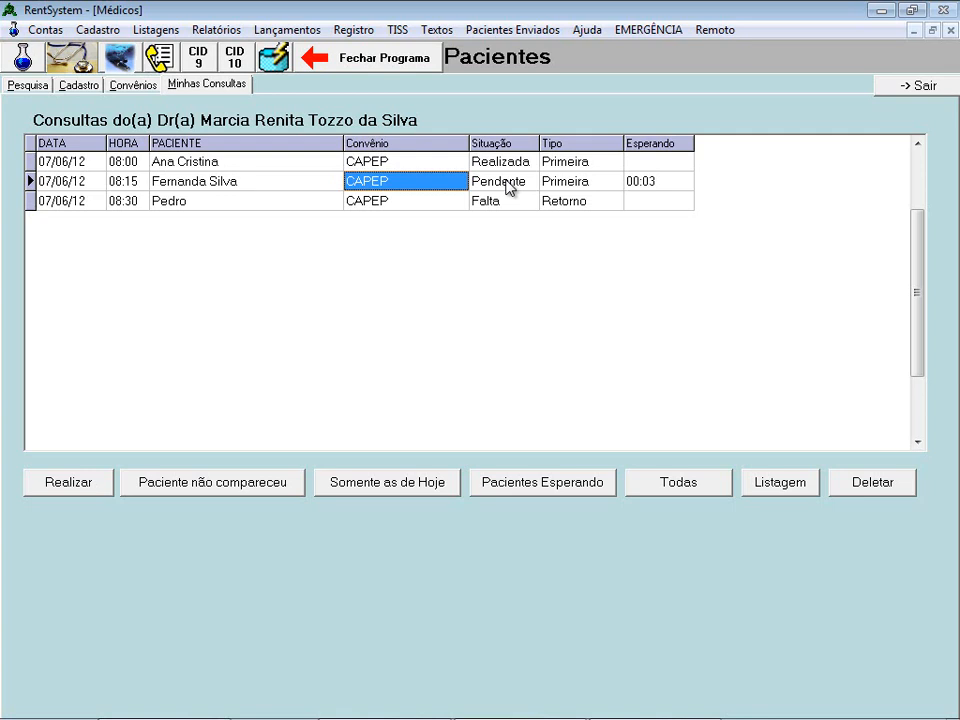
{"action": "left_click", "coordinate": [247, 163]}
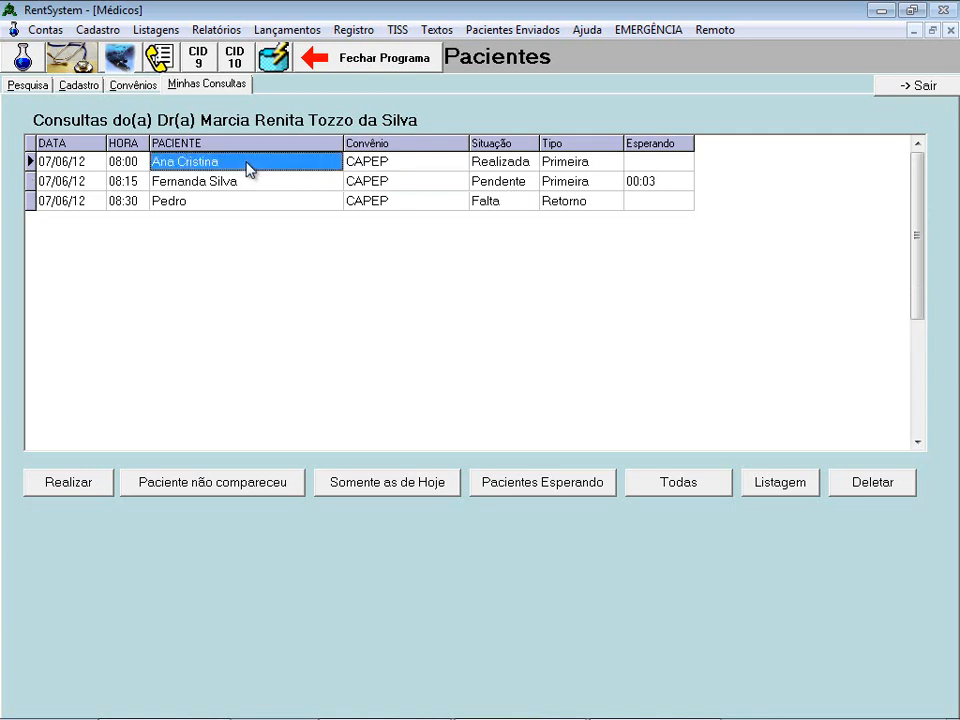
{"action": "left_click", "coordinate": [84, 496]}
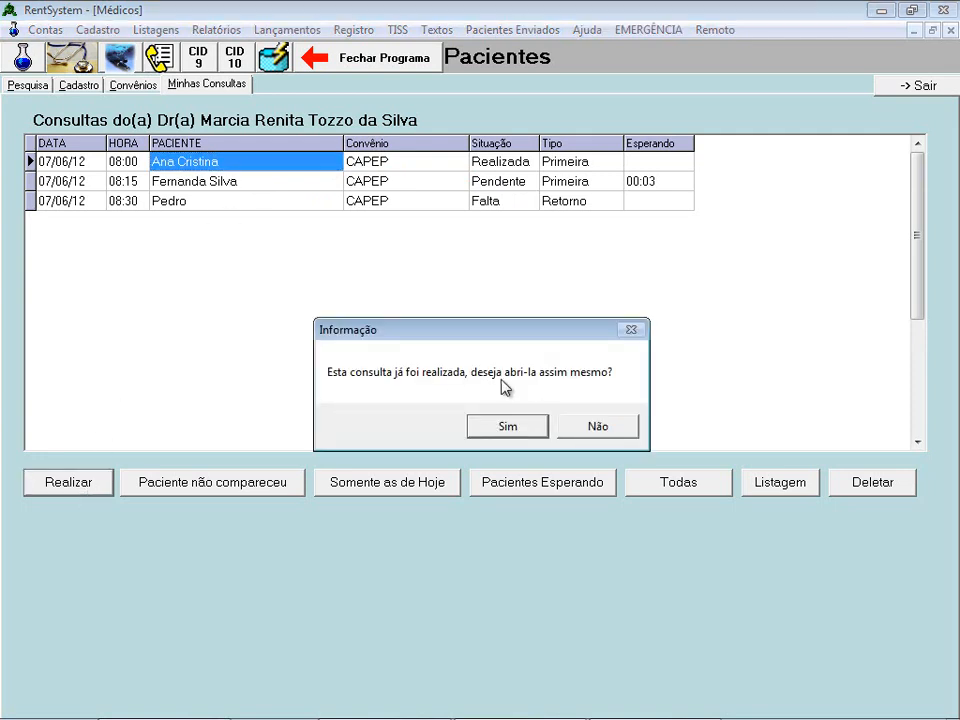
{"action": "left_click", "coordinate": [519, 428]}
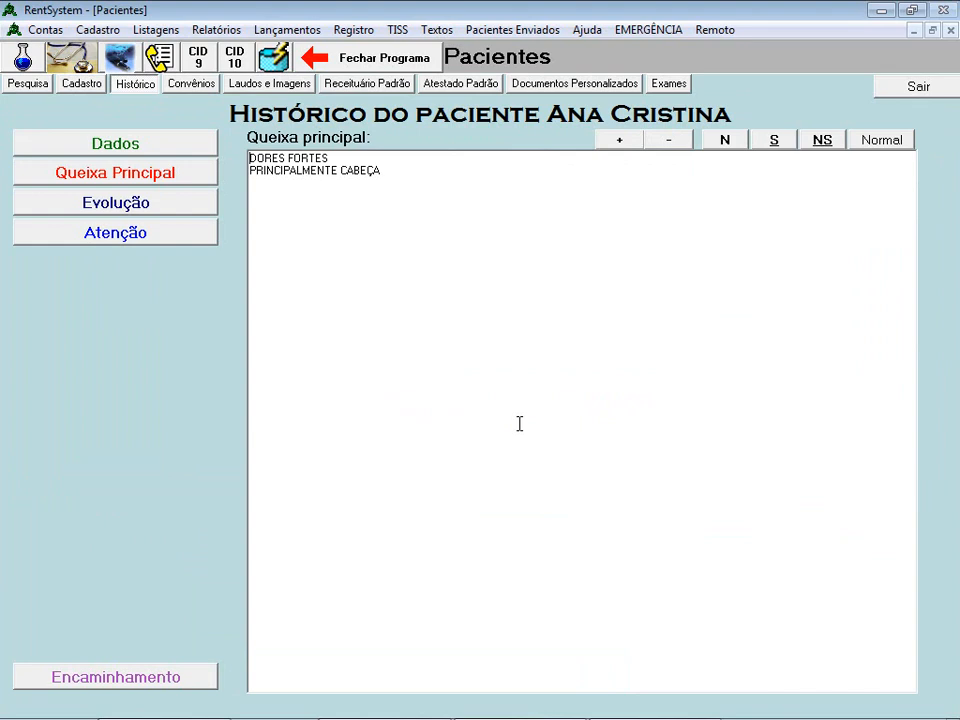
{"action": "left_click", "coordinate": [897, 93]}
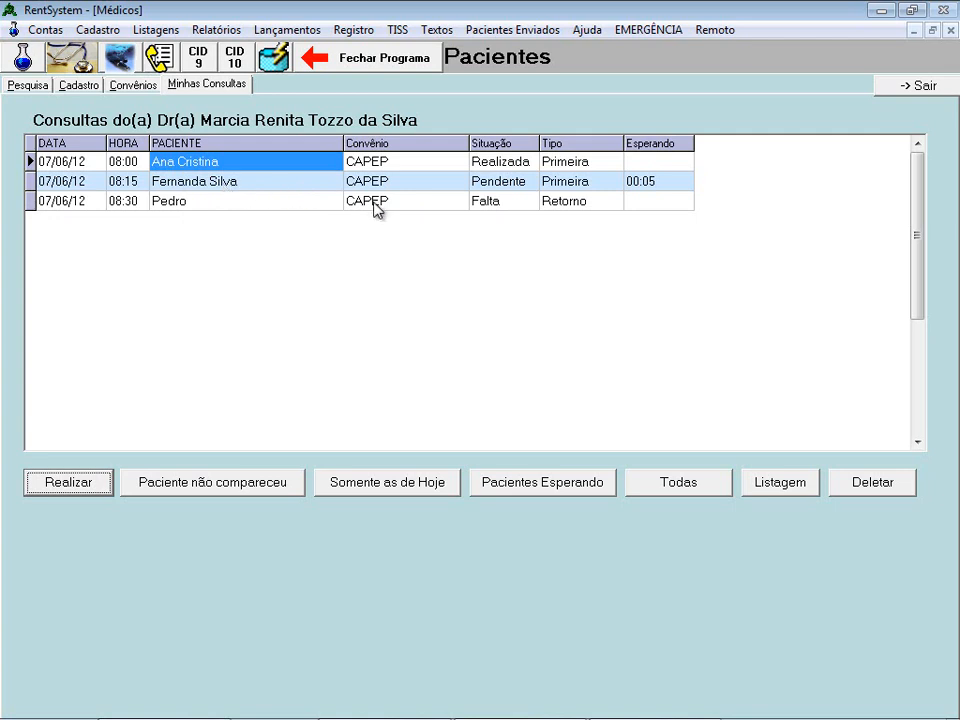
- Start the 08:15 patient's consultation, check her empty Evolução list, and finish it
{"action": "left_click", "coordinate": [256, 184]}
{"action": "left_click", "coordinate": [252, 201]}
{"action": "left_click", "coordinate": [256, 184]}
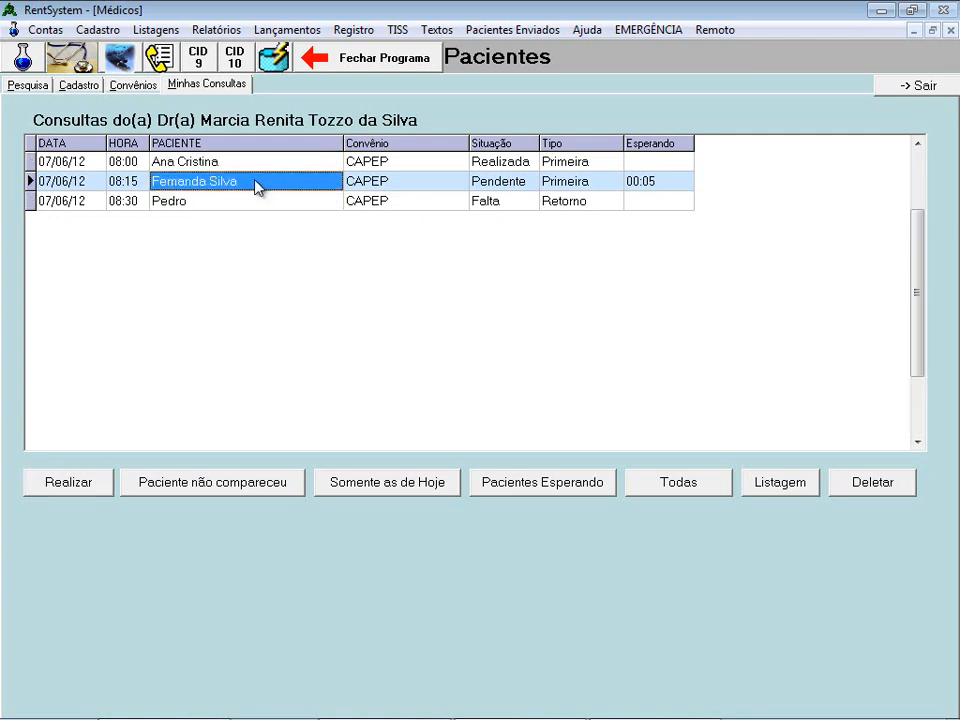
{"action": "left_click", "coordinate": [258, 164]}
{"action": "left_click", "coordinate": [250, 184]}
{"action": "left_click", "coordinate": [95, 486]}
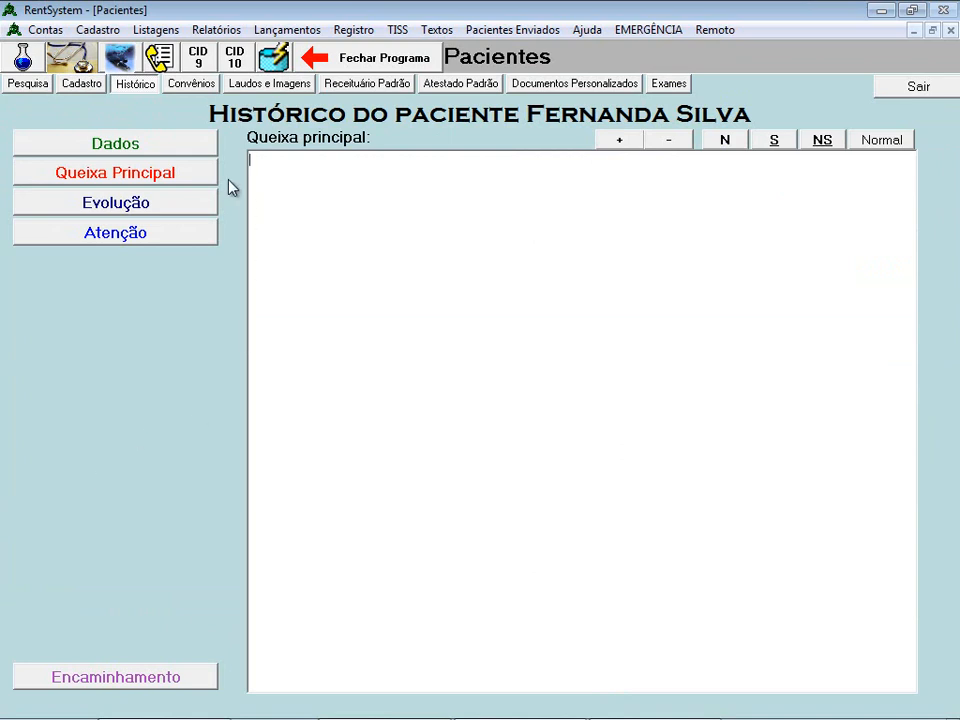
{"action": "left_click", "coordinate": [156, 212]}
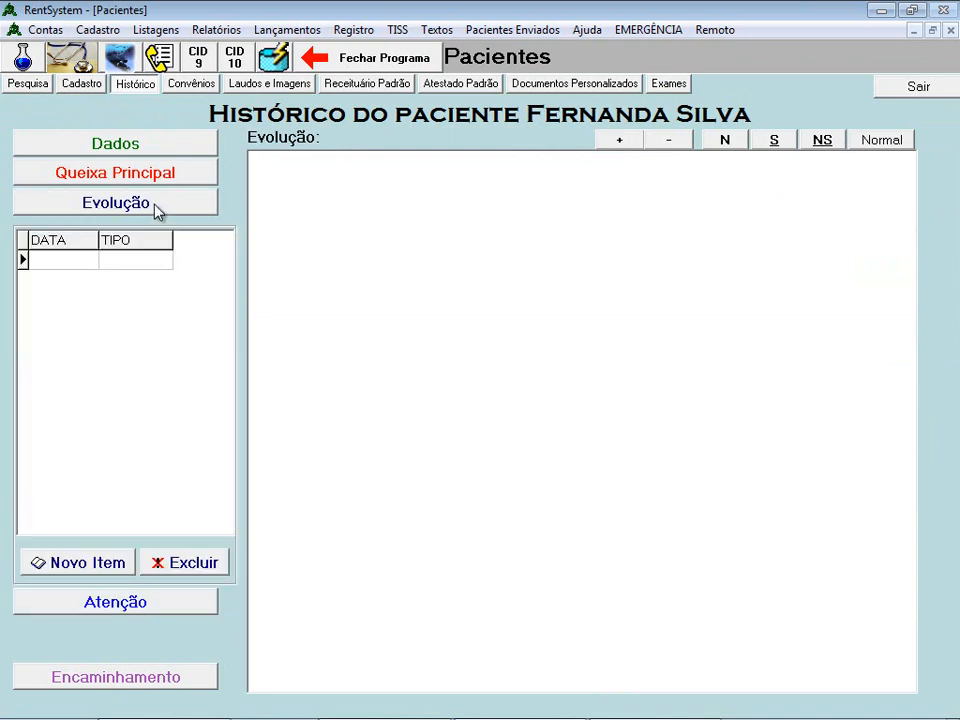
{"action": "left_click", "coordinate": [918, 90]}
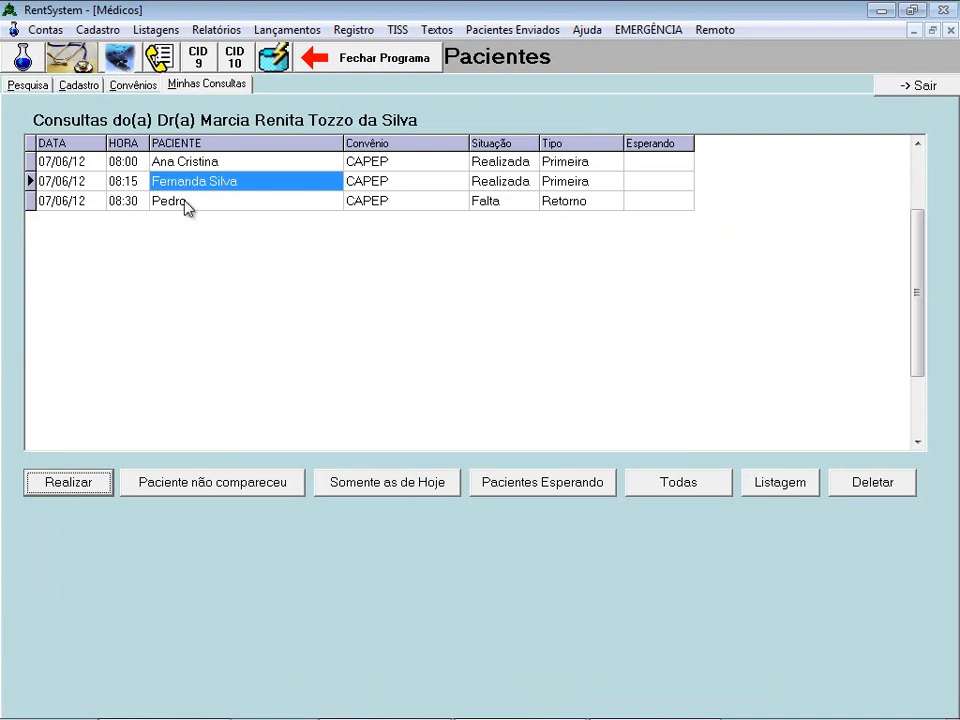
{"action": "left_click", "coordinate": [240, 202]}
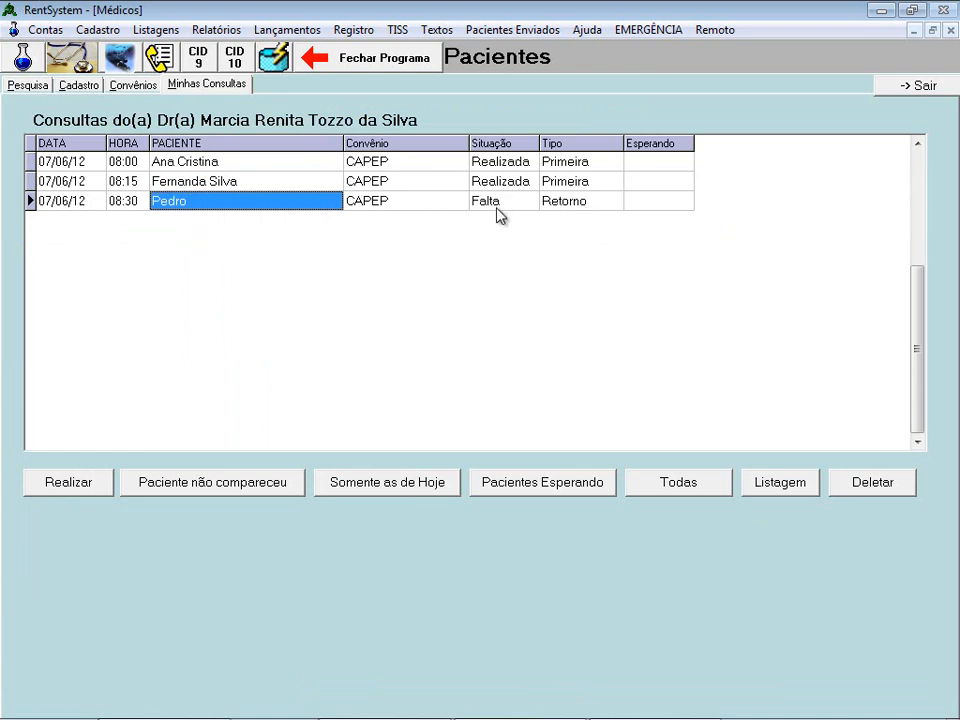